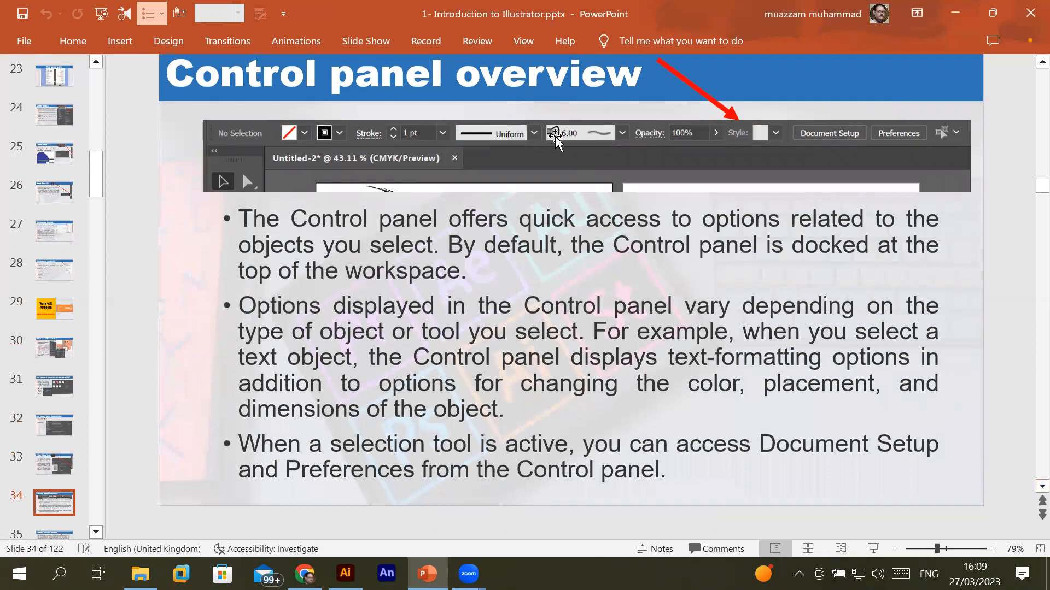
- Go to slide 36, Fill & Stroke (X), in the presentation
click(53, 535)
scroll(51, 531, down, 2)
click(61, 432)
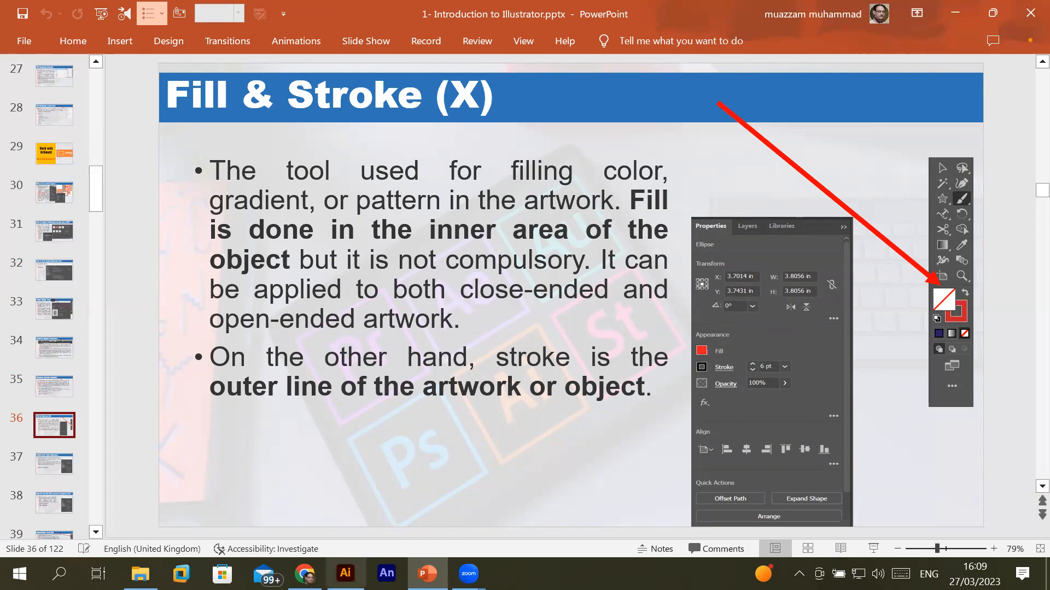
- Switch to Illustrator, close it, and relaunch it through a Windows search for "ill"
click(347, 571)
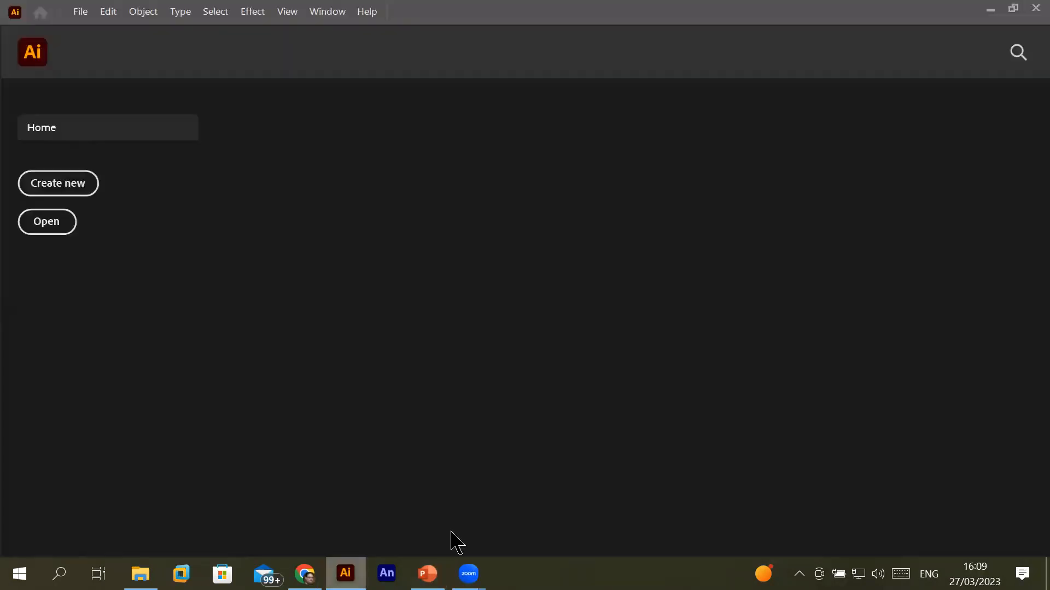
click(1035, 8)
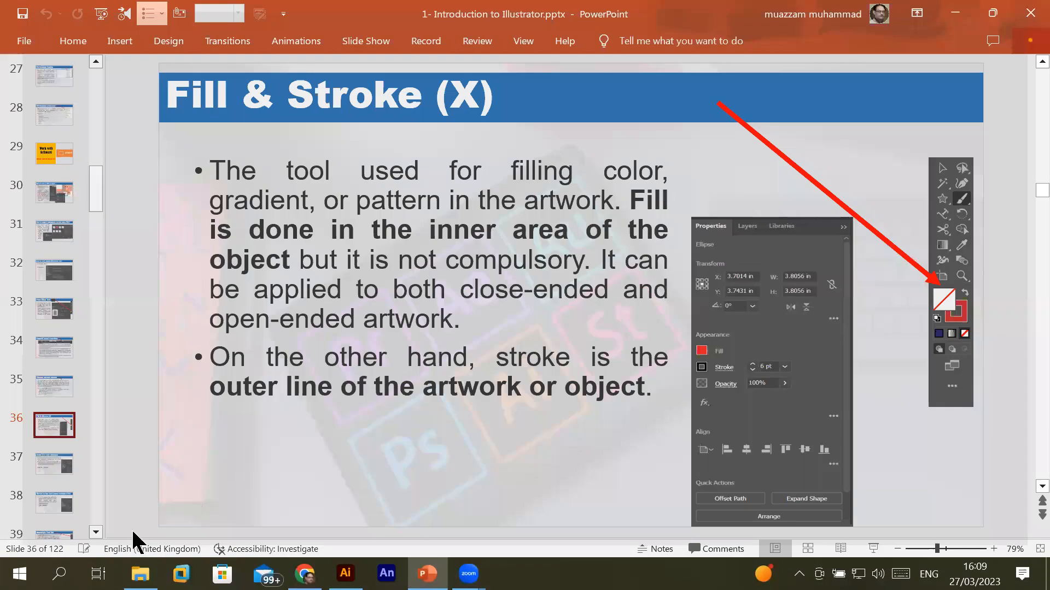
click(60, 573)
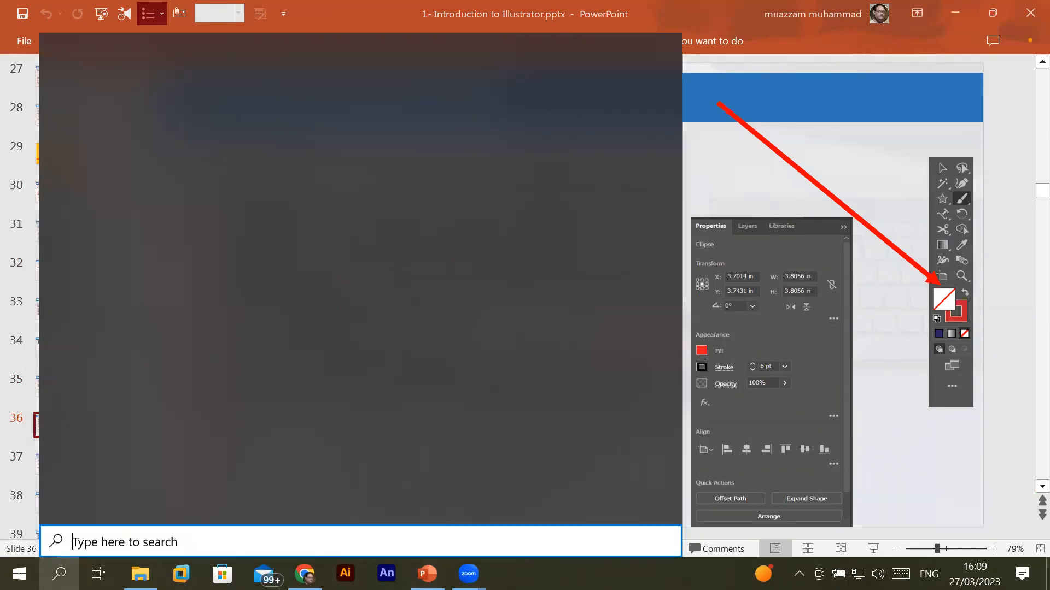
text(ill)
key(Escape)
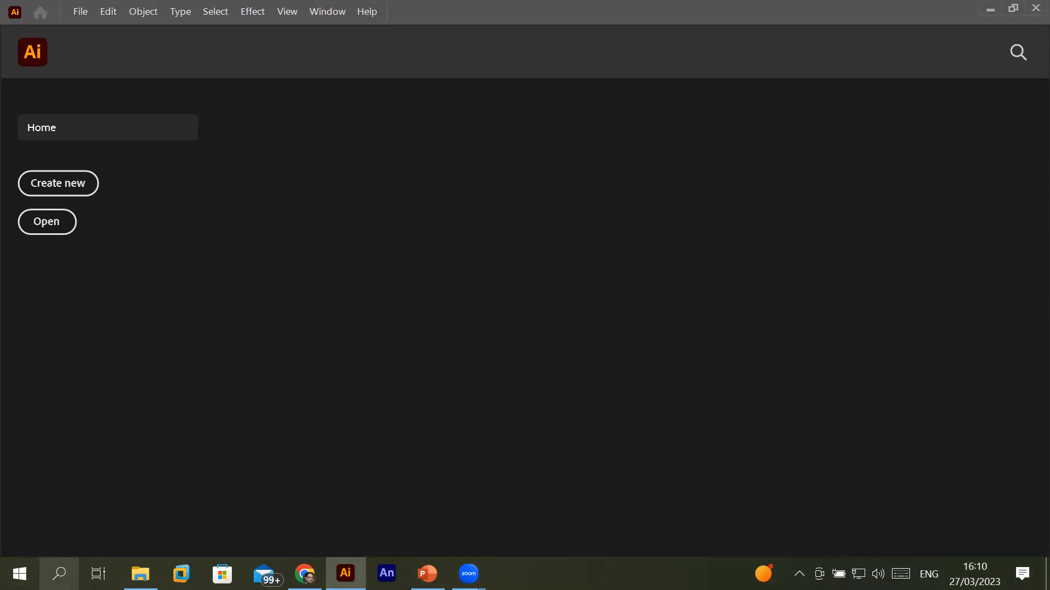
- Start a new document and choose the recent Letter 8.5 x 11 in preset after comparing it with A4
click(71, 195)
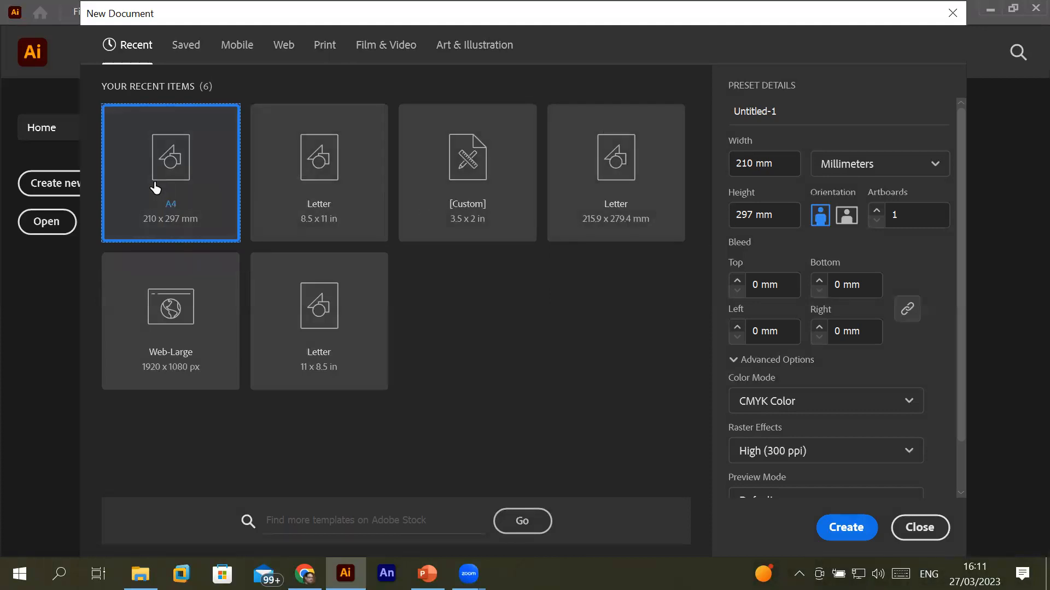
click(920, 174)
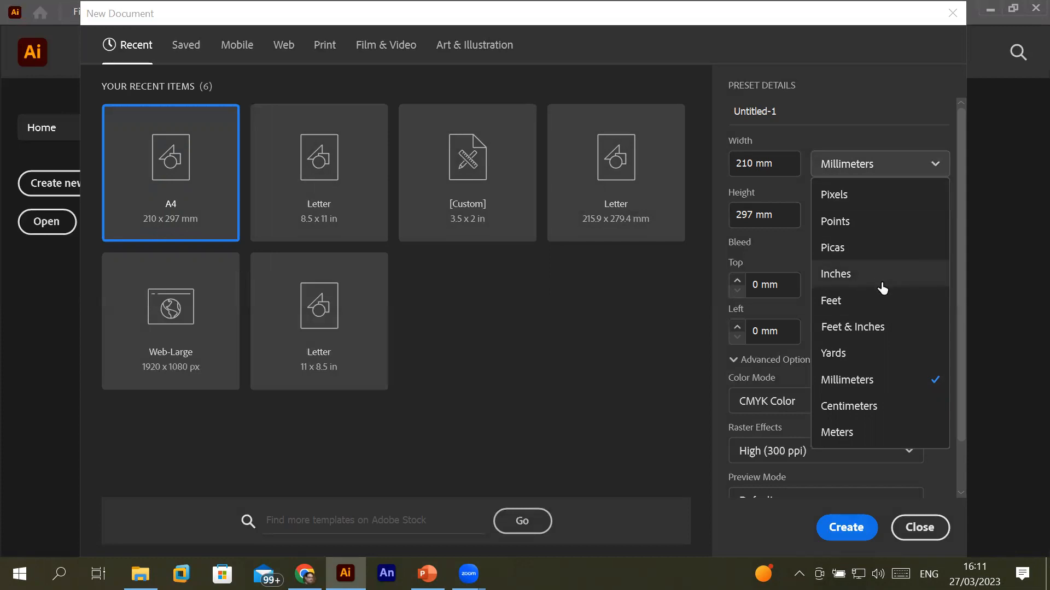
click(323, 185)
click(323, 184)
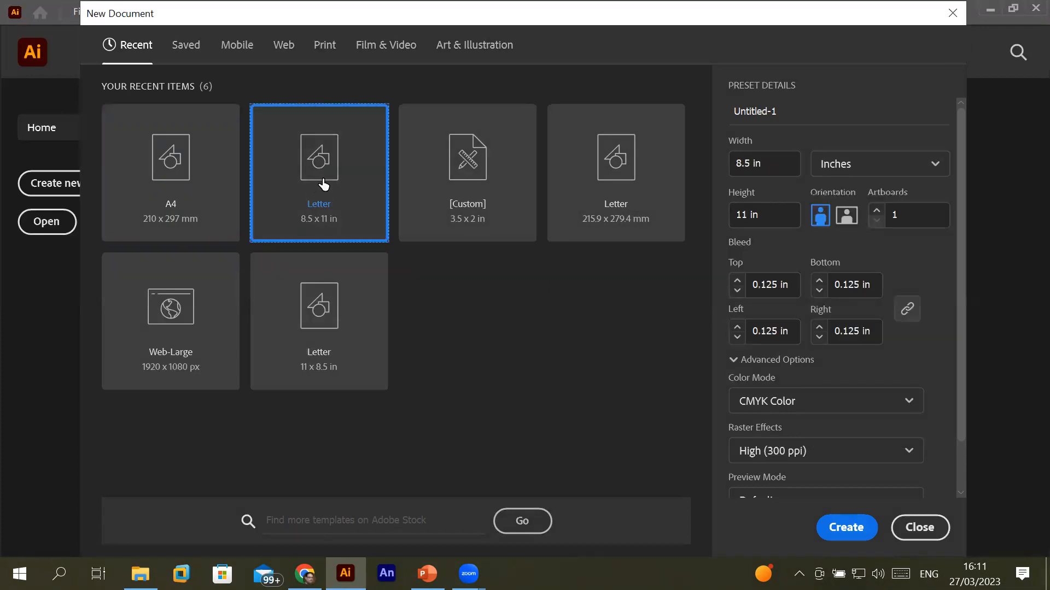
click(164, 158)
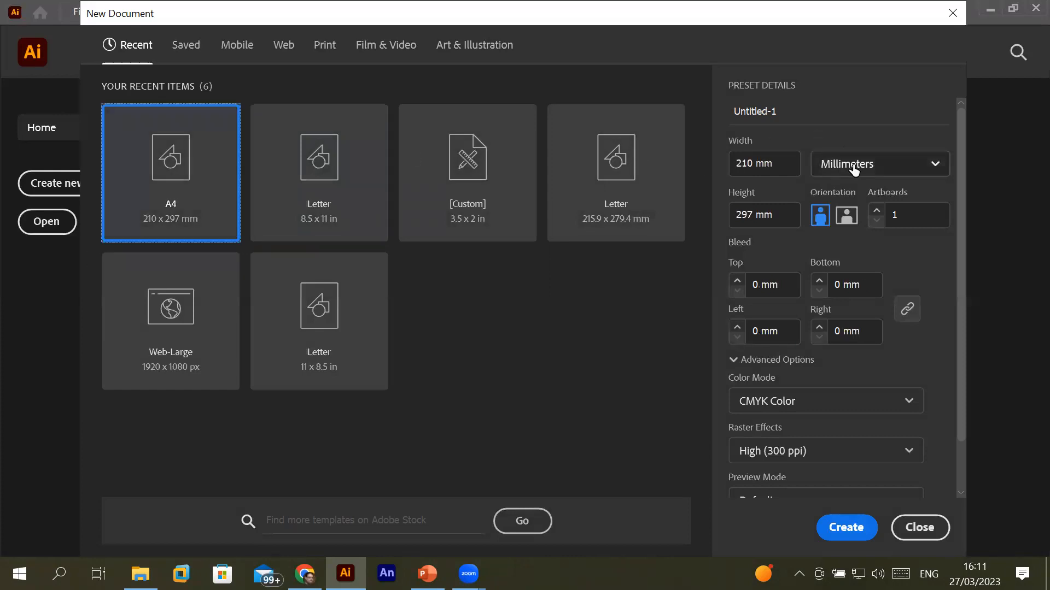
click(312, 173)
- Switch the new document's units to feet and back to inches
click(878, 164)
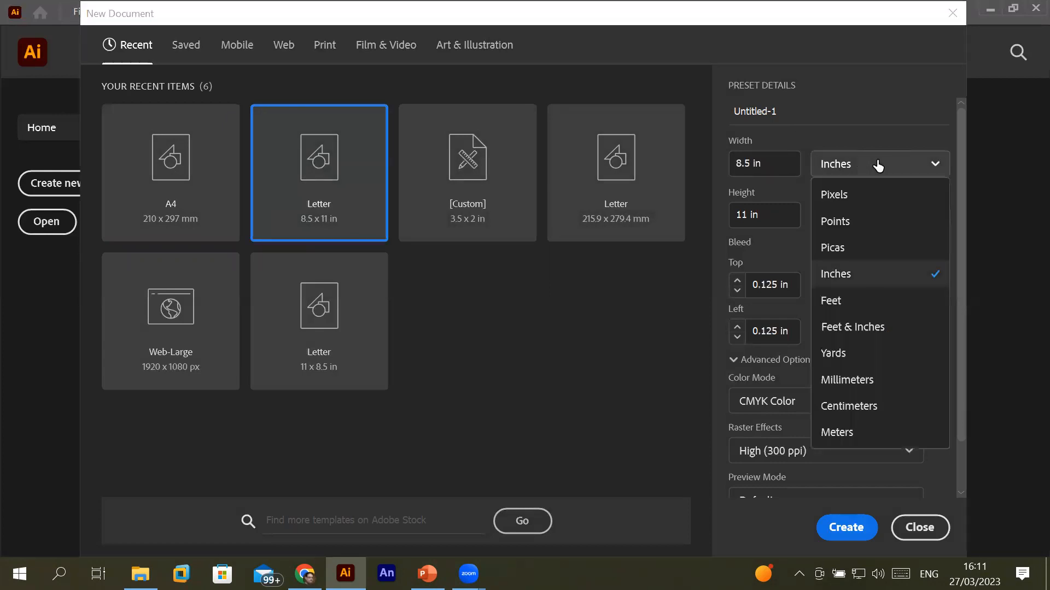
click(845, 301)
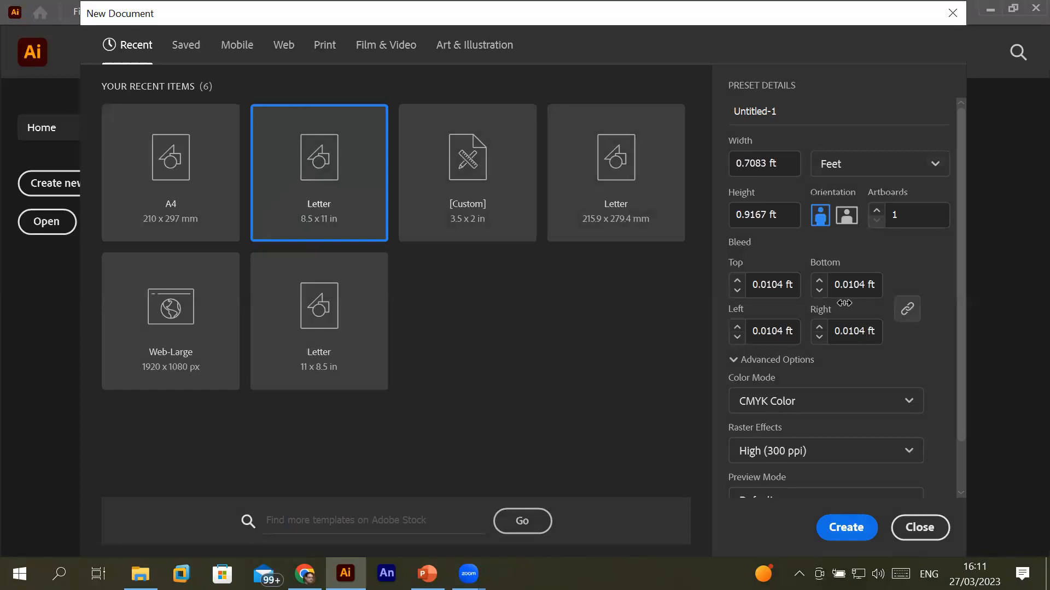
click(893, 166)
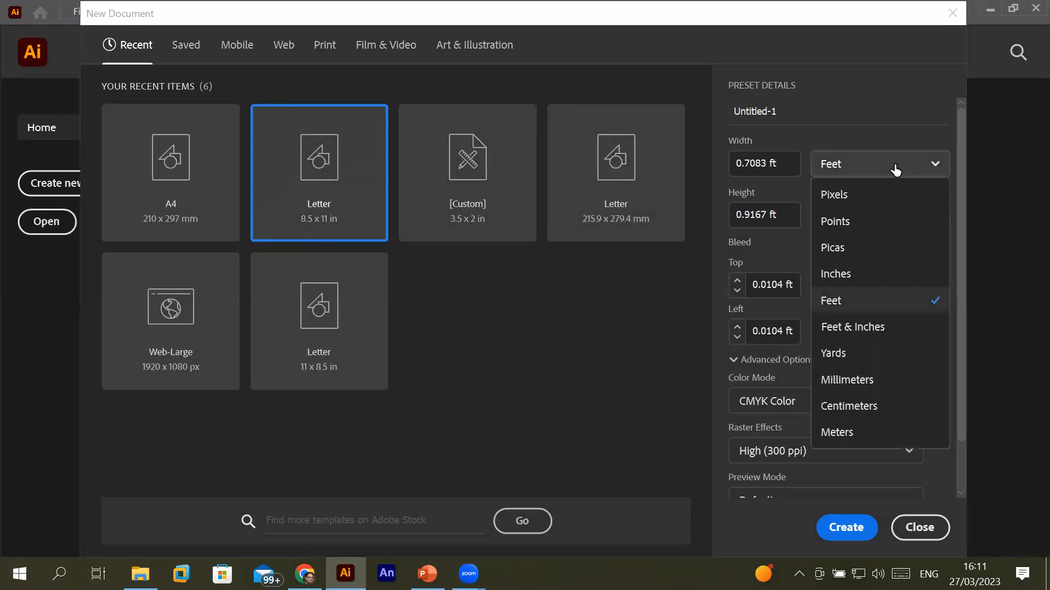
click(875, 273)
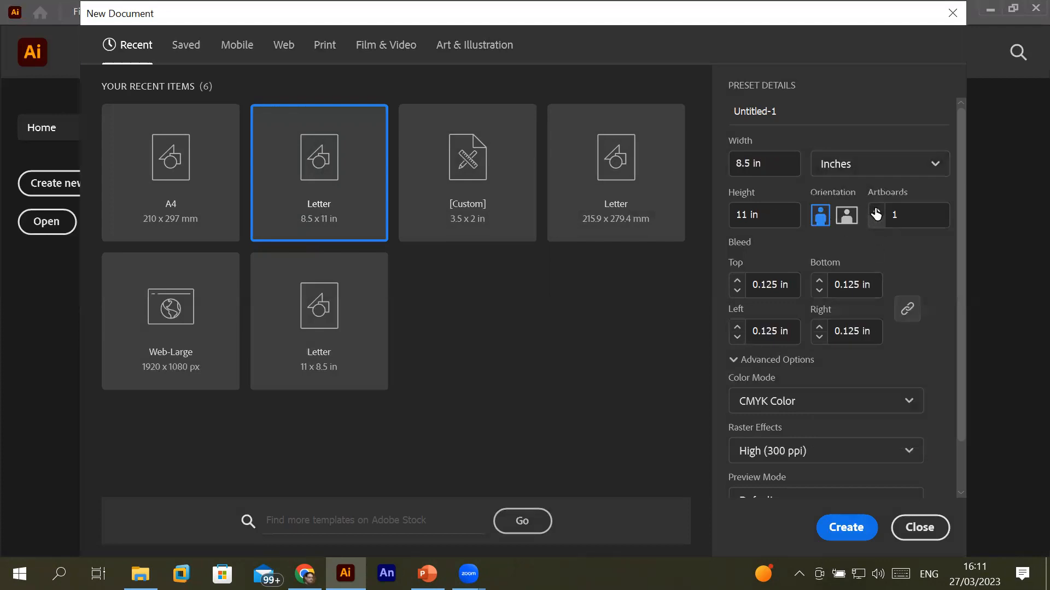
- Set the new document to 4 artboards, each 3.5 in wide and 2 in high
click(875, 213)
click(876, 212)
click(768, 160)
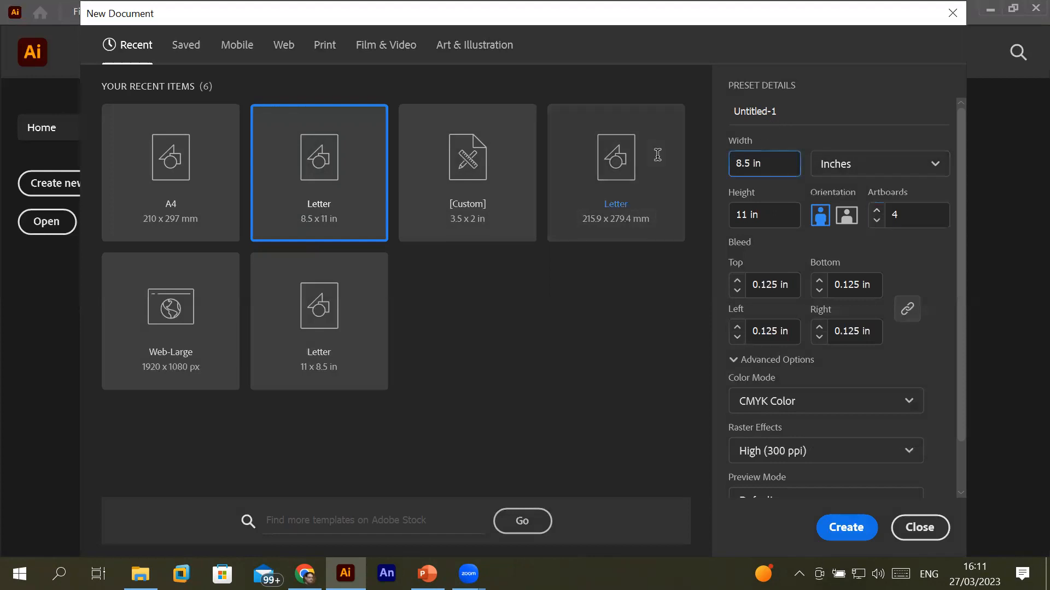
double_click(742, 164)
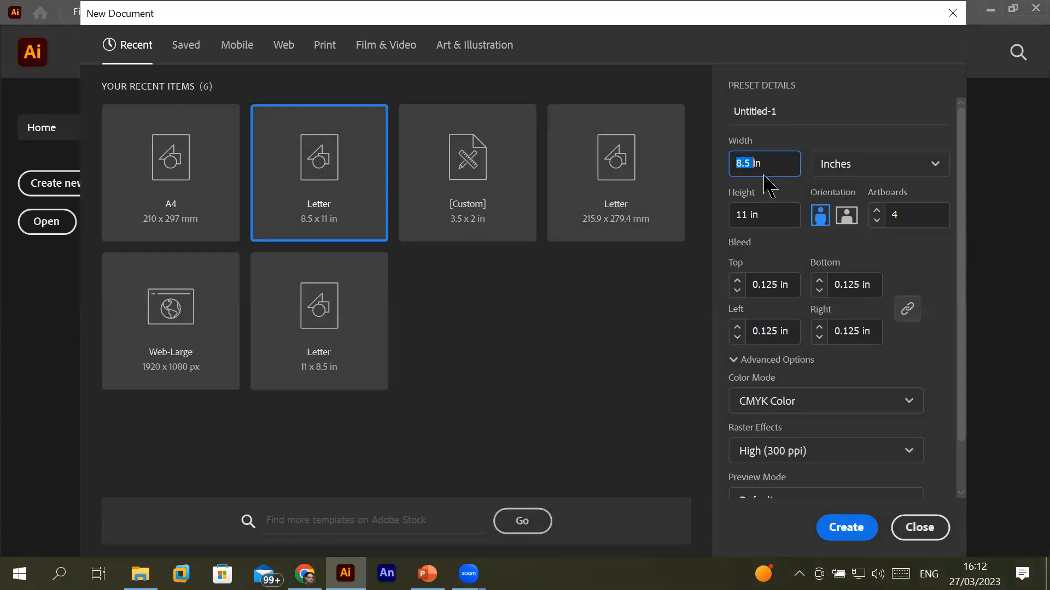
text(3.5)
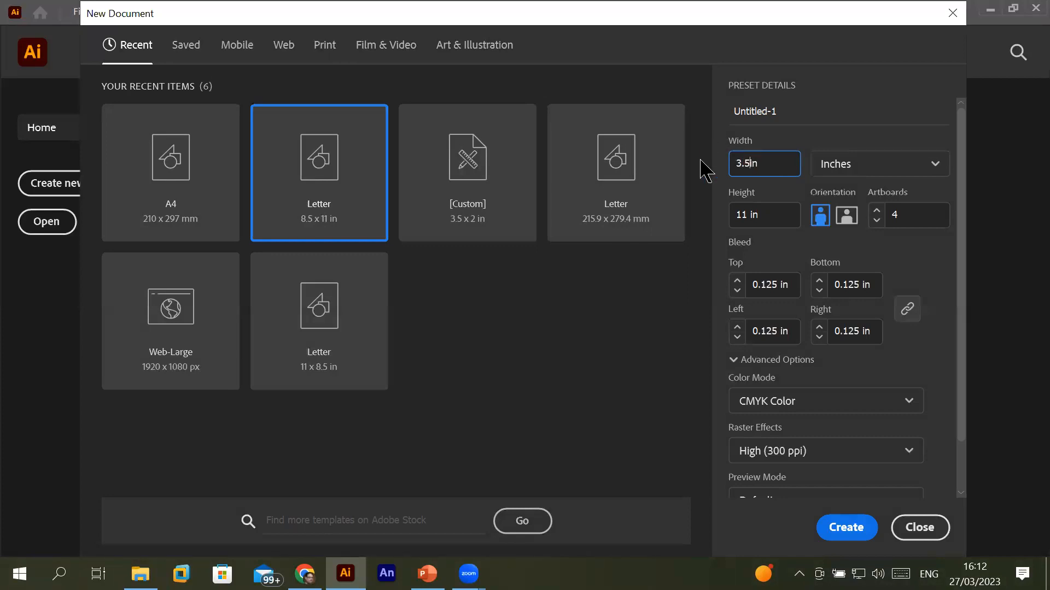
double_click(743, 213)
text(2)
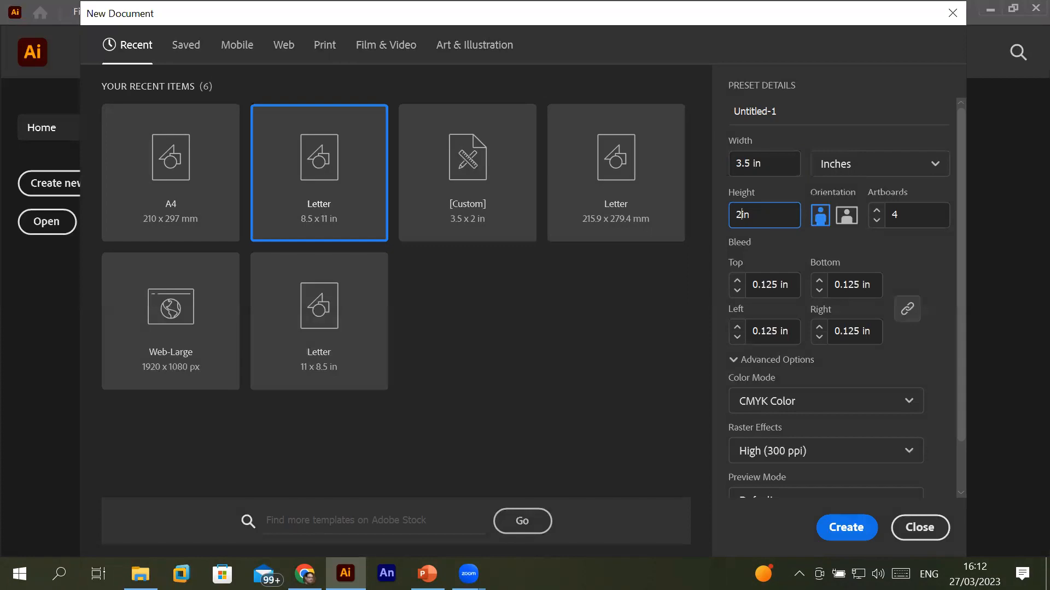
click(792, 216)
click(783, 163)
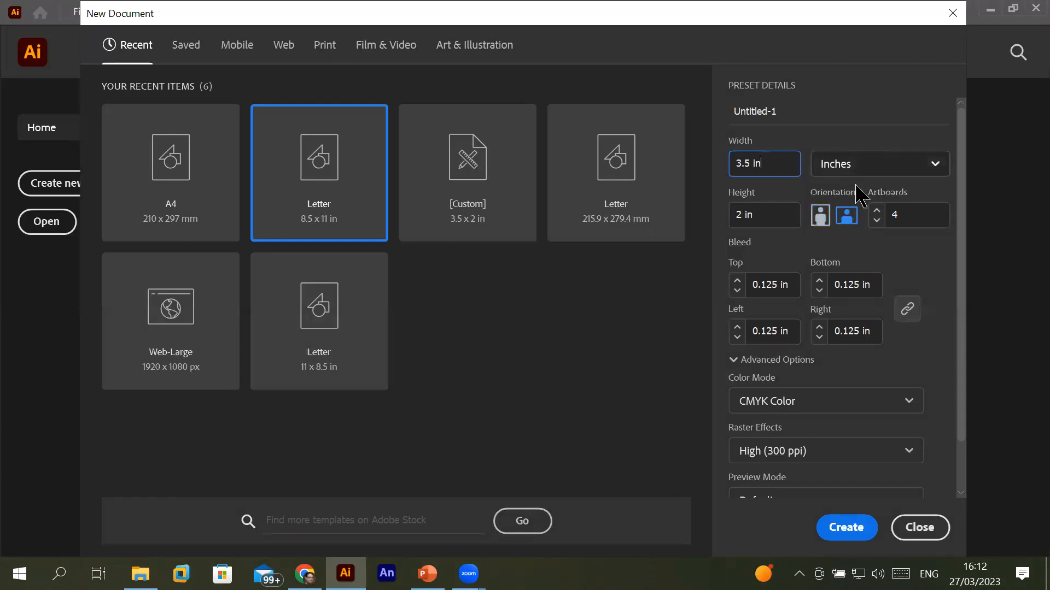
- Toggle the orientation between portrait and landscape, ending on landscape, and unlink and relink the bleed values
click(819, 217)
click(846, 216)
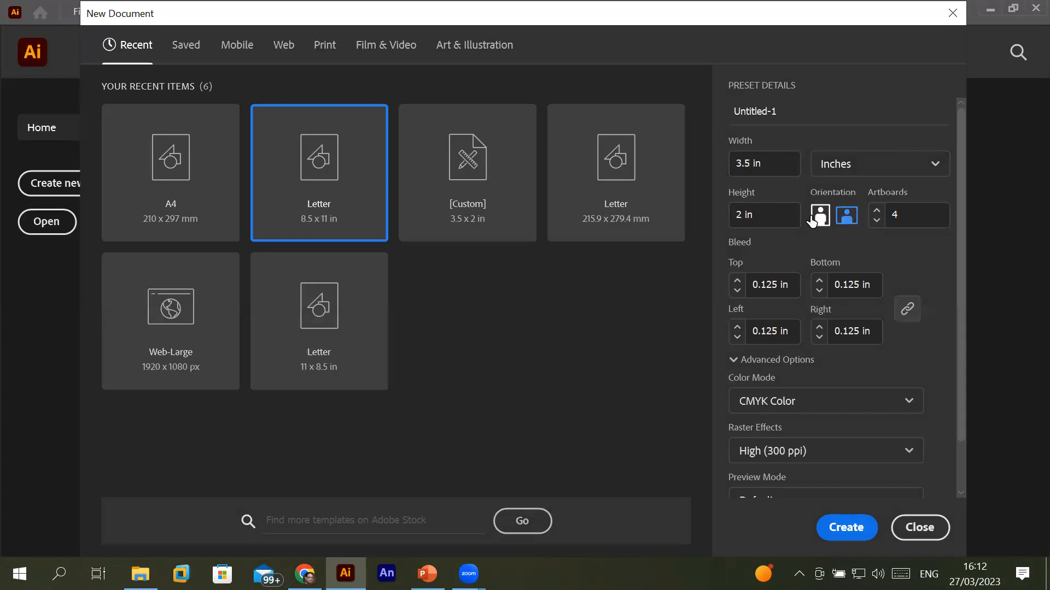
click(818, 219)
click(844, 217)
click(819, 216)
click(846, 217)
click(911, 313)
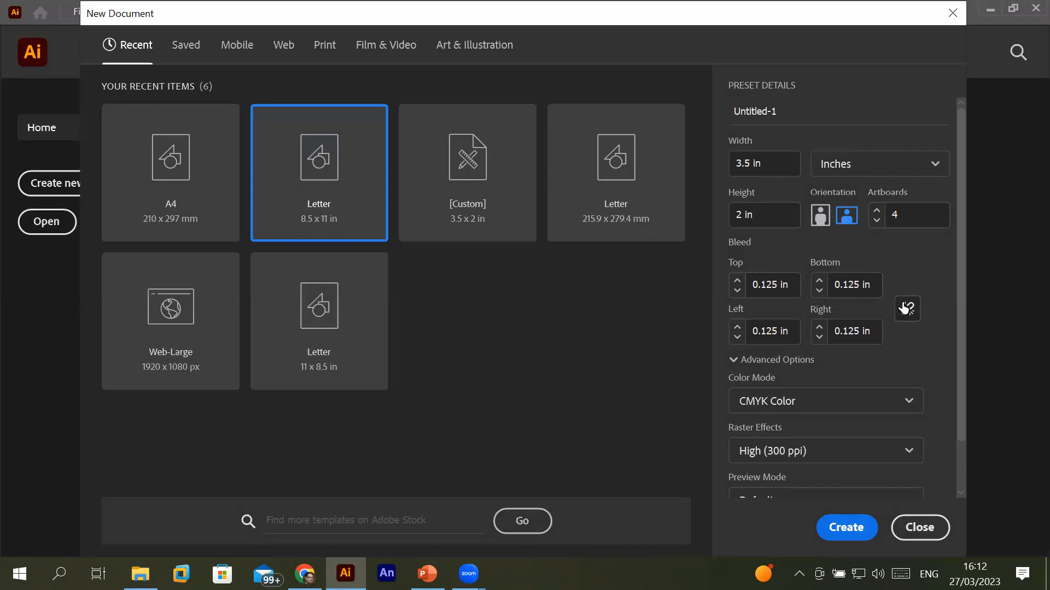
click(905, 309)
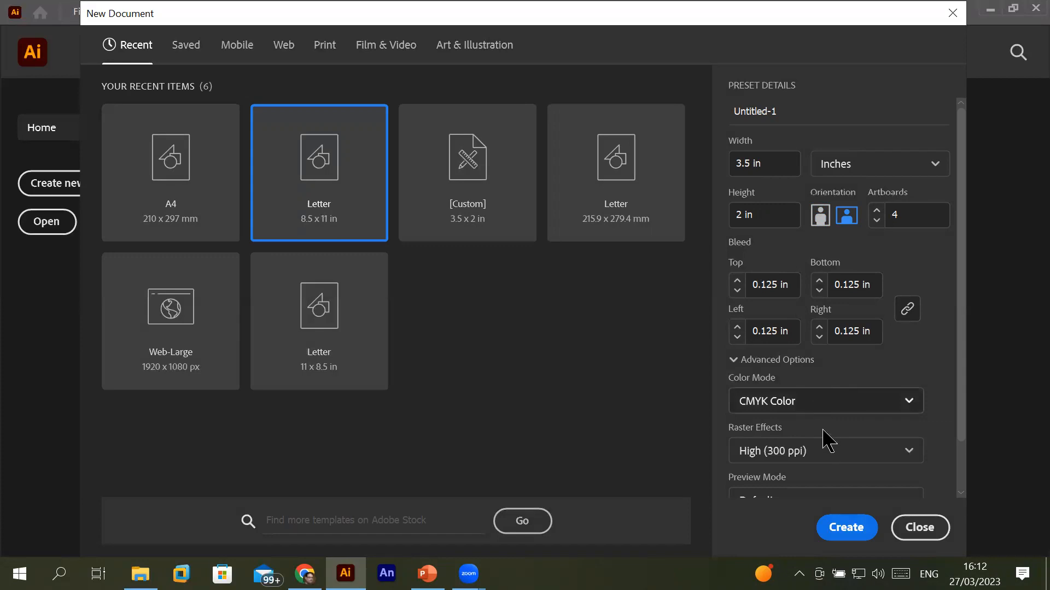
- Change the color mode to RGB Color and return it to CMYK Color
click(811, 410)
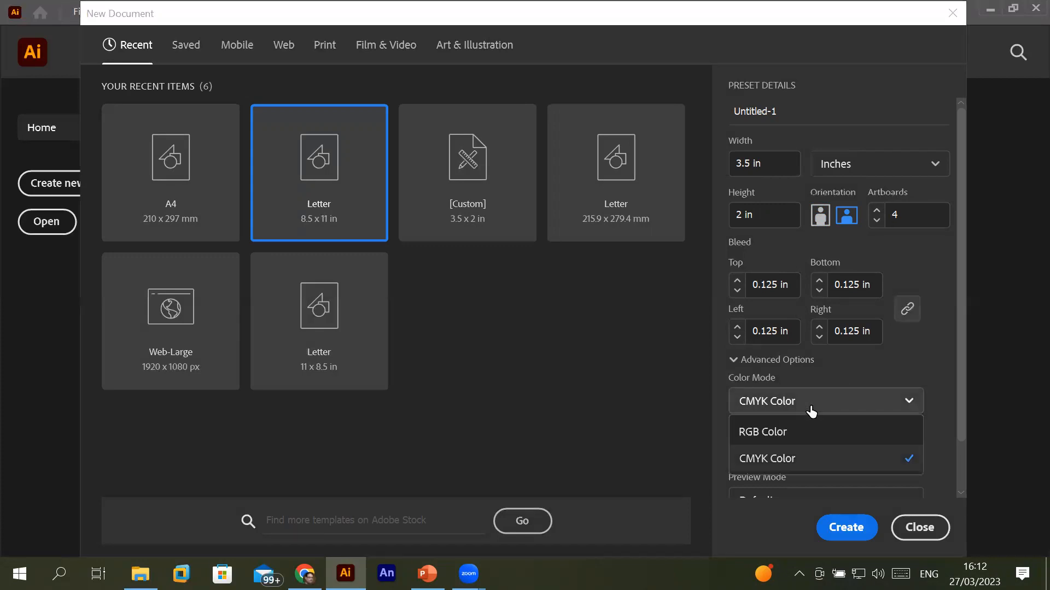
click(807, 441)
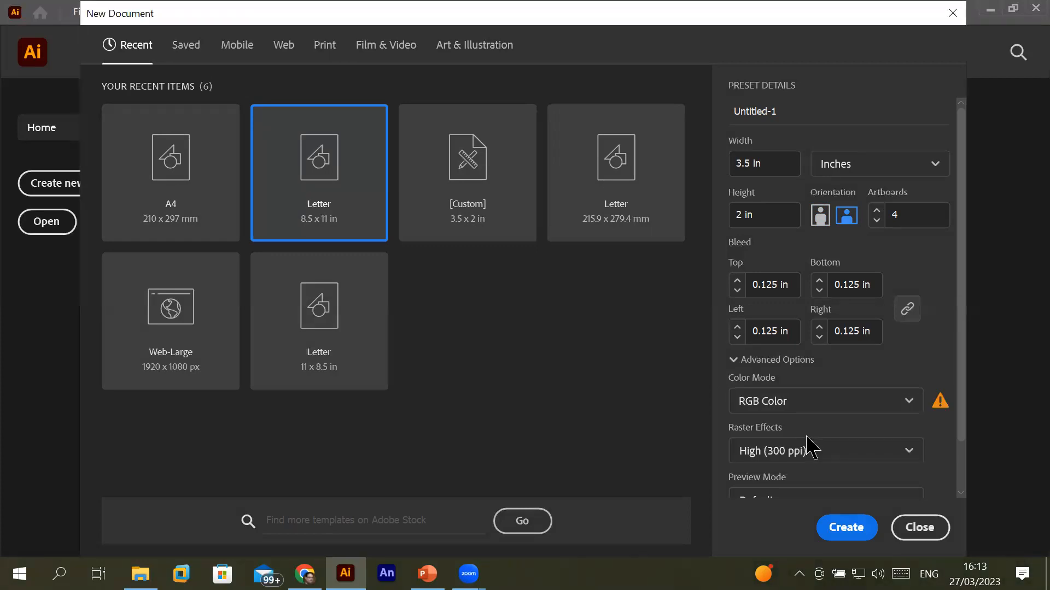
click(859, 408)
click(828, 461)
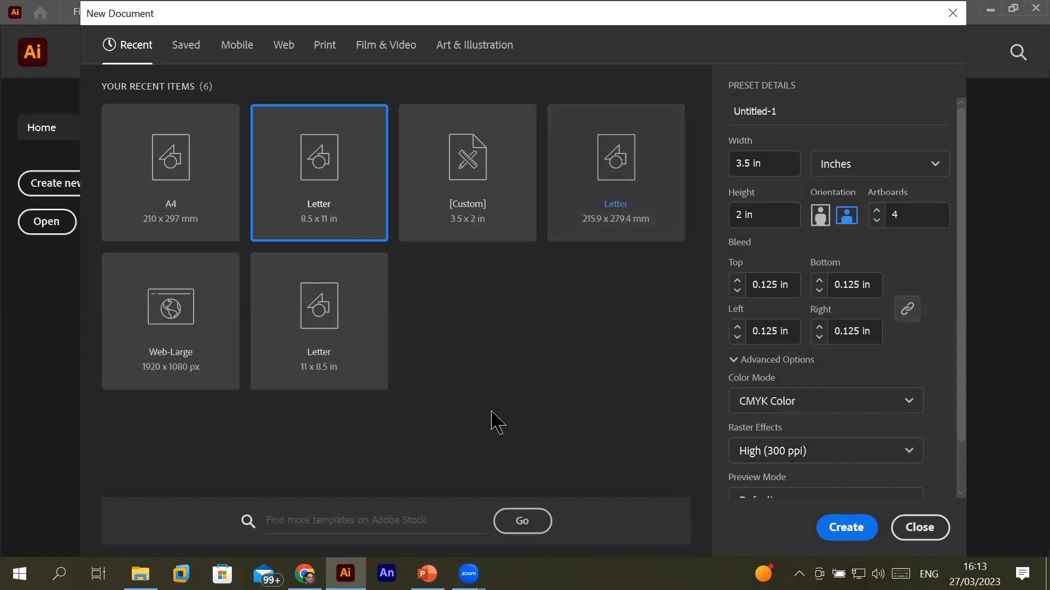
- Create the new document with the configured settings and bring all four artboards into view
click(847, 528)
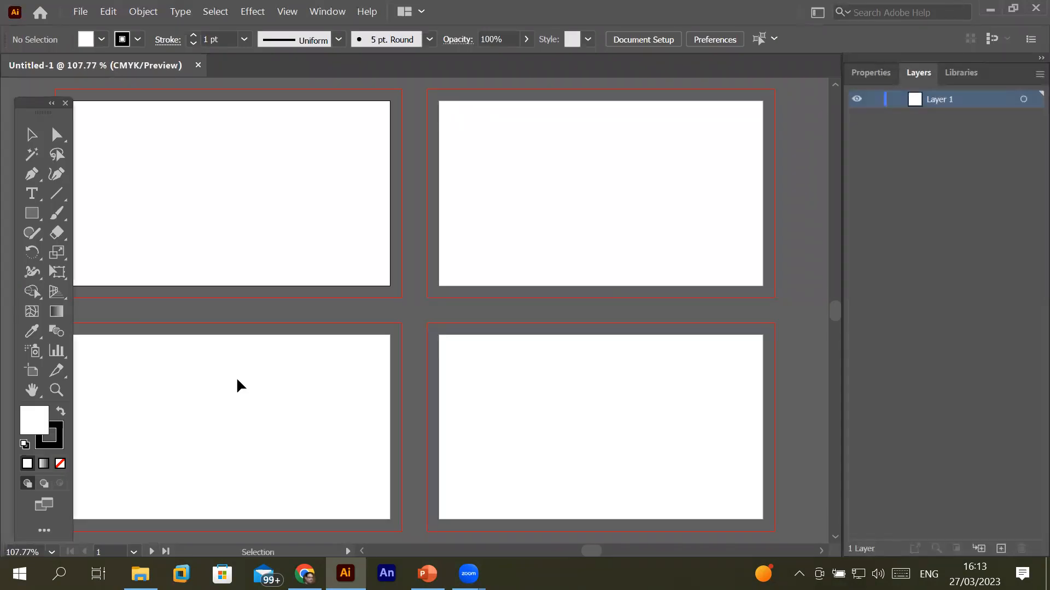
key(ctrl+1)
scroll(241, 386, down, 2)
scroll(240, 386, up, 1)
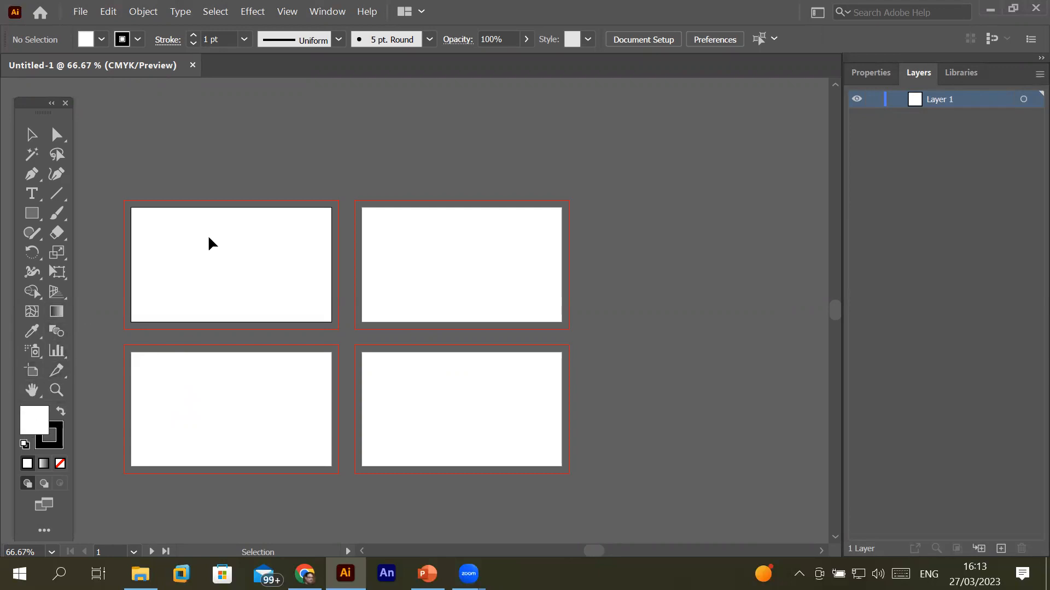
- Switch to the Artboard tool and show the document's rulers
click(31, 372)
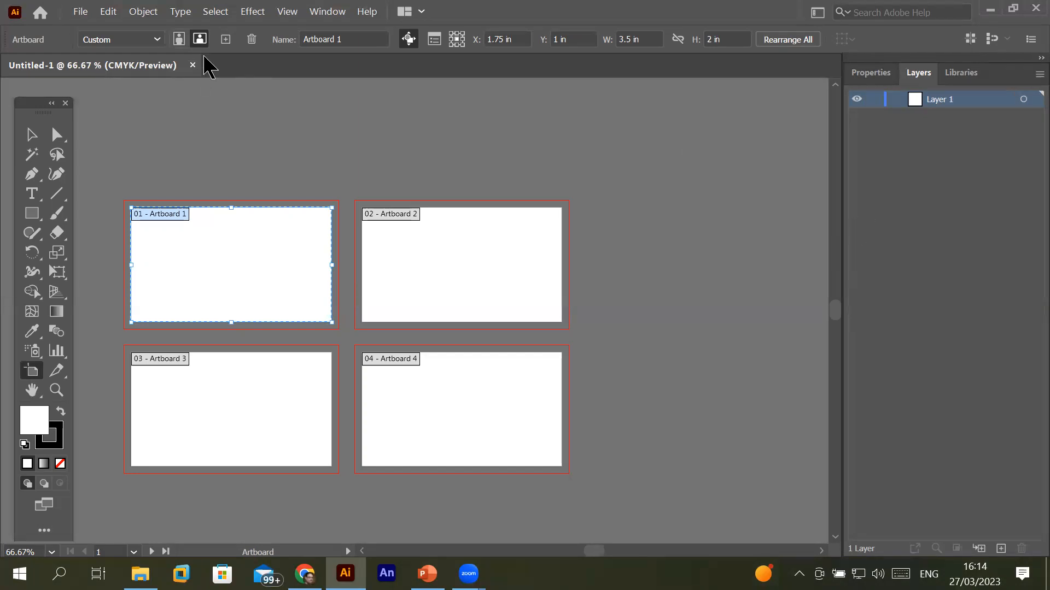
click(287, 12)
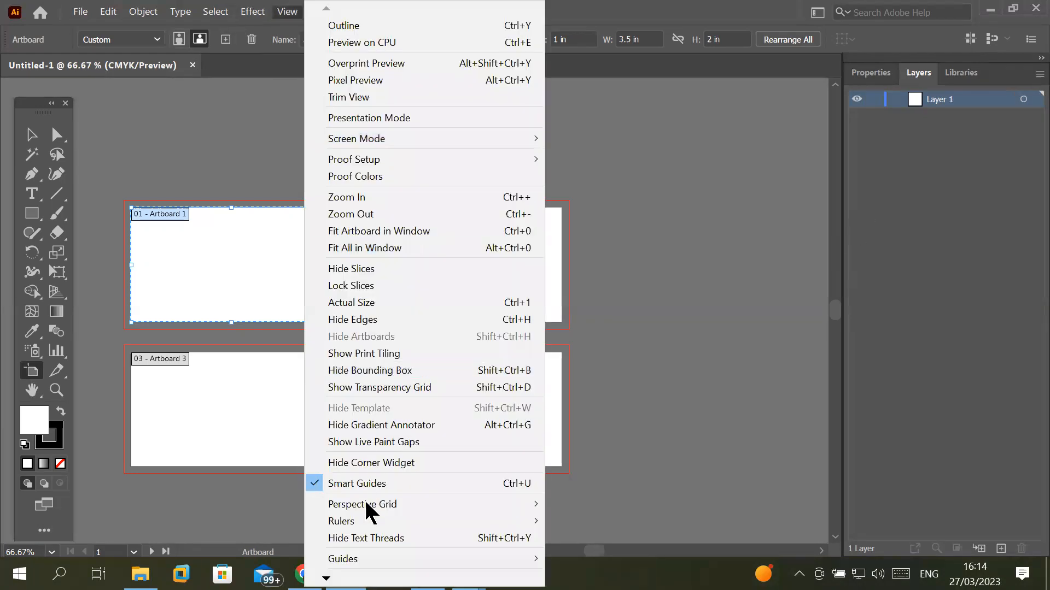
mouse_move(409, 524)
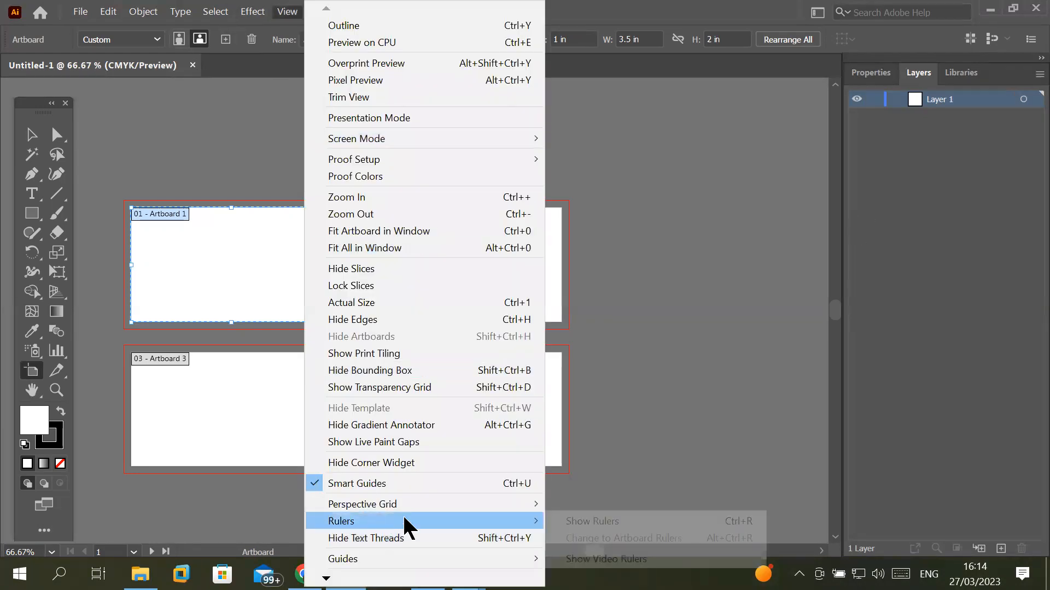
click(584, 524)
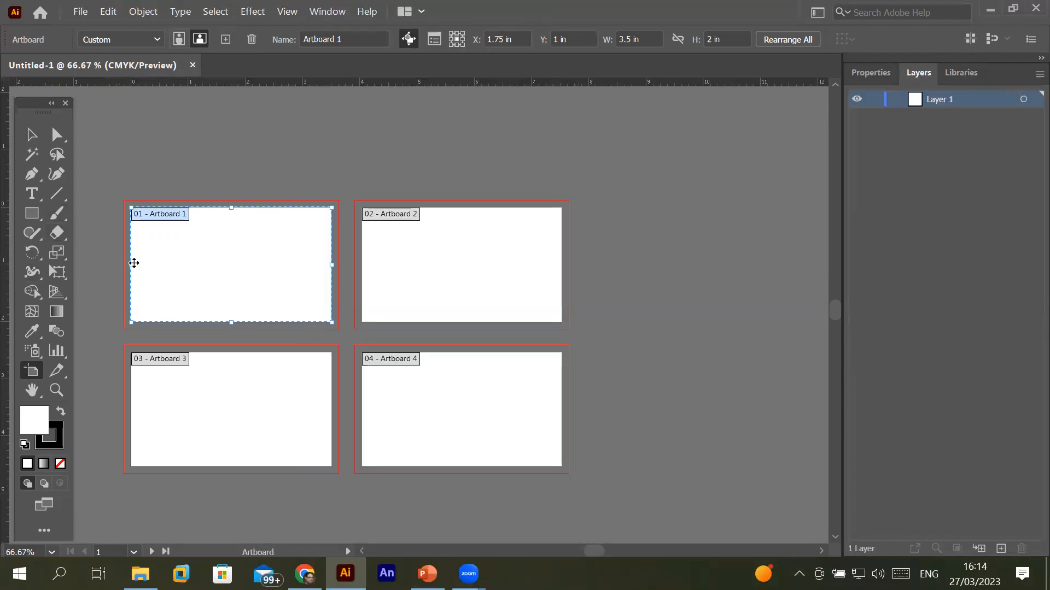
scroll(134, 263, up, 2)
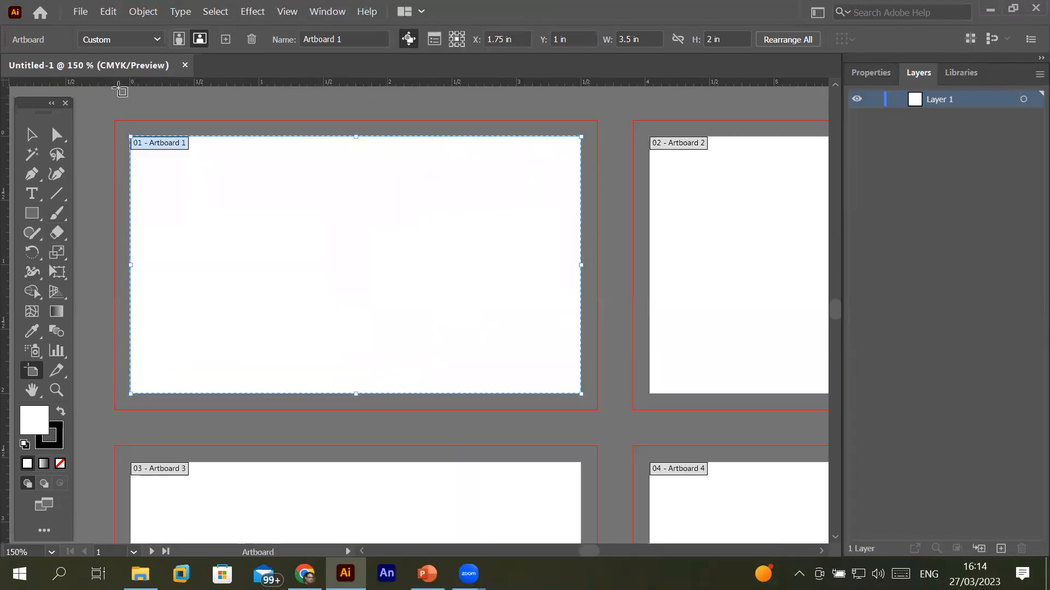
- Move the floating toolbar slightly lower and closer to the first artboard
drag(33, 111, 62, 186)
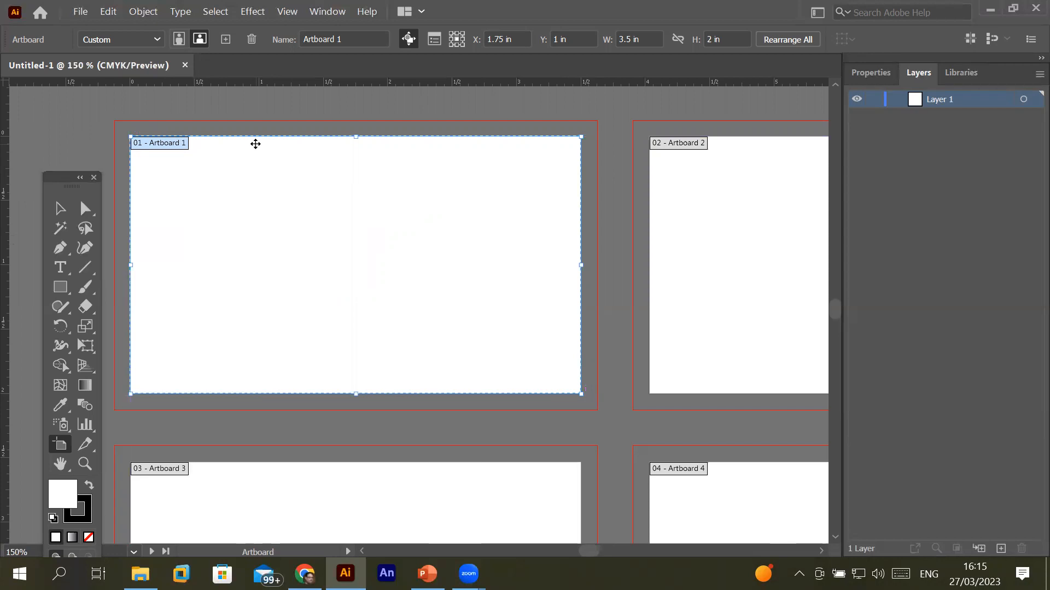
- Draw a square of about 0.28 in with the Rectangle tool at the upper-left corner of Artboard 1
click(61, 288)
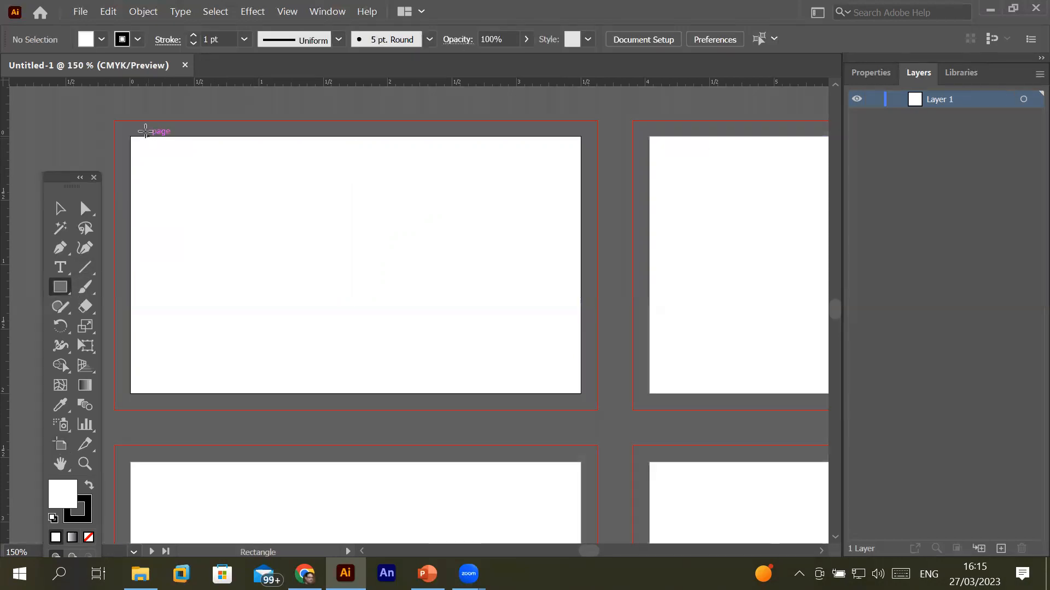
drag(139, 145, 229, 187)
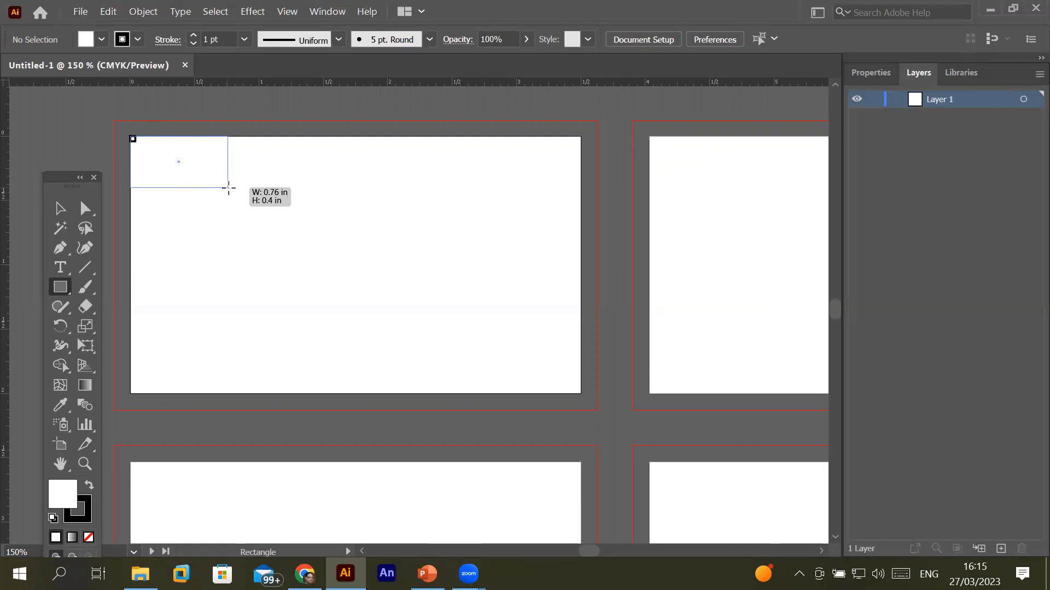
drag(228, 188, 179, 161)
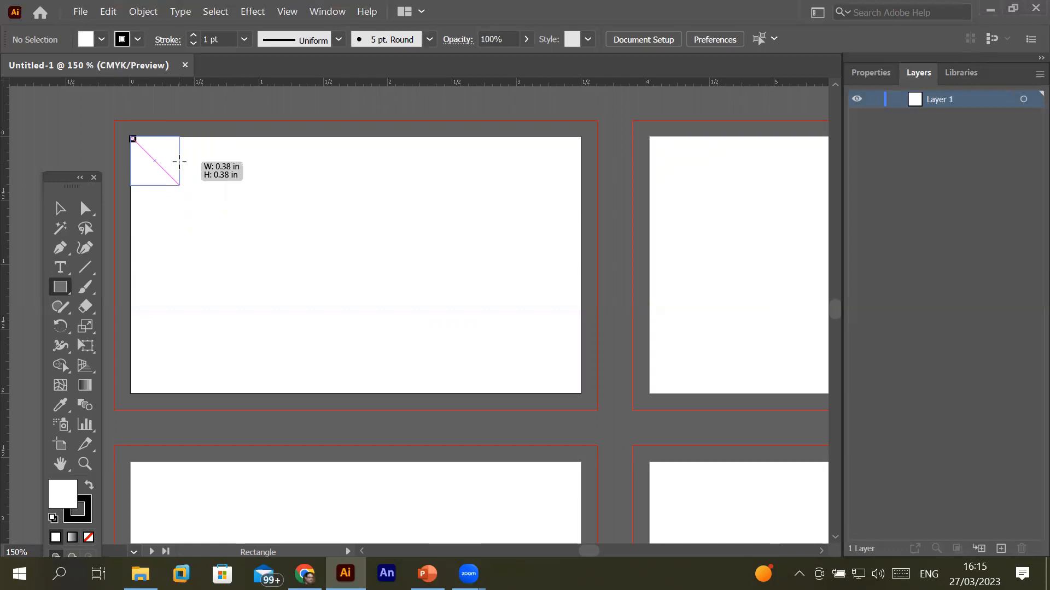
mouse_move(179, 162)
mouse_down()
mouse_move(388, 353)
mouse_move(377, 320)
mouse_move(213, 225)
mouse_move(156, 174)
mouse_up()
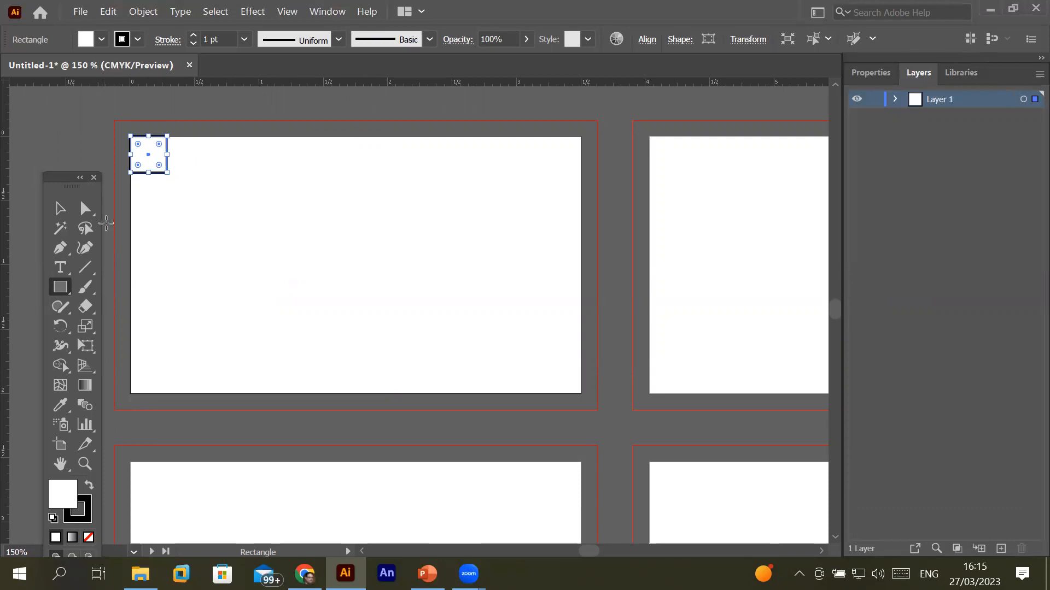
- View the square's properties, expand Layer 1 to select its rectangle entry, and delete the square with the Selection tool active
click(875, 73)
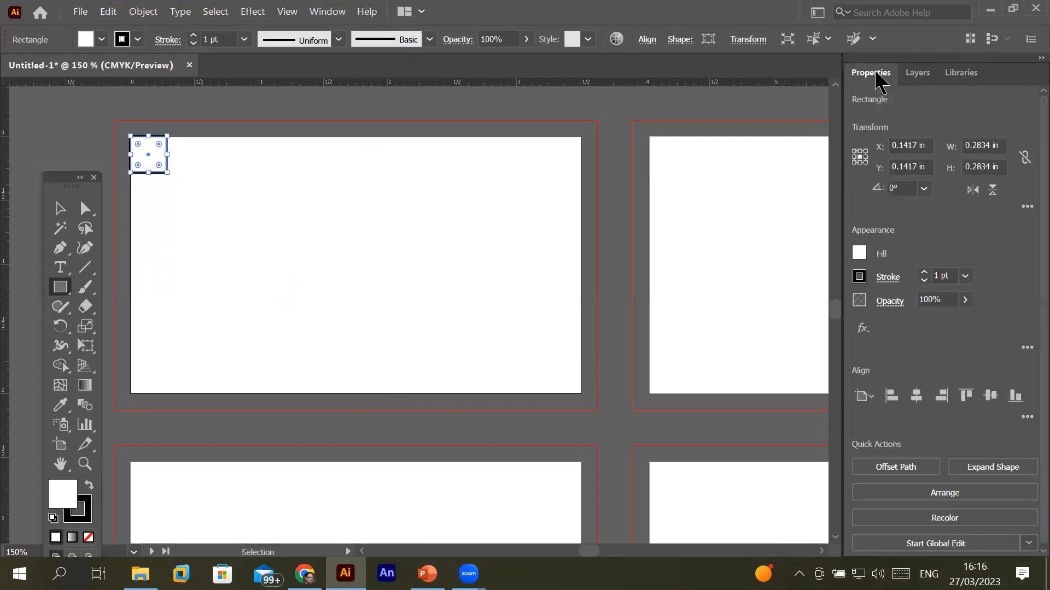
click(914, 79)
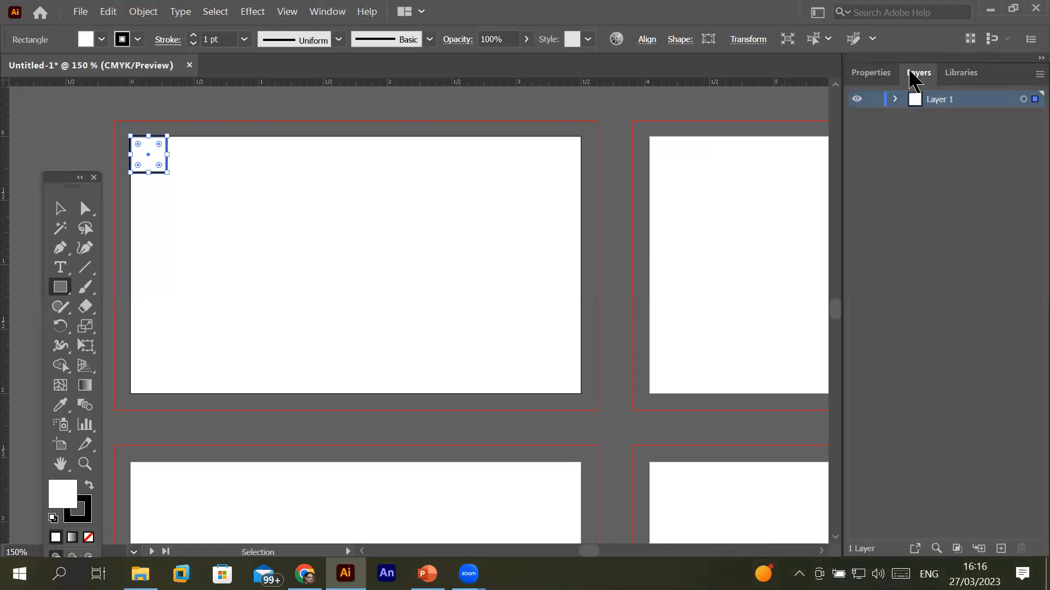
click(895, 100)
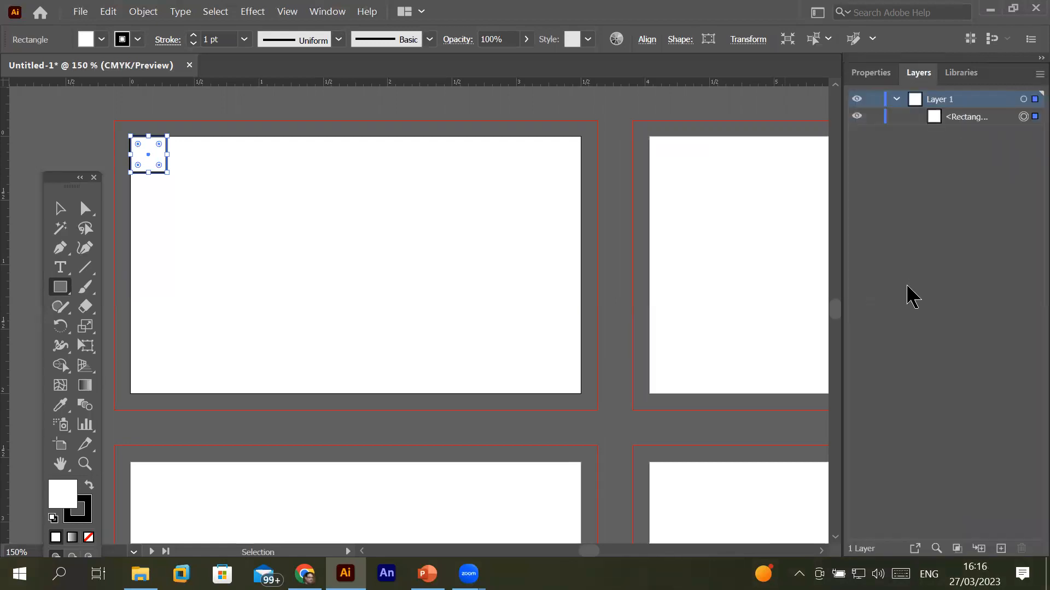
click(965, 117)
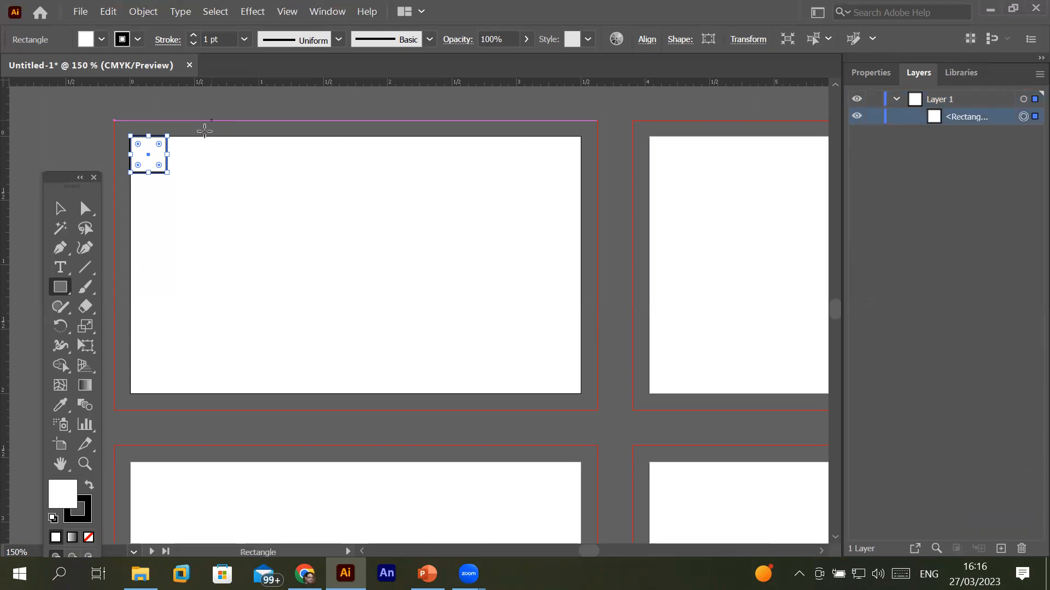
click(60, 208)
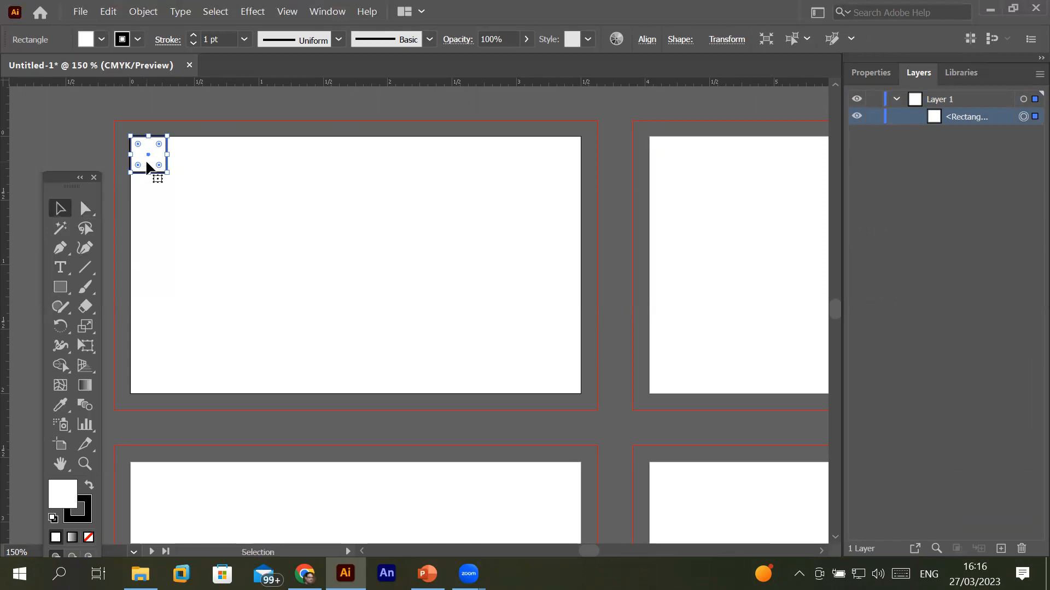
key(Delete)
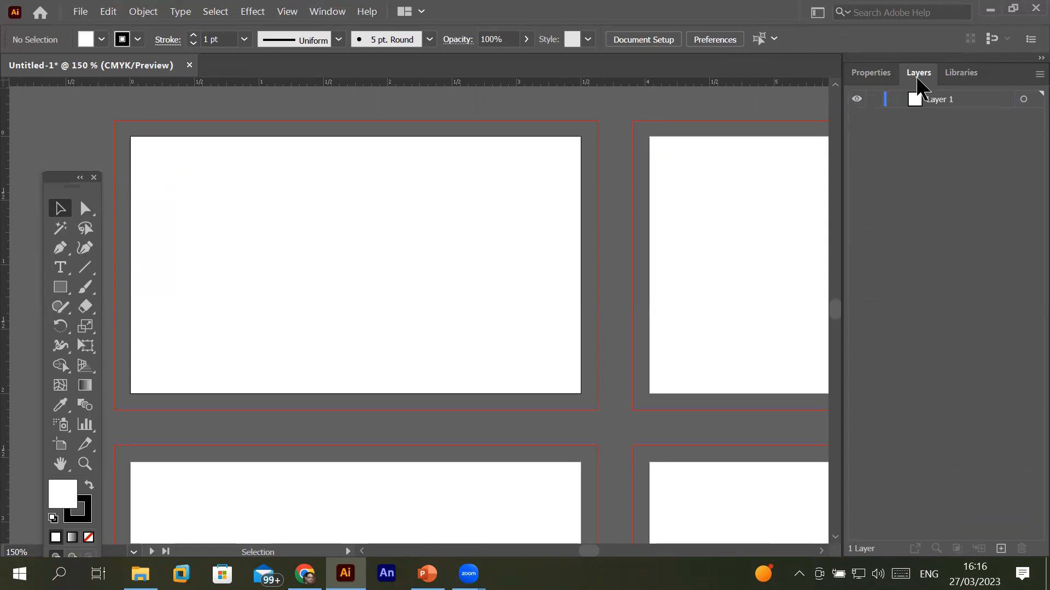
- Undock the Properties, Layers and Libraries panel group so it floats over the artboards, and close it
click(863, 77)
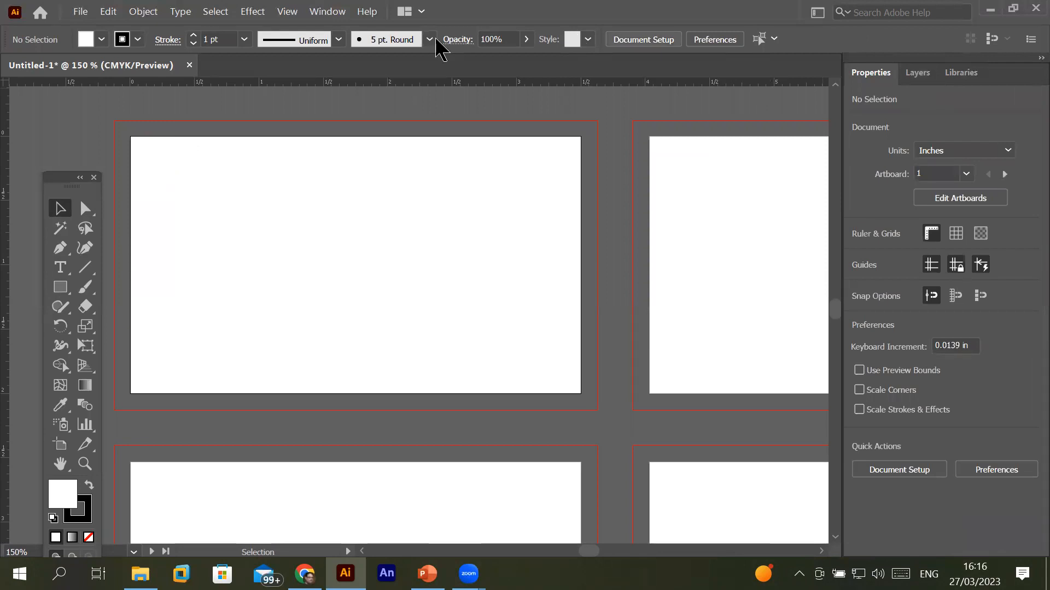
click(317, 13)
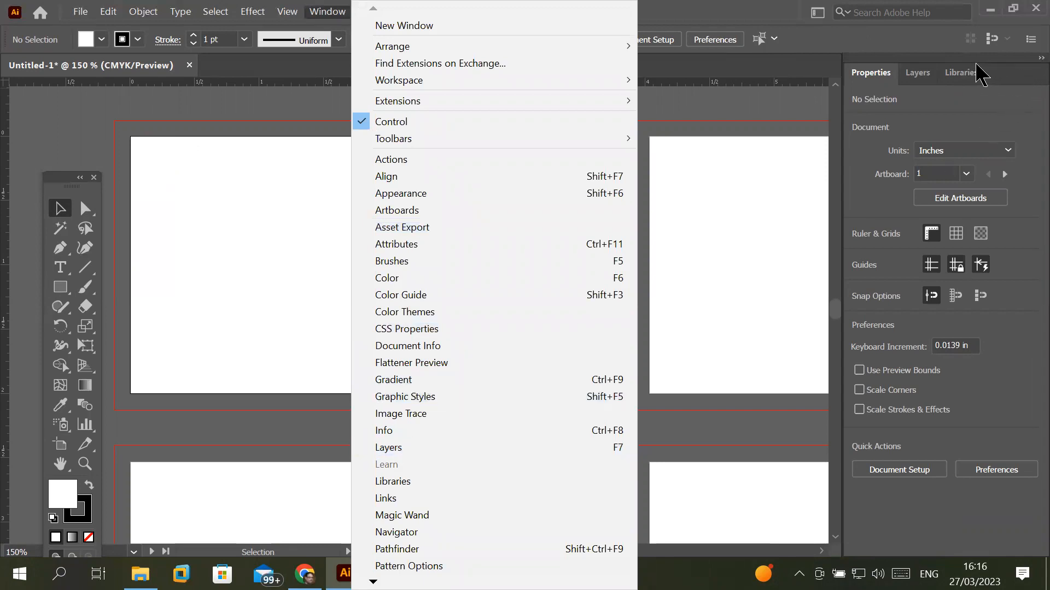
drag(944, 68, 518, 122)
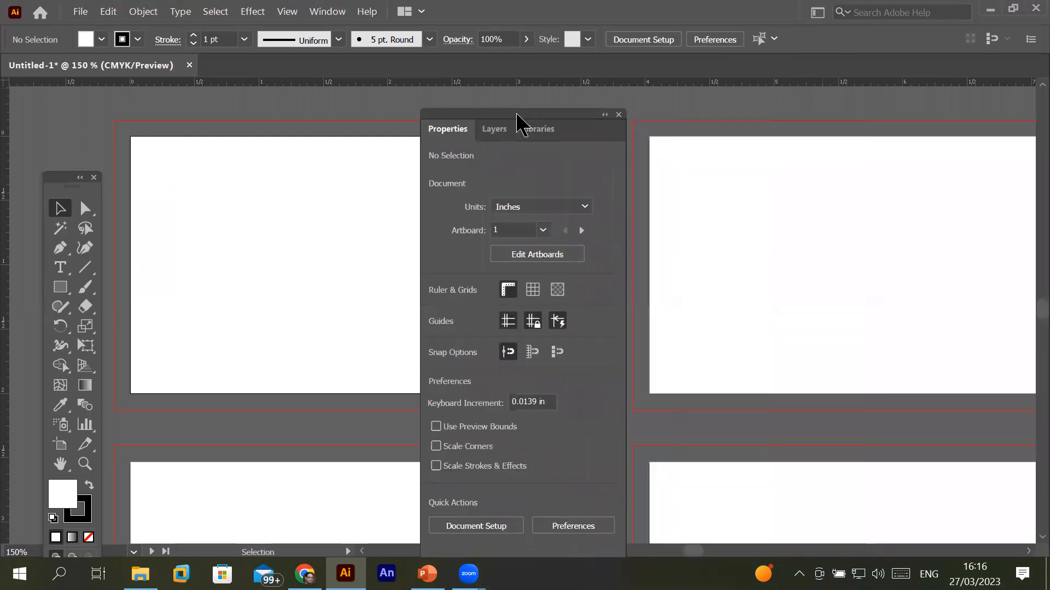
click(615, 116)
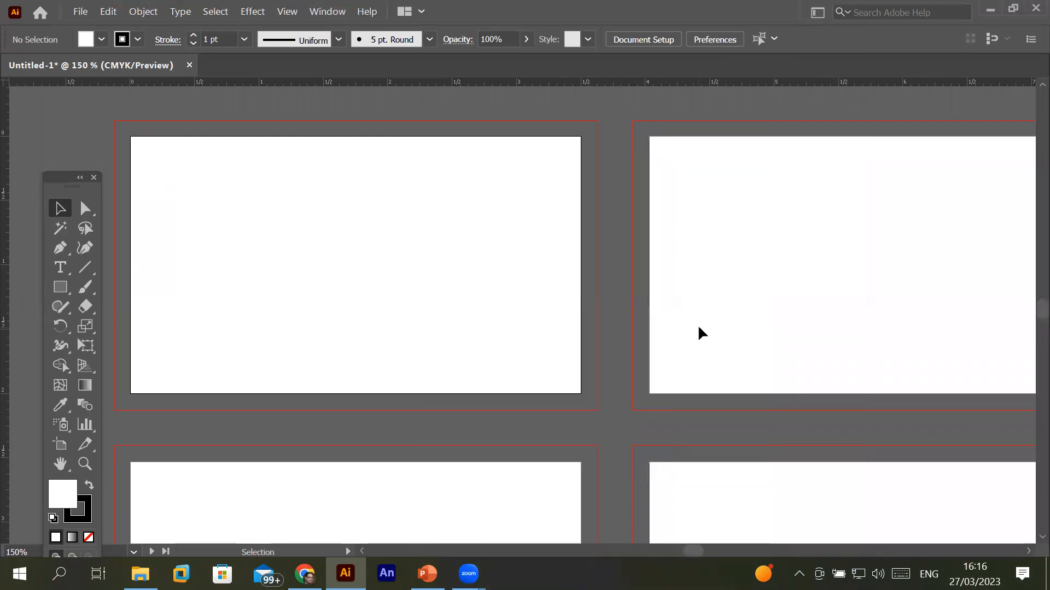
- Reopen the Layers panel, view the Properties and Libraries panels grouped with it, and close the group
click(336, 14)
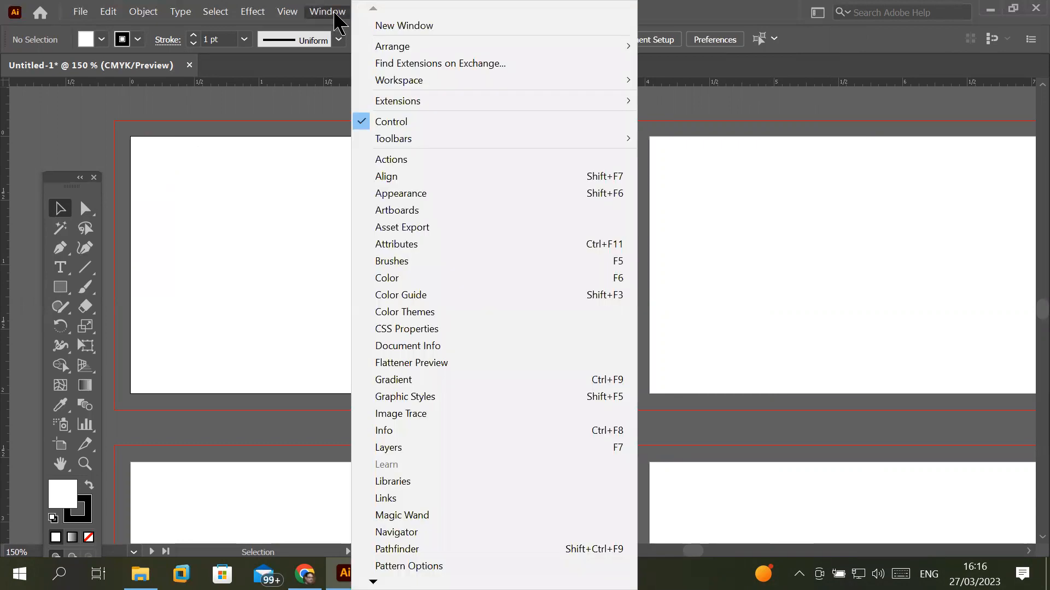
click(452, 448)
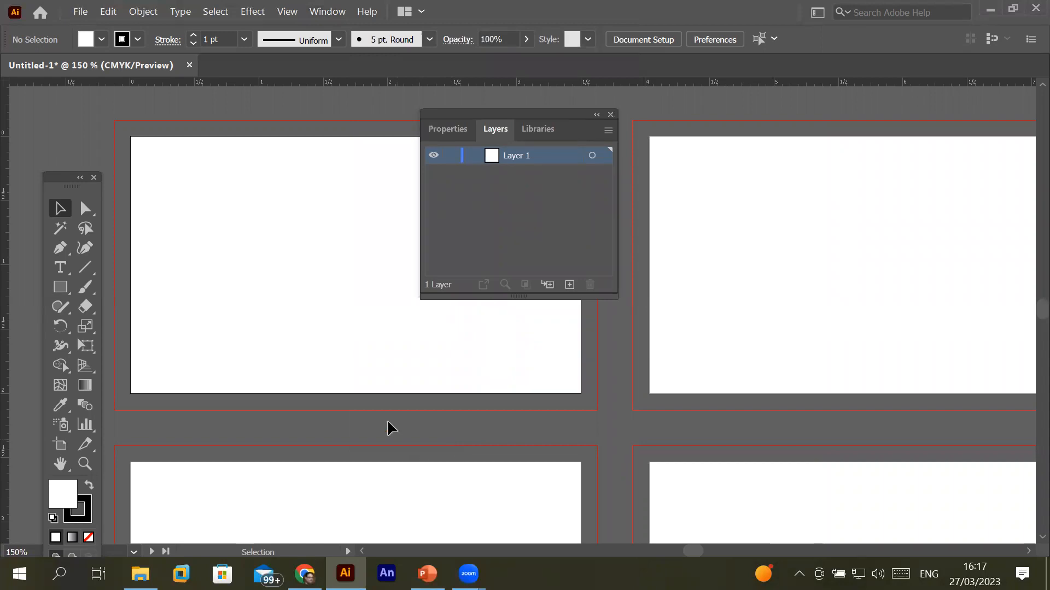
click(454, 129)
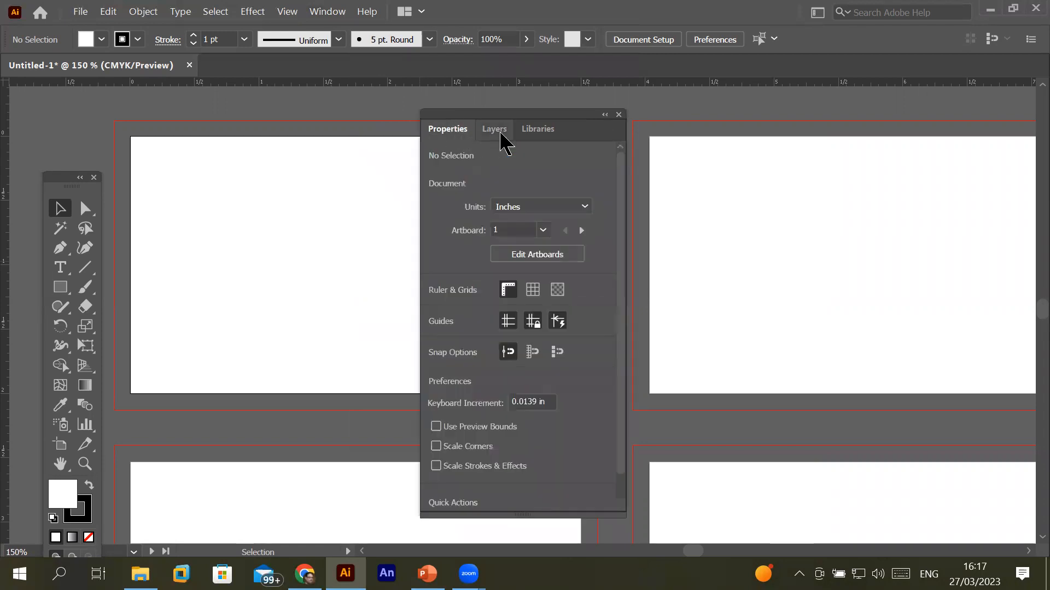
click(536, 131)
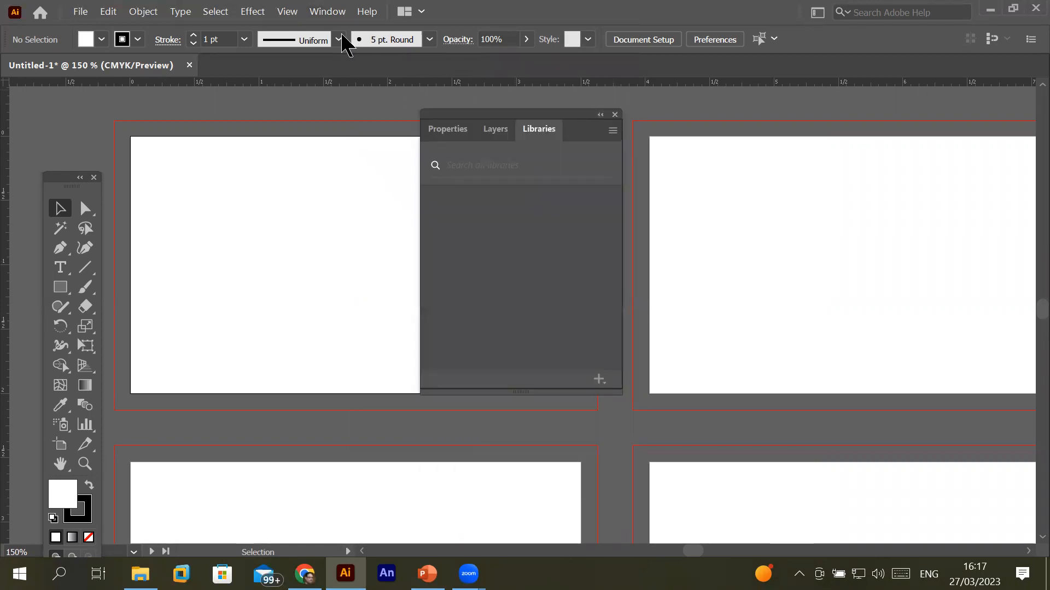
click(615, 114)
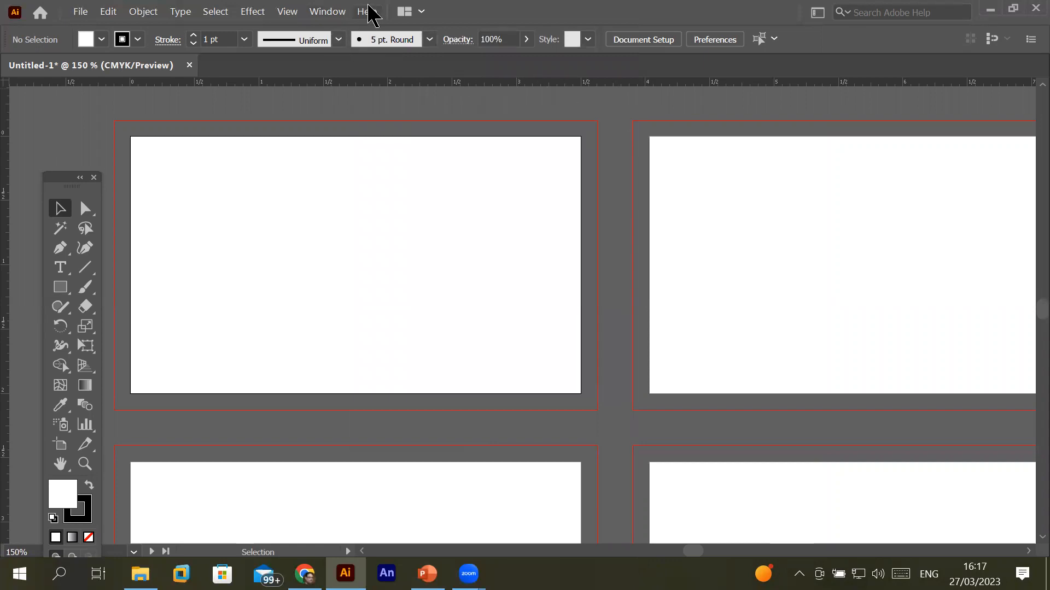
- Reopen the Properties panel and move its floating group over the second artboard
click(328, 16)
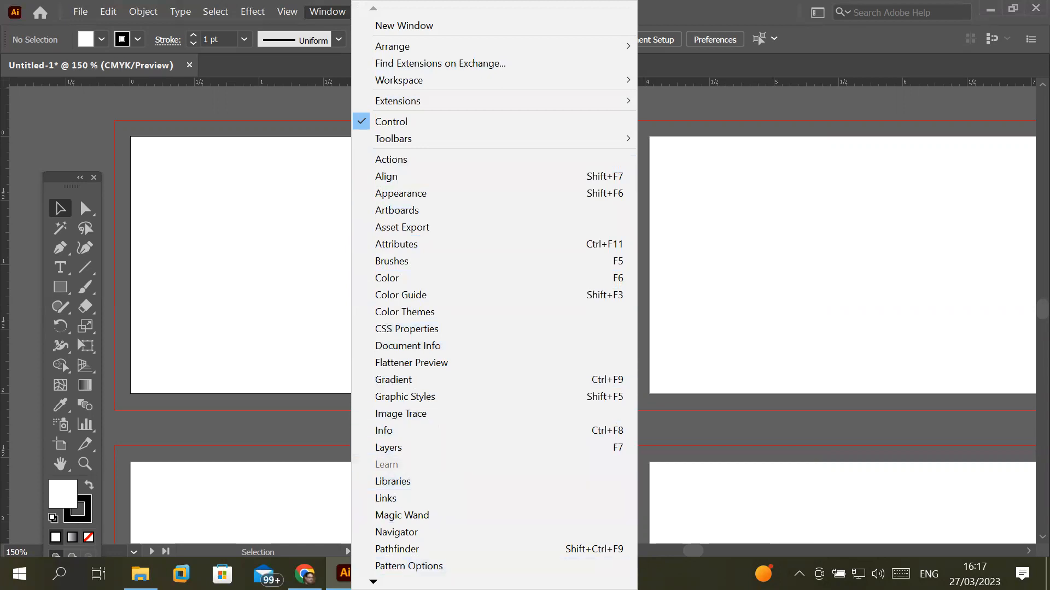
mouse_move(374, 582)
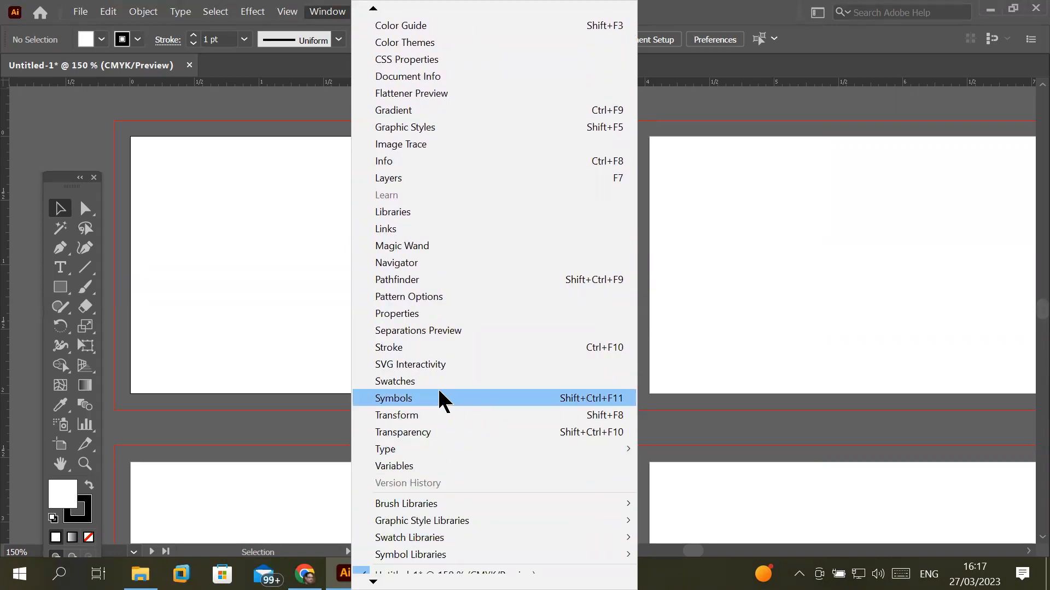
click(425, 315)
drag(516, 119, 769, 107)
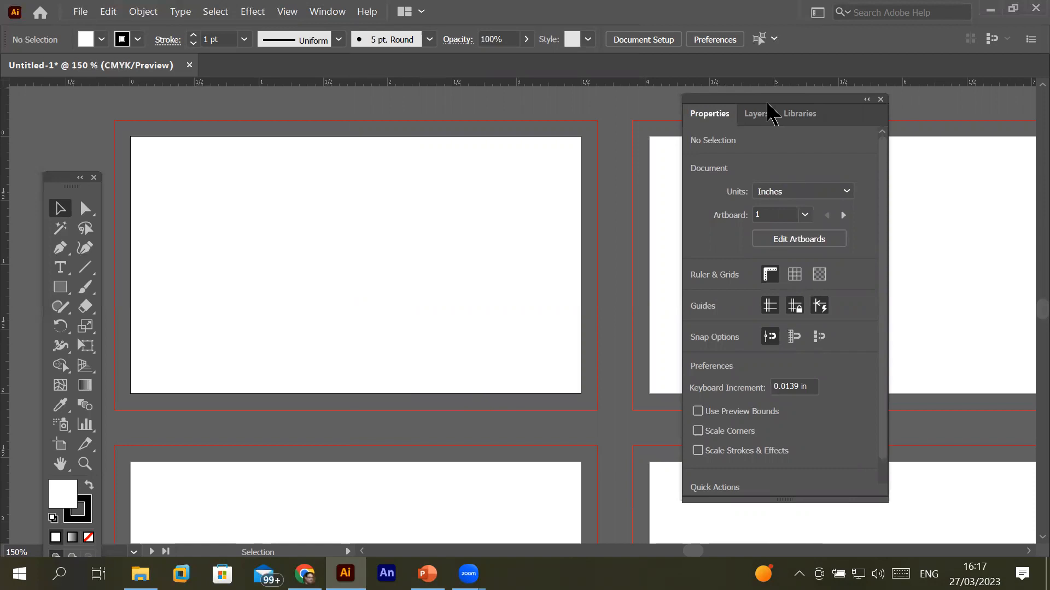
- Separate the Layers and Properties panels from their group into individual floating panels over the first artboard
click(757, 119)
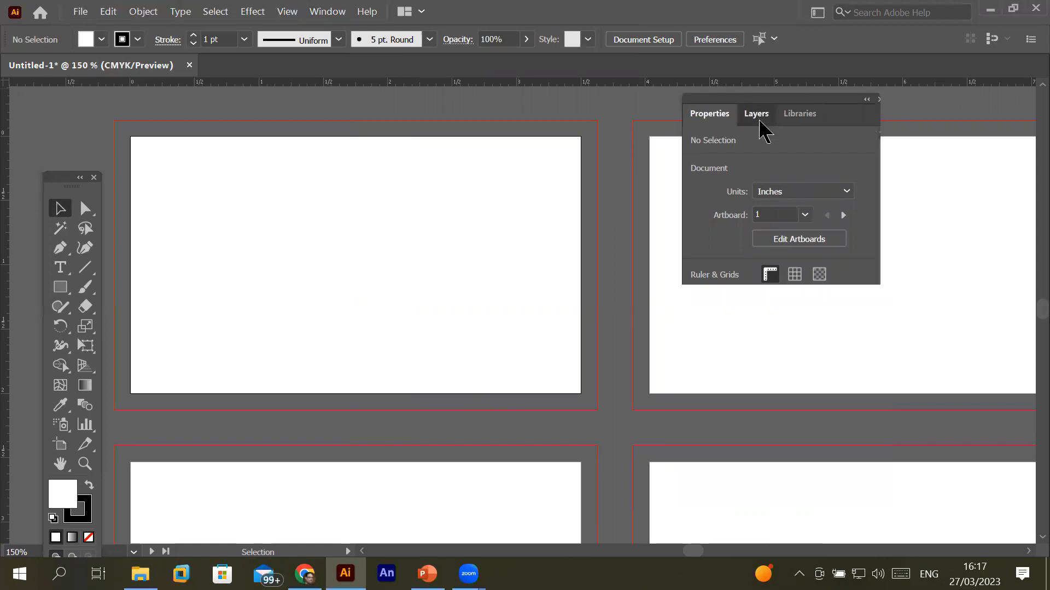
drag(750, 129, 382, 206)
click(709, 114)
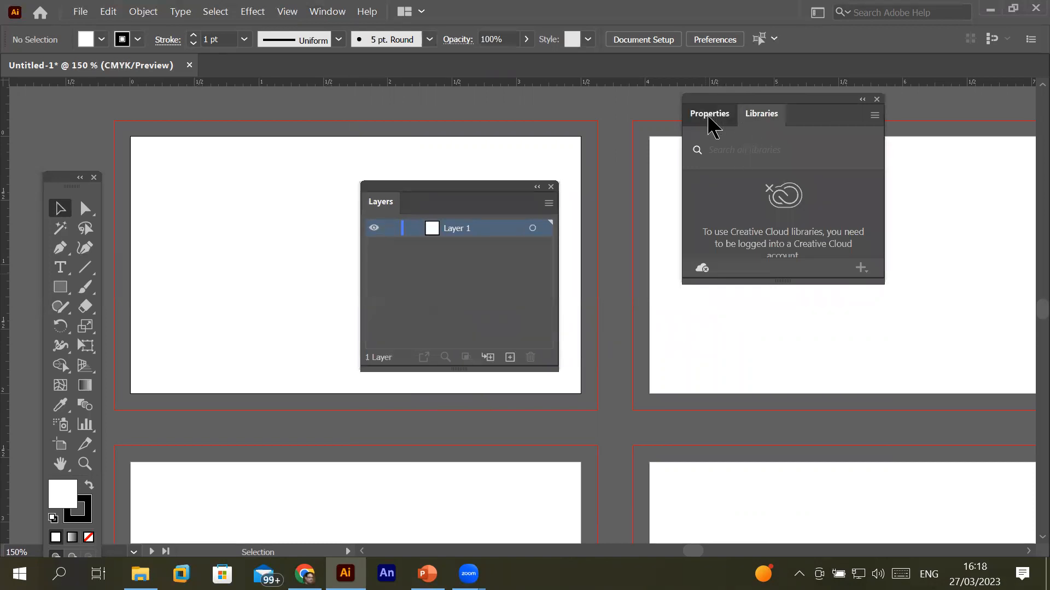
drag(709, 114, 165, 160)
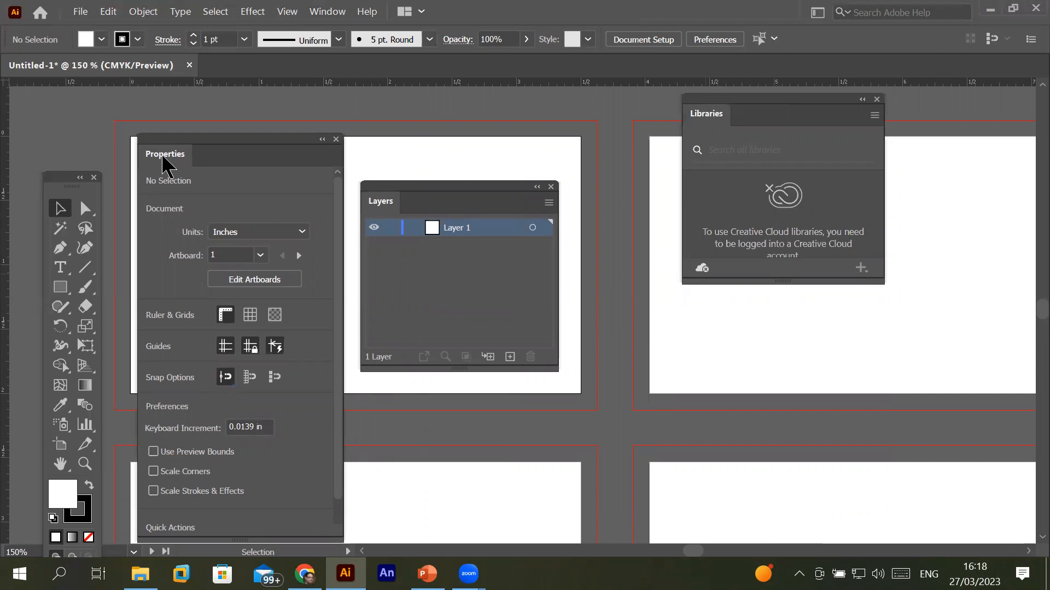
- Close the Properties and Libraries panels and move the Layers panel over the second artboard
click(337, 139)
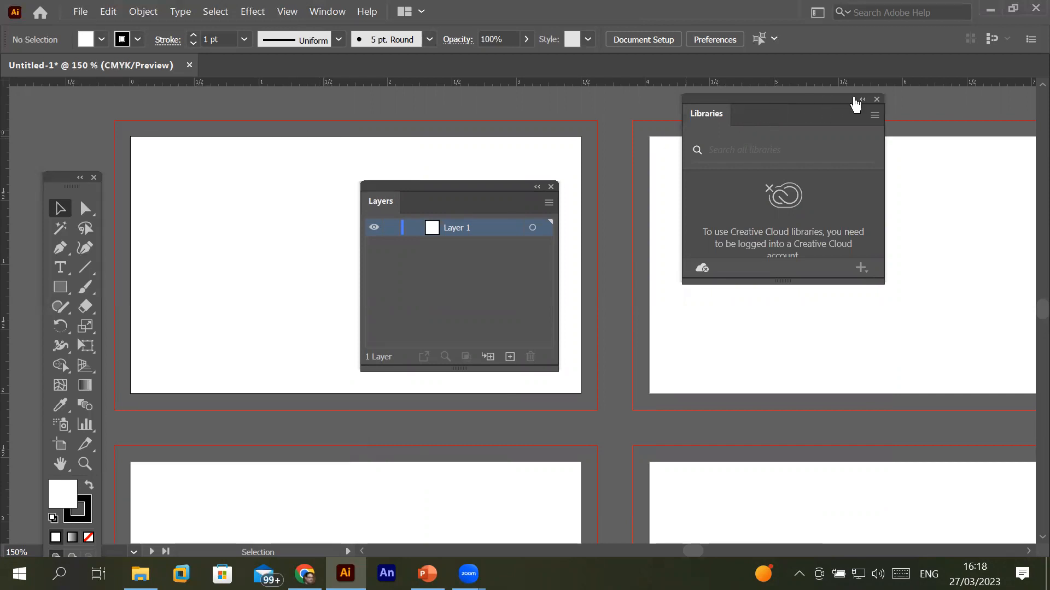
click(876, 100)
drag(422, 197, 857, 172)
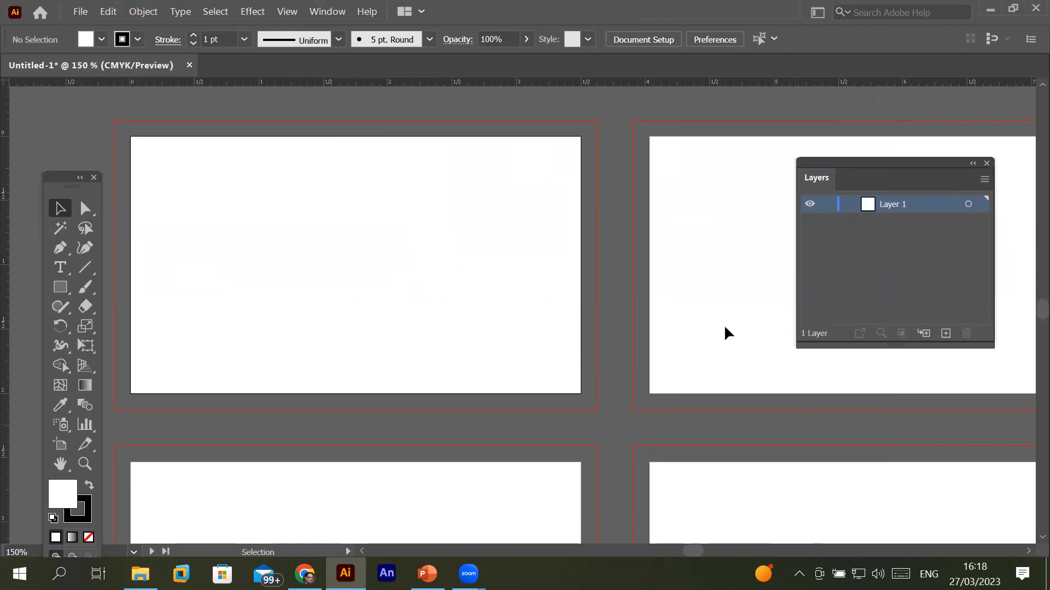
- Draw a square of about 0.4 in at Artboard 1's upper-left corner and select its entry under Layer 1
click(60, 287)
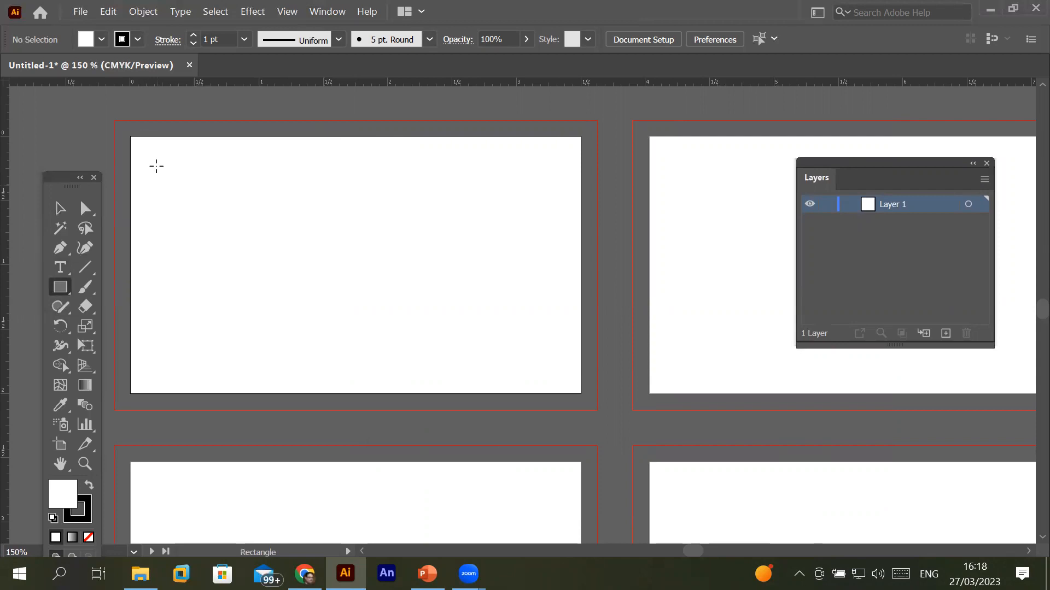
drag(131, 137, 182, 182)
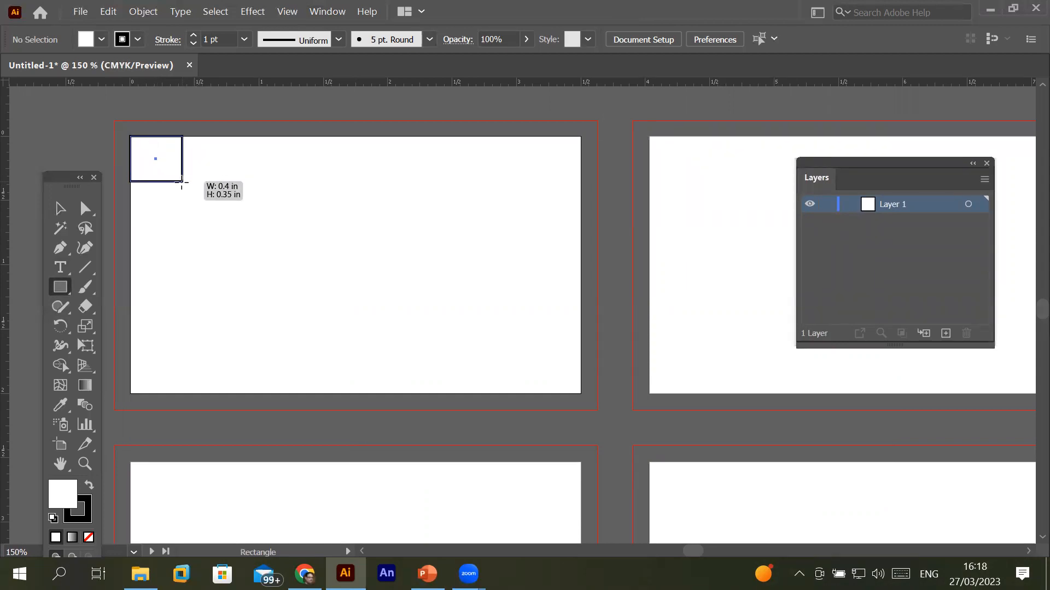
drag(182, 182, 182, 188)
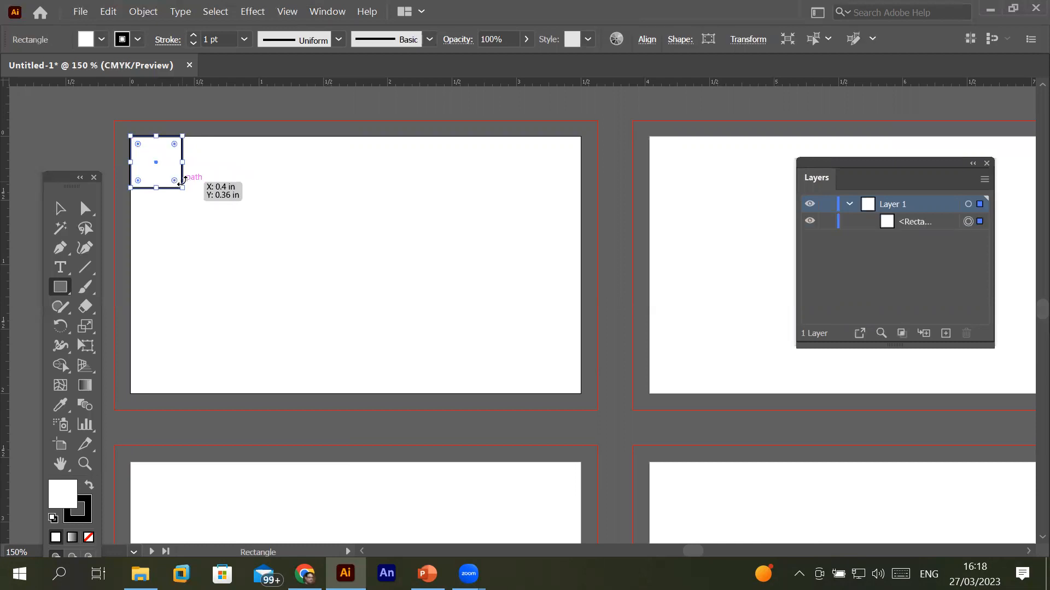
click(909, 222)
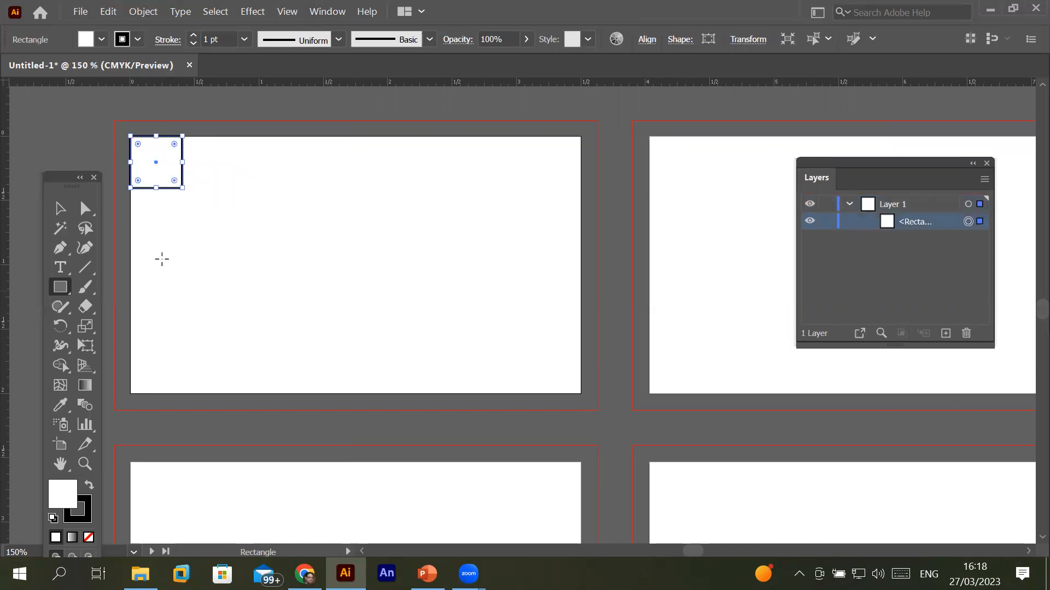
- Move the square from Artboard 1's upper-left corner to the middle of the artboard
click(61, 209)
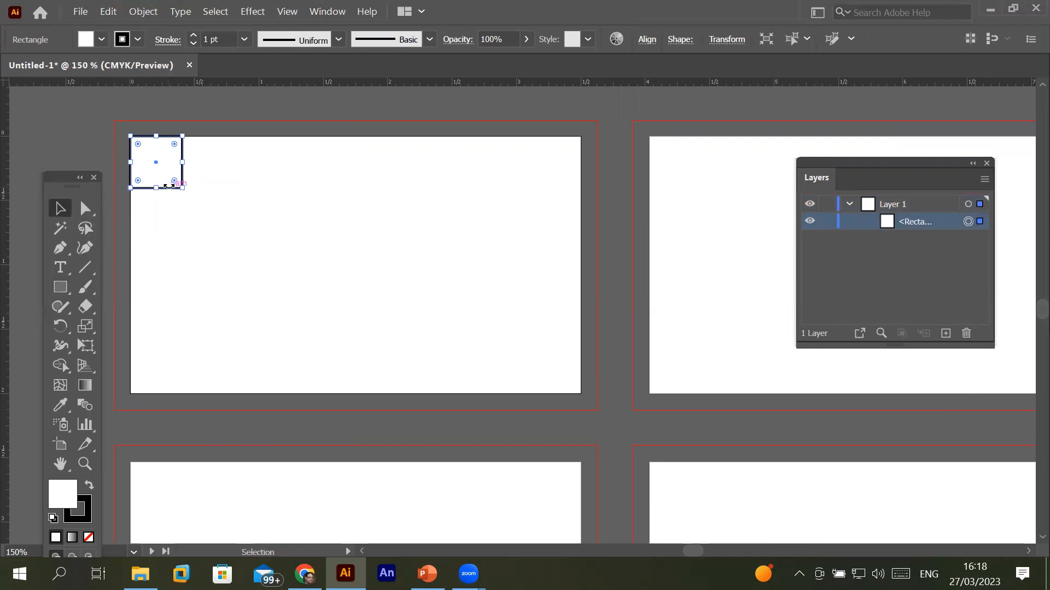
scroll(160, 169, up, 1)
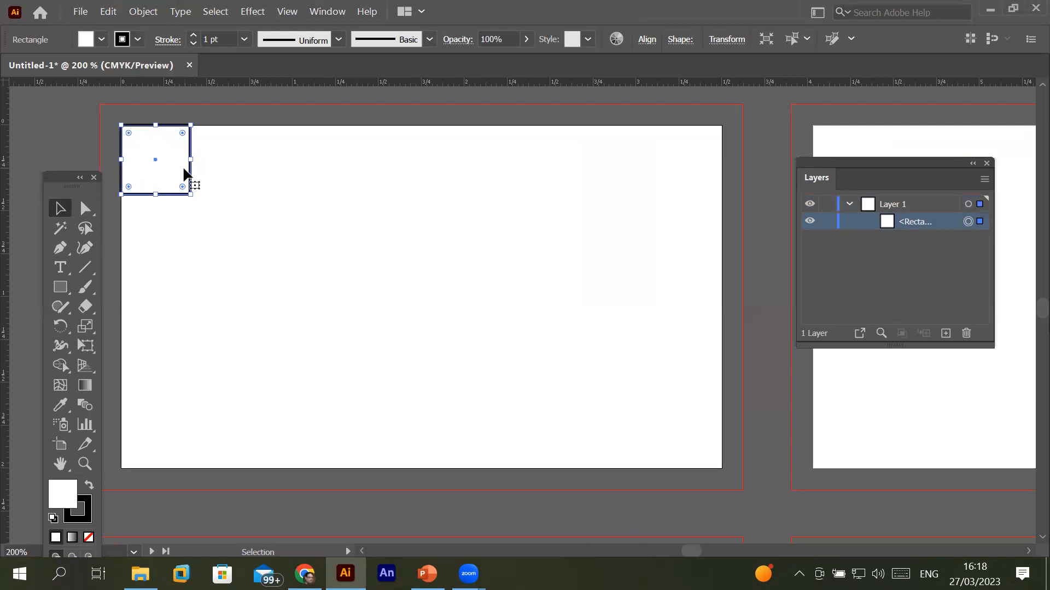
drag(184, 169, 383, 194)
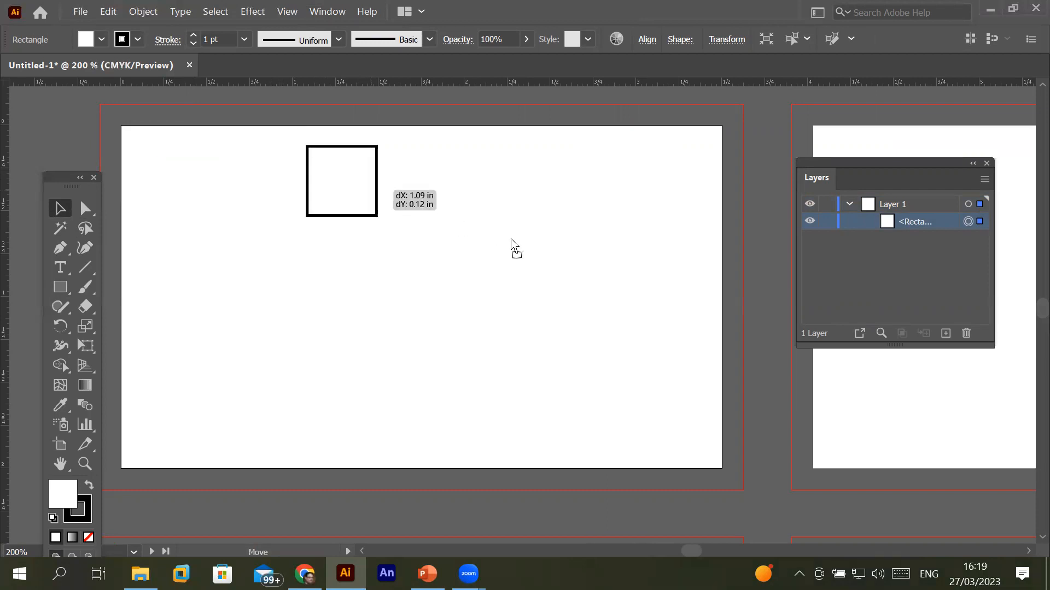
drag(499, 303, 446, 312)
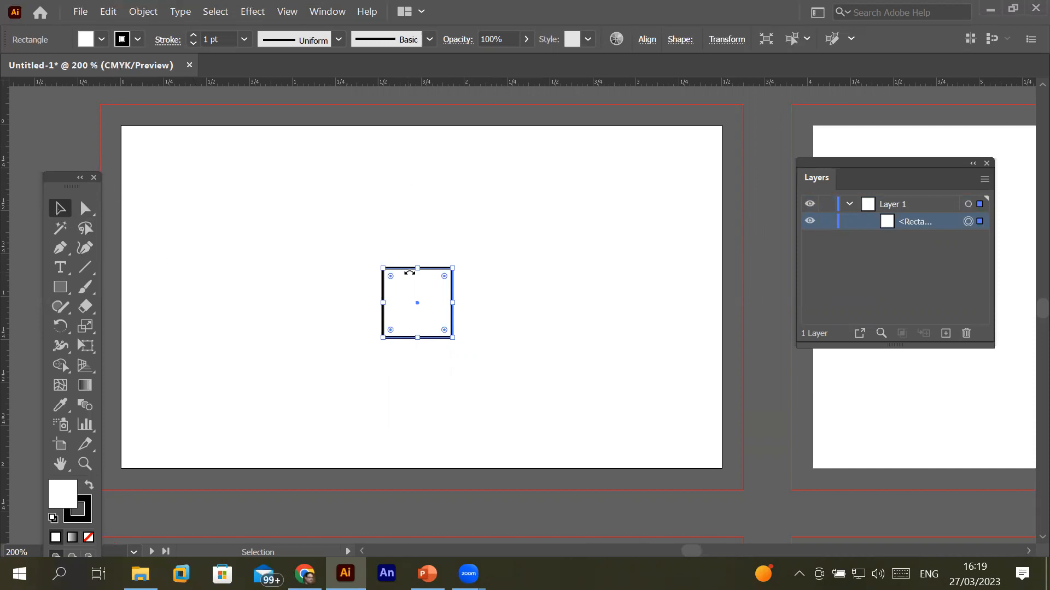
- Enlarge the square and rotate it freehand to about 310°, making a diamond about 1.07 in wide and high
drag(417, 268, 418, 211)
drag(452, 274, 517, 274)
drag(525, 208, 525, 282)
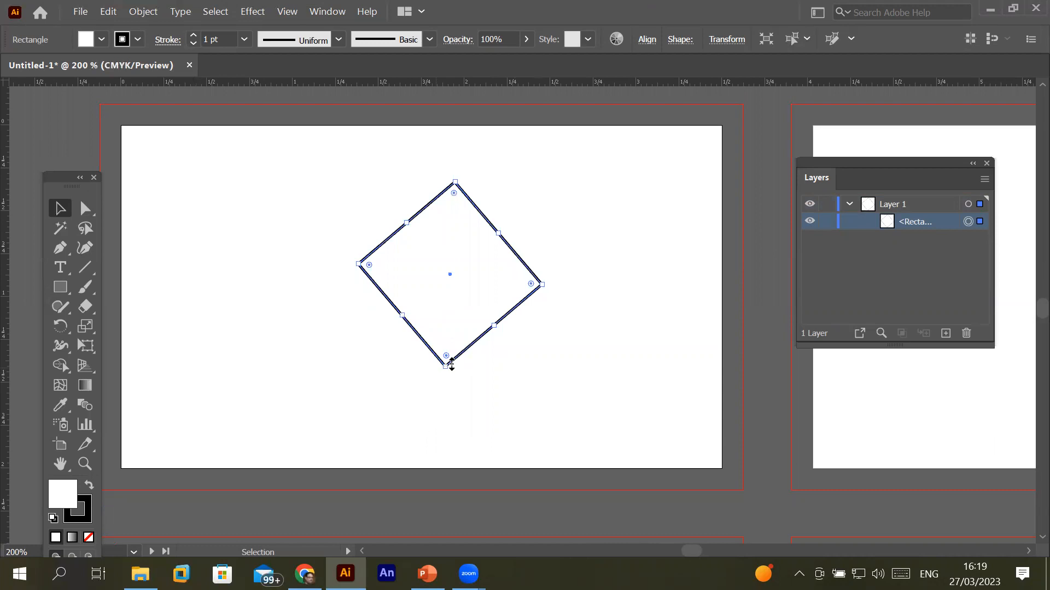
drag(550, 283, 542, 288)
- Reopen the Properties panel and place it between the diamond and the Layers panel
click(322, 12)
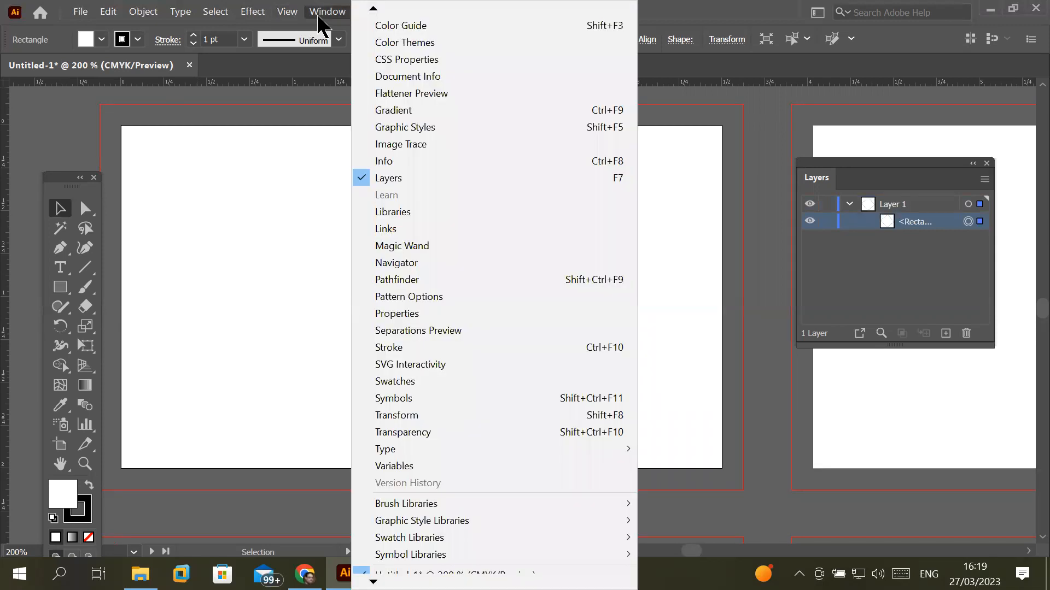
click(389, 312)
drag(258, 148, 705, 146)
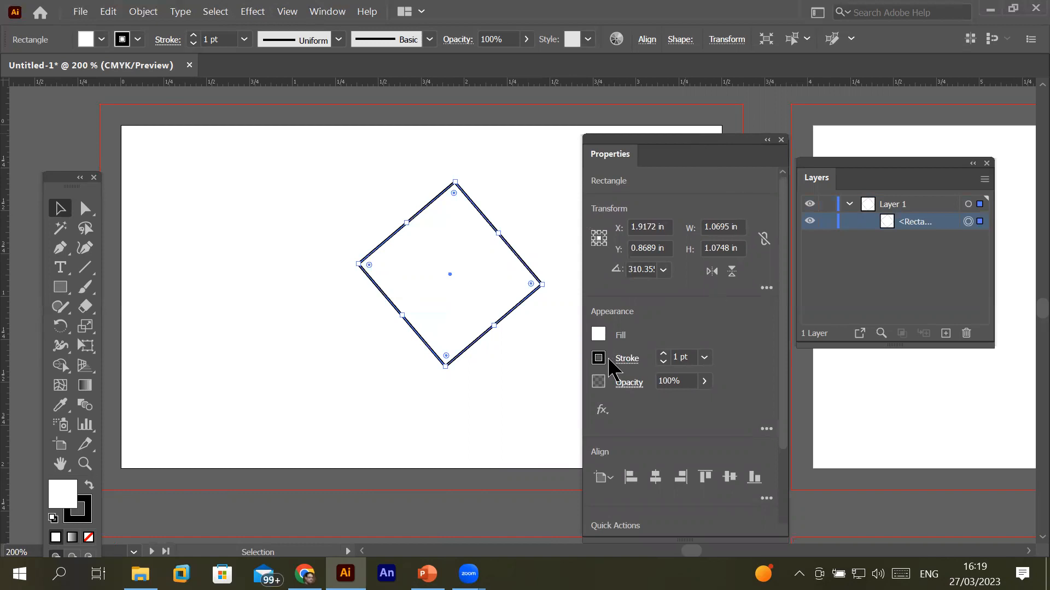
- Try CMYK Blue and pink fills on the diamond, settle on crimson red, and move the Properties panel clear of it
scroll(456, 235, up, 3)
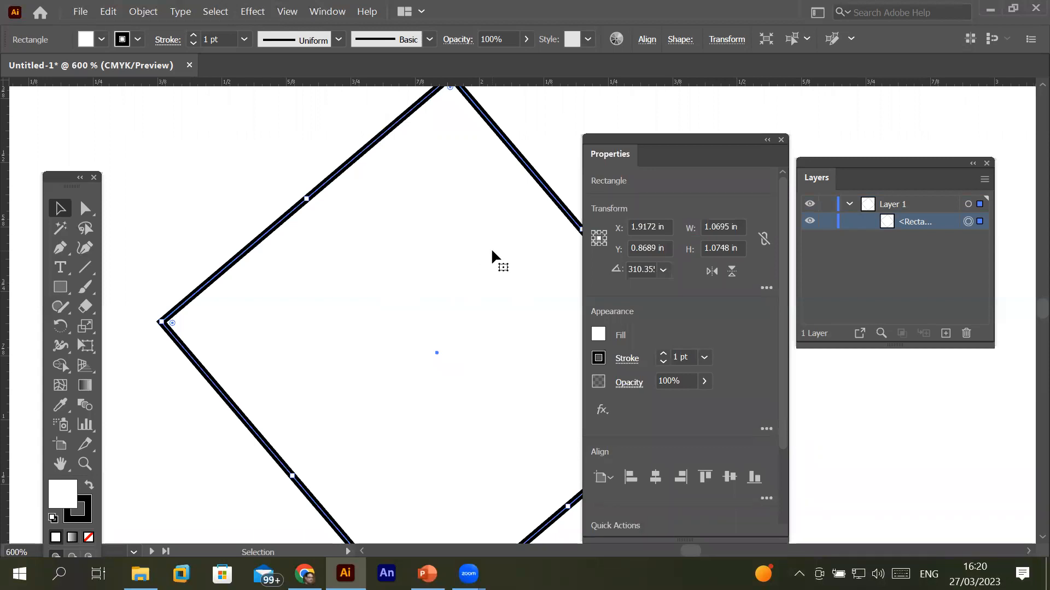
scroll(491, 248, down, 2)
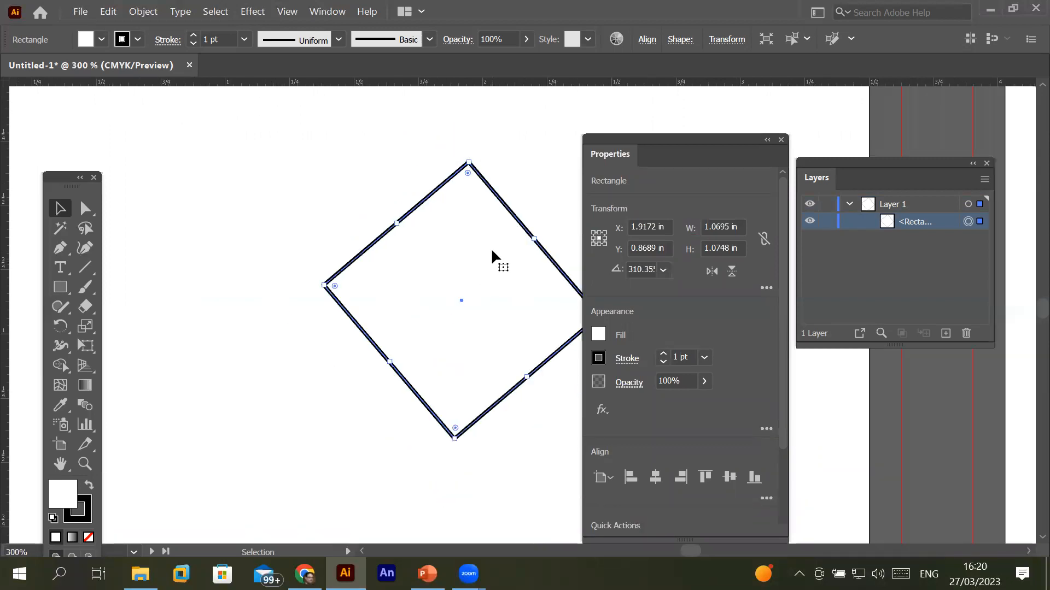
click(598, 335)
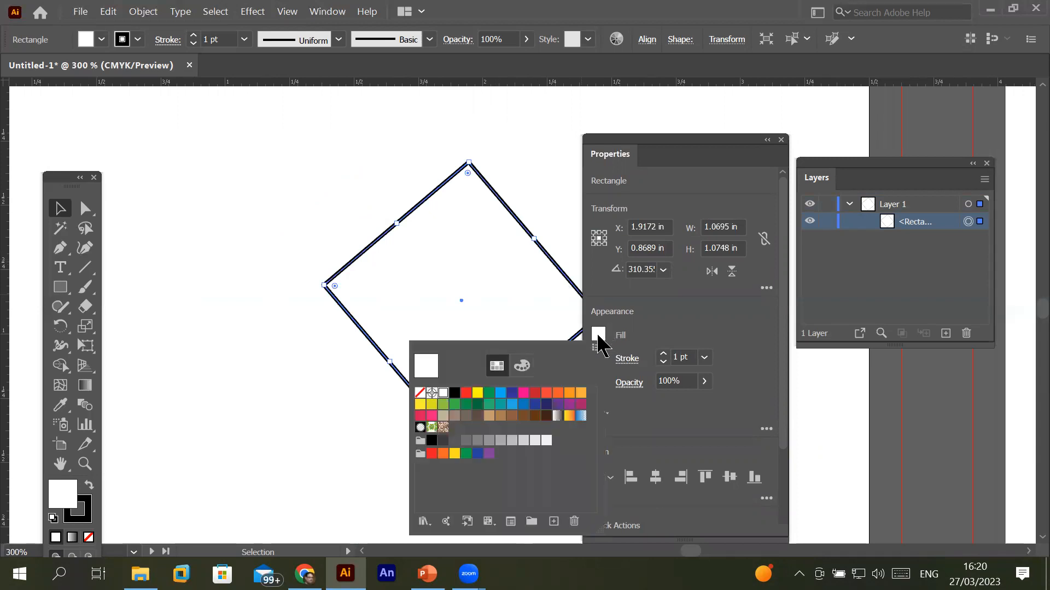
click(512, 395)
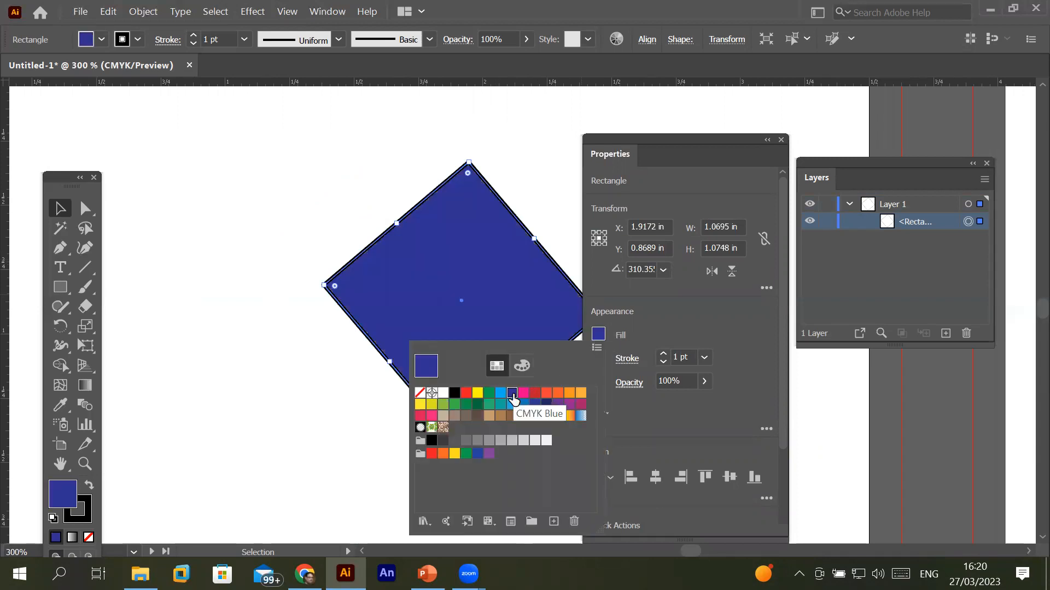
click(523, 394)
click(535, 394)
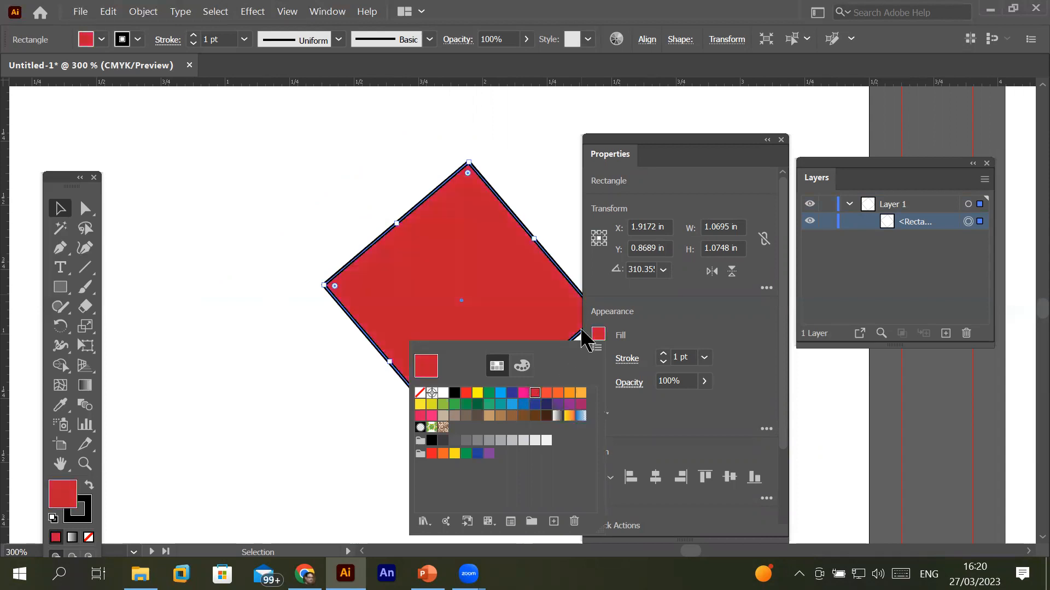
click(686, 323)
drag(707, 156, 731, 131)
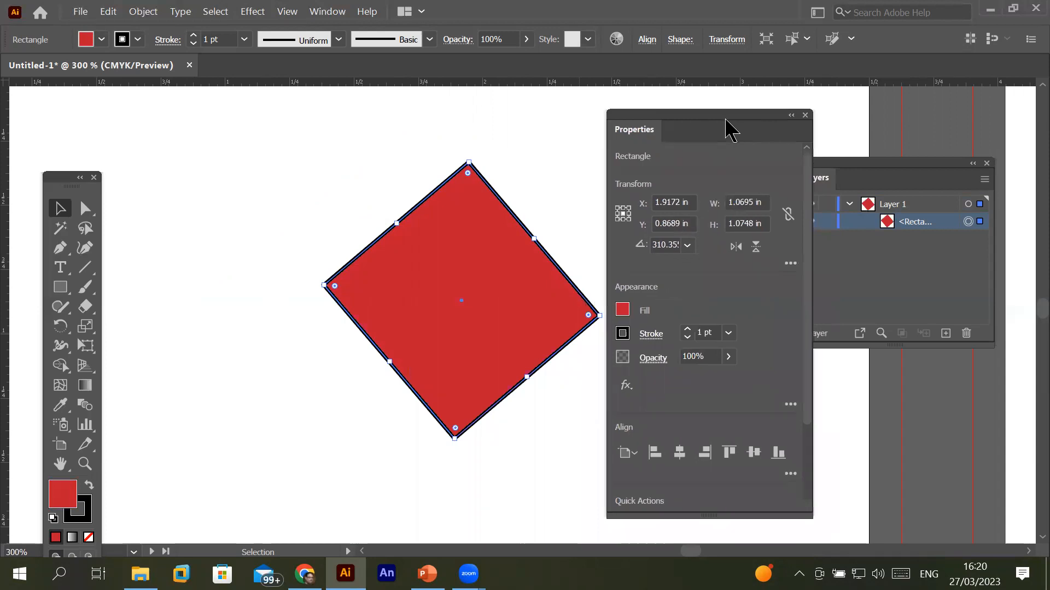
- Step the diamond's width up to 1.5 in and back down until it is narrower than it is high
click(754, 201)
click(756, 223)
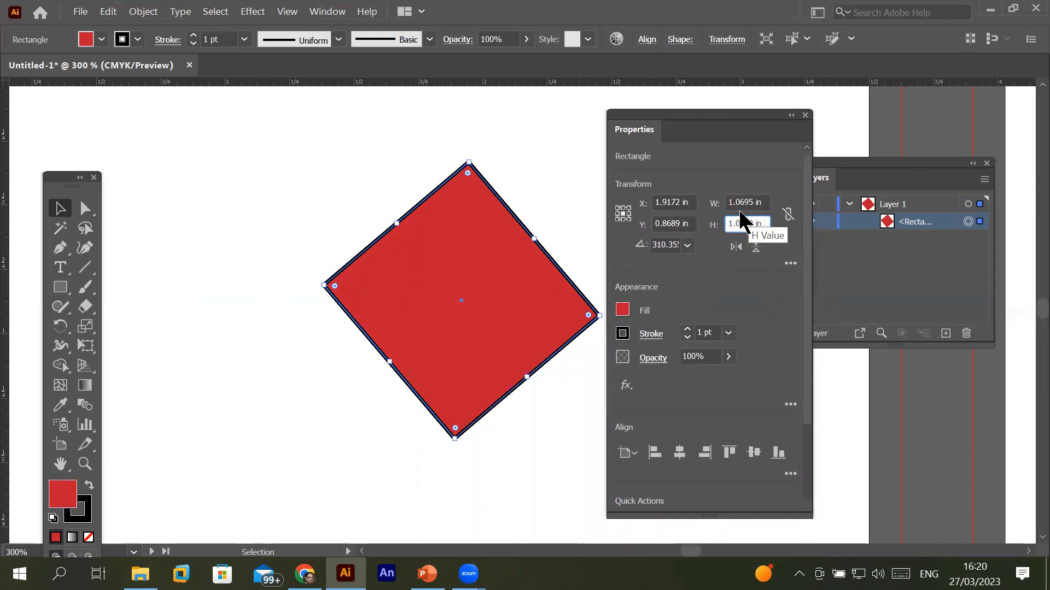
click(745, 200)
scroll(745, 200, up, 2)
scroll(745, 200, up, 5)
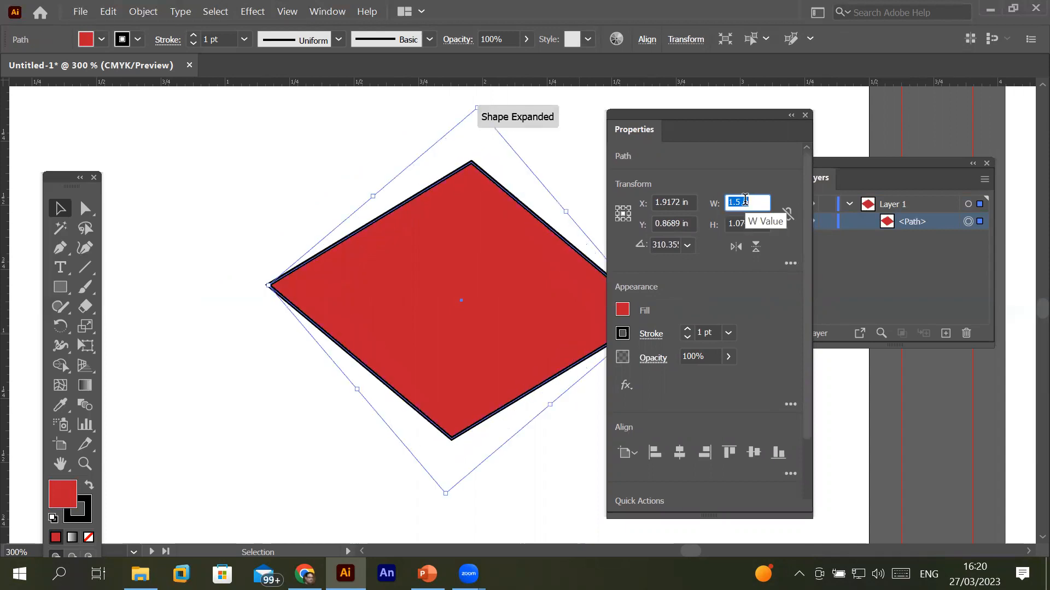
scroll(745, 200, down, 10)
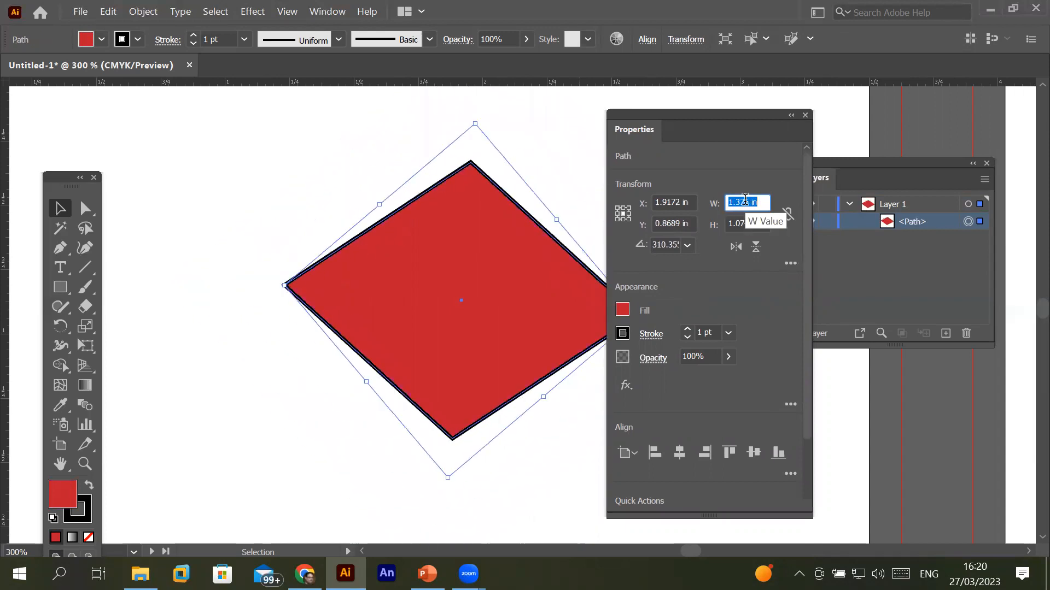
scroll(745, 204, down, 3)
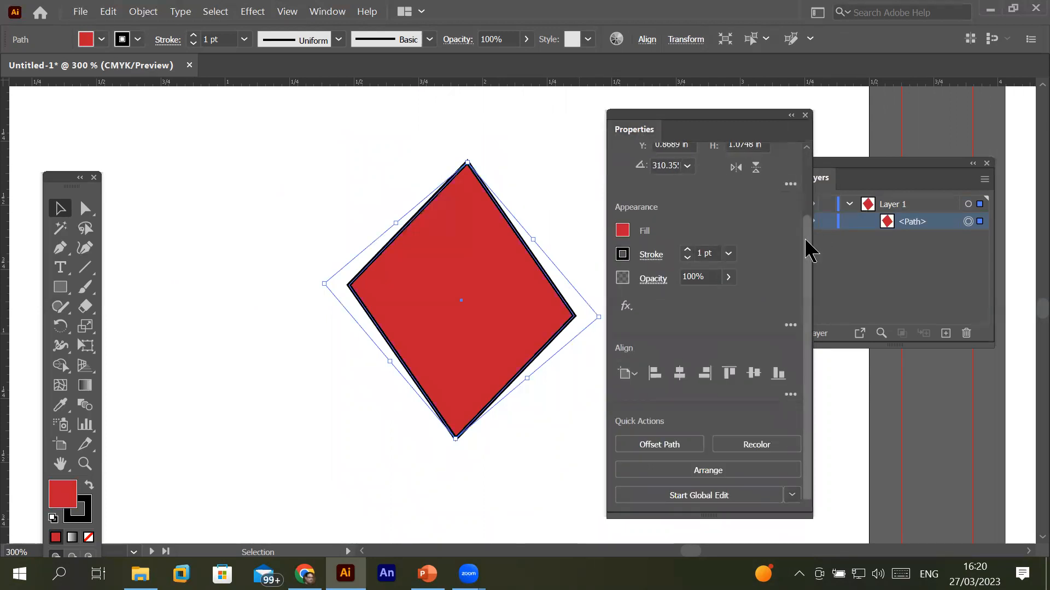
- Set the diamond's width to 1.375 in
drag(806, 246, 810, 159)
click(748, 204)
text(1.125)
key(Return)
key(Up)
key(Up)
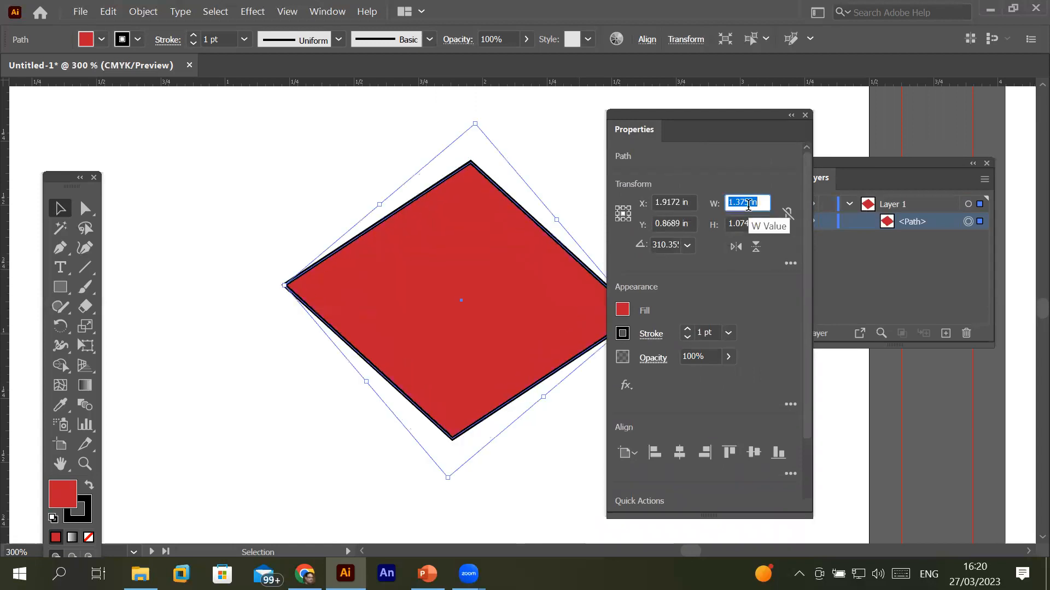
- Set the diamond's height to 0.25 in and raise it to 0.5 in
click(748, 224)
text(0.25)
key(Return)
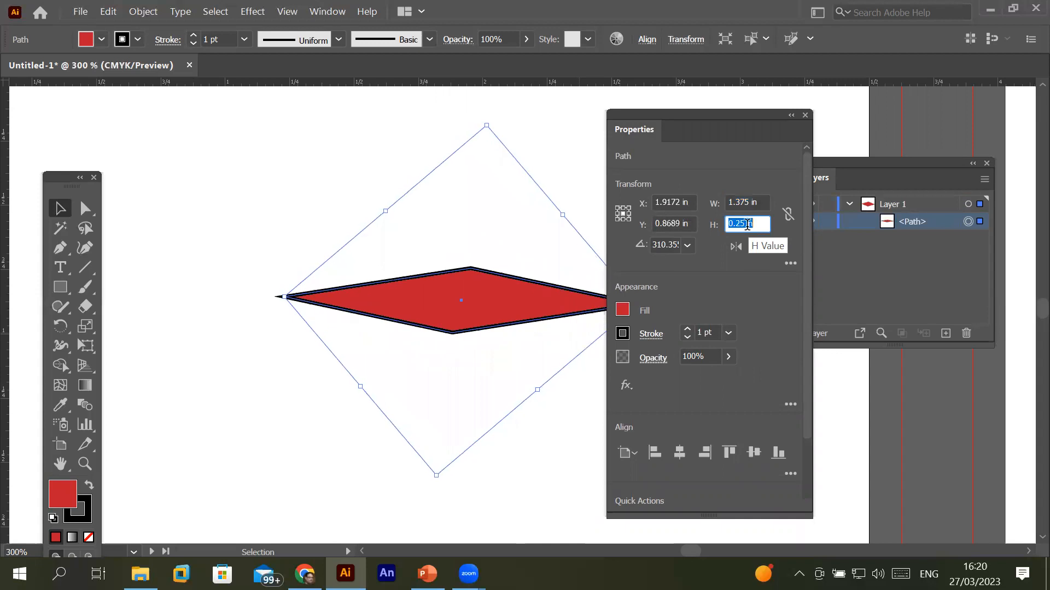
key(Up)
key(Up)
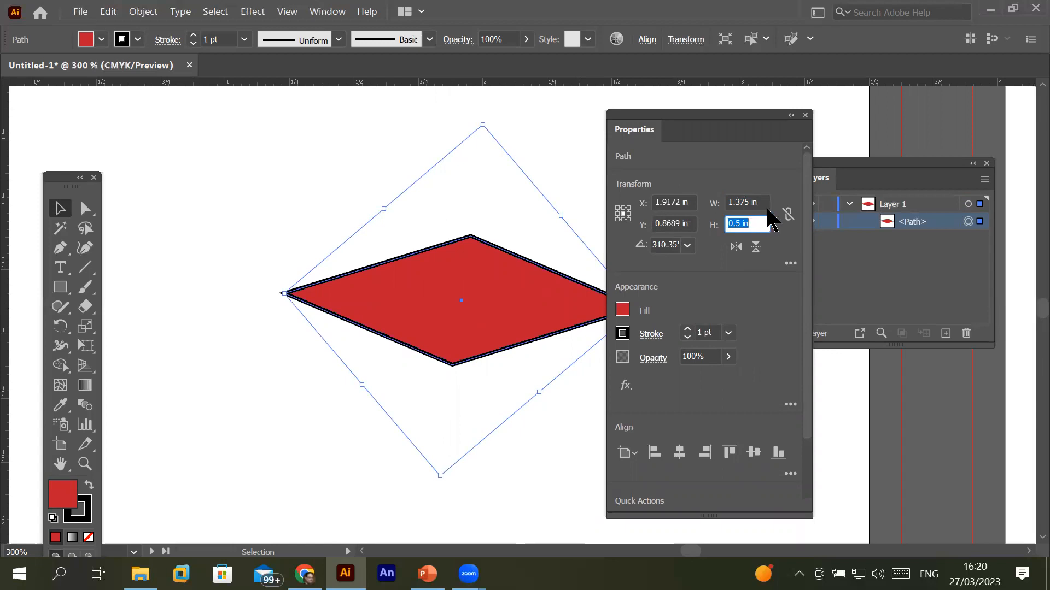
- Reduce the diamond's width to 1 in and further to 0.75 in
click(762, 202)
text(1)
key(Return)
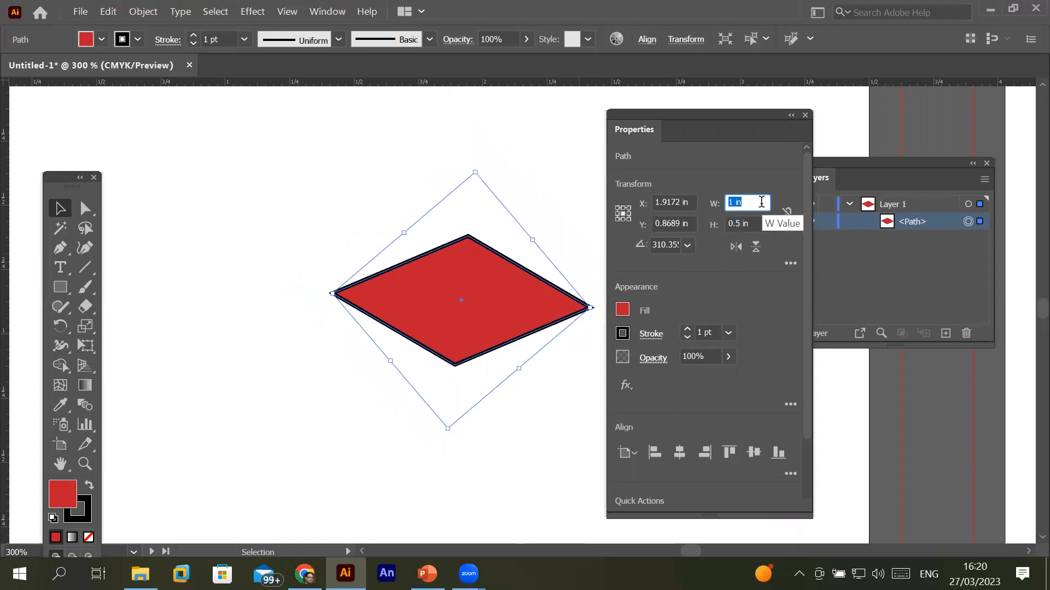
text(0.75)
key(Return)
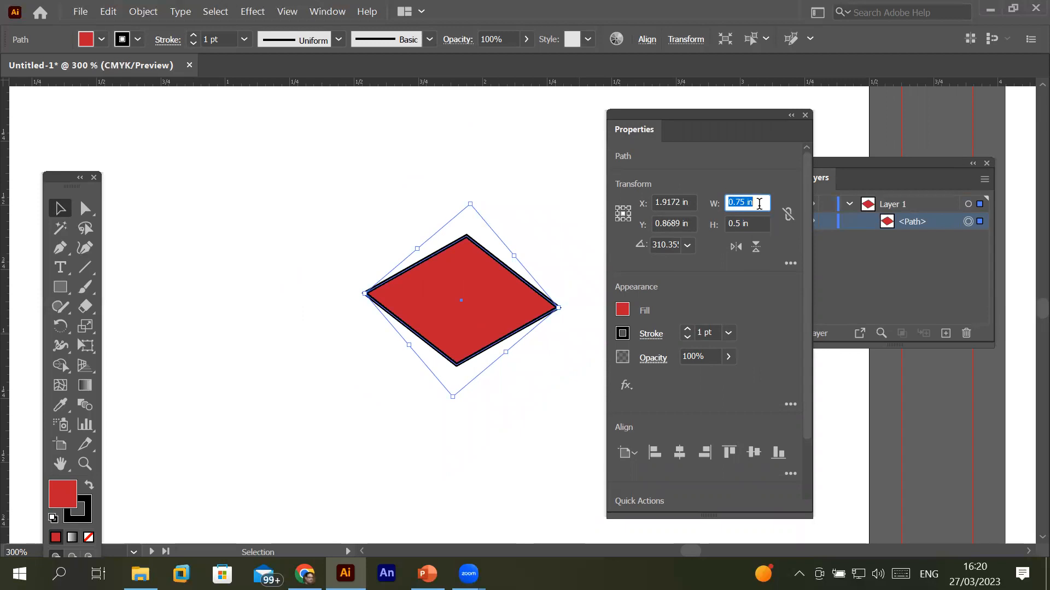
- Set the diamond's width to 0.5 in to match its height
click(761, 206)
double_click(741, 202)
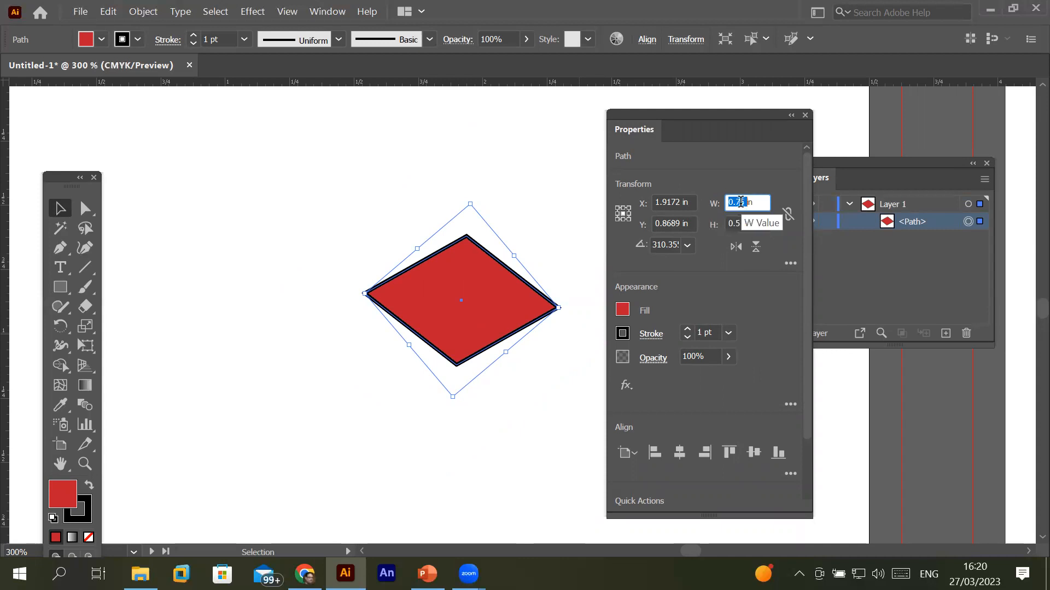
text(.5)
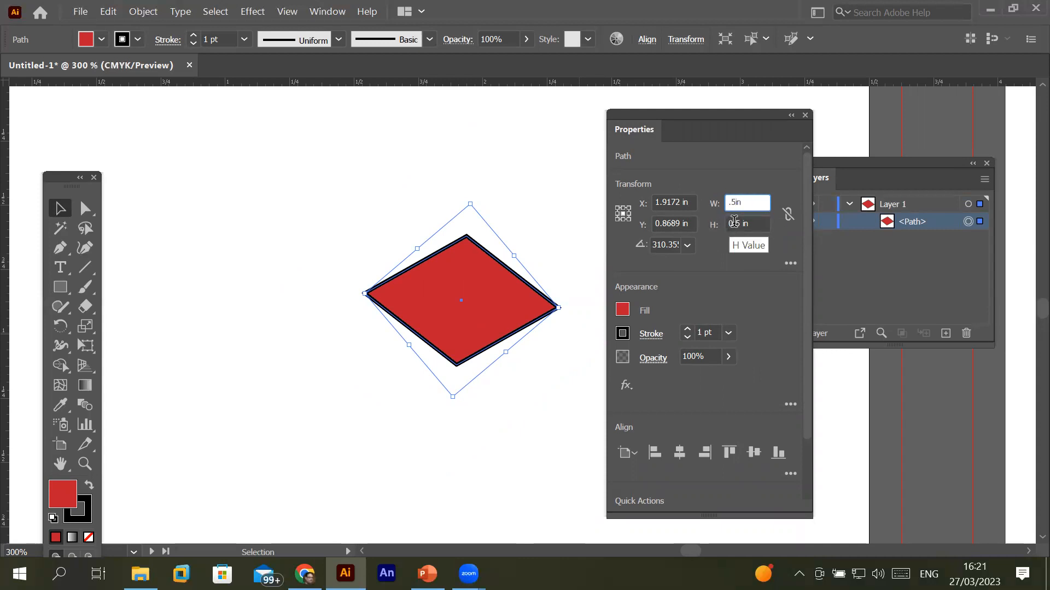
click(759, 225)
click(758, 207)
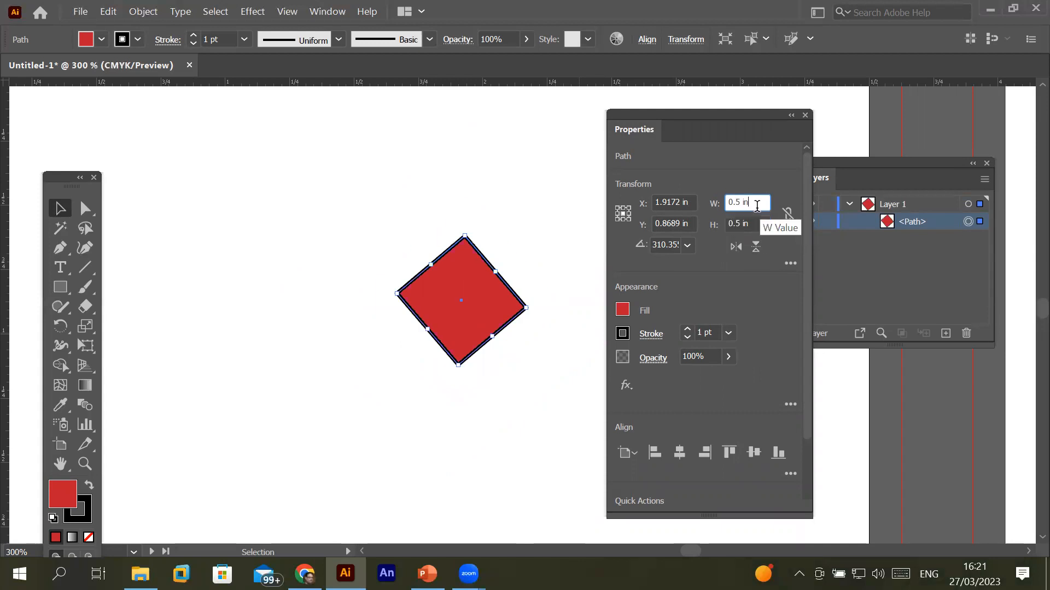
- Rotate the red shape slightly clockwise or counterclockwise by hand to about 304°
click(688, 246)
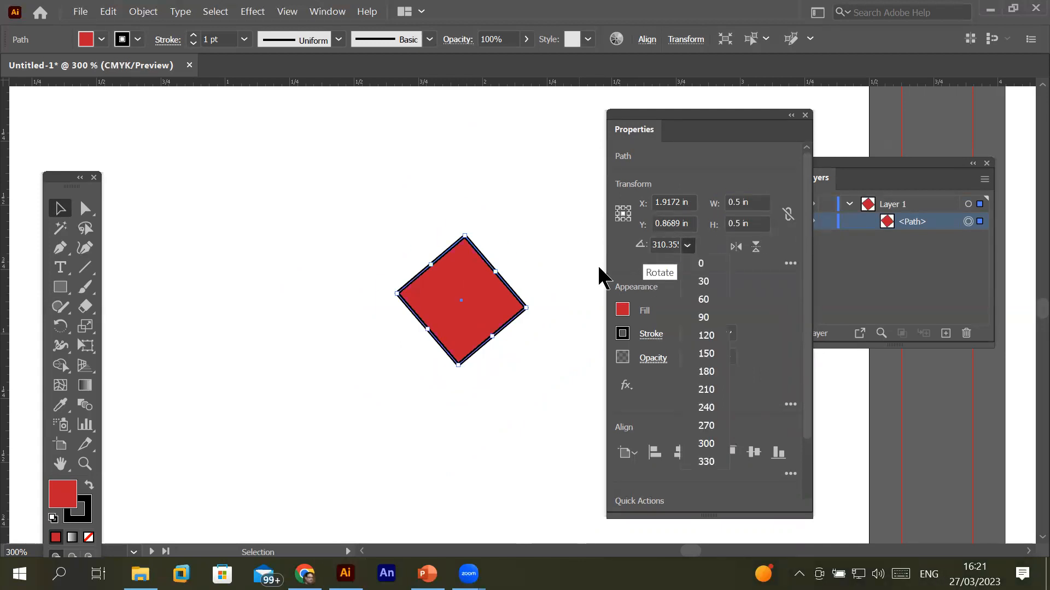
click(463, 232)
mouse_move(462, 231)
mouse_down()
mouse_move(490, 232)
mouse_move(445, 222)
mouse_move(478, 230)
mouse_move(467, 226)
mouse_move(501, 268)
mouse_move(492, 268)
mouse_move(485, 237)
mouse_move(469, 236)
mouse_up()
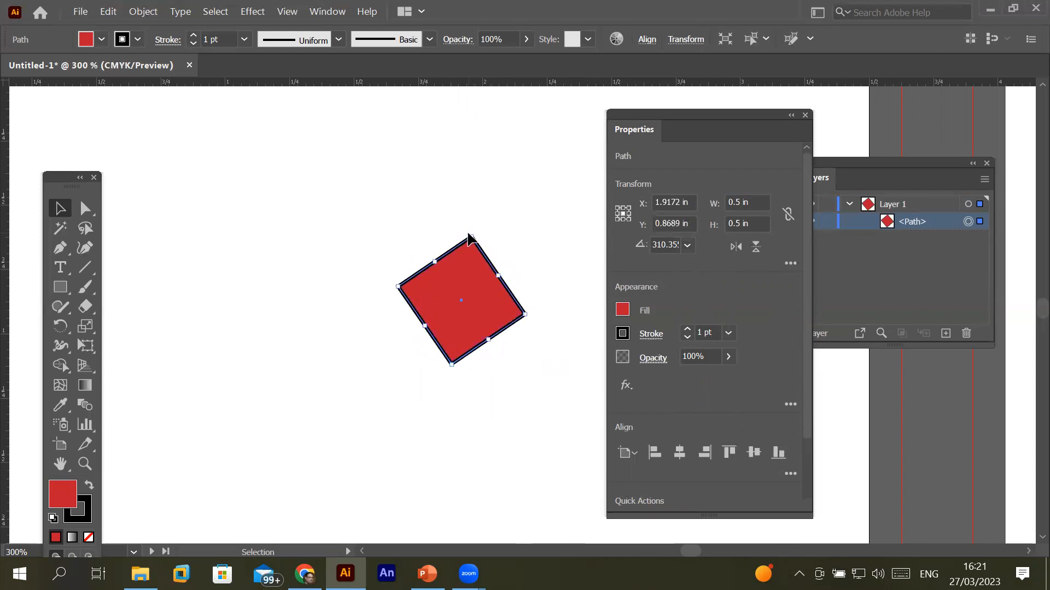
- Apply the preset rotation angles 0°, 30° and 60° to the red shape in turn
click(687, 245)
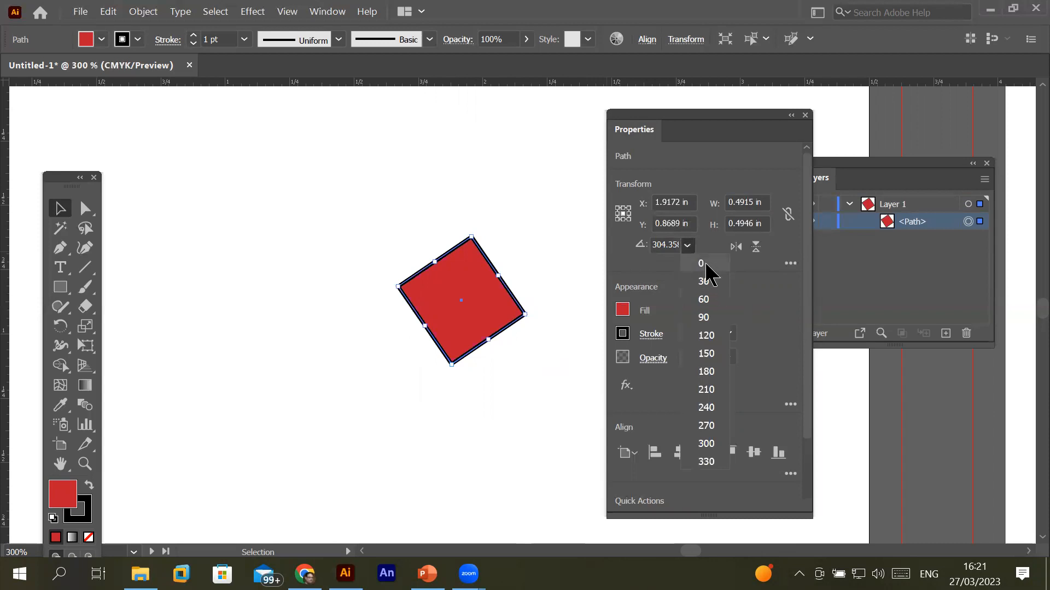
click(703, 263)
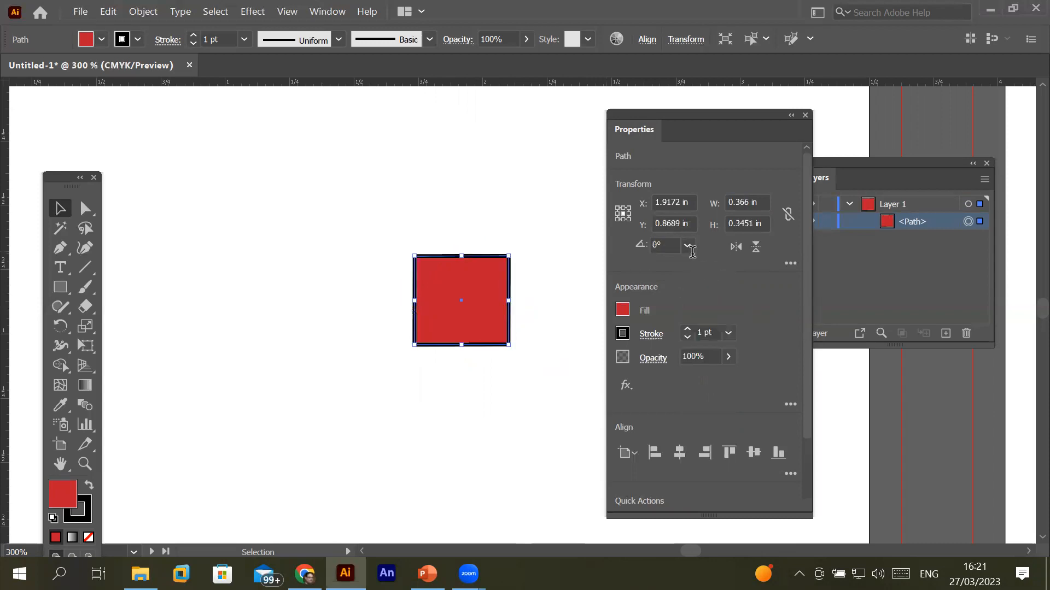
click(687, 245)
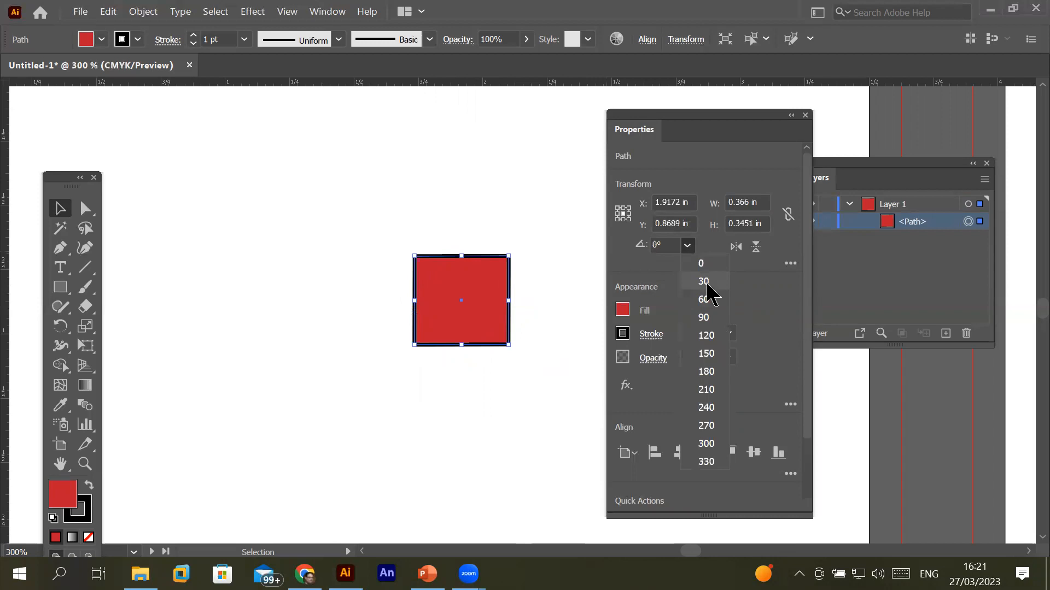
click(704, 281)
click(688, 246)
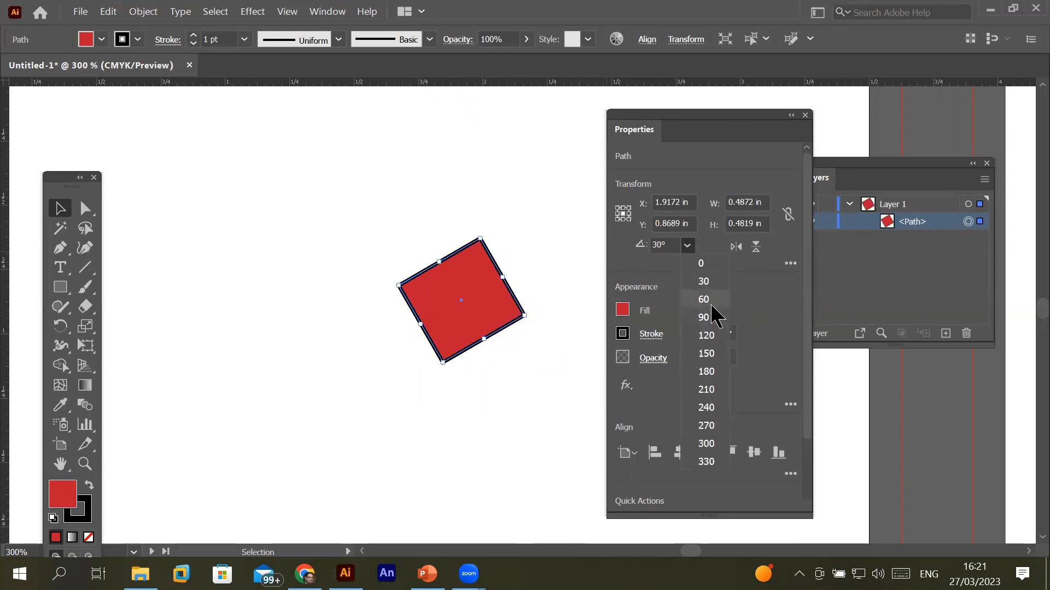
click(711, 302)
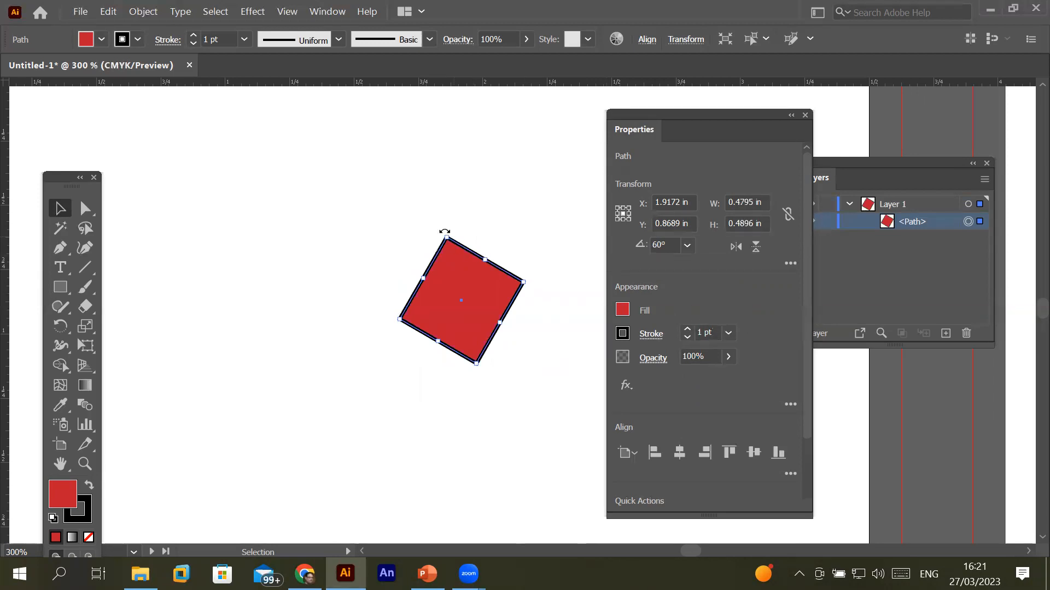
- Rotate the red shape freehand until it is nearly upright at about 0.5°, and check the preset rotation angles
drag(450, 234, 522, 234)
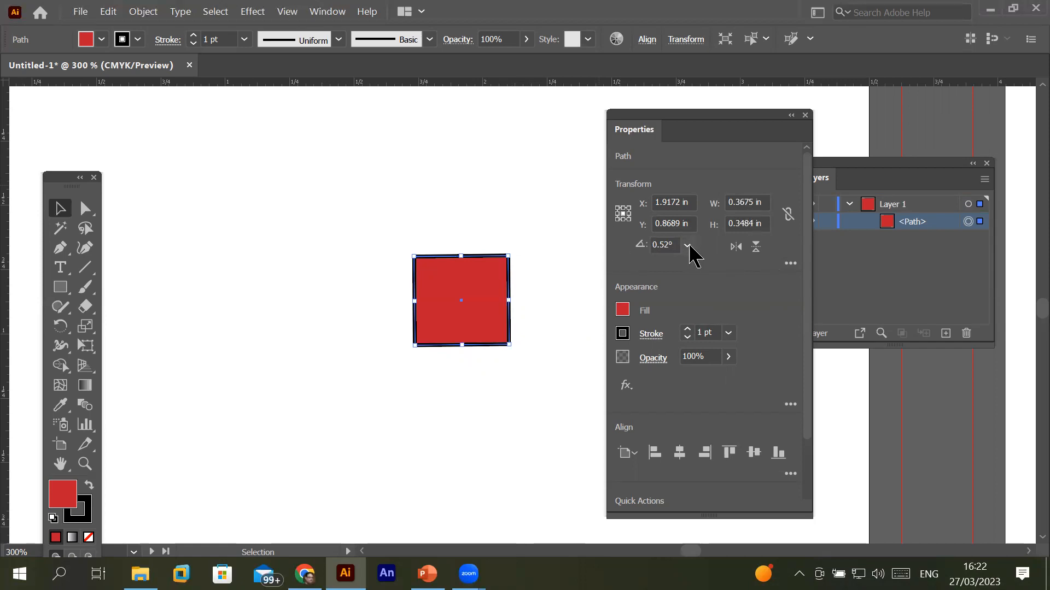
click(688, 247)
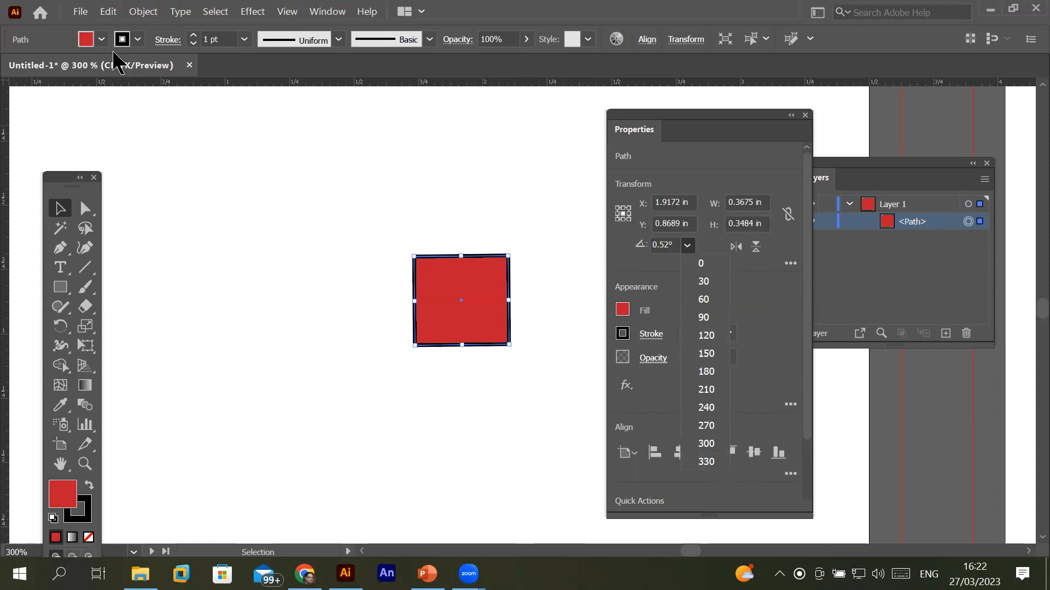
click(84, 16)
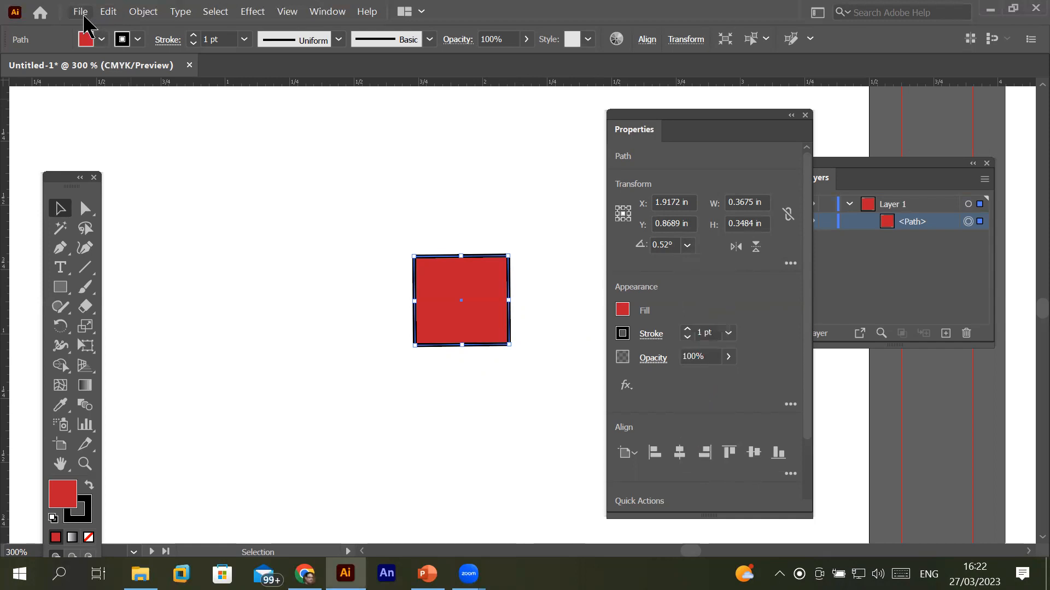
click(84, 16)
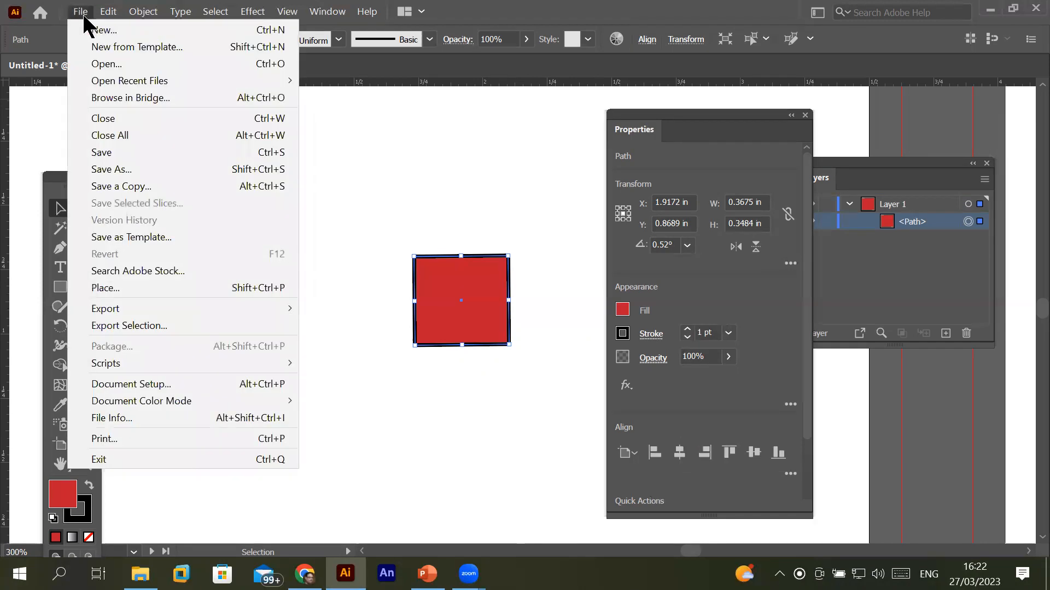
click(130, 285)
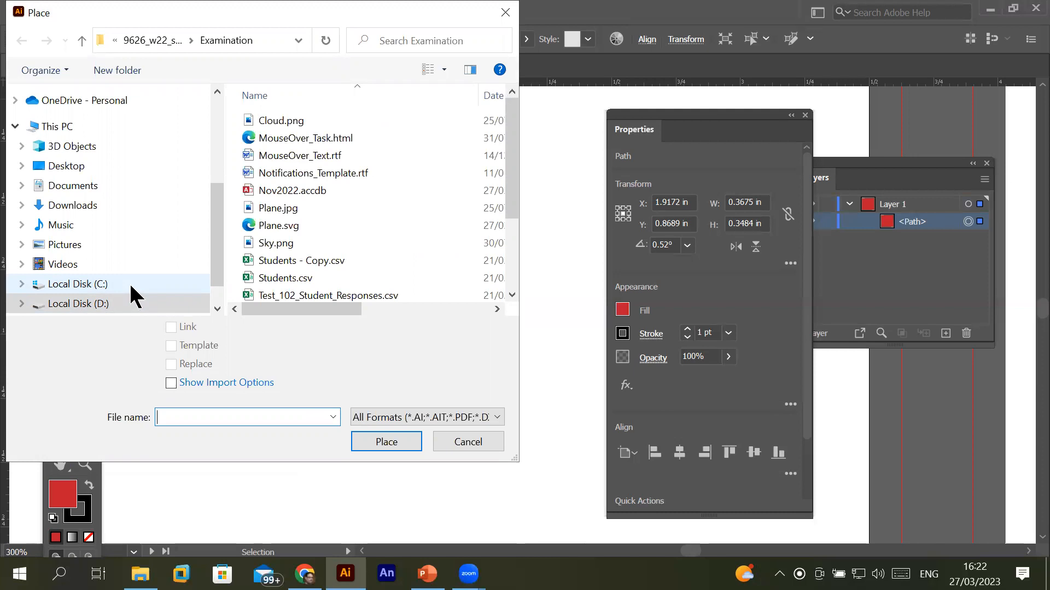
click(481, 441)
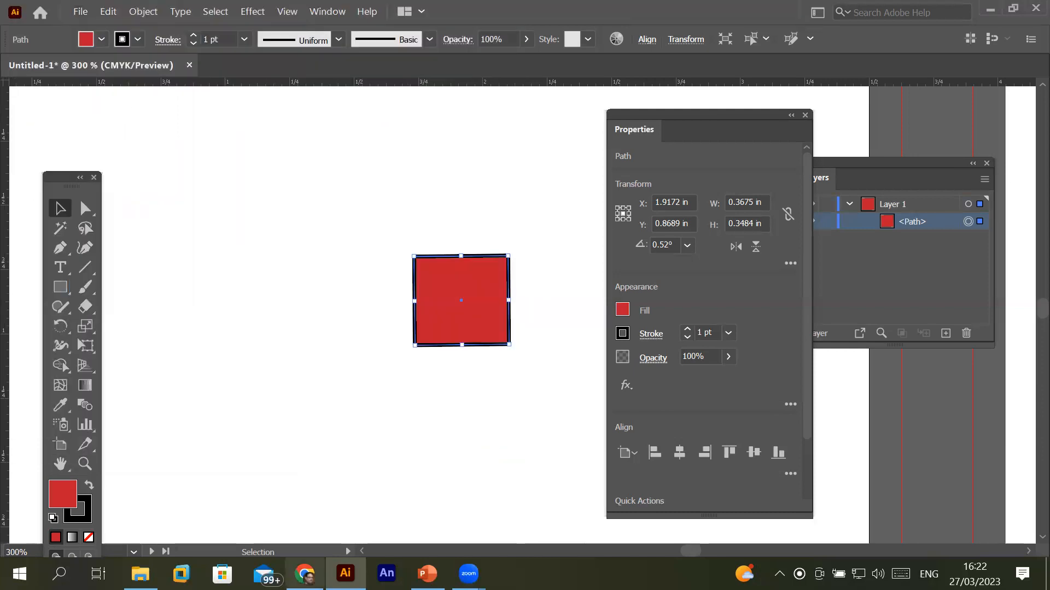
- Switch to Chrome and open the unsplash.com website in place of the Zoom page
click(305, 574)
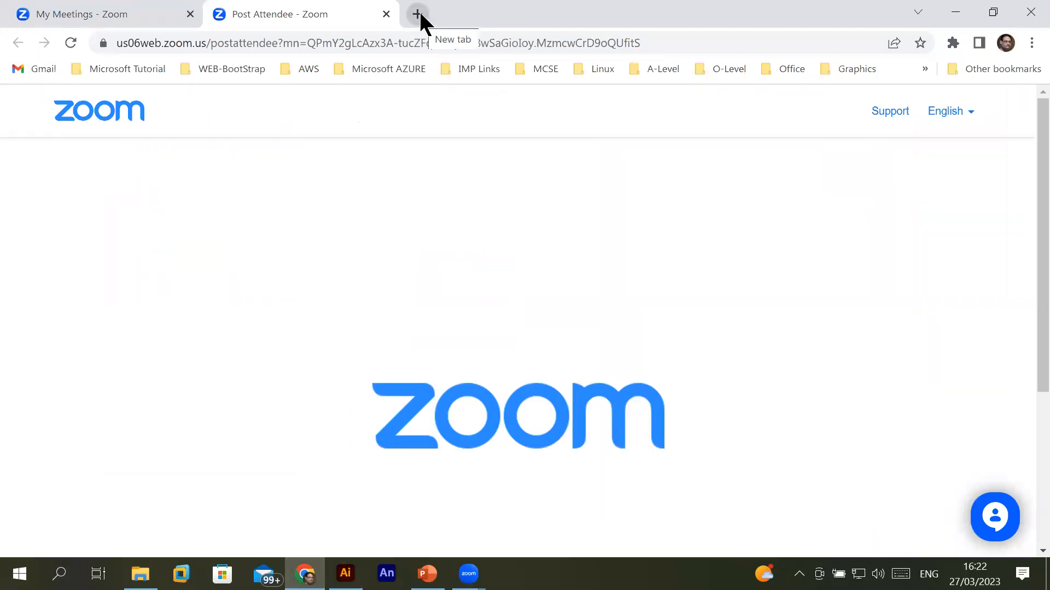
click(399, 40)
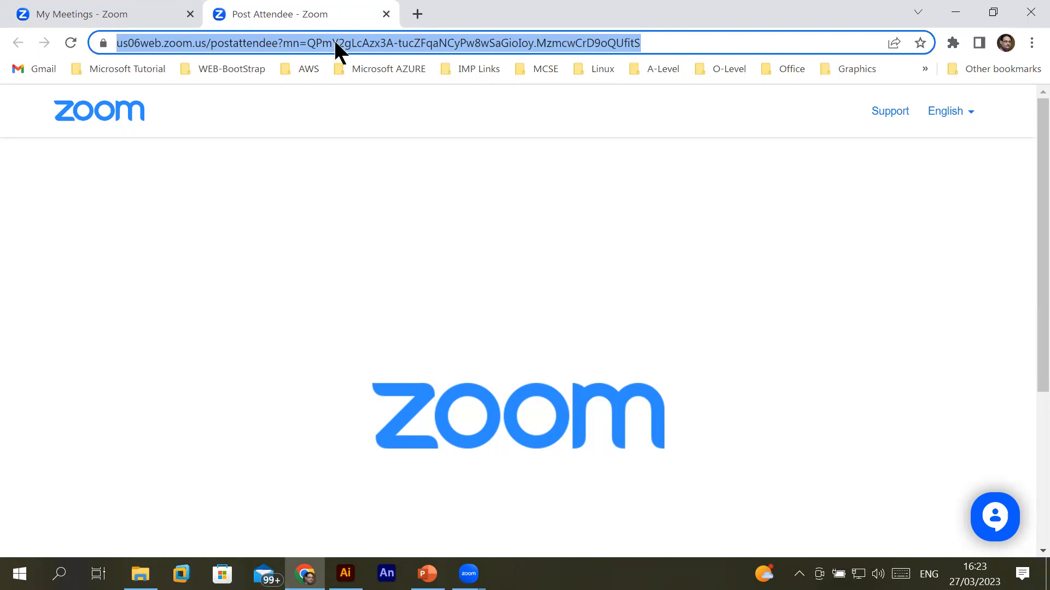
text(un)
key(Return)
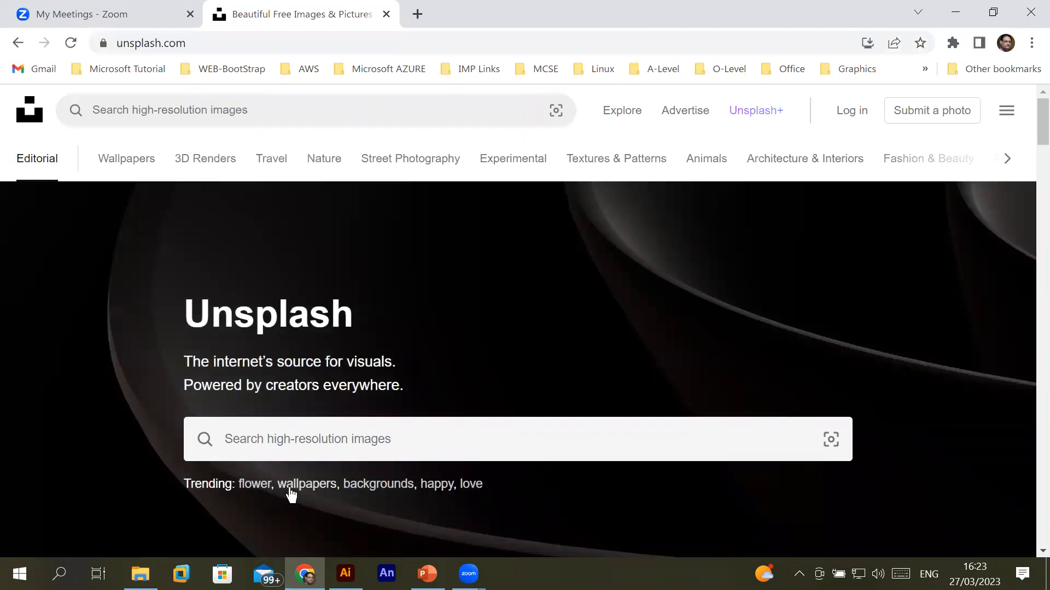
- Open Unsplash's trending wallpapers category and look through the free wallpaper photos
click(307, 485)
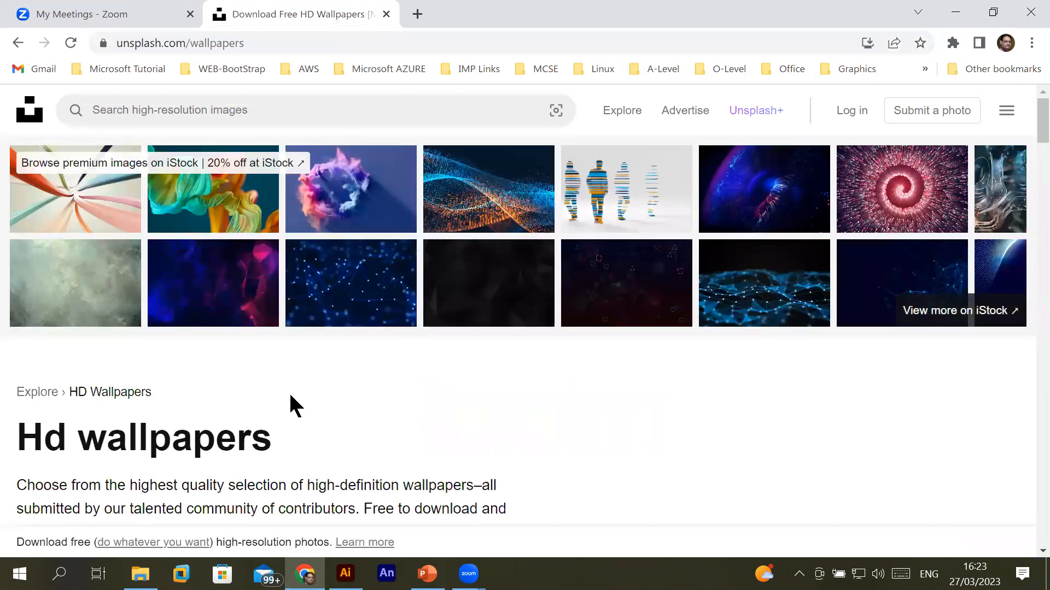
scroll(405, 370, down, 3)
scroll(406, 370, down, 8)
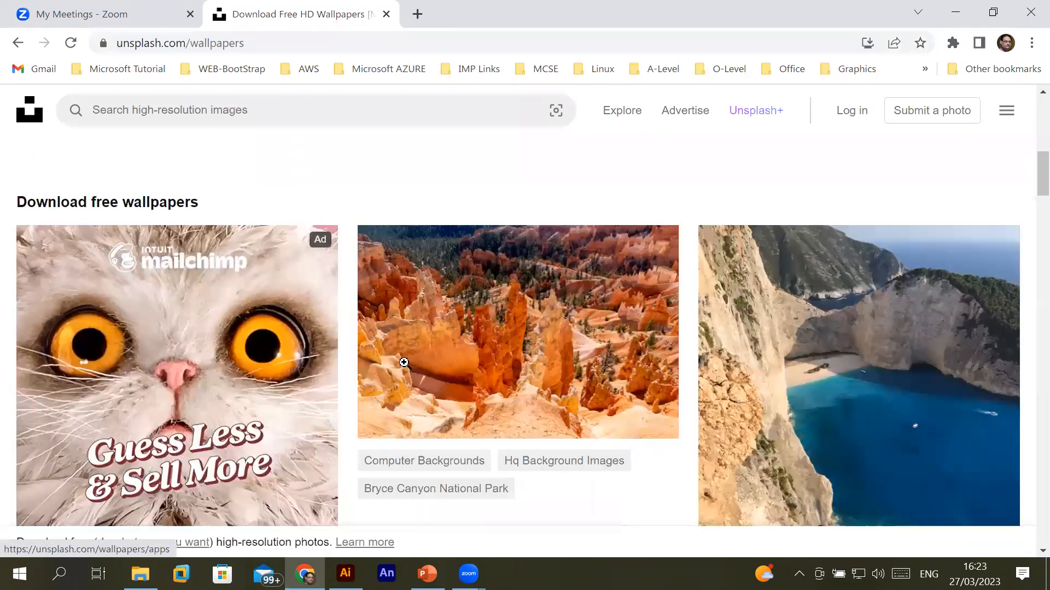
scroll(405, 363, down, 6)
scroll(404, 363, down, 10)
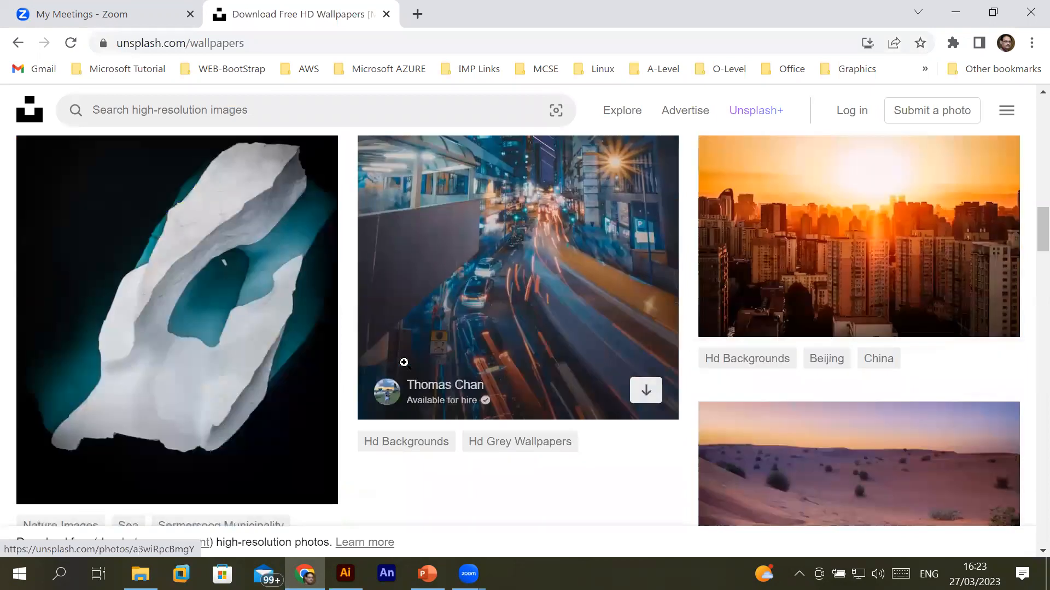
scroll(404, 363, up, 7)
scroll(404, 363, up, 5)
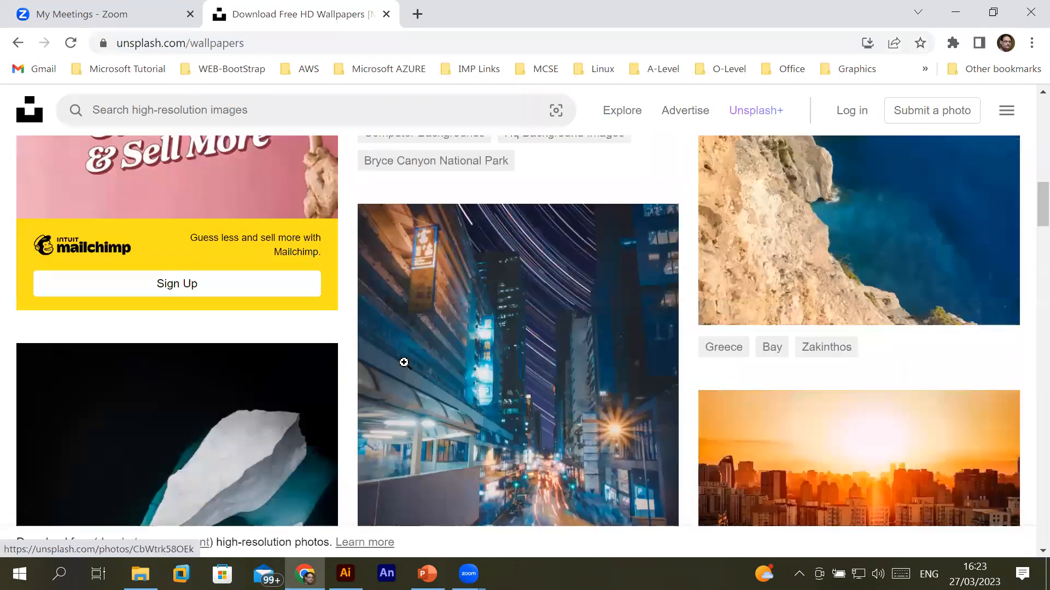
scroll(405, 364, up, 10)
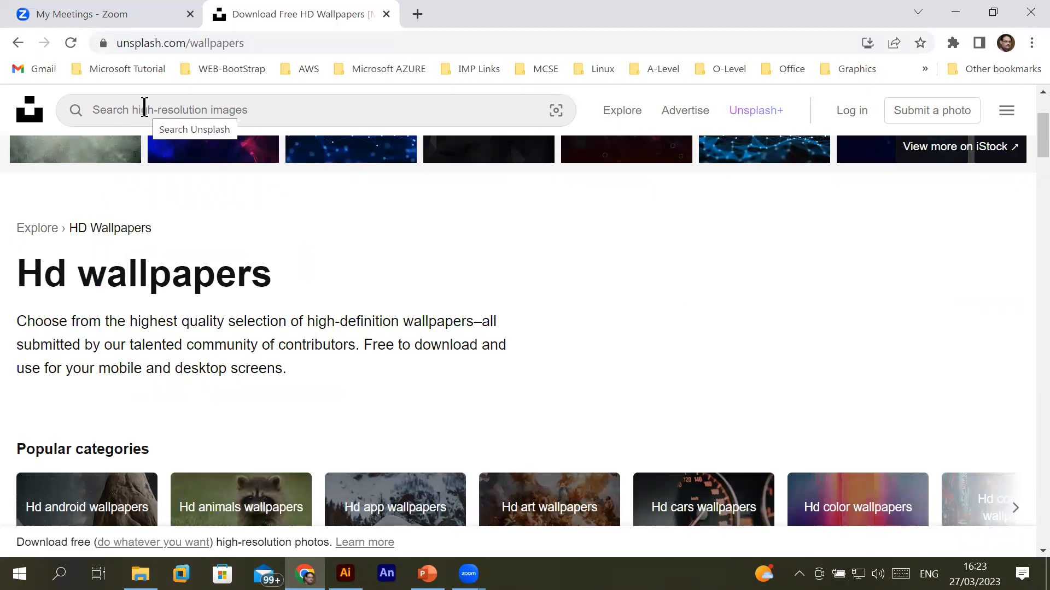
- Search Unsplash for "office furniture"
click(235, 110)
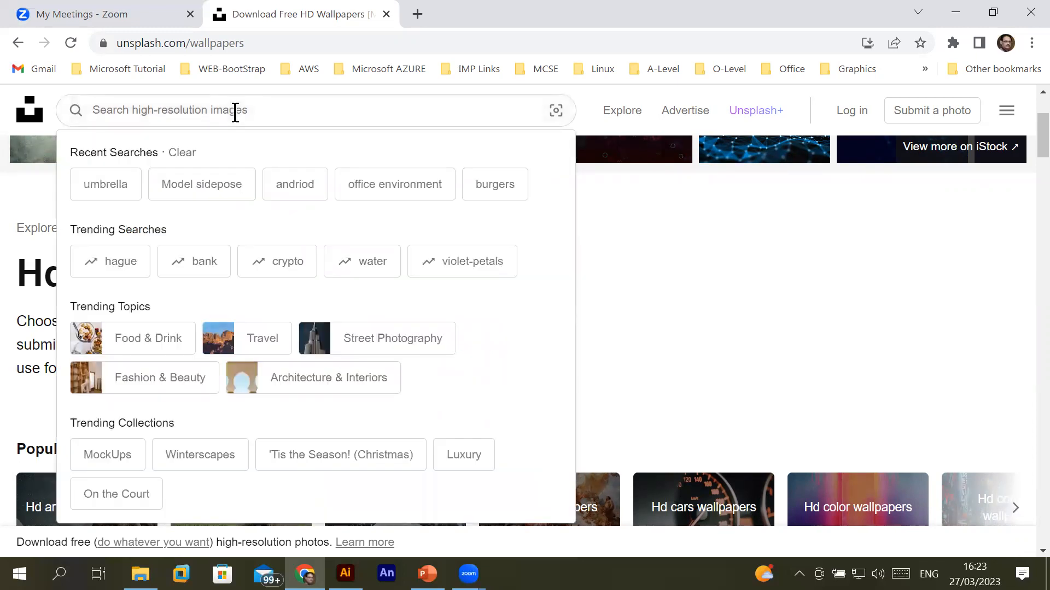
text(office )
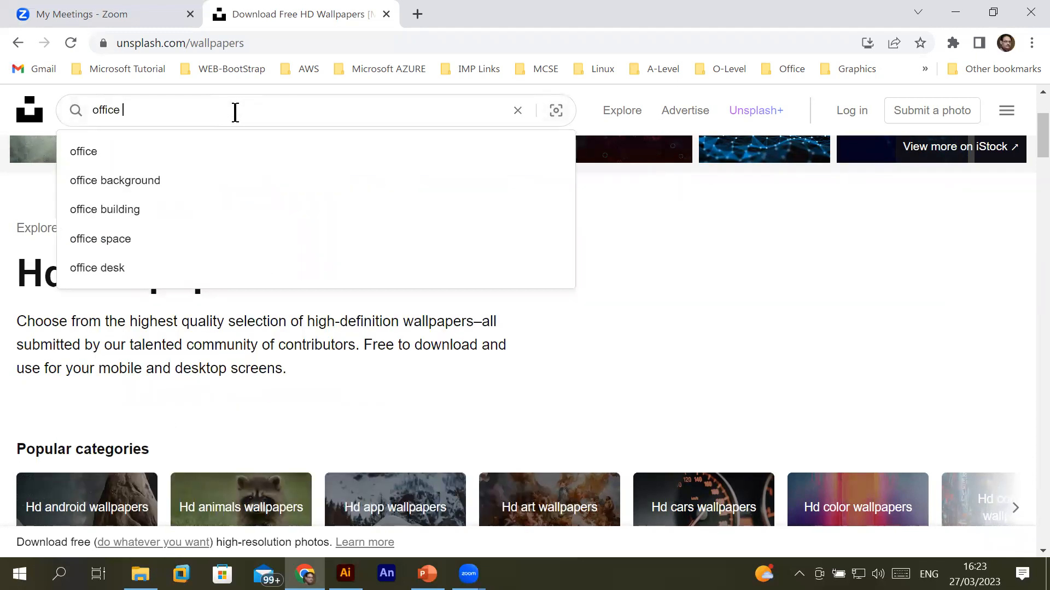
text(furniture)
key(Return)
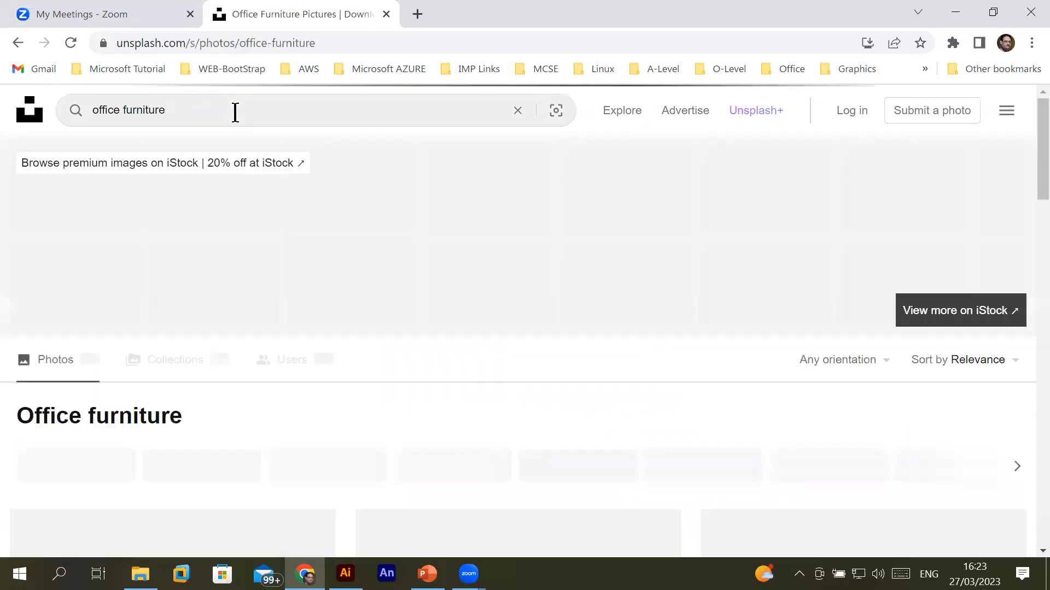
- Find the boardroom photo with the beige wooden conference table among the office furniture results and download it
scroll(581, 403, down, 3)
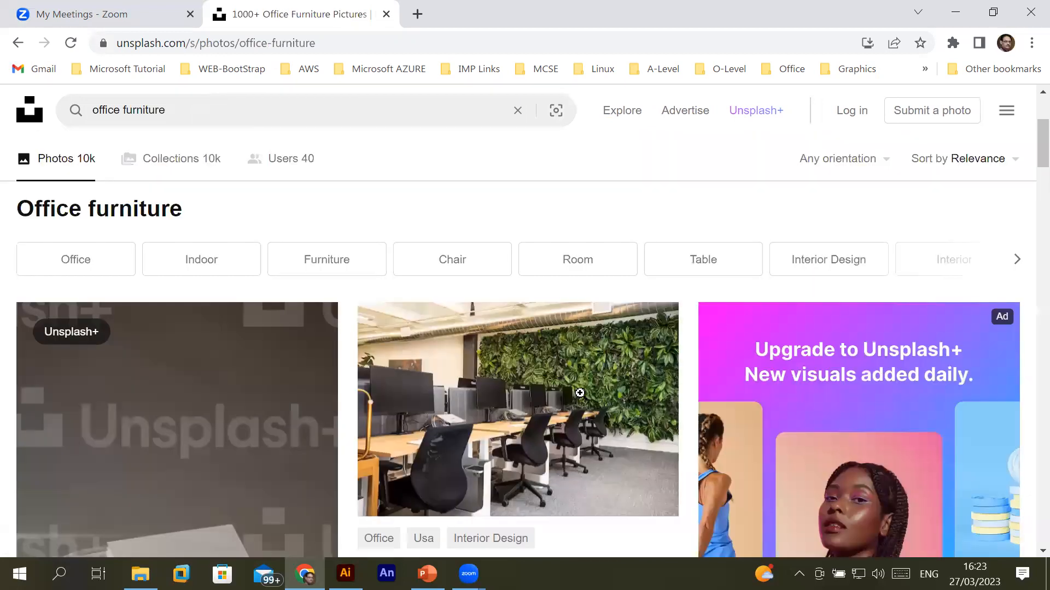
scroll(549, 370, down, 9)
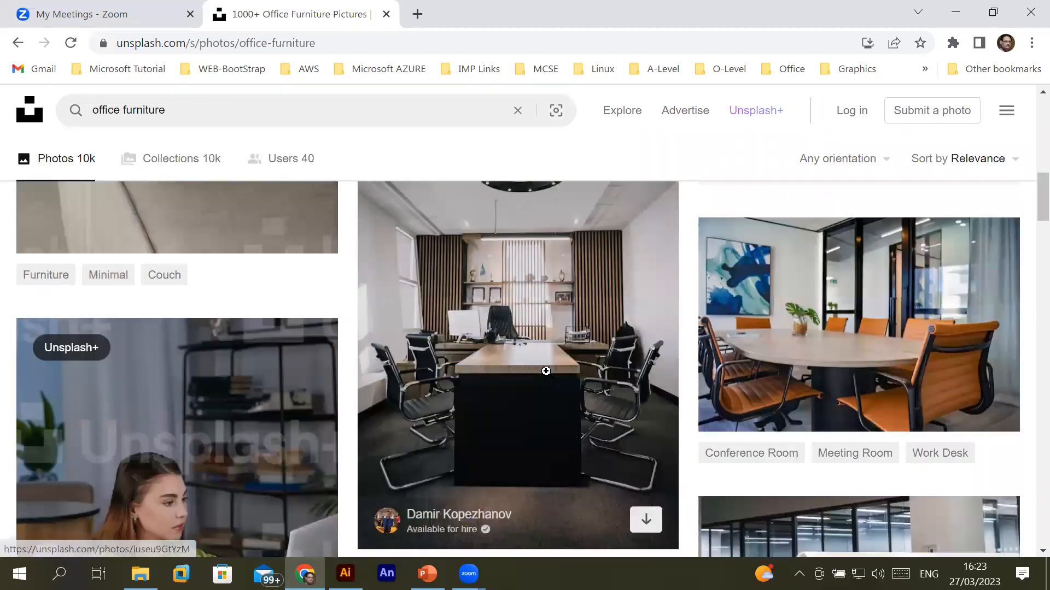
scroll(546, 371, down, 4)
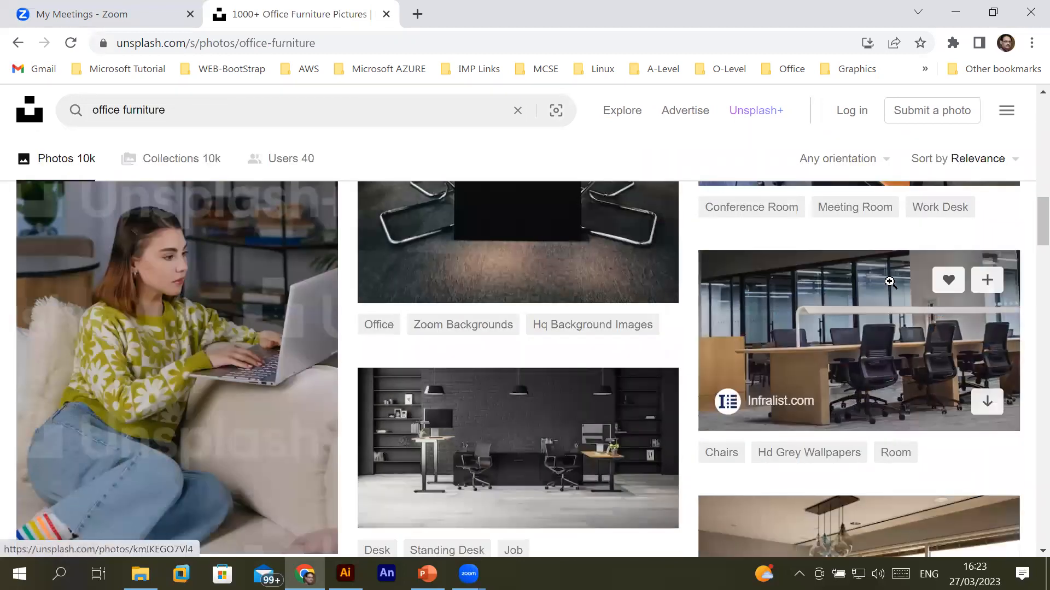
scroll(669, 349, down, 2)
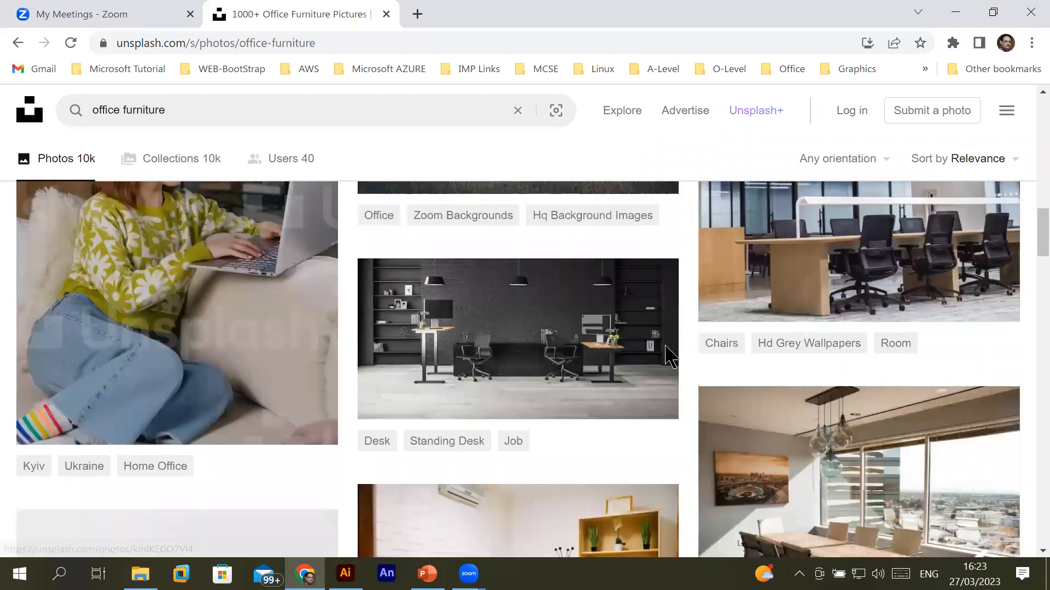
scroll(669, 350, down, 2)
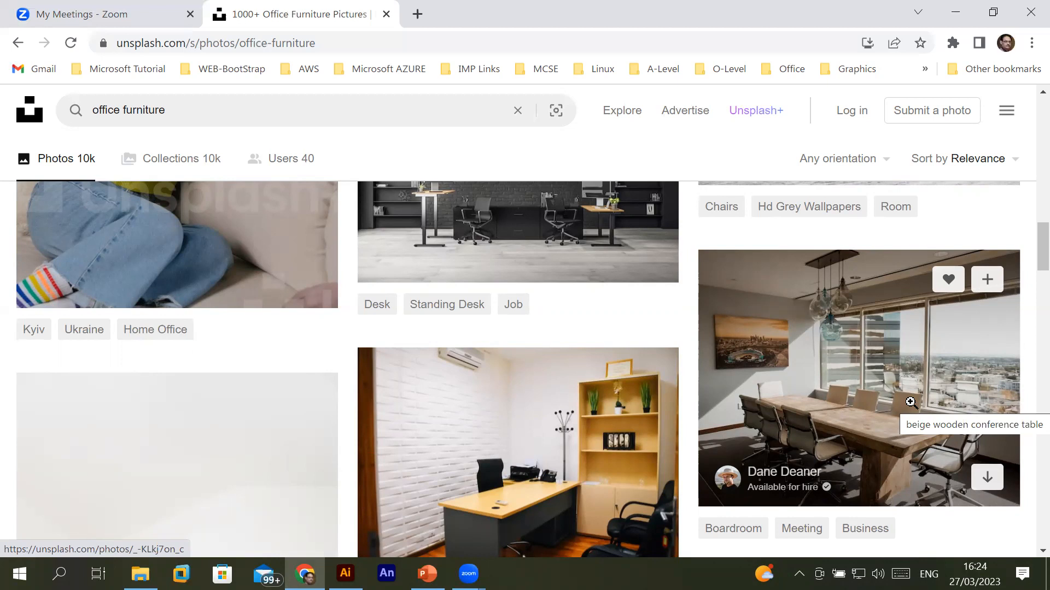
click(987, 478)
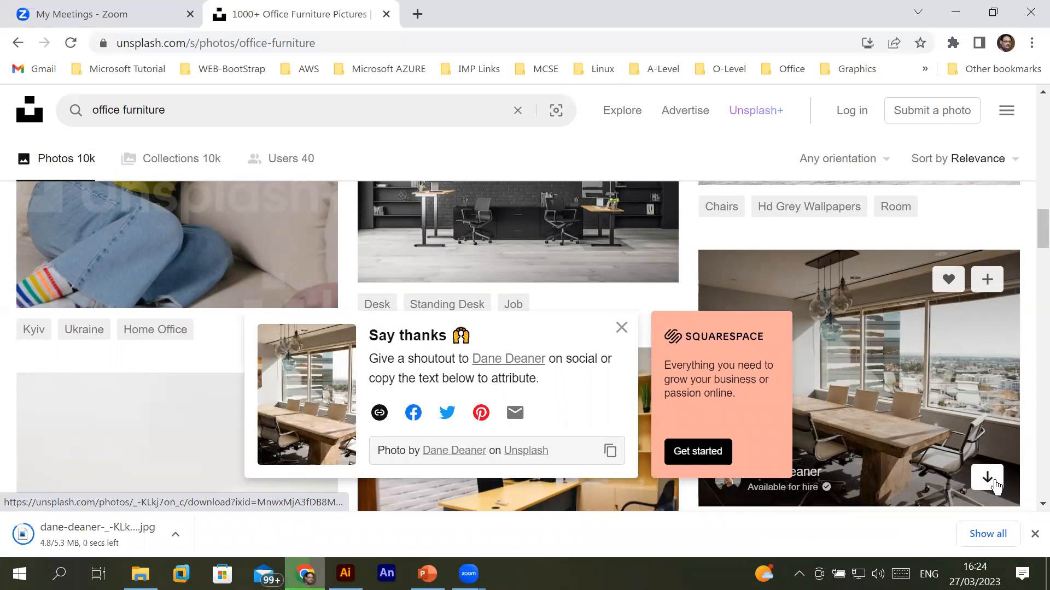
- Dismiss the attribution message and download the workspace photo of a wooden-top desk with a white chair
drag(1028, 225, 1026, 271)
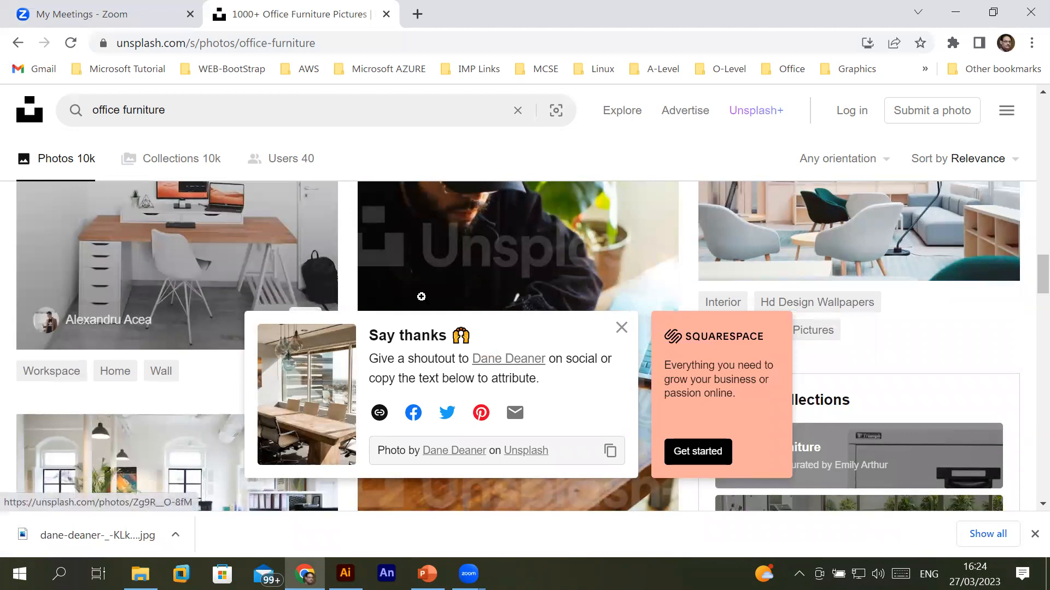
click(621, 327)
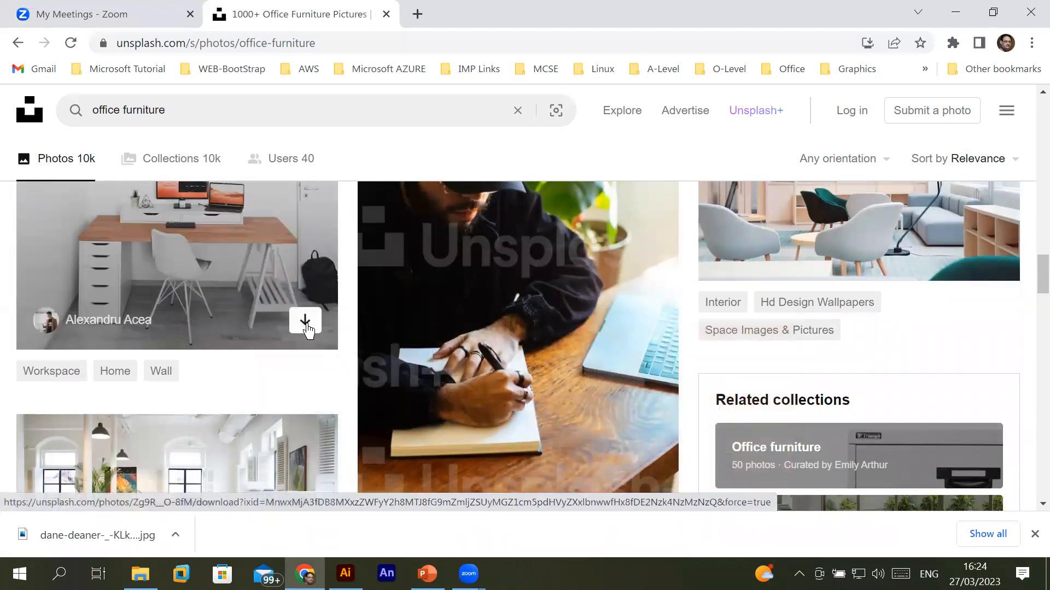
click(306, 327)
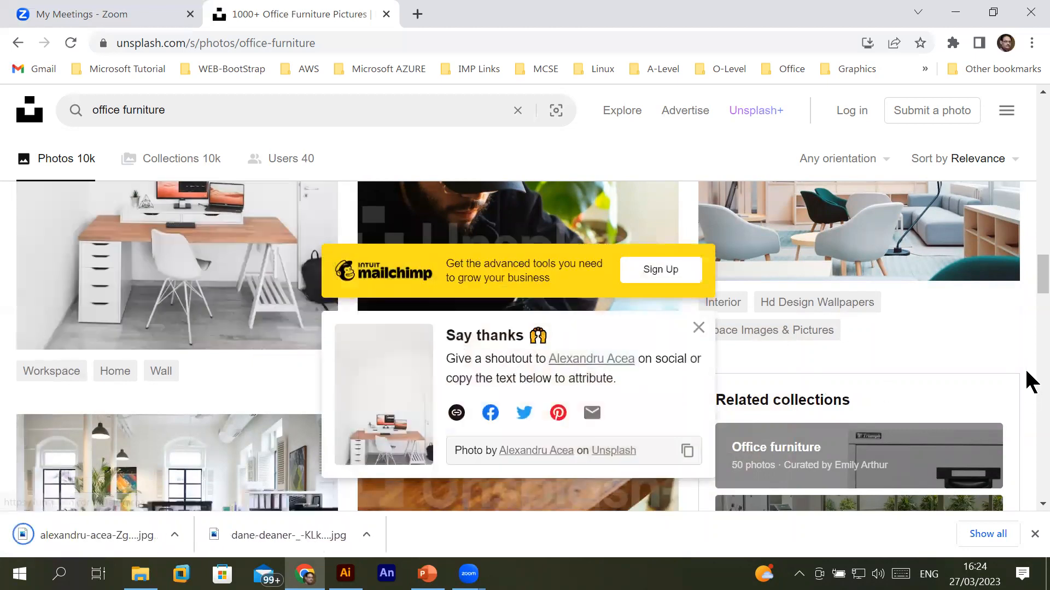
- Download the office cubicle photo showing a row of black chairs at a long wooden desk
drag(1040, 278, 1027, 340)
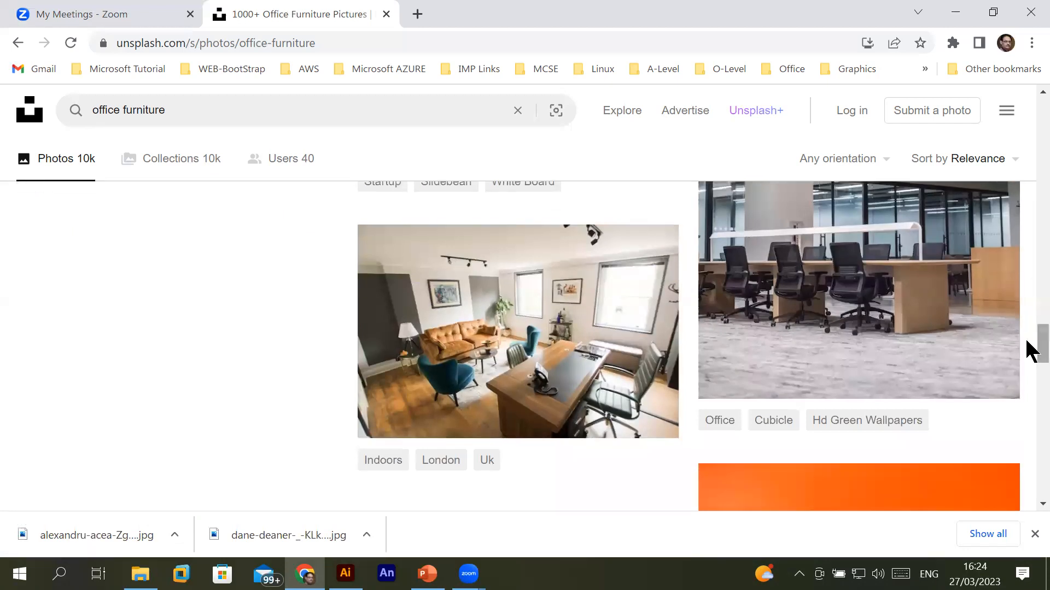
mouse_move(859, 227)
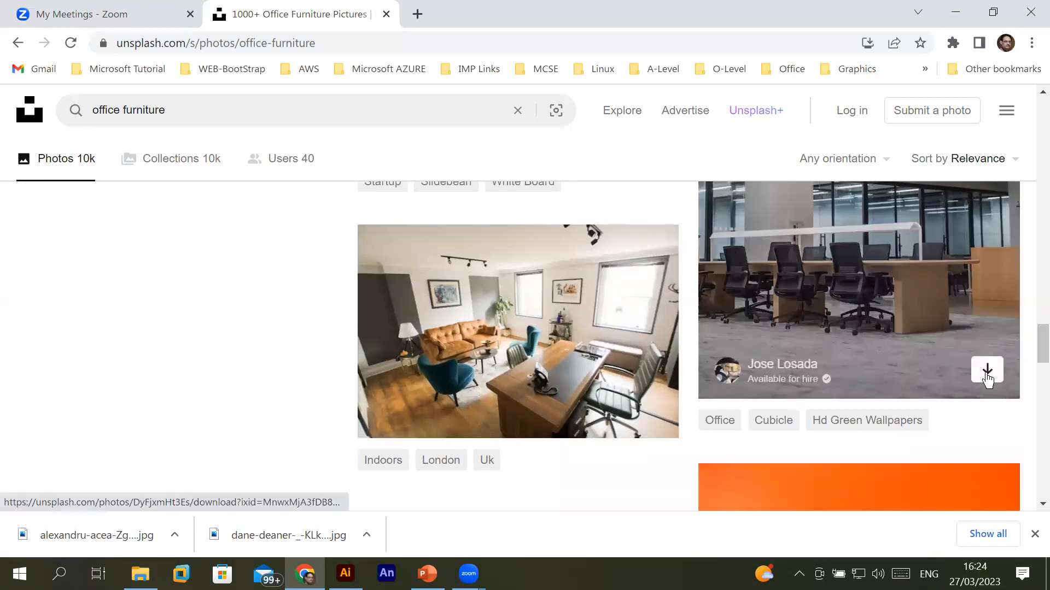
click(987, 371)
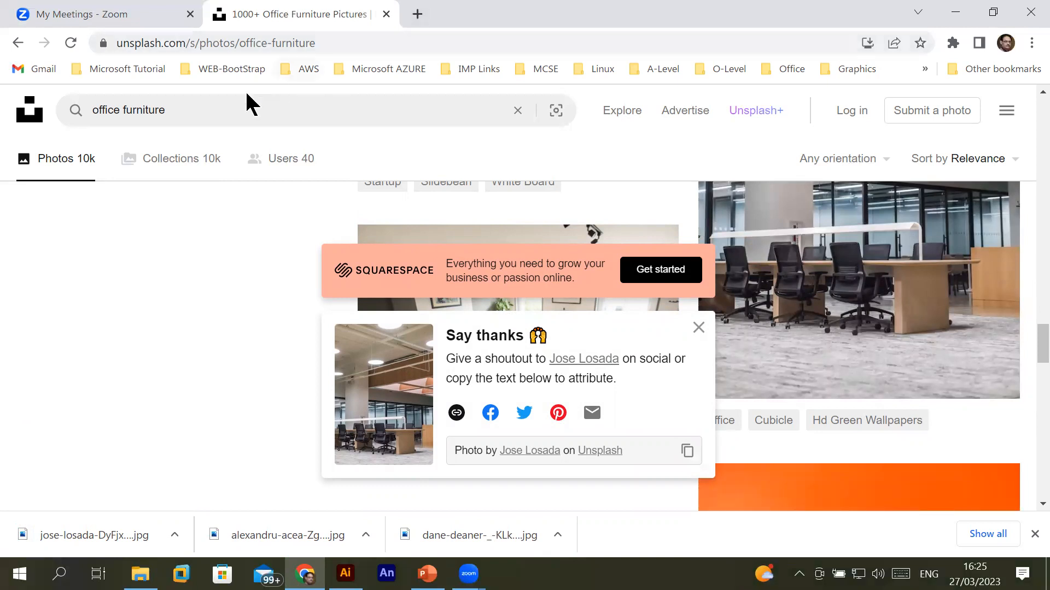
- Open google.com in a new browser tab, keeping the Unsplash results open
click(176, 109)
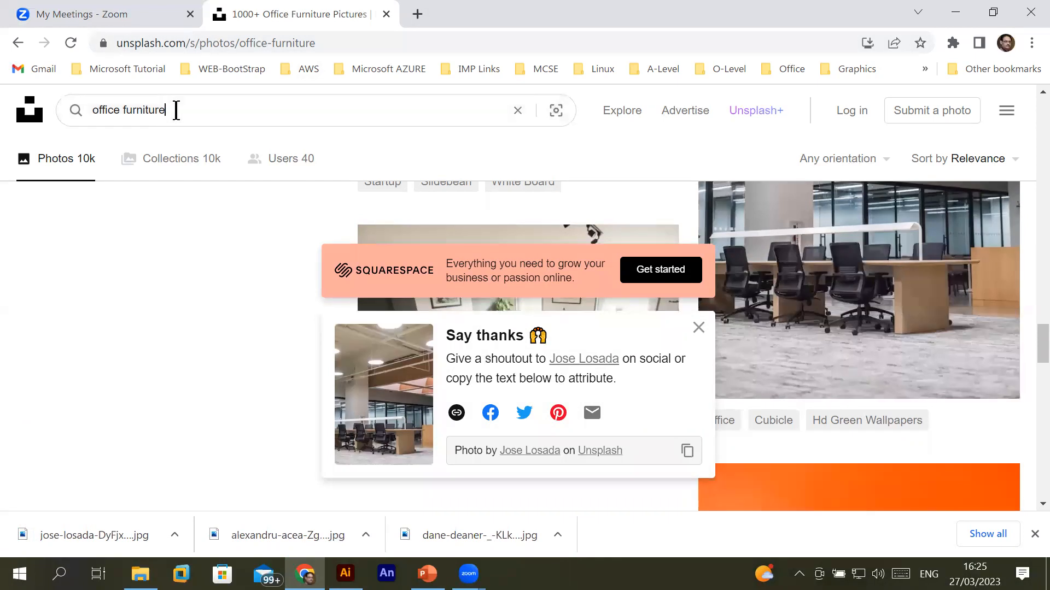
click(416, 18)
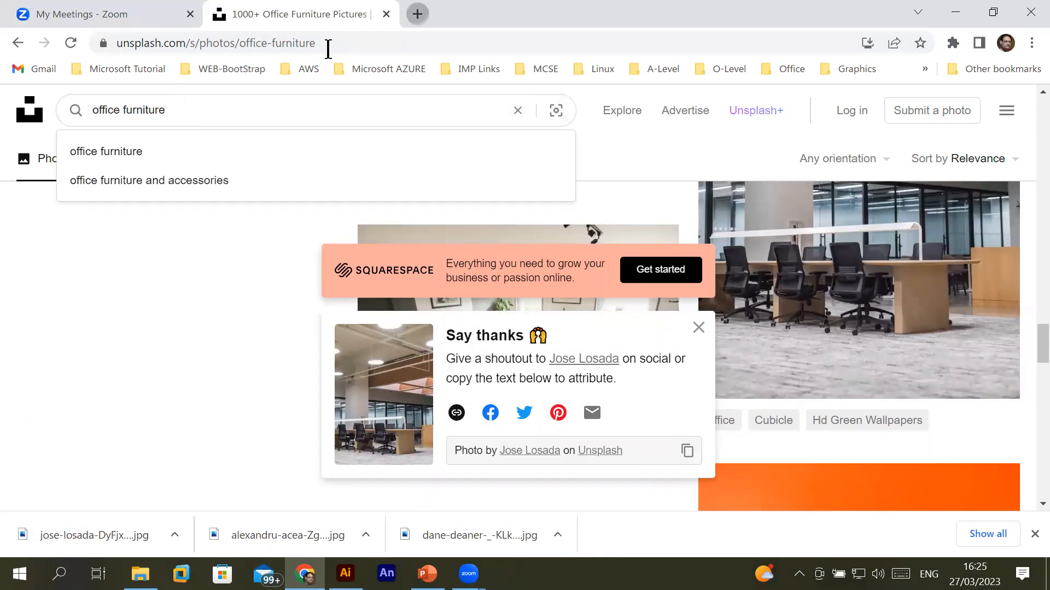
text(goo)
key(Return)
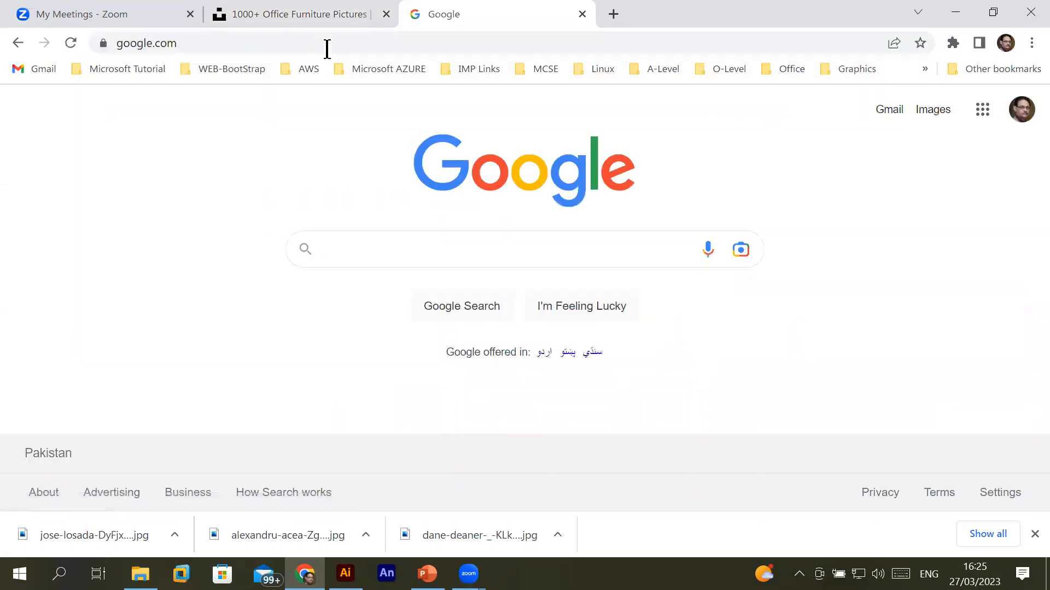
- Search Google for "office furniture" and show the image results
click(438, 245)
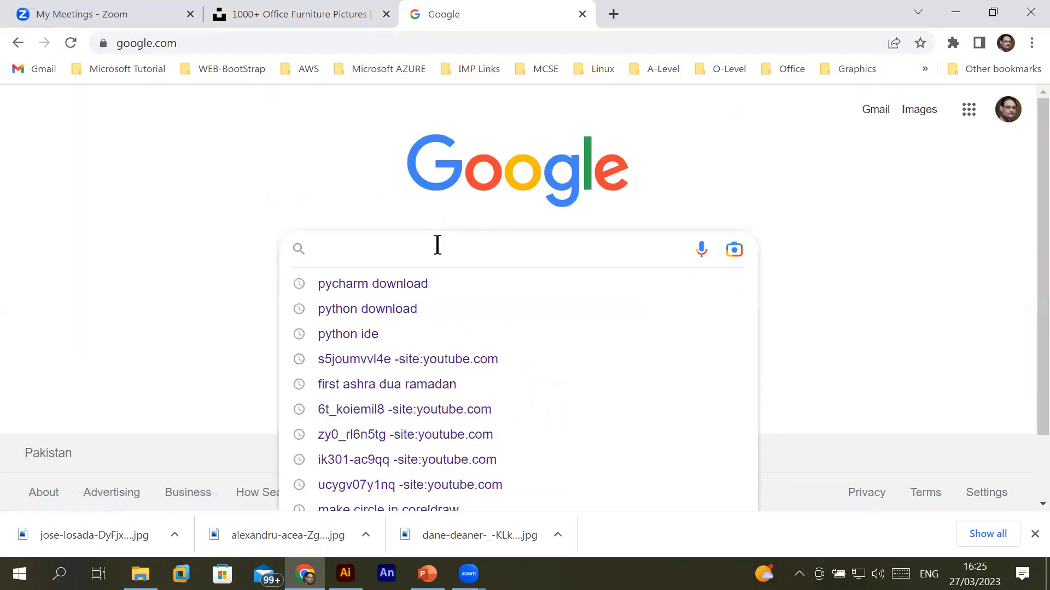
text(office f)
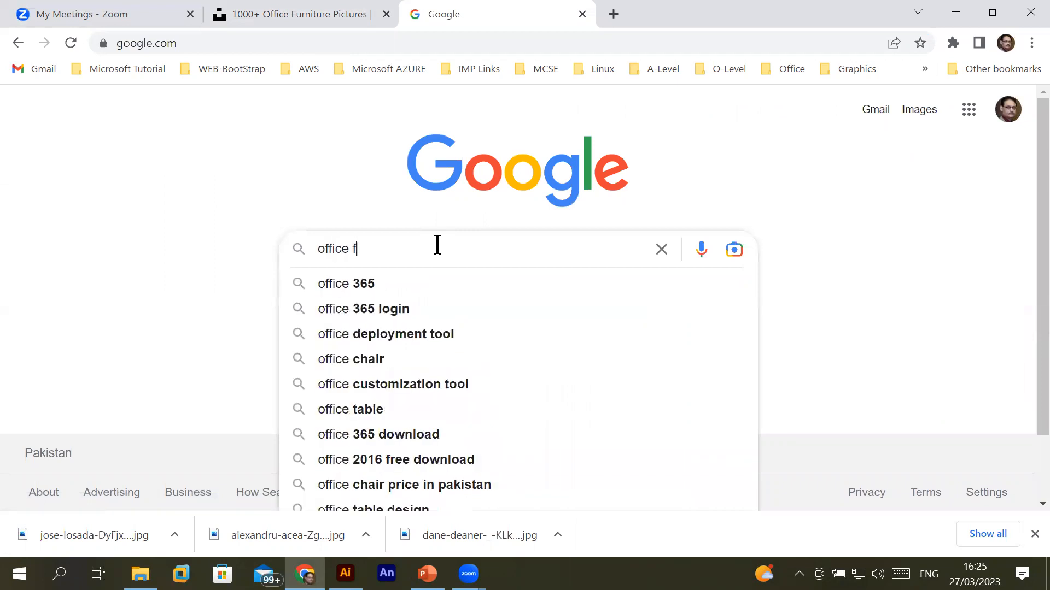
text(urniture)
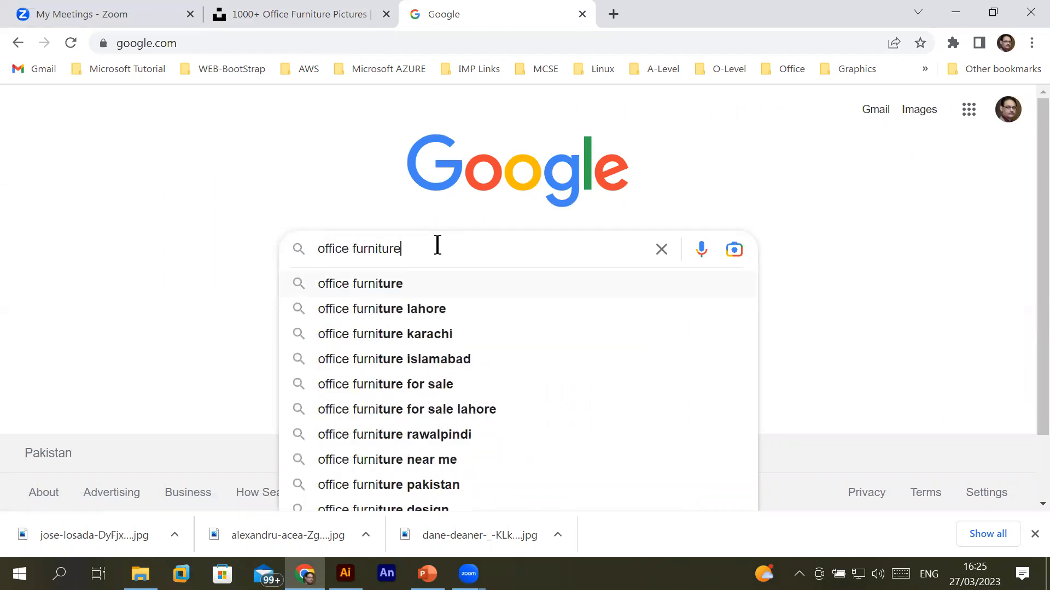
key(Return)
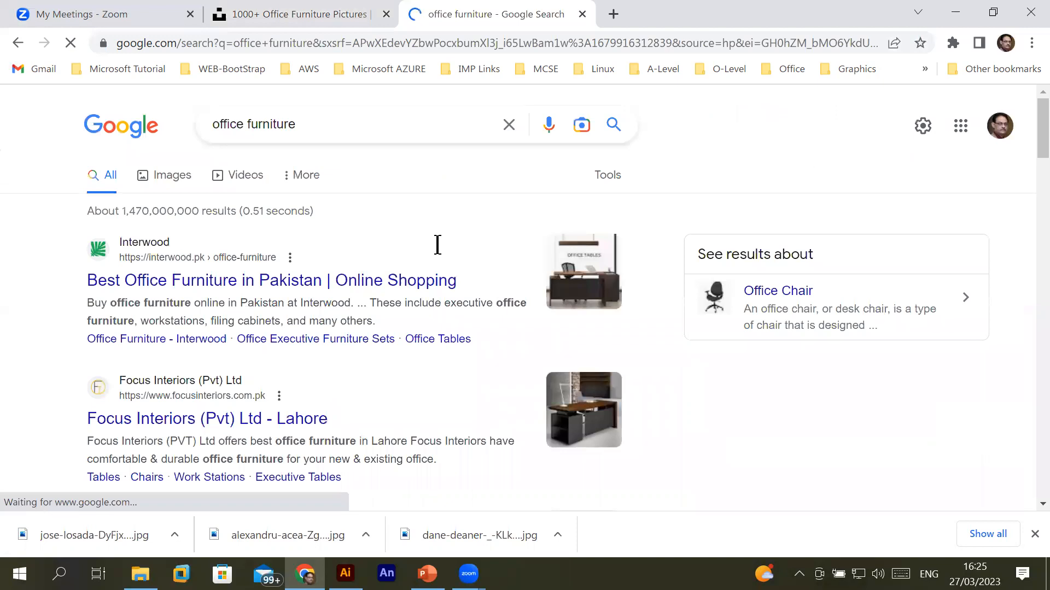
click(171, 179)
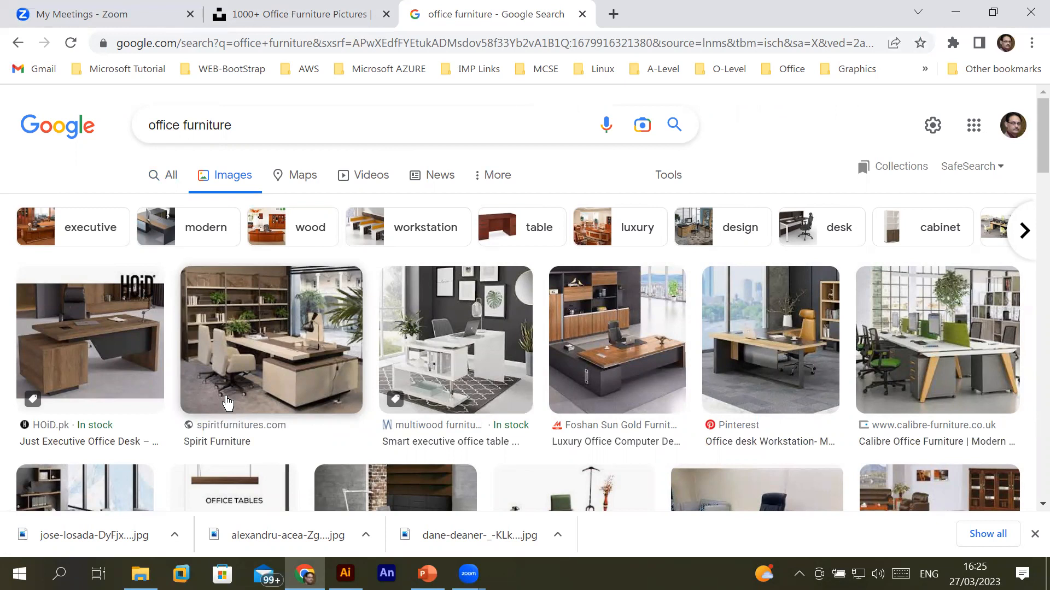
- Filter the office furniture image results to the Icon size and look through the first rows
click(672, 180)
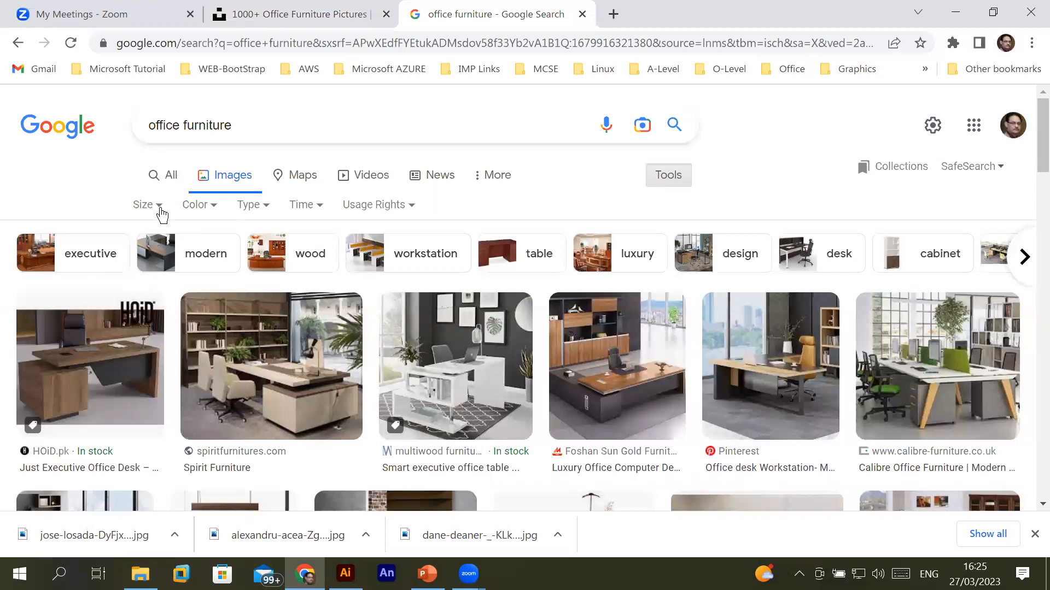
click(161, 211)
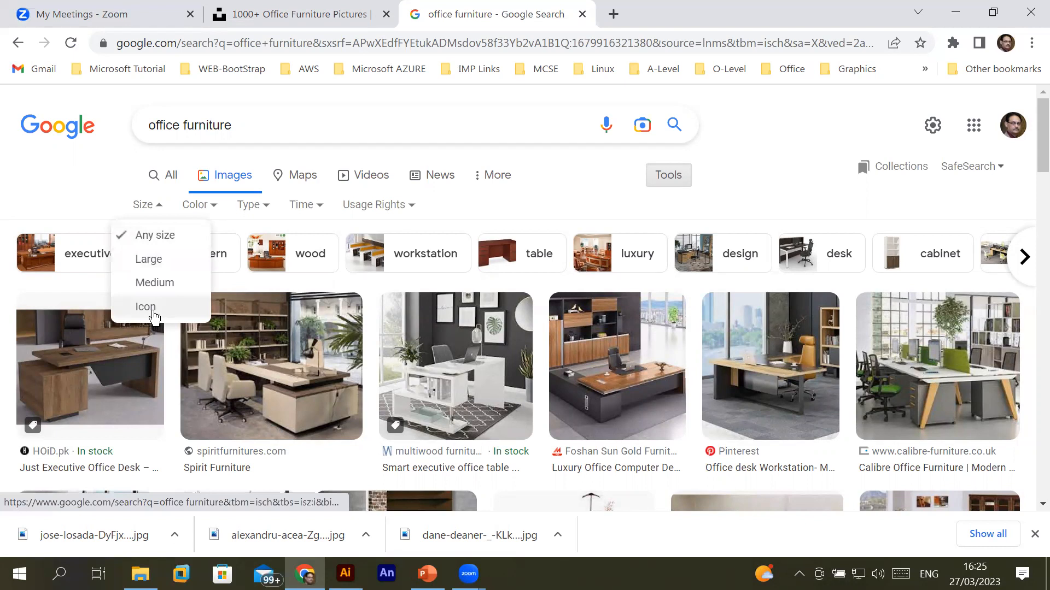
click(150, 309)
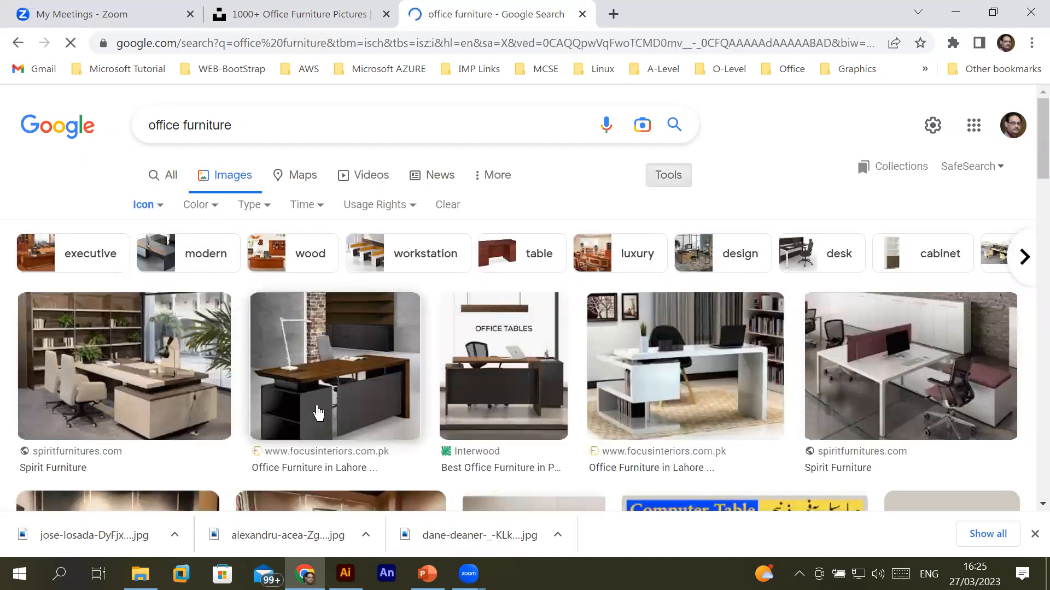
scroll(316, 405, down, 2)
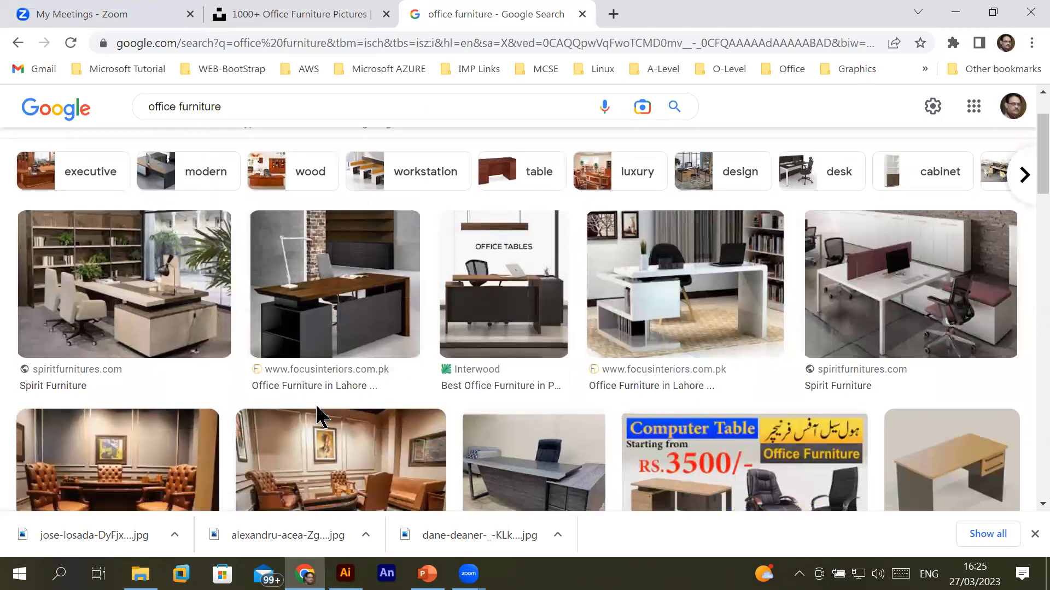
scroll(320, 418, up, 2)
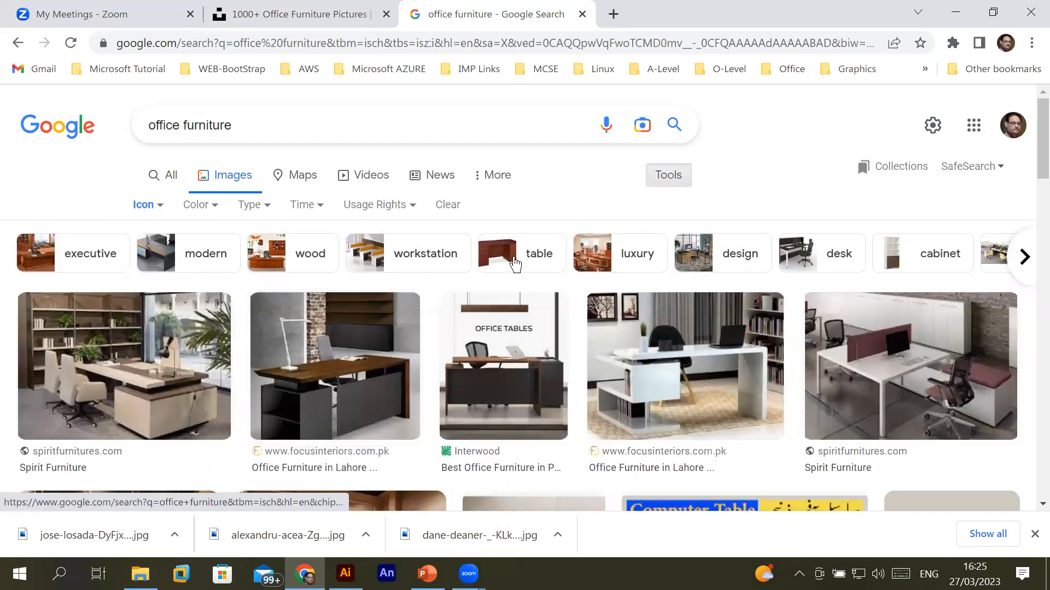
- Narrow the office furniture images to the table and computer suggestions and browse the desk pictures
click(536, 257)
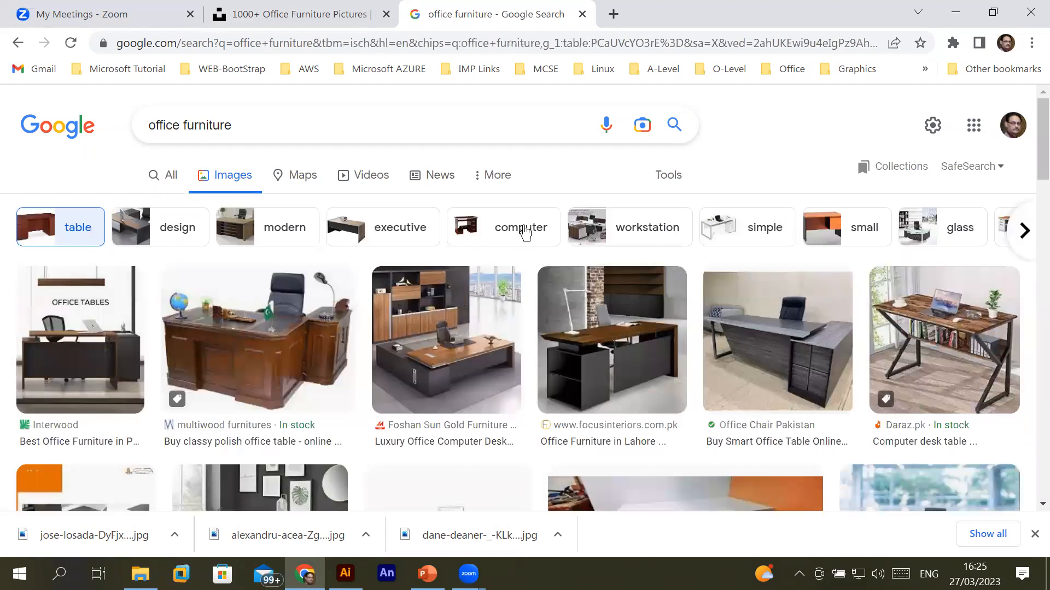
click(524, 232)
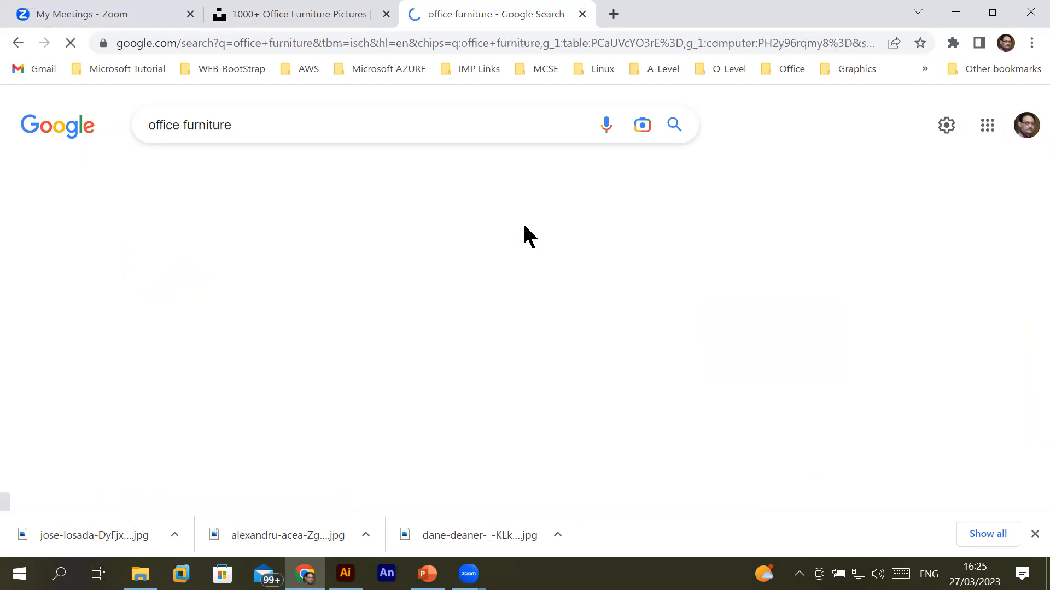
scroll(557, 366, down, 4)
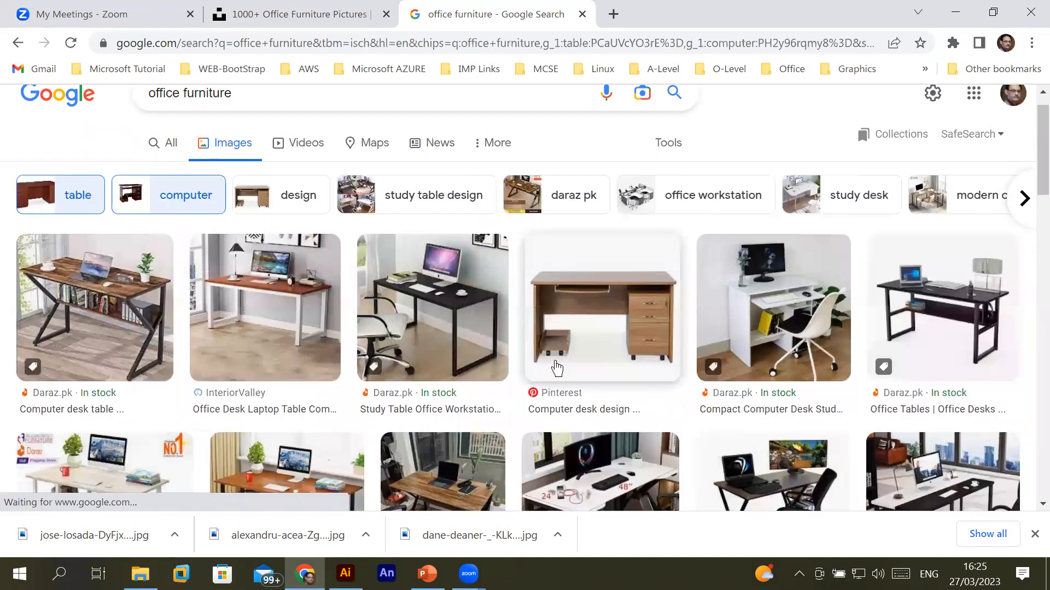
scroll(557, 367, down, 3)
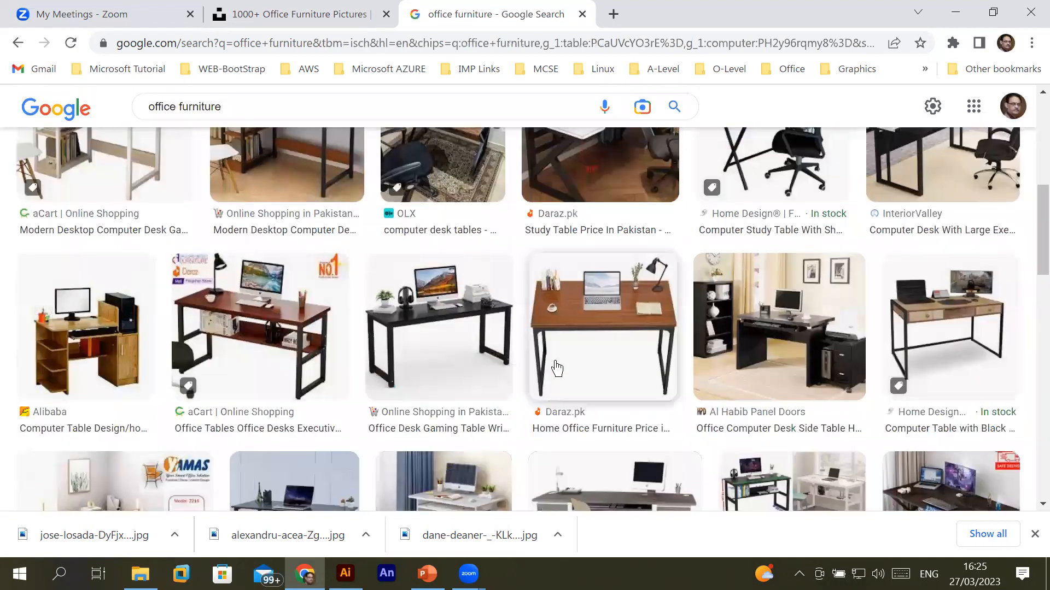
scroll(557, 368, down, 4)
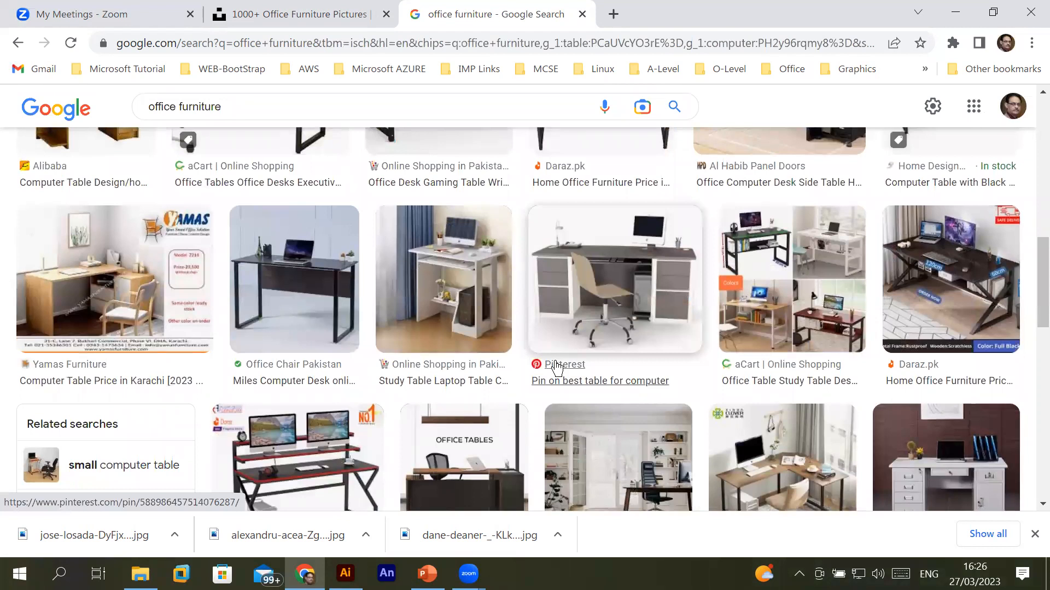
scroll(556, 368, down, 3)
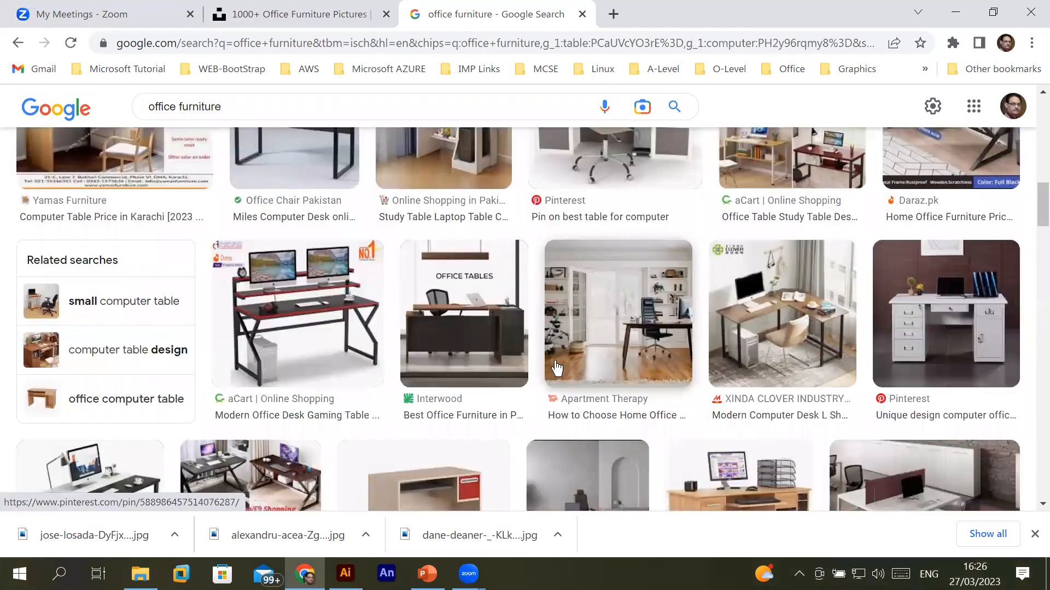
scroll(556, 367, up, 4)
scroll(557, 367, up, 5)
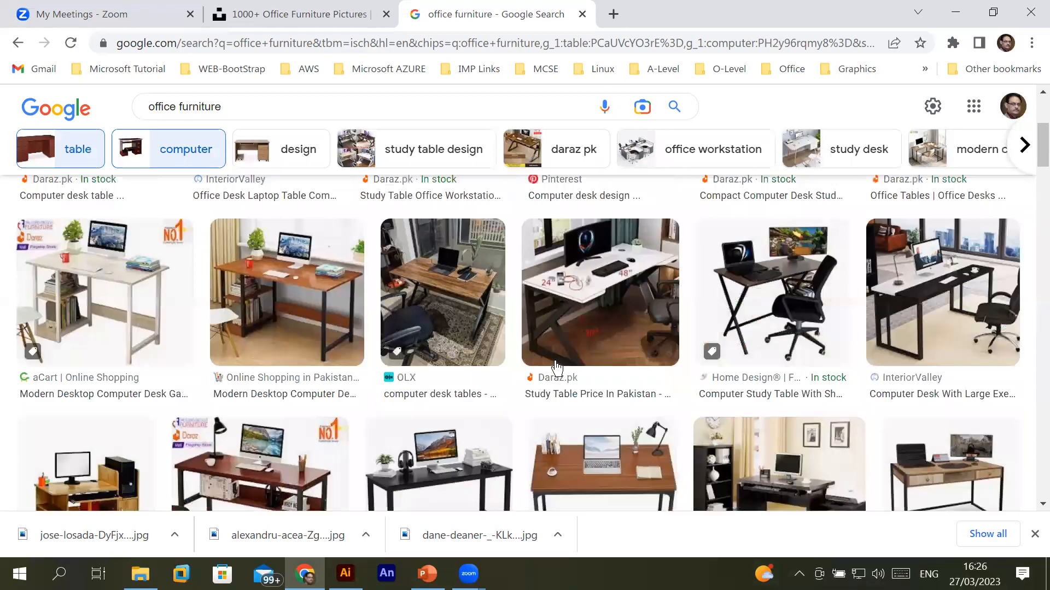
scroll(557, 368, up, 2)
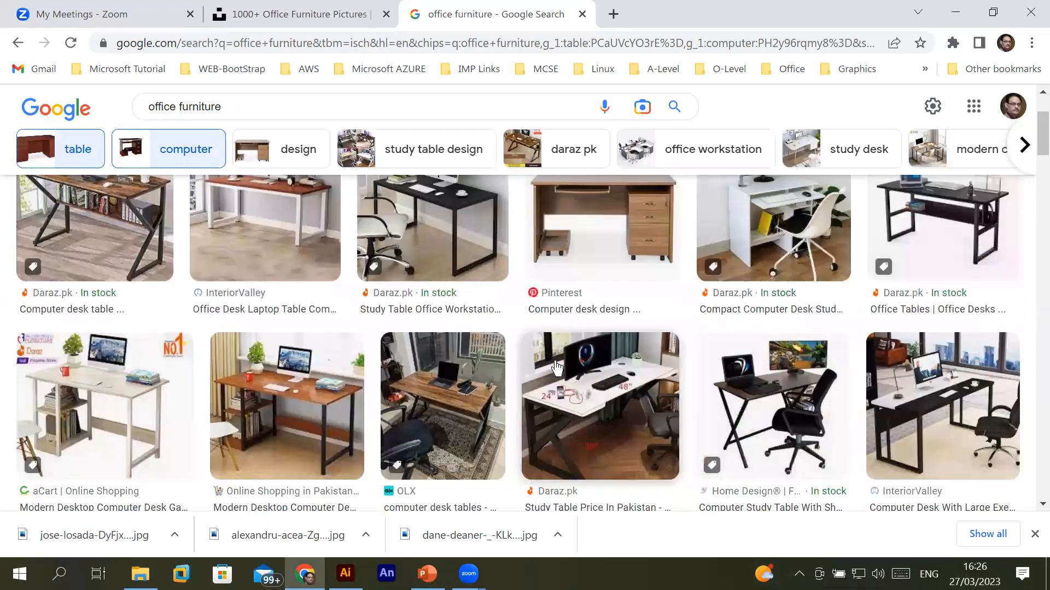
scroll(556, 368, up, 2)
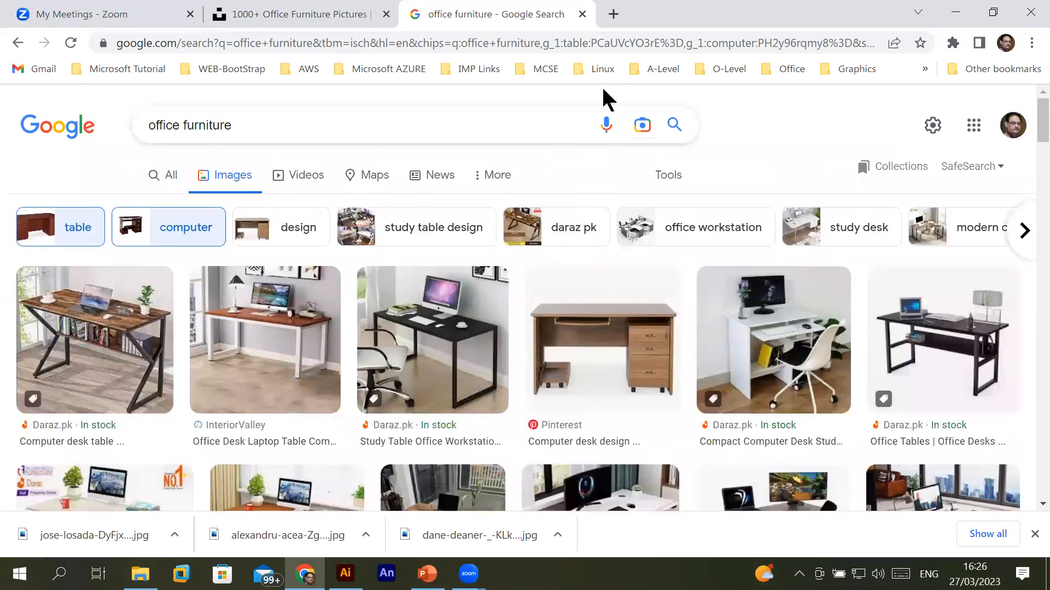
- Open Google in a new browser tab, search for "pixabay" and open the Pixabay website
click(613, 14)
text(google.com)
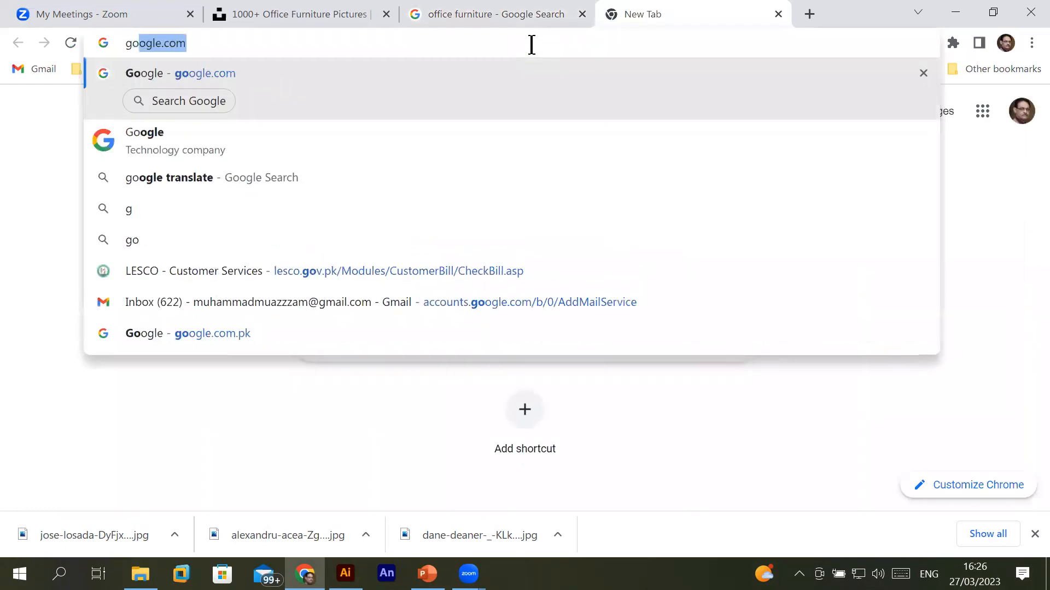
key(Return)
text(pix)
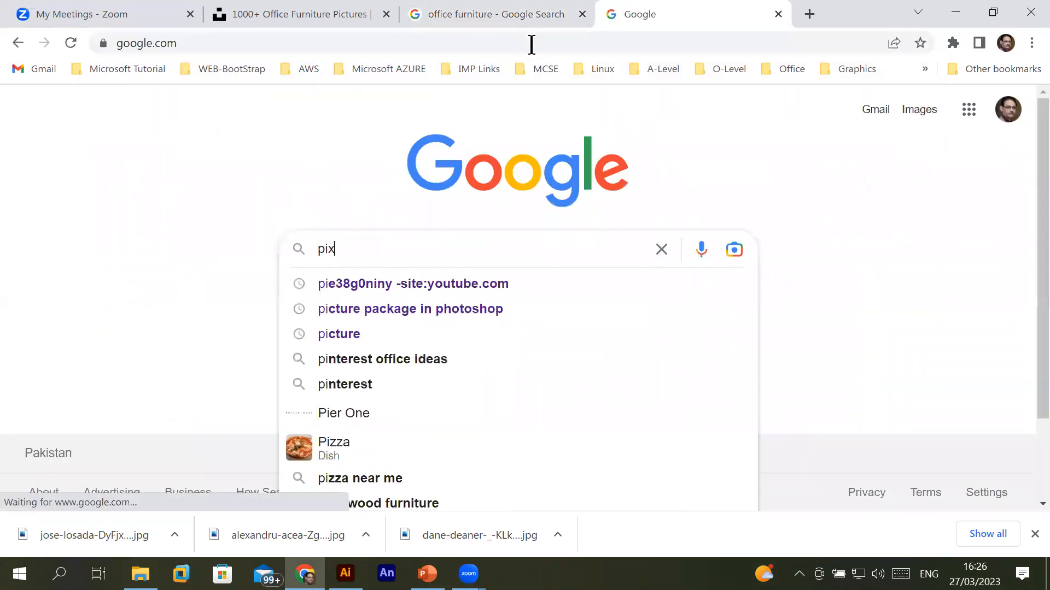
key(Down)
key(Return)
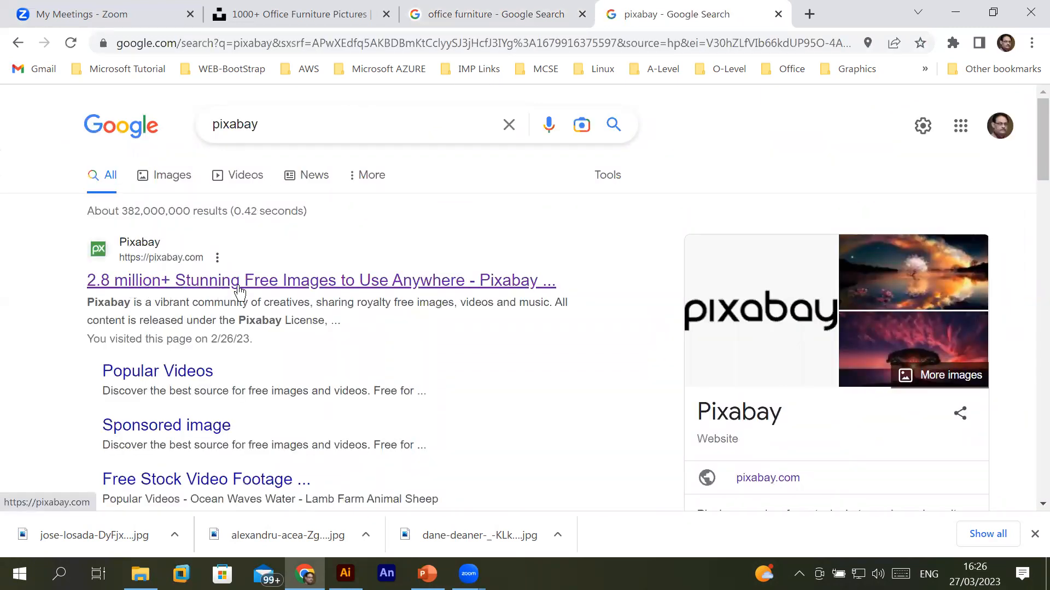
click(433, 289)
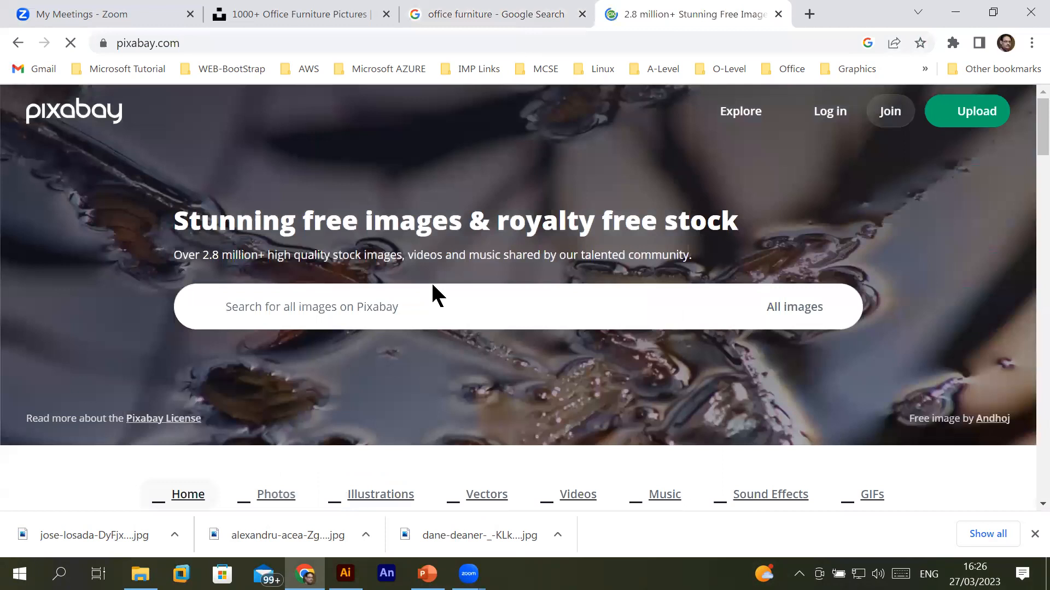
- Search Pixabay for "office furniture" images
scroll(365, 403, down, 4)
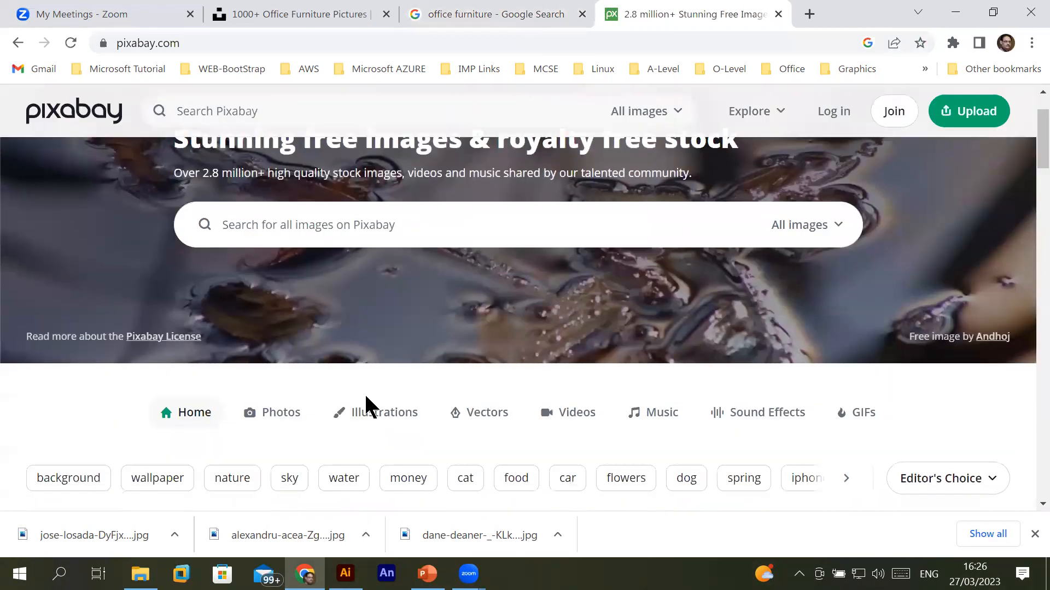
scroll(366, 403, down, 2)
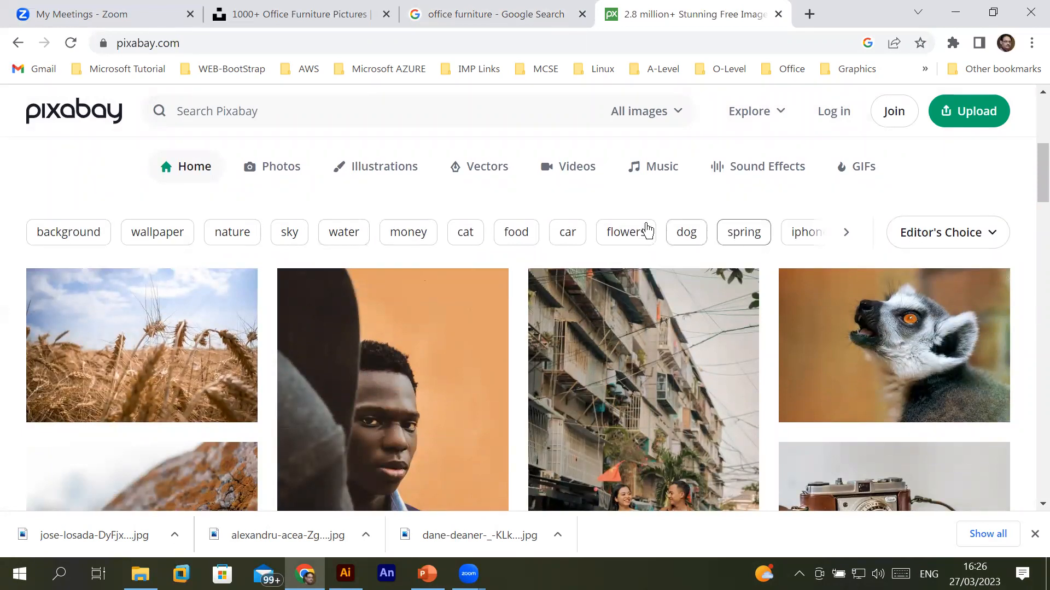
click(238, 110)
text(o)
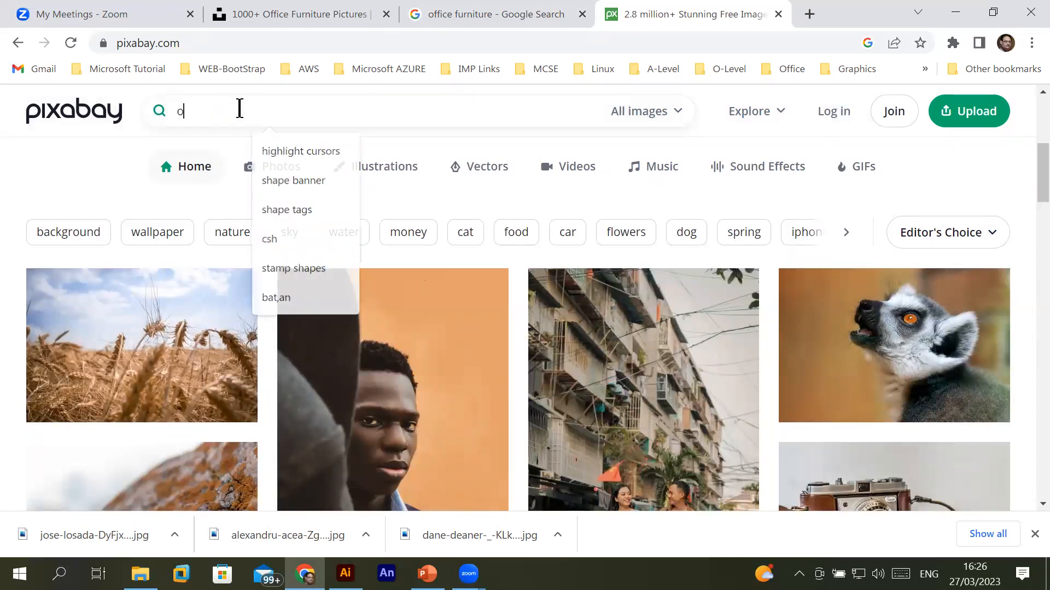
text(ffice furn)
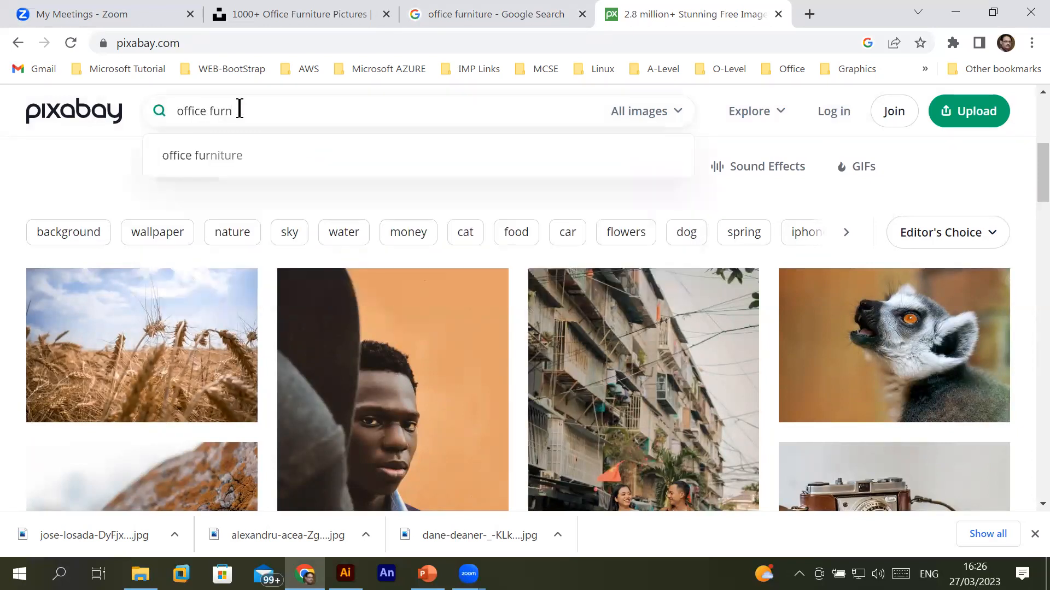
text(iture)
key(Return)
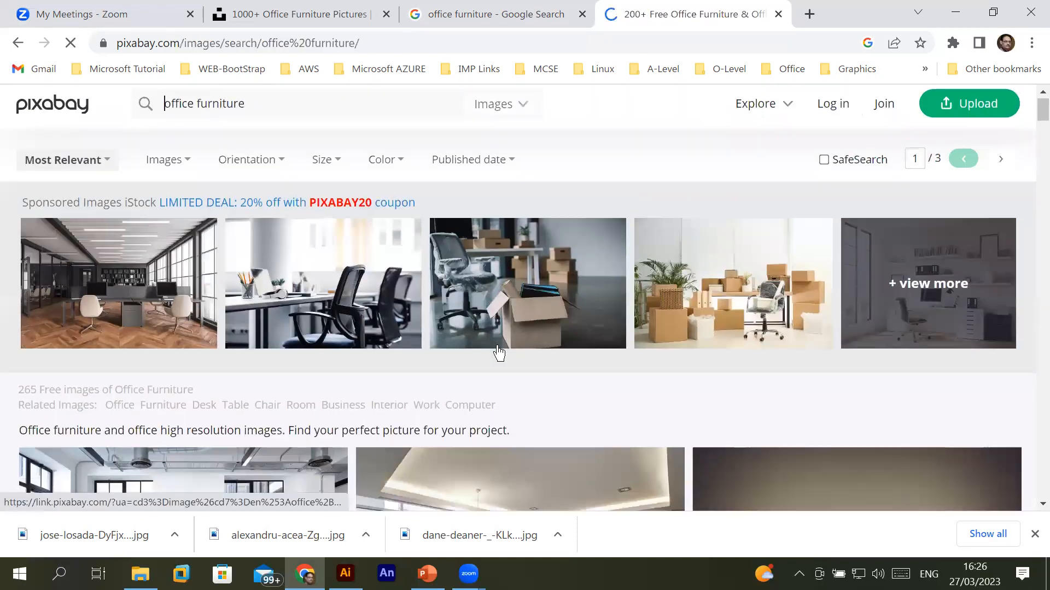
- Open the executive office sitting room photo from the free images and sign in to Pixabay with the offered Google account
scroll(492, 353, down, 5)
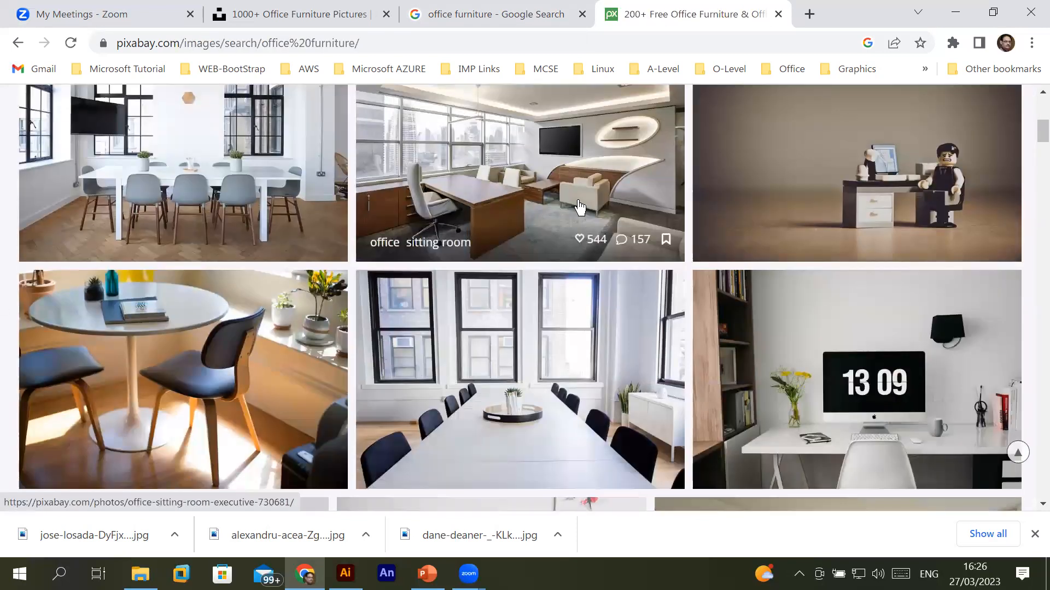
click(588, 209)
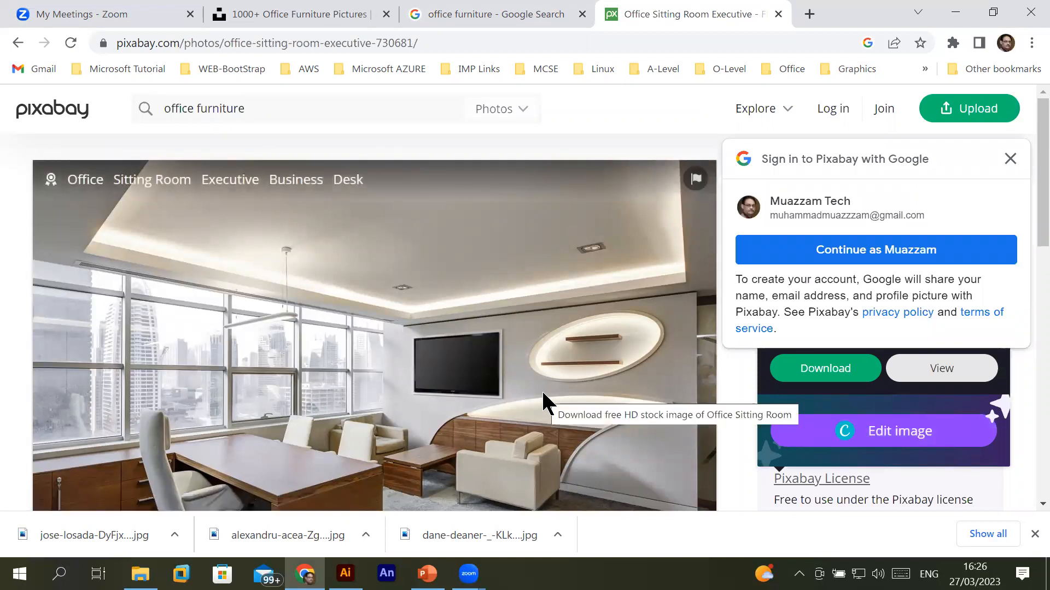
click(886, 251)
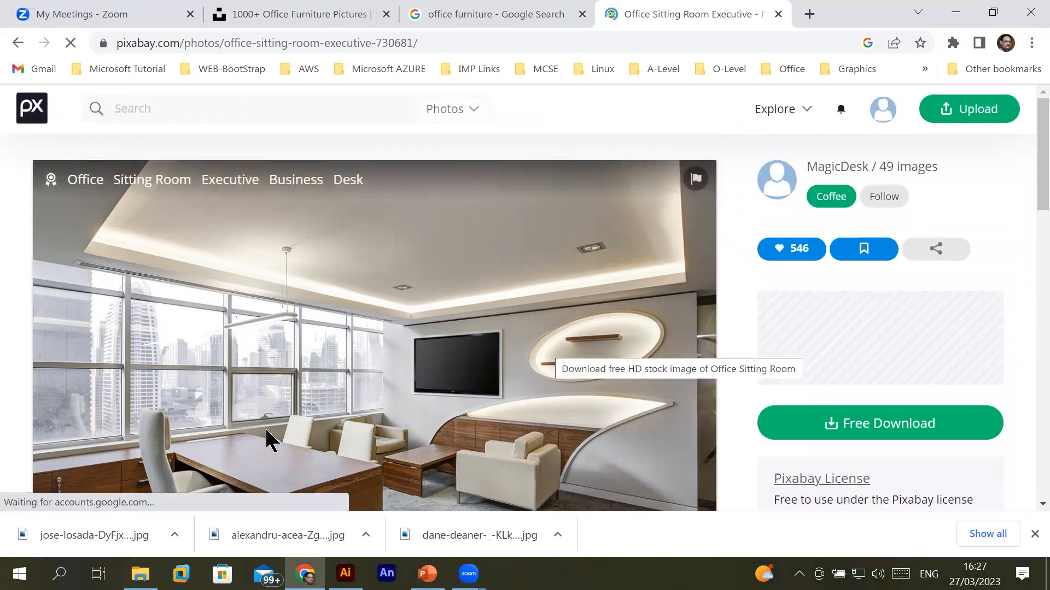
- Download the office sitting room photo as a JPG at 1920×1281 after trying the other size options
click(865, 425)
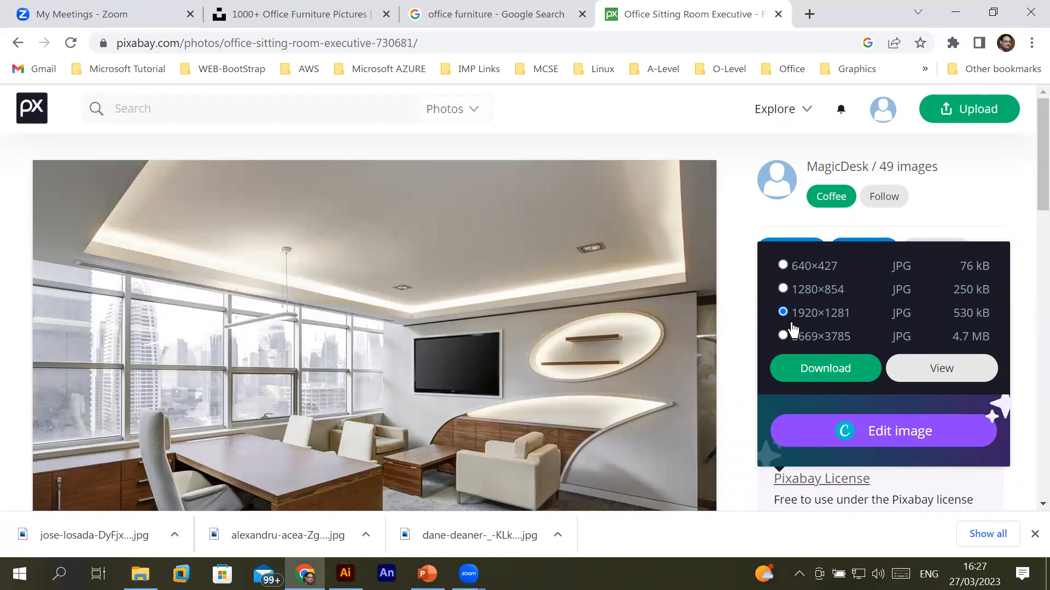
click(783, 290)
click(783, 313)
click(785, 346)
click(783, 312)
click(815, 367)
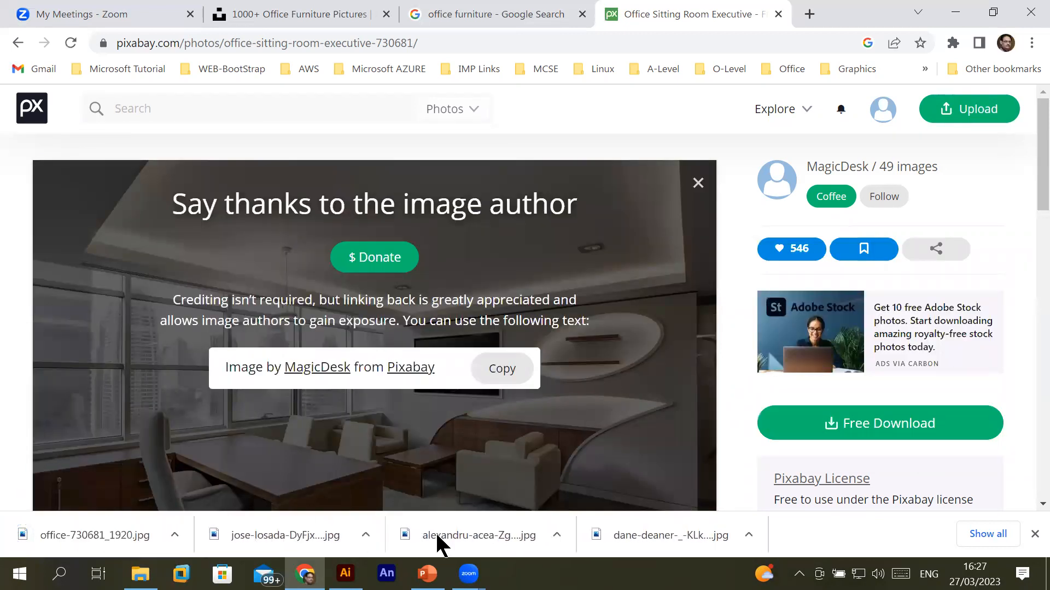
- Switch to File Explorer and open the Downloads folder containing the collected photos
click(140, 574)
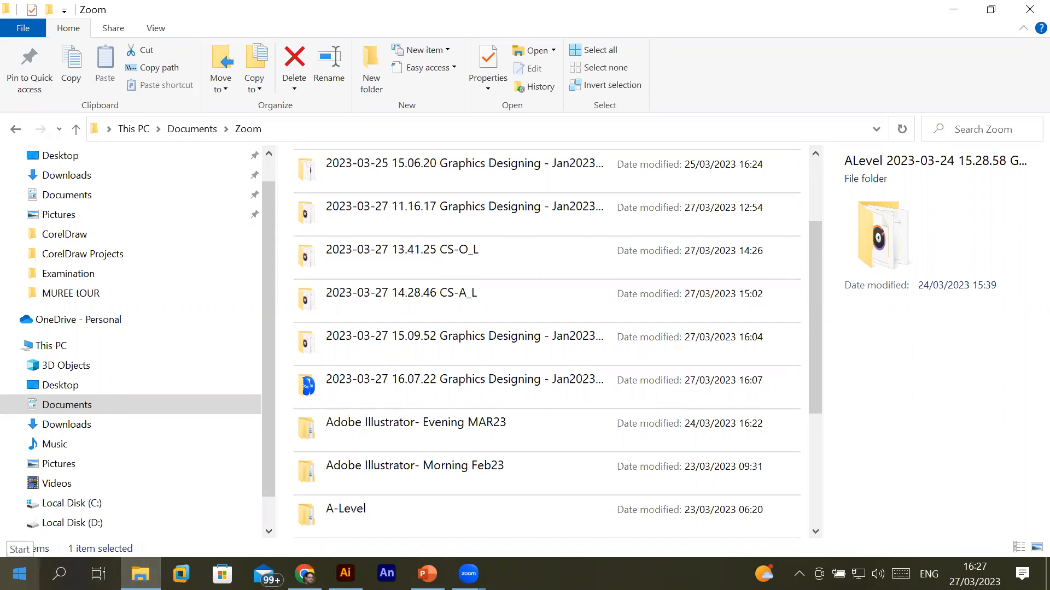
click(79, 176)
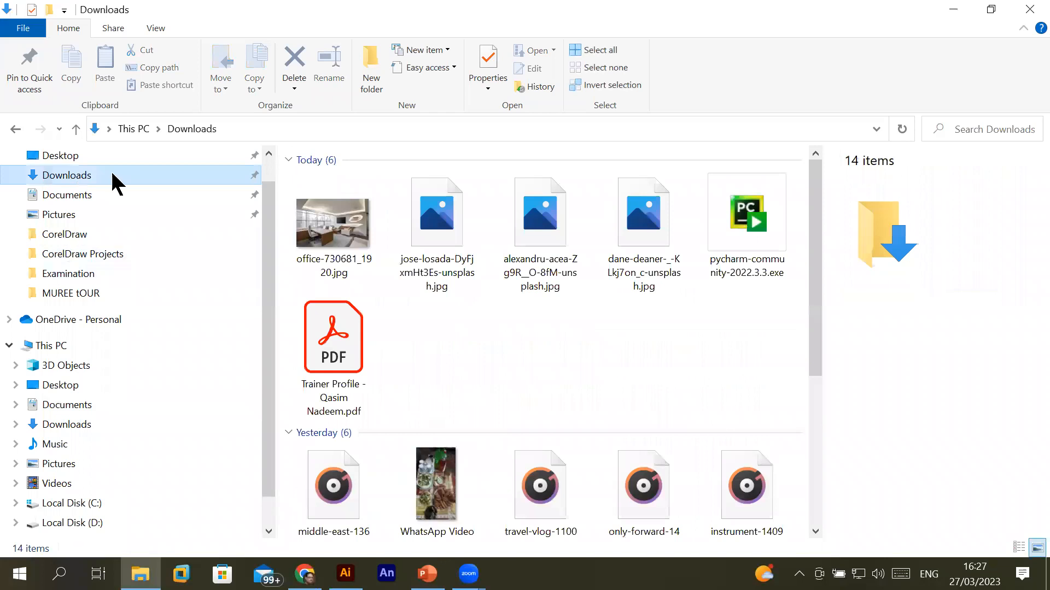
- Cut the four newly downloaded office photos from the Downloads folder
click(353, 232)
ctrl+click(440, 226)
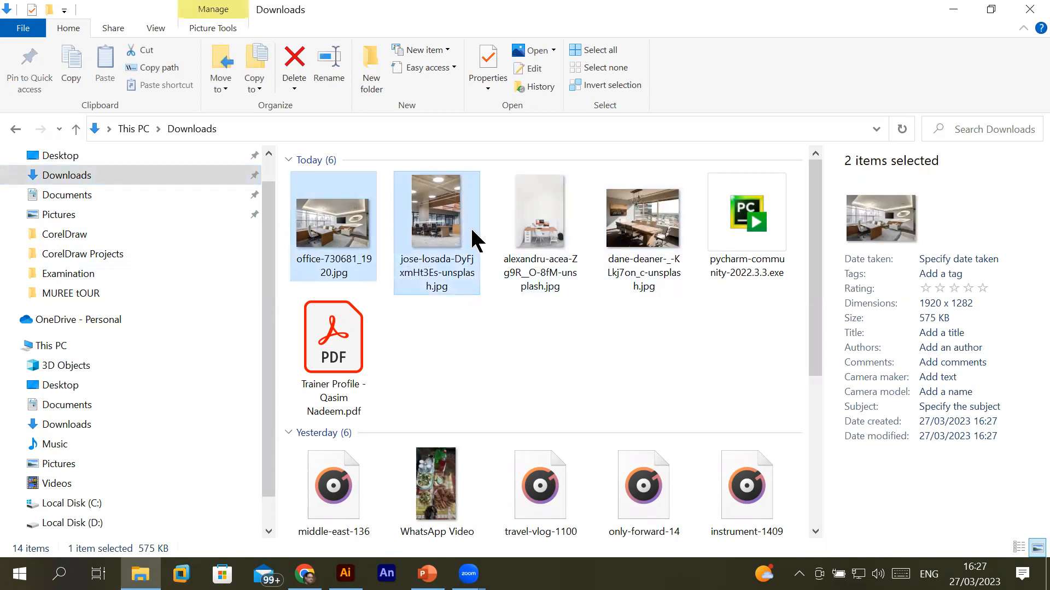
ctrl+click(533, 240)
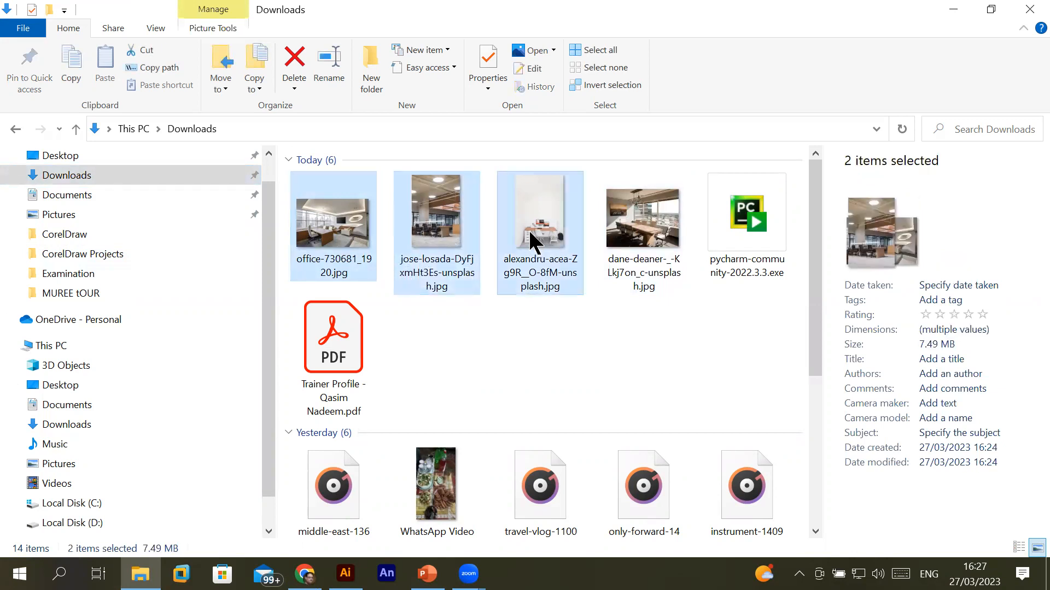
ctrl+click(633, 243)
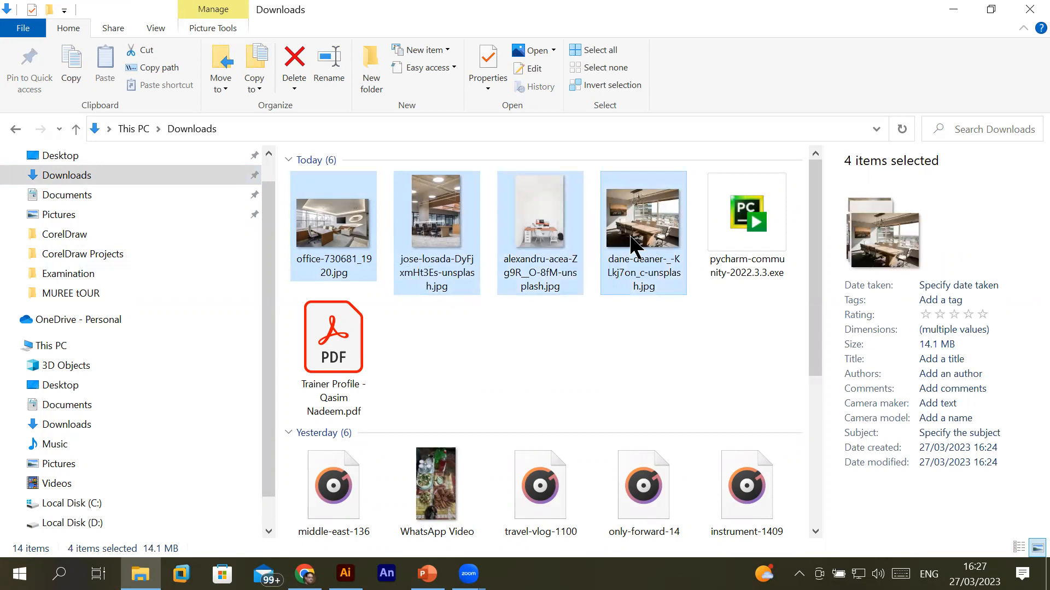
right_click(632, 241)
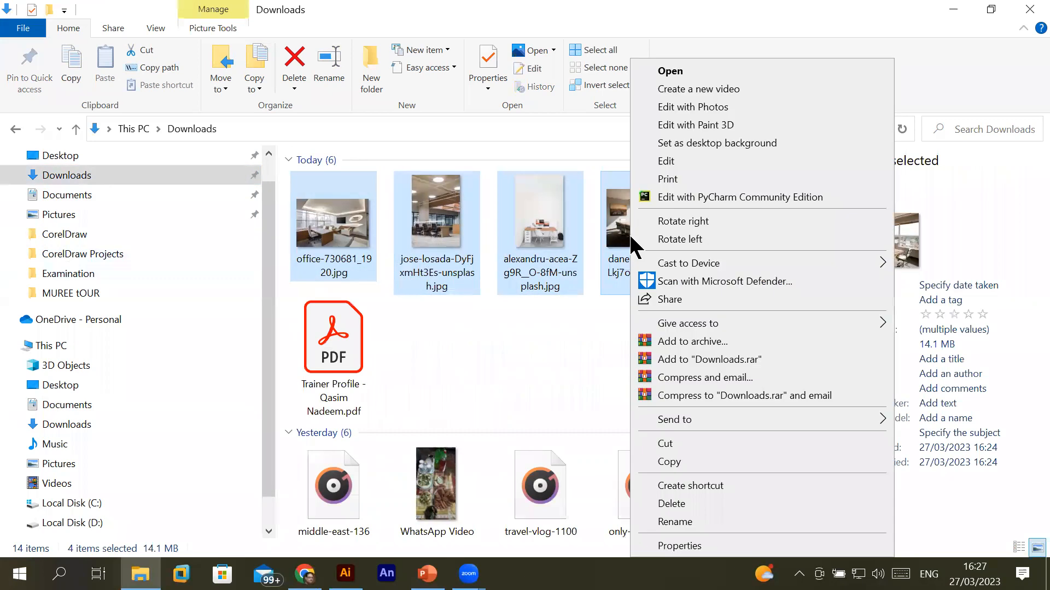
click(702, 444)
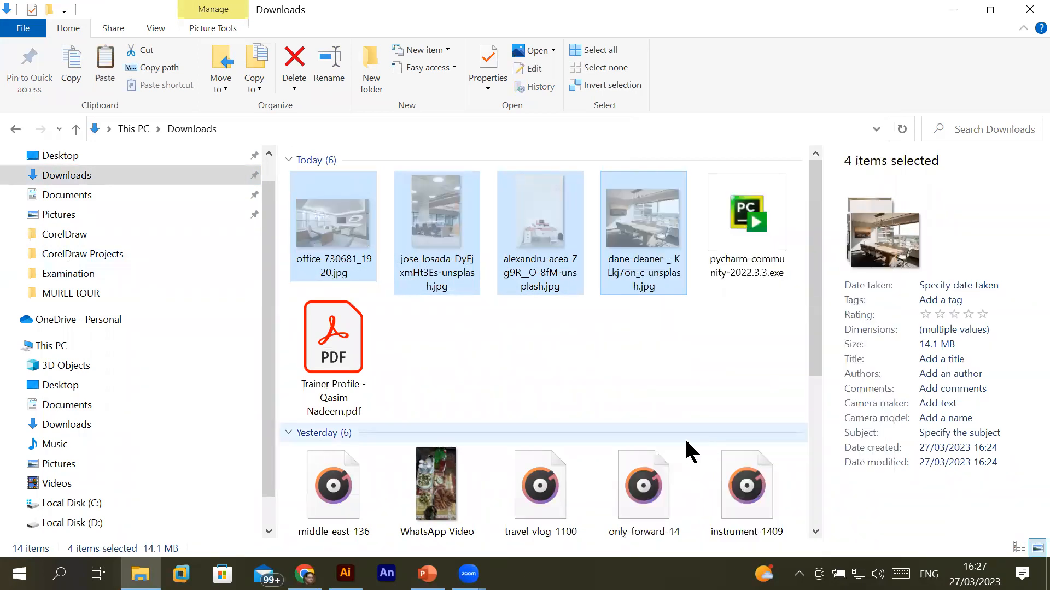
- Paste the cut photos into the Furniture folder under _Graphics\Images on Local Disk (D:)
click(83, 524)
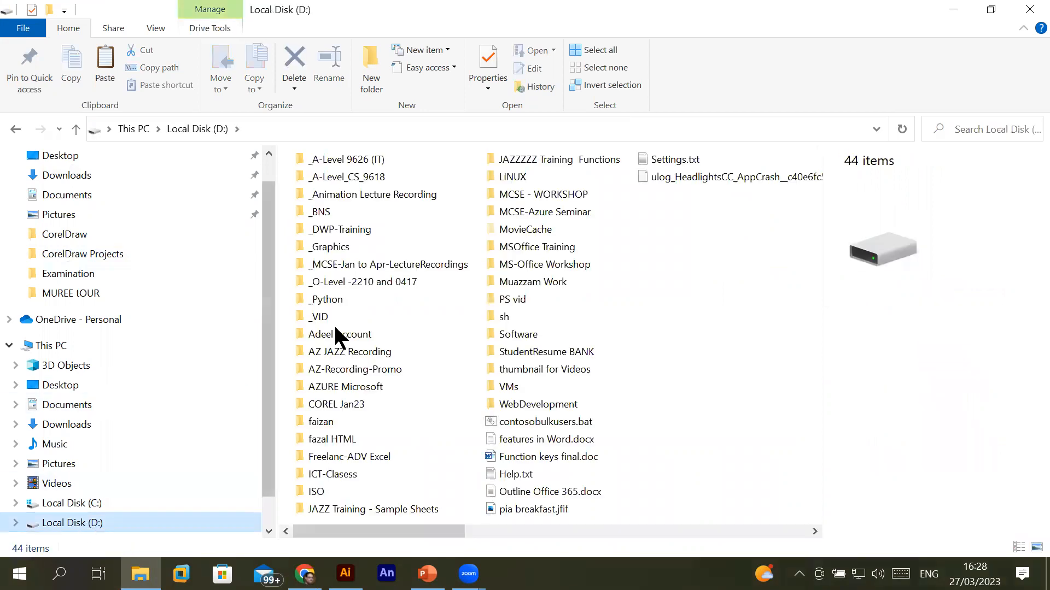
double_click(352, 245)
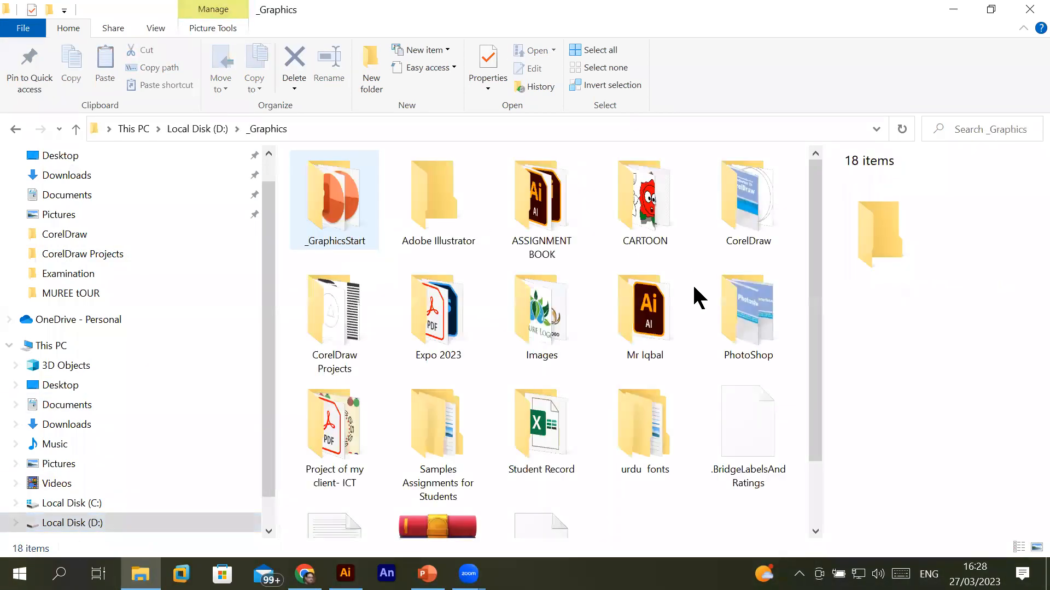
double_click(537, 313)
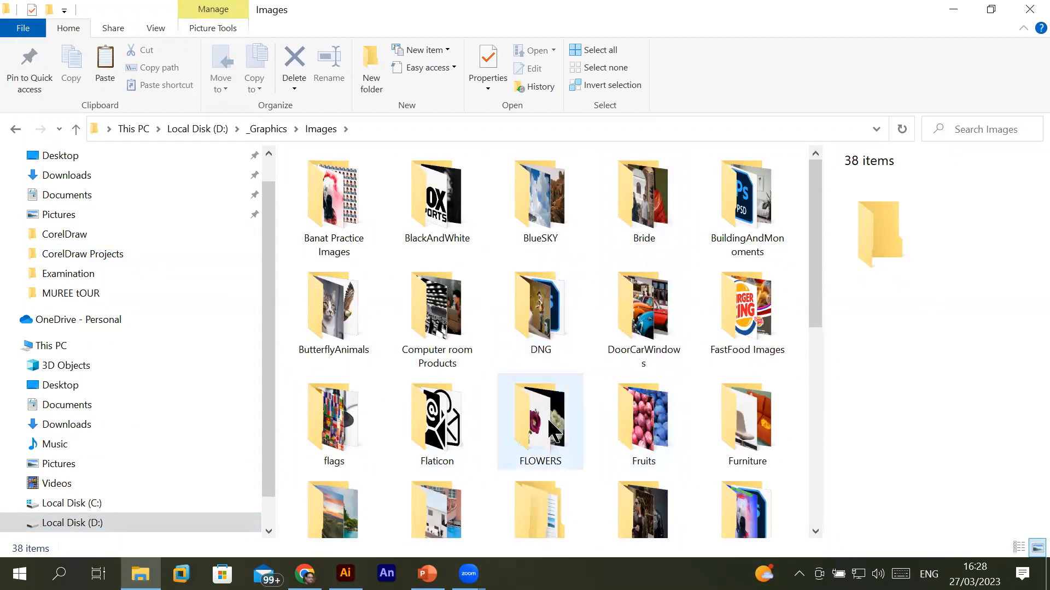
scroll(552, 432, down, 2)
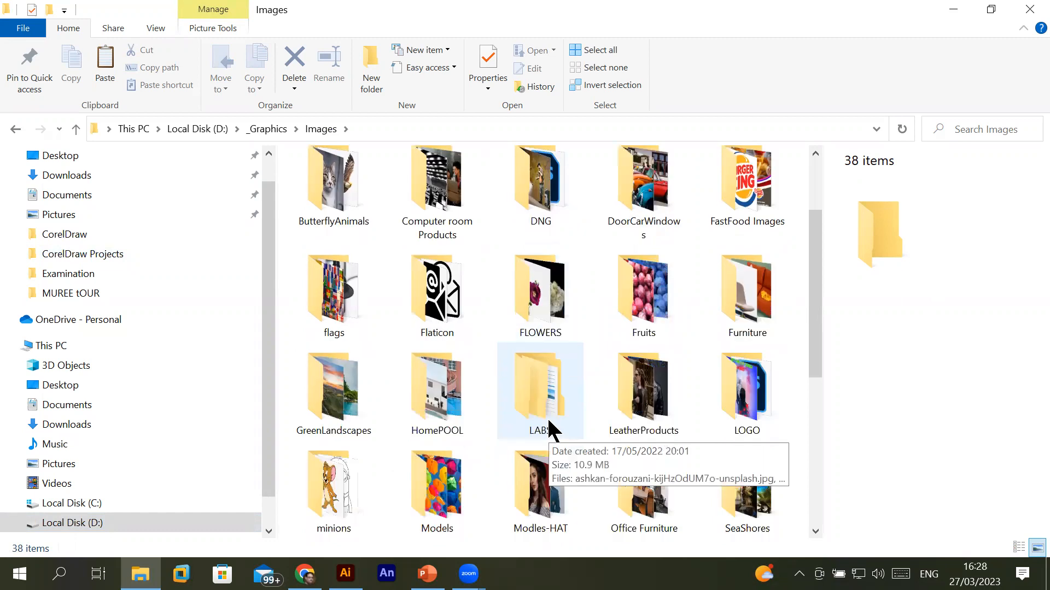
double_click(737, 300)
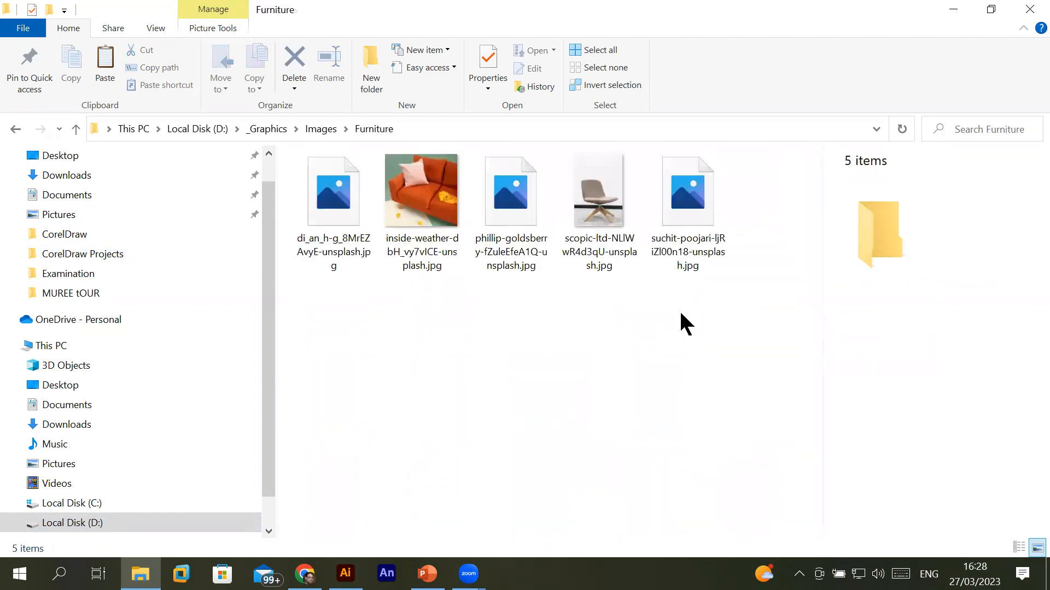
right_click(522, 340)
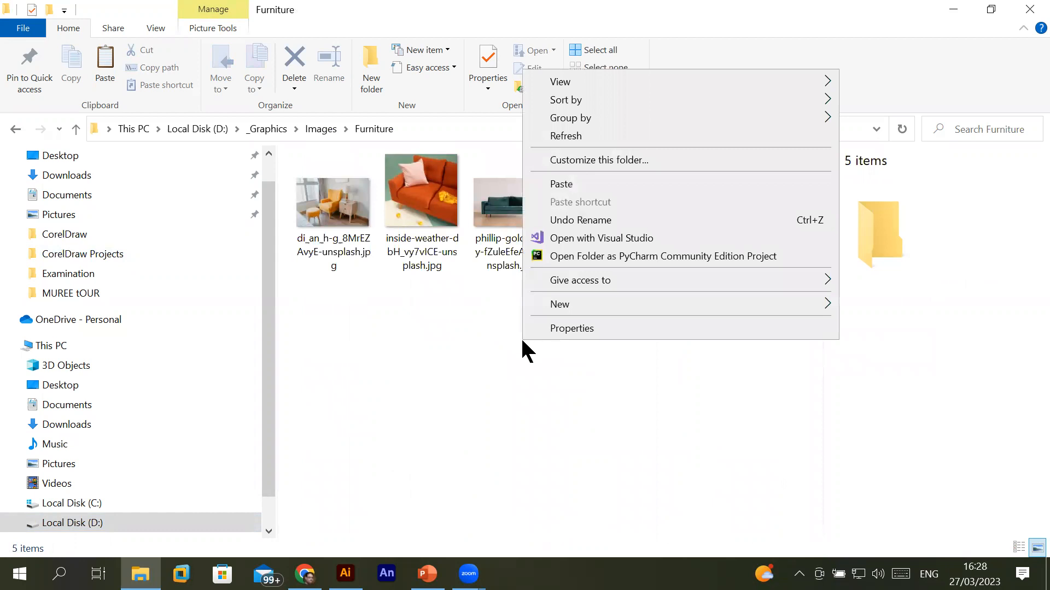
click(553, 185)
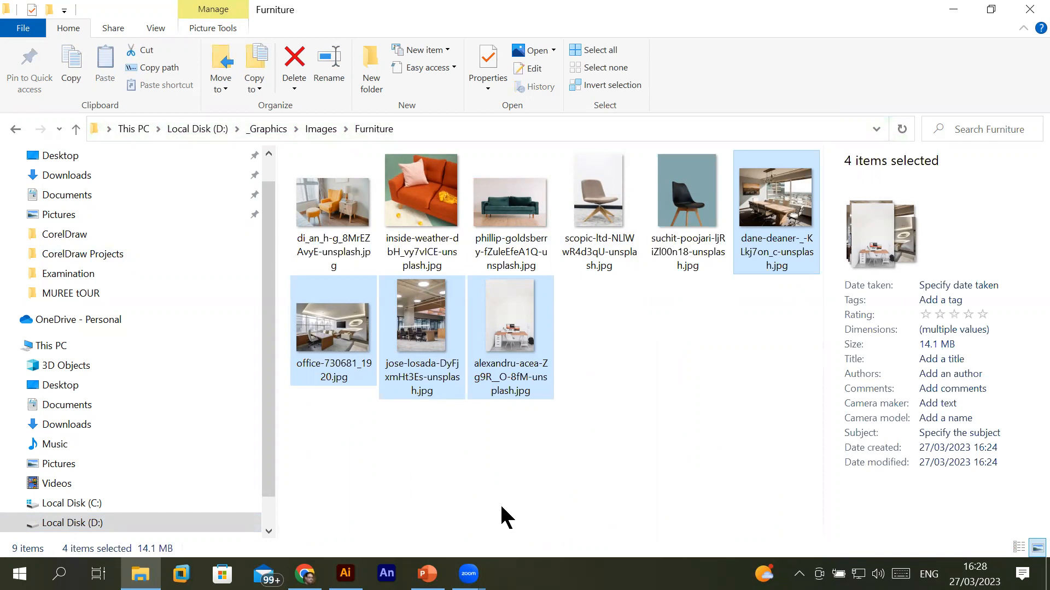
- Switch to Illustrator and delete the red square from the first artboard
key(alt+Tab)
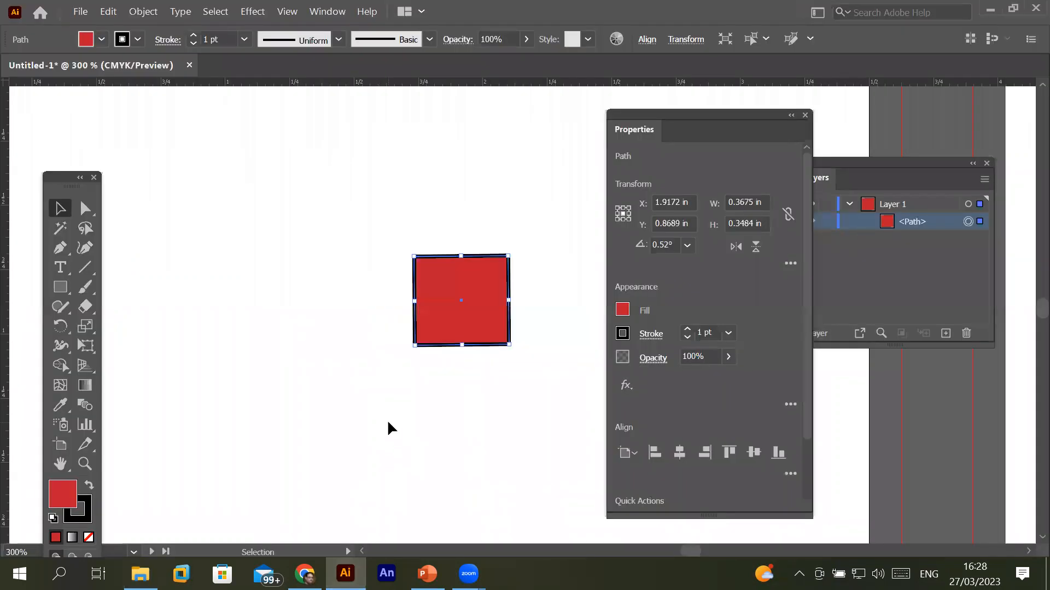
scroll(388, 422, down, 3)
scroll(1027, 537, down, 2)
scroll(1026, 544, down, 6)
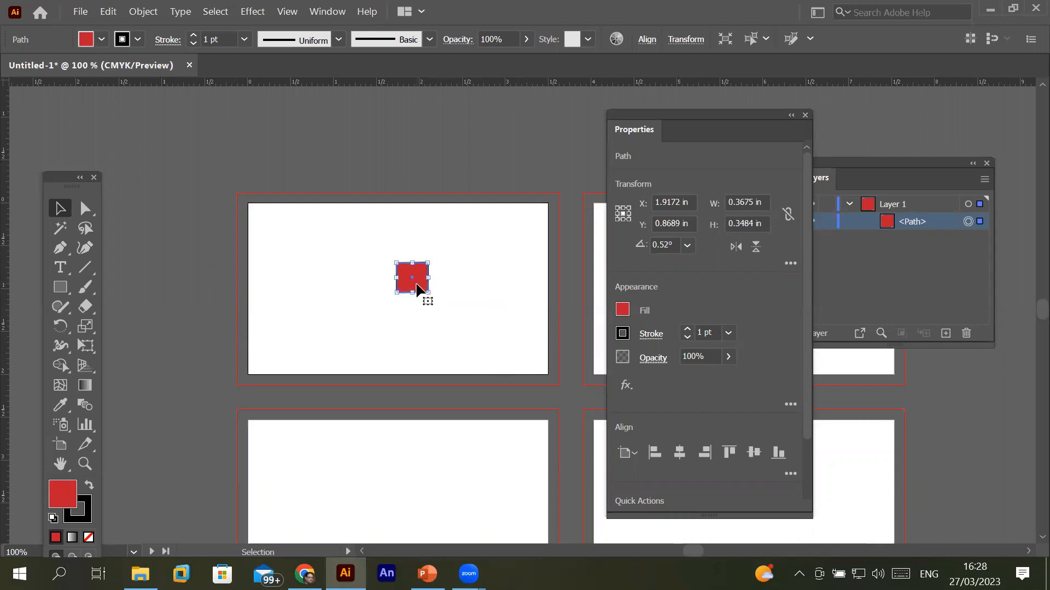
key(Delete)
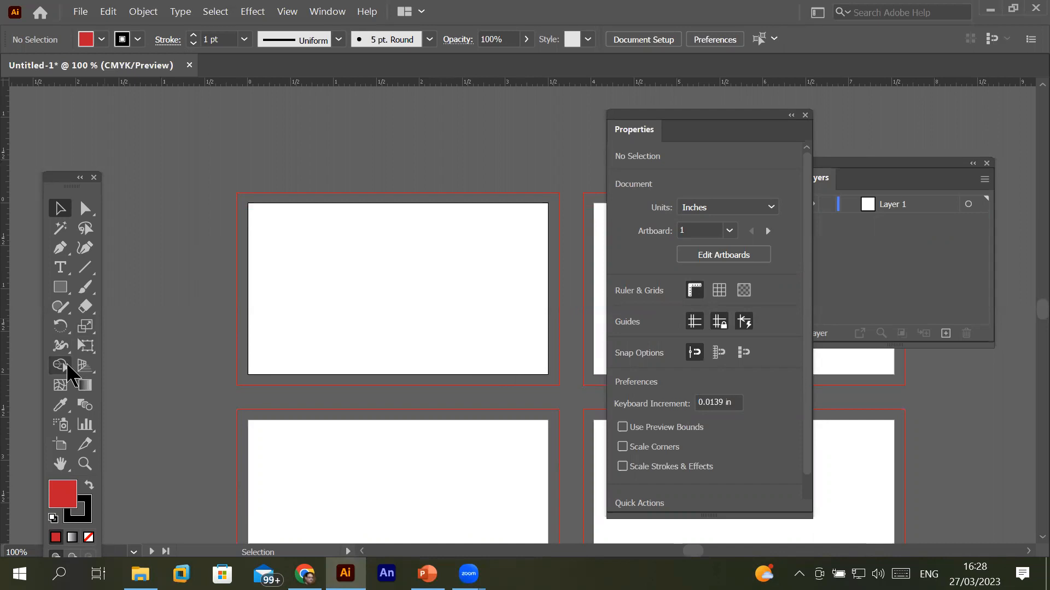
- Start placing a file, widen the Place dialog and open the Furniture folder under _Graphics\Images on Local Disk (D:)
click(86, 12)
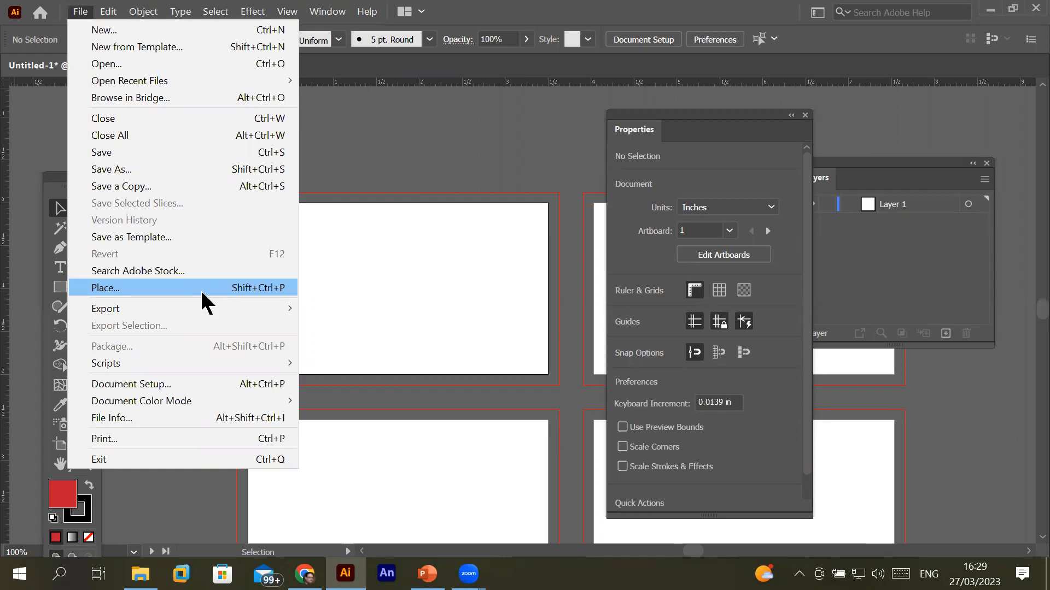
click(201, 293)
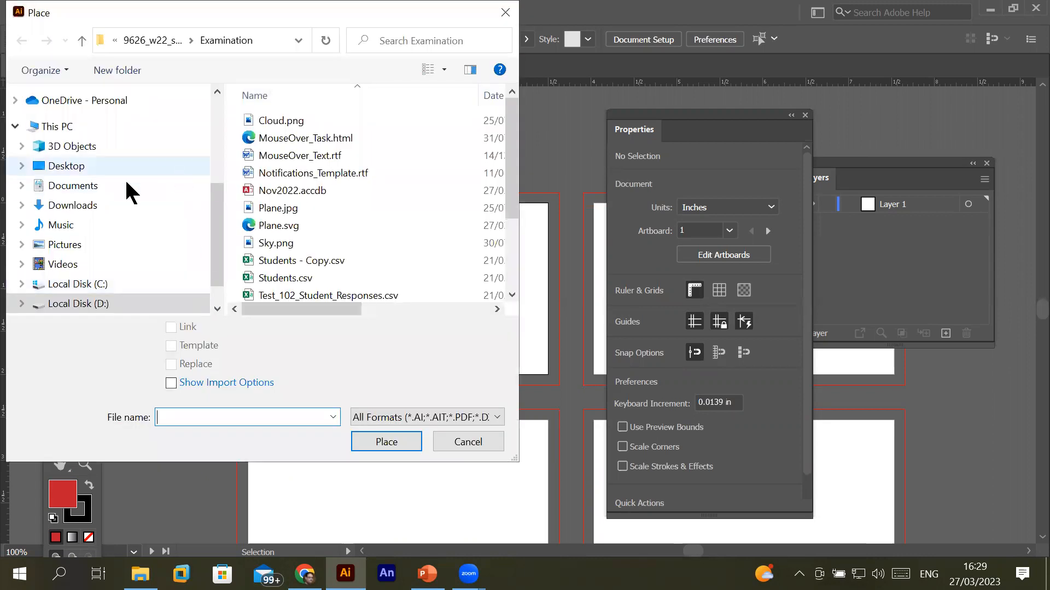
click(112, 302)
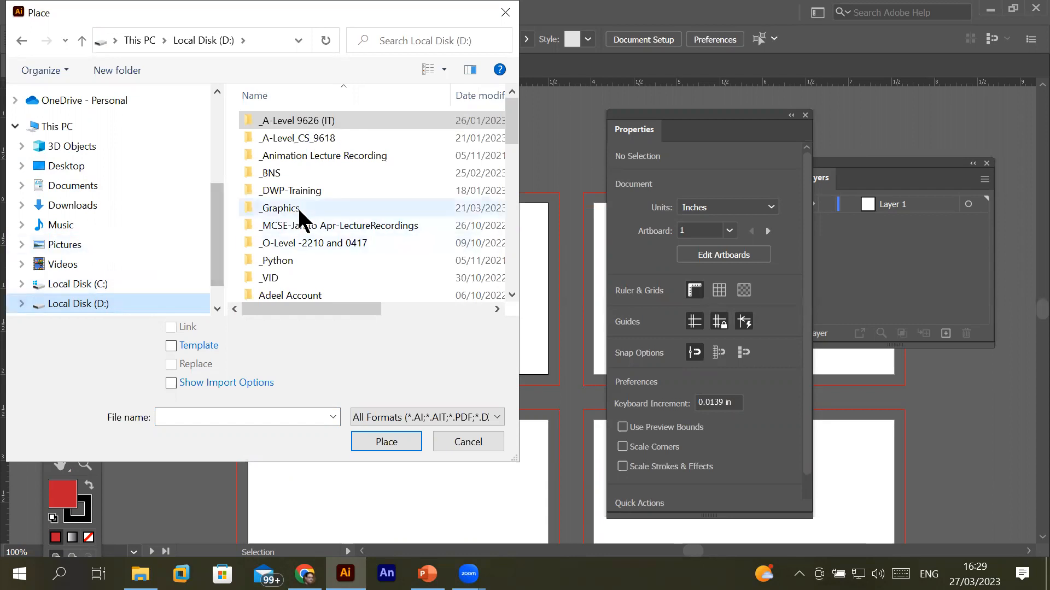
ctrl+scroll(298, 206, up, 3)
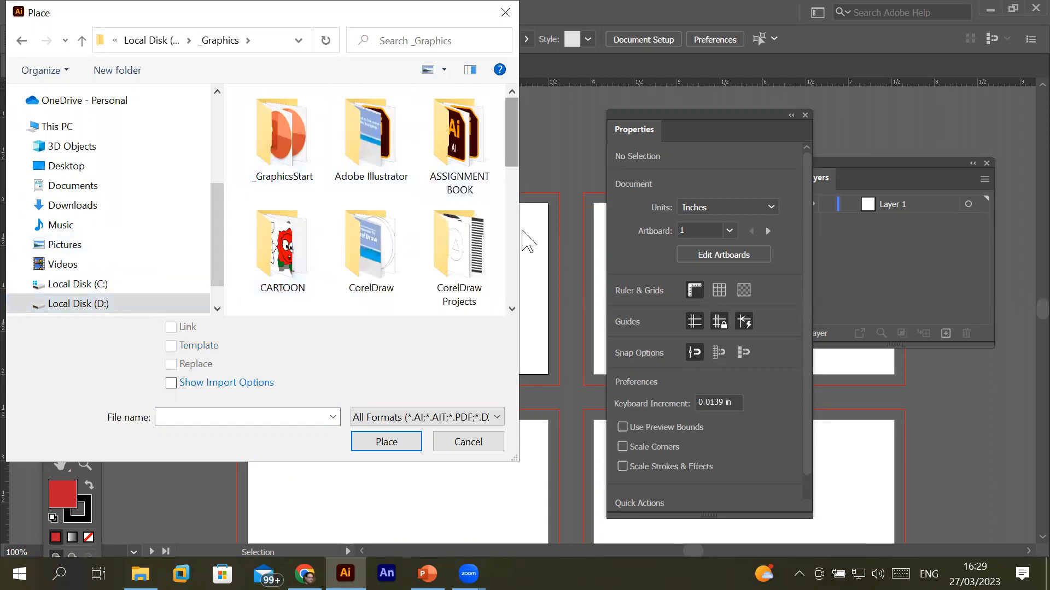
scroll(358, 284, down, 2)
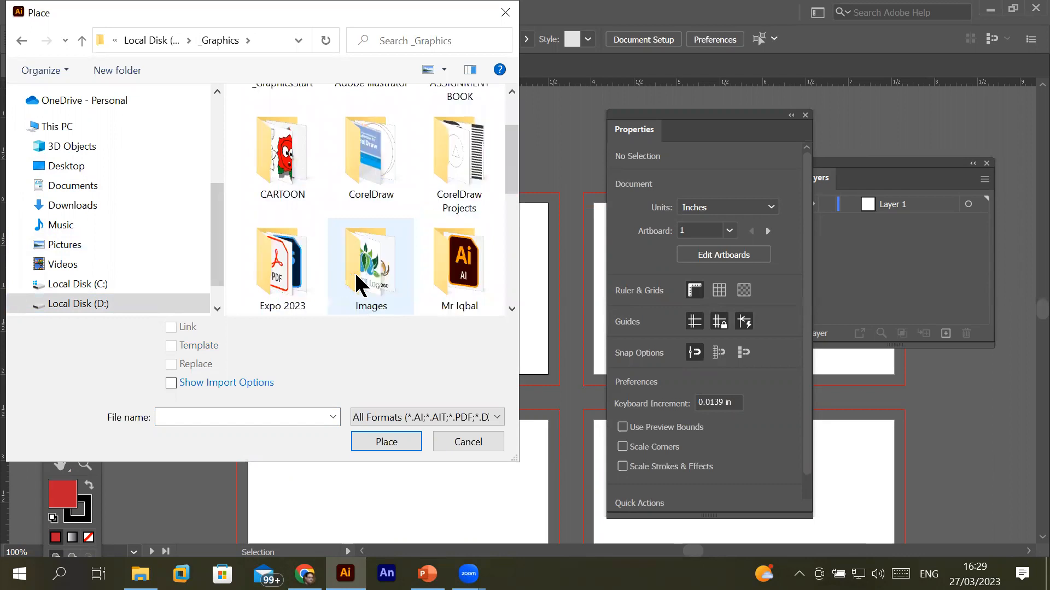
double_click(360, 281)
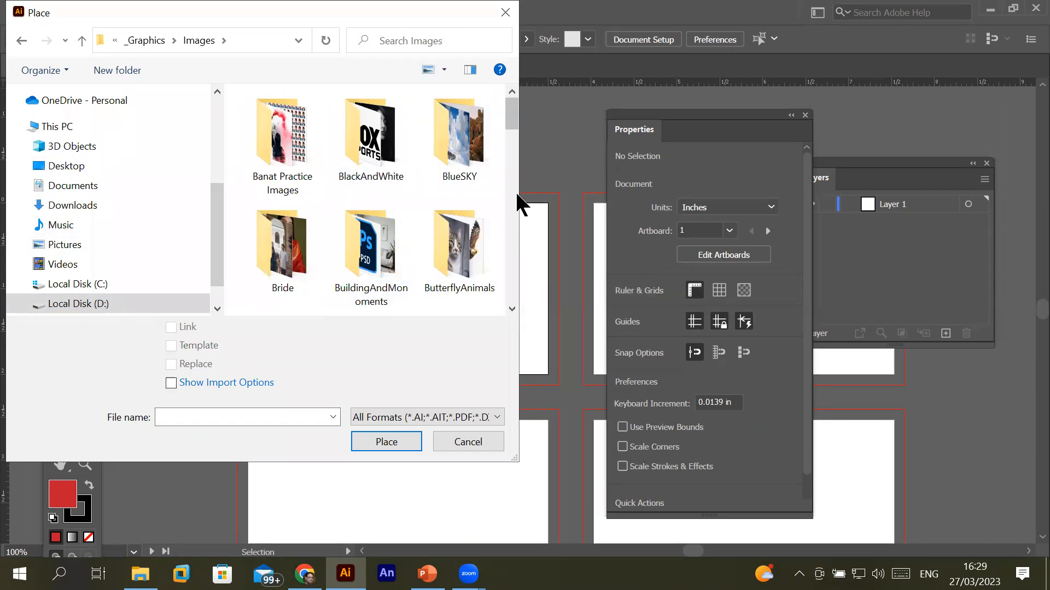
drag(525, 205, 935, 246)
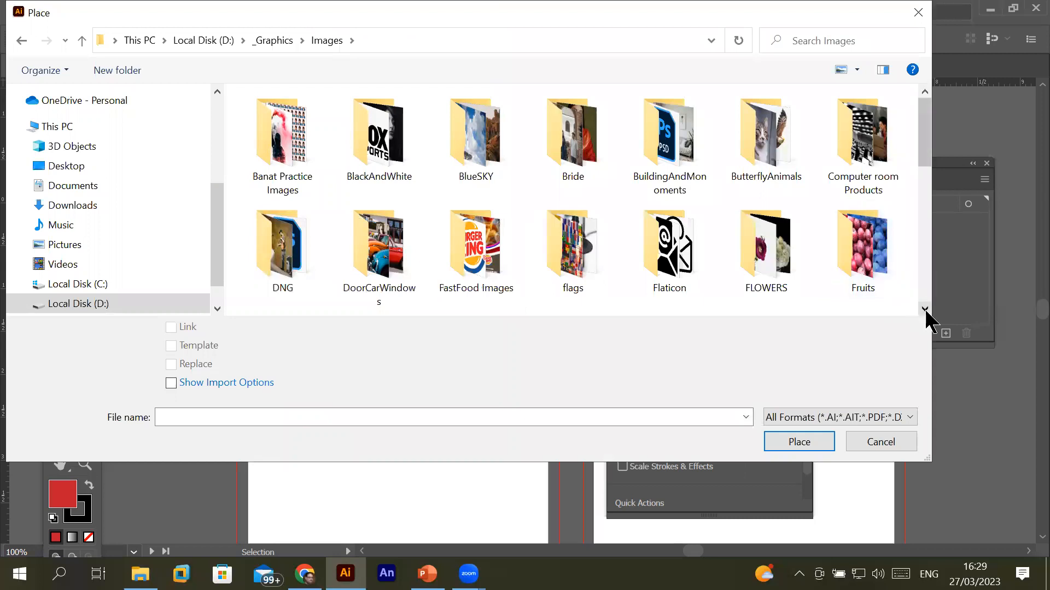
click(925, 310)
click(288, 276)
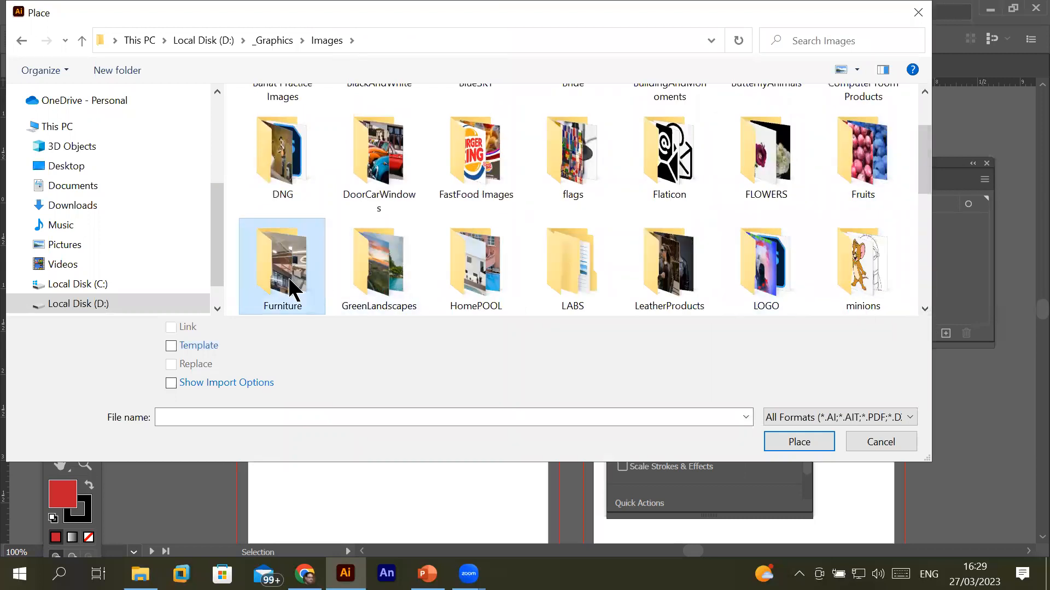
double_click(288, 276)
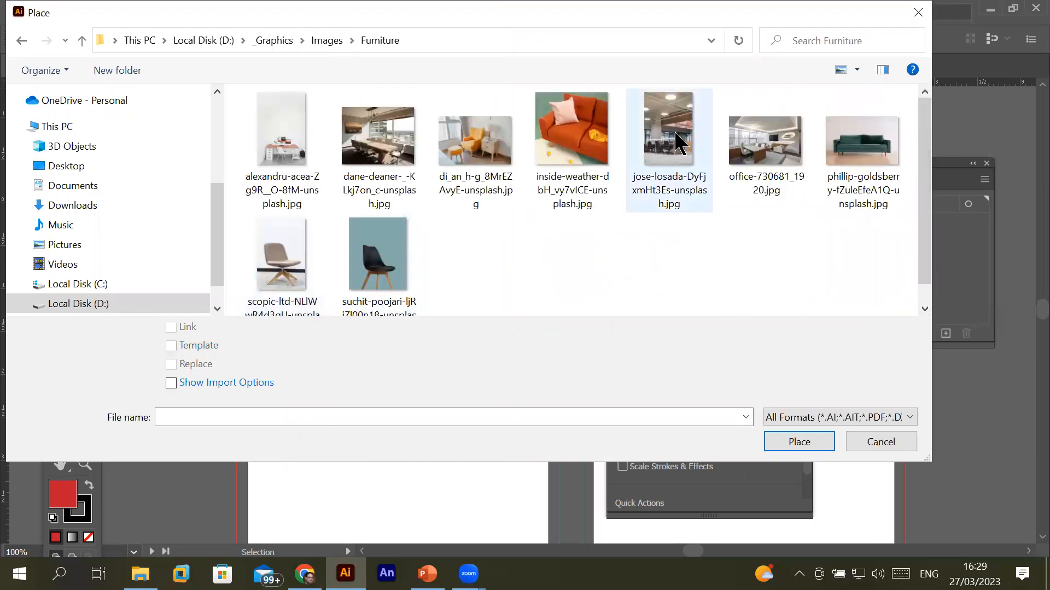
- Try selecting several furniture photos at once, first four individual ones and then the whole first row, and clear each selection
click(370, 158)
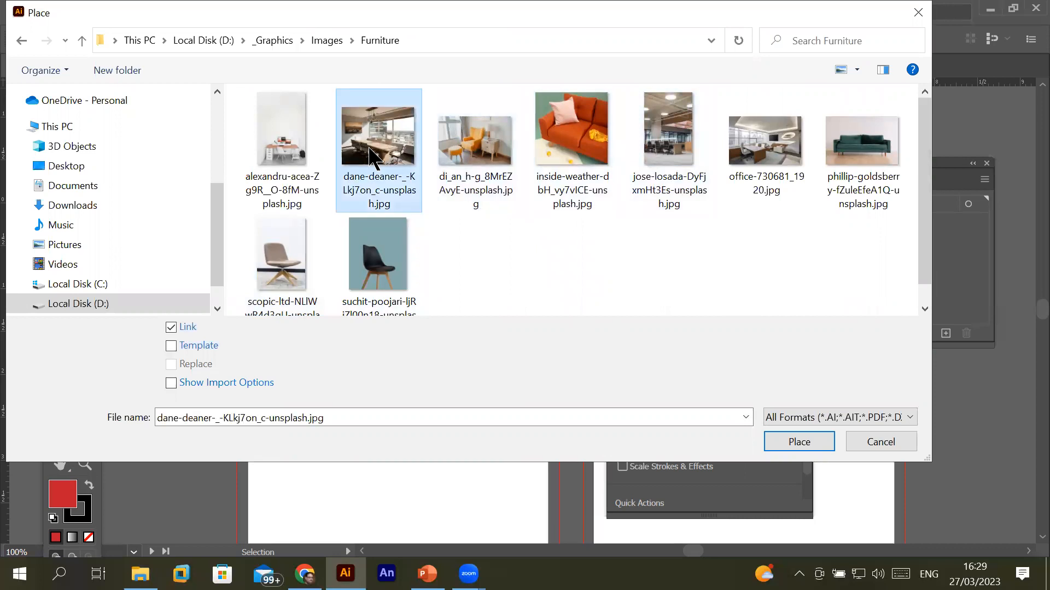
ctrl+click(482, 152)
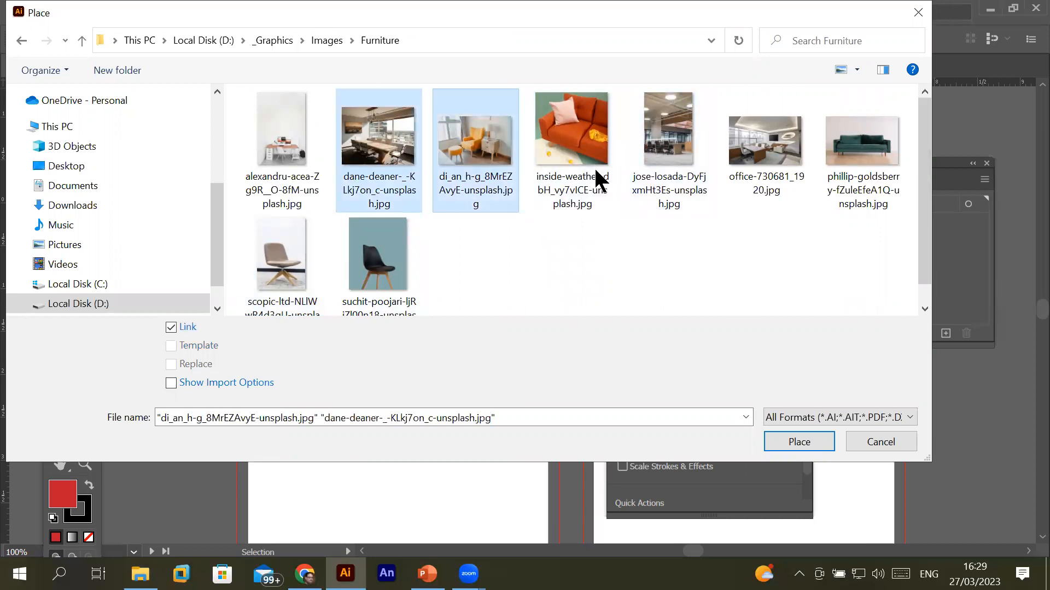
ctrl+click(765, 148)
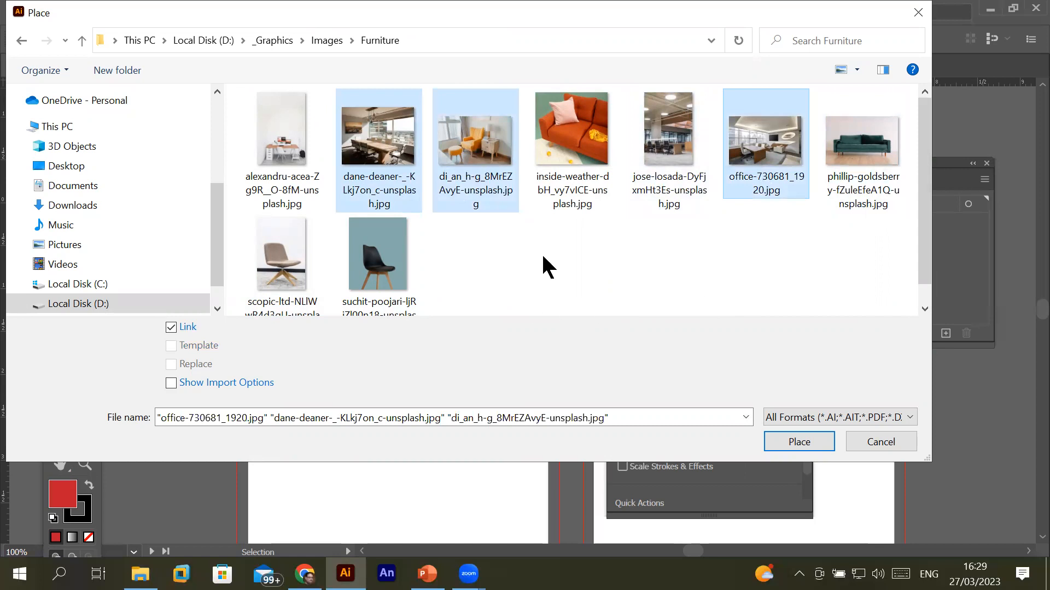
ctrl+click(663, 138)
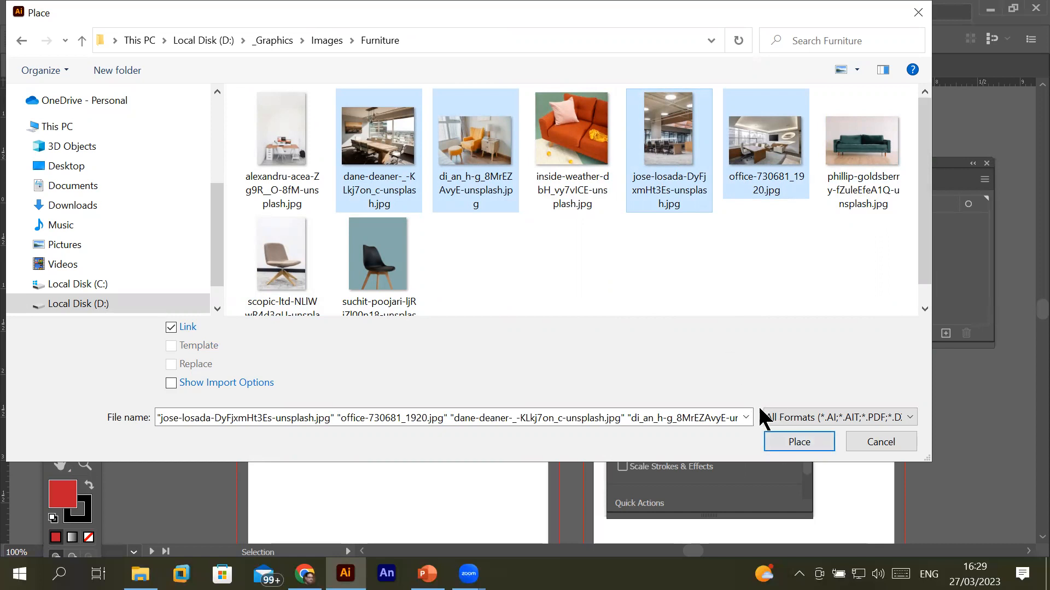
click(638, 274)
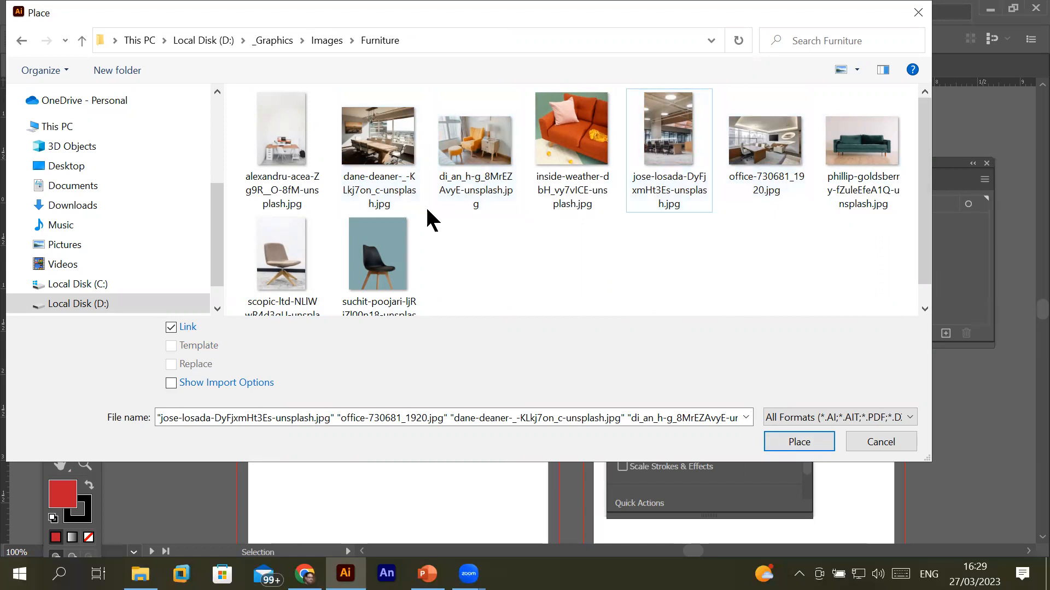
click(242, 117)
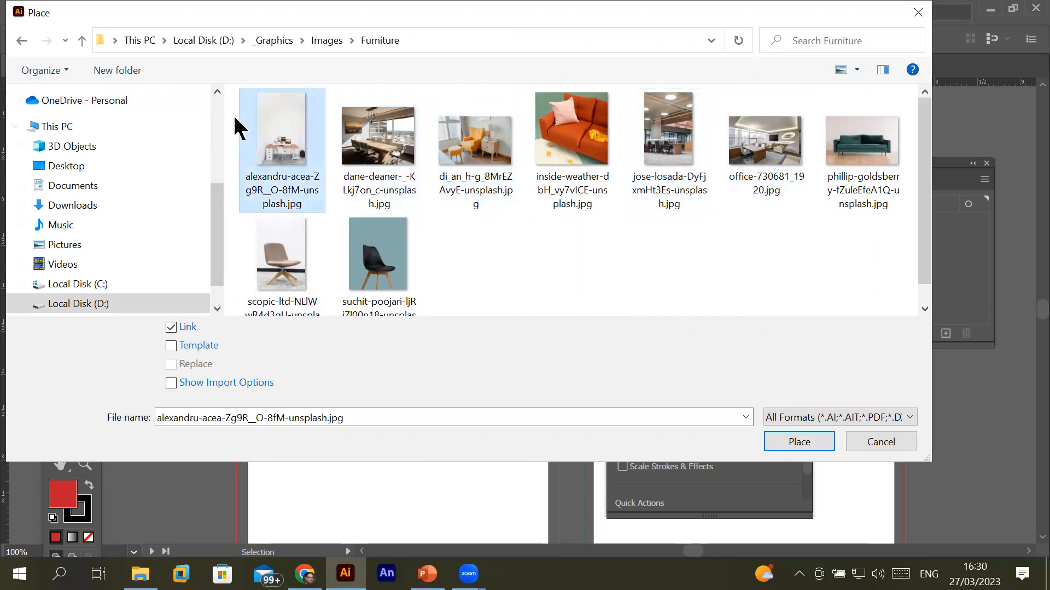
drag(229, 119, 876, 208)
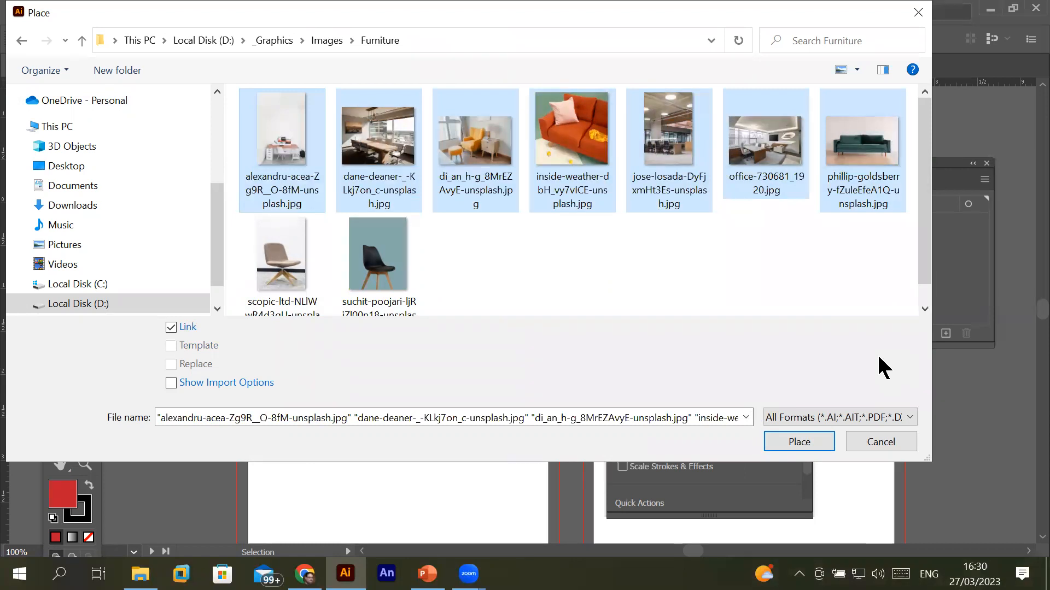
click(754, 302)
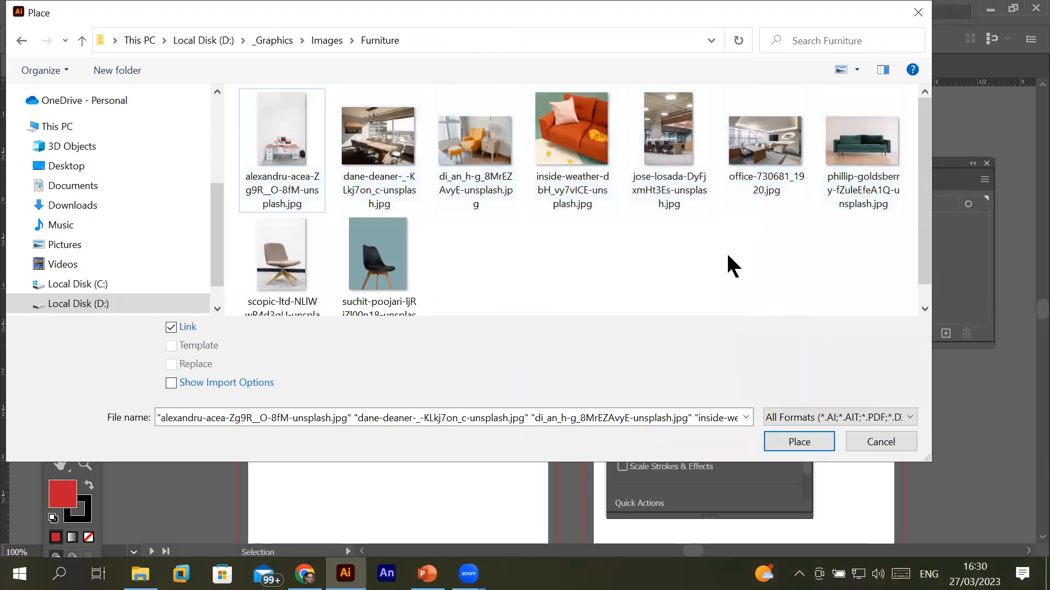
- Select the meeting room, yellow armchair, open-plan office and office-730681_1920.jpg photos together and load them as linked files for placing
click(398, 158)
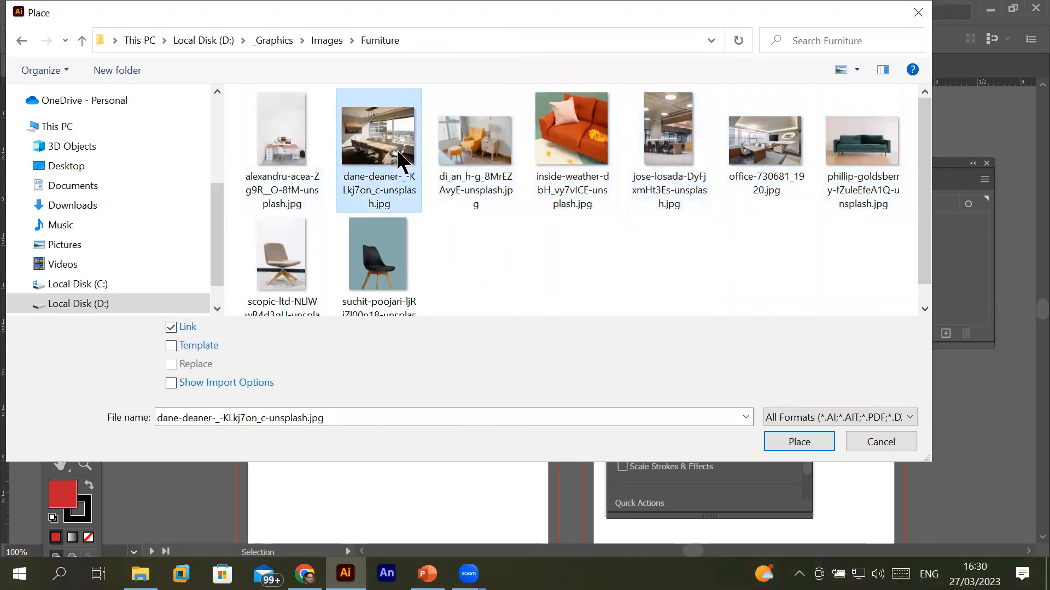
click(488, 159)
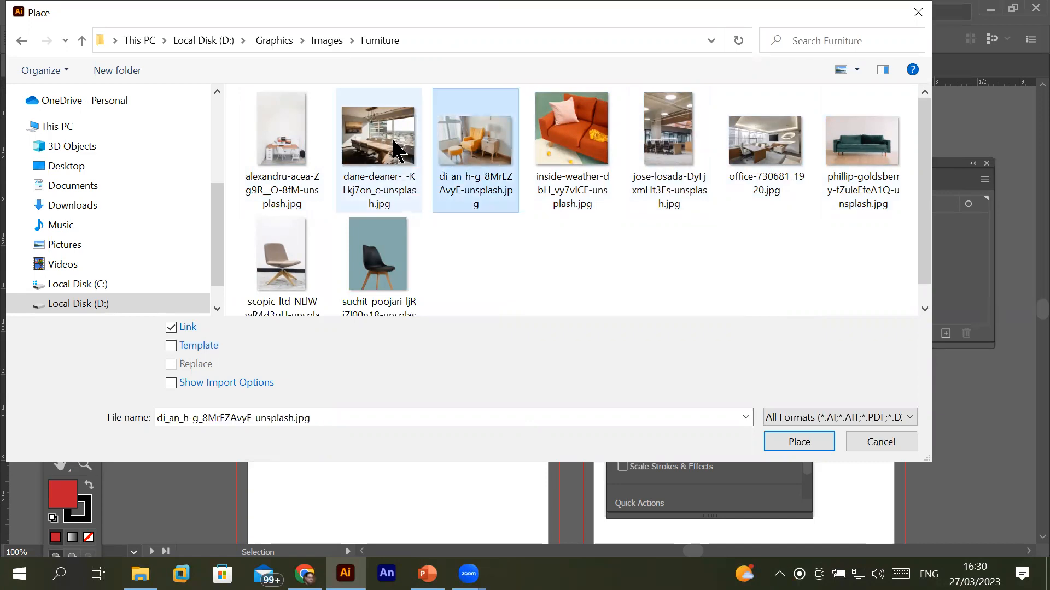
click(397, 151)
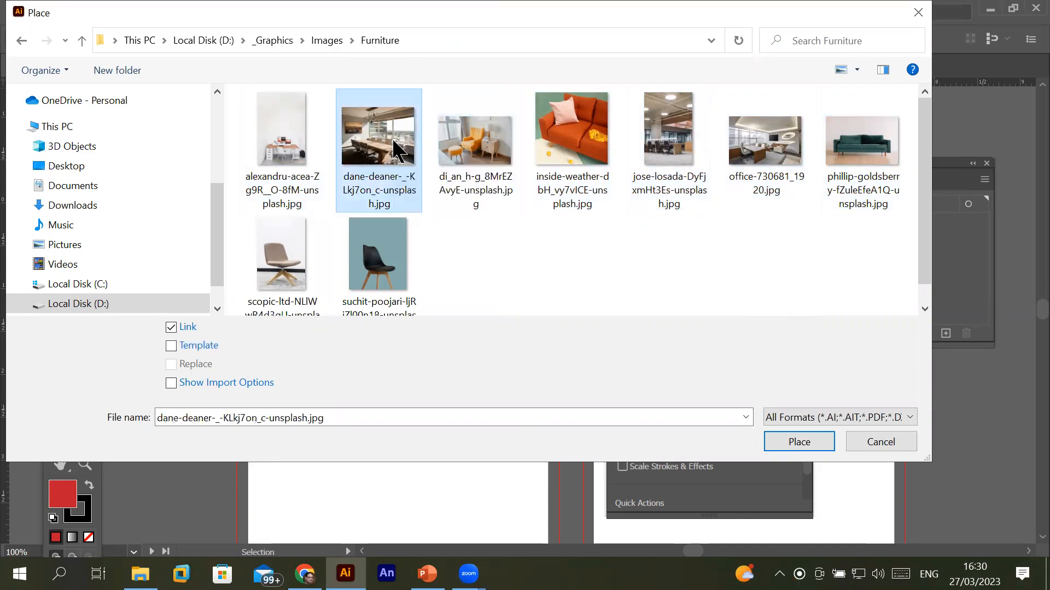
ctrl+click(481, 152)
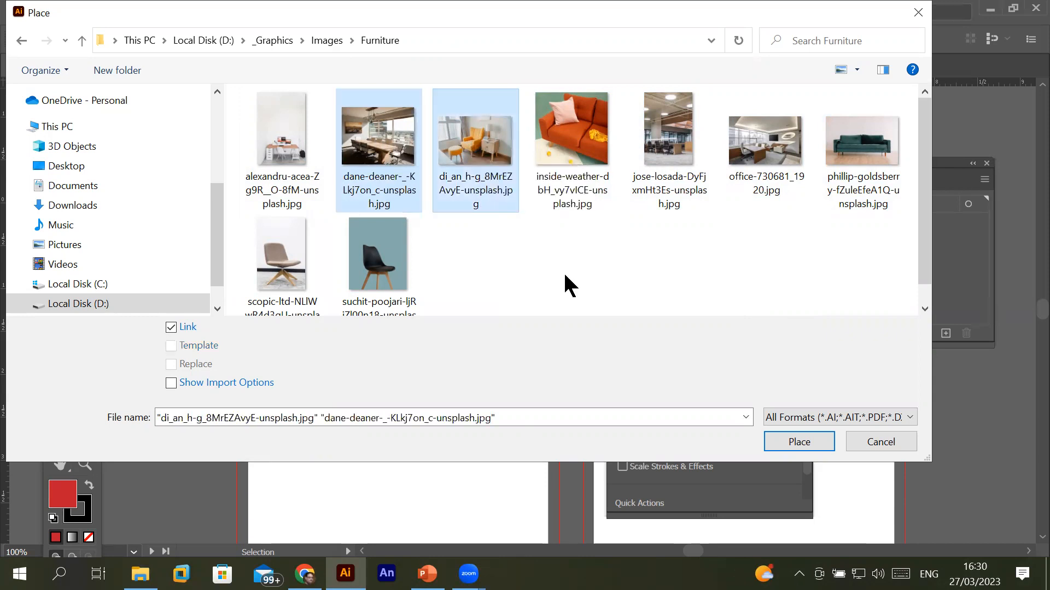
ctrl+click(672, 137)
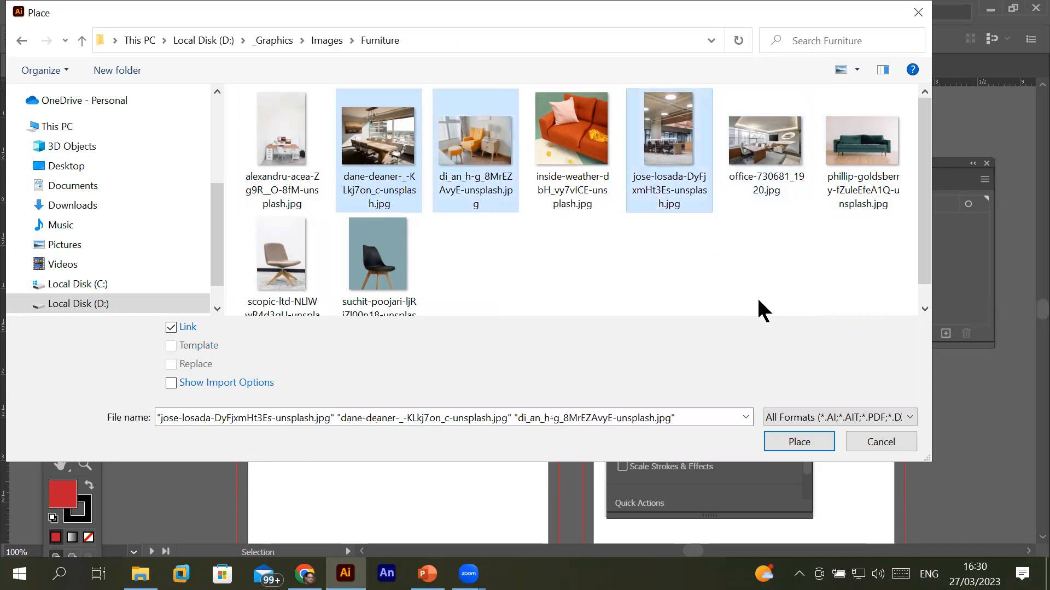
ctrl+click(775, 151)
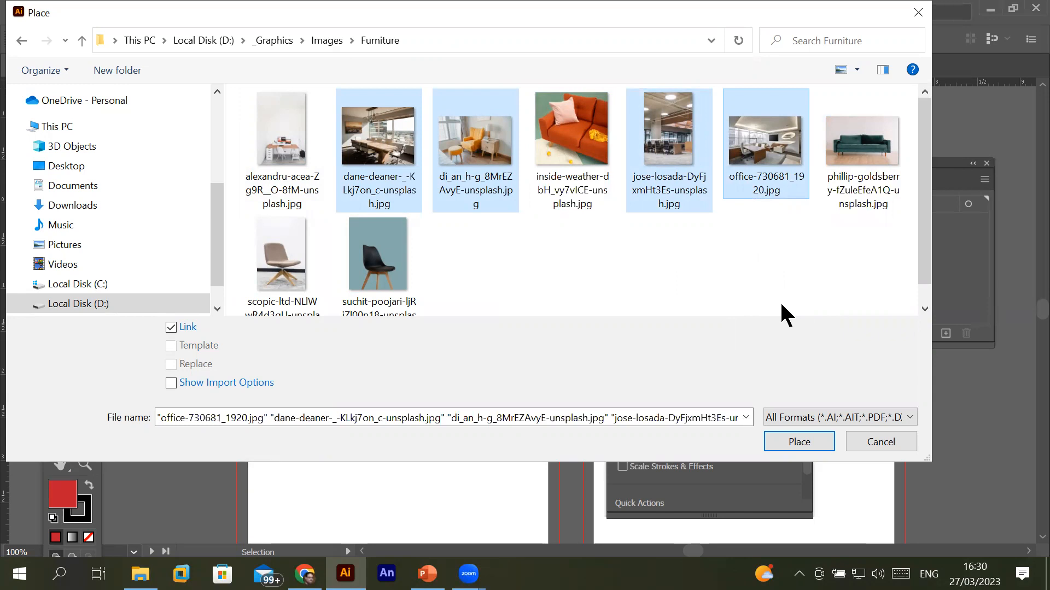
click(795, 440)
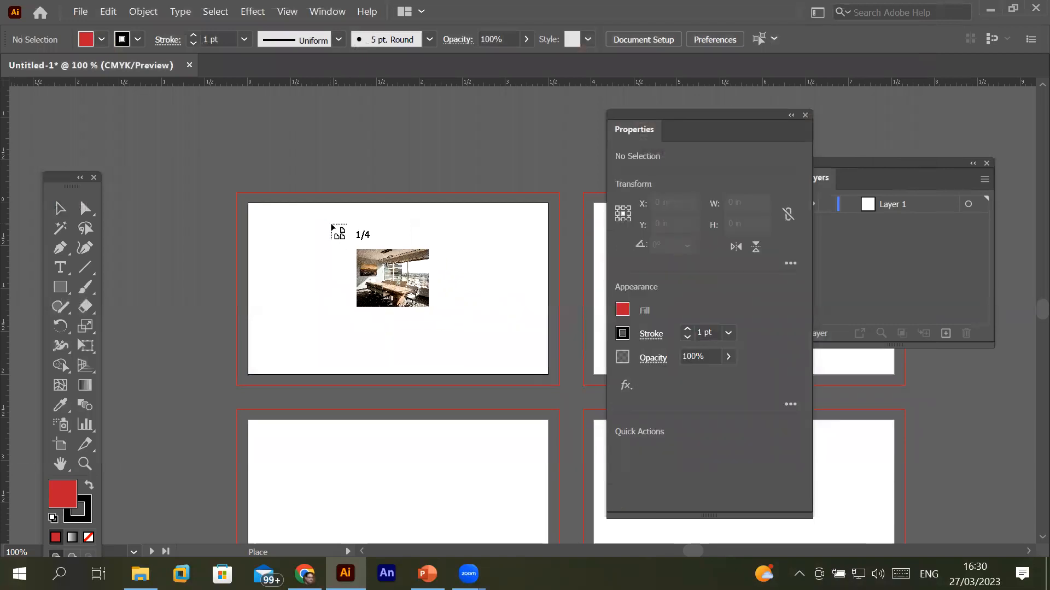
- Place the four loaded photos at separate spots on the first artboard, making the meeting room photo about 0.84 in wide
scroll(332, 226, up, 2)
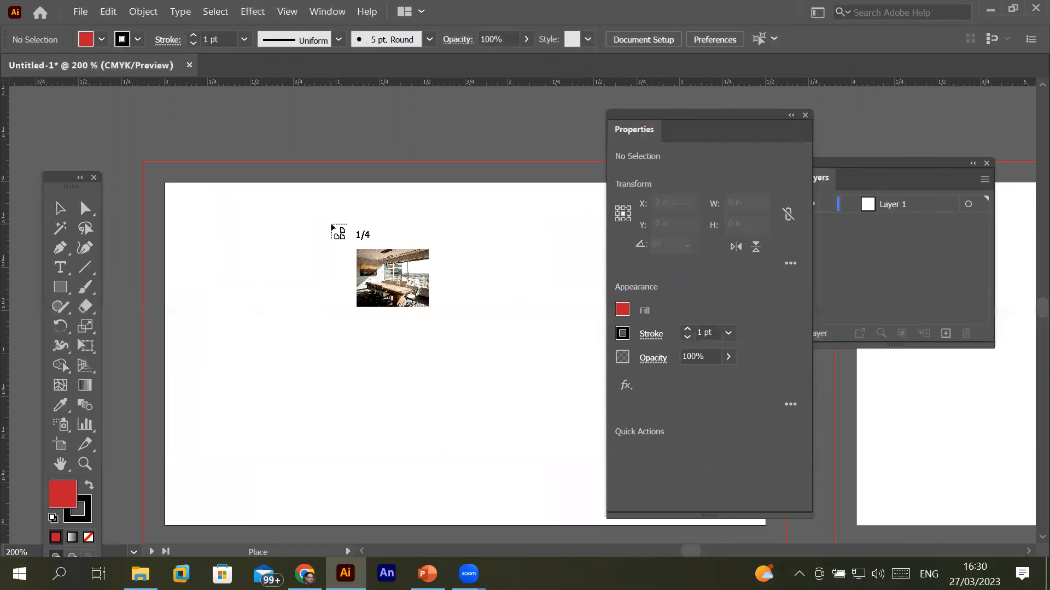
drag(183, 287, 338, 406)
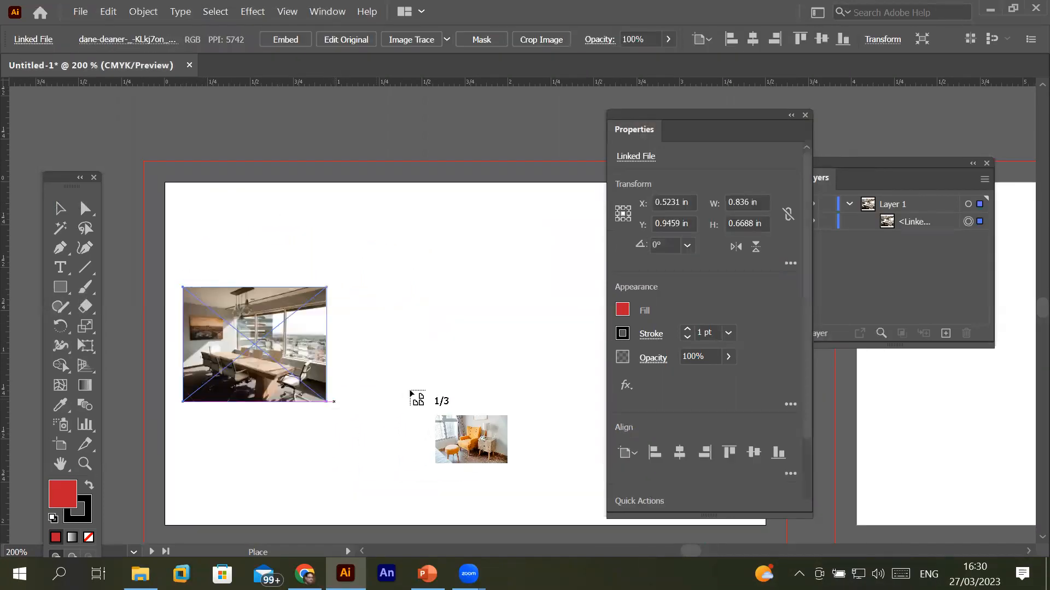
scroll(438, 305, down, 1)
key(space)
drag(482, 303, 394, 278)
drag(207, 229, 265, 305)
drag(281, 263, 350, 309)
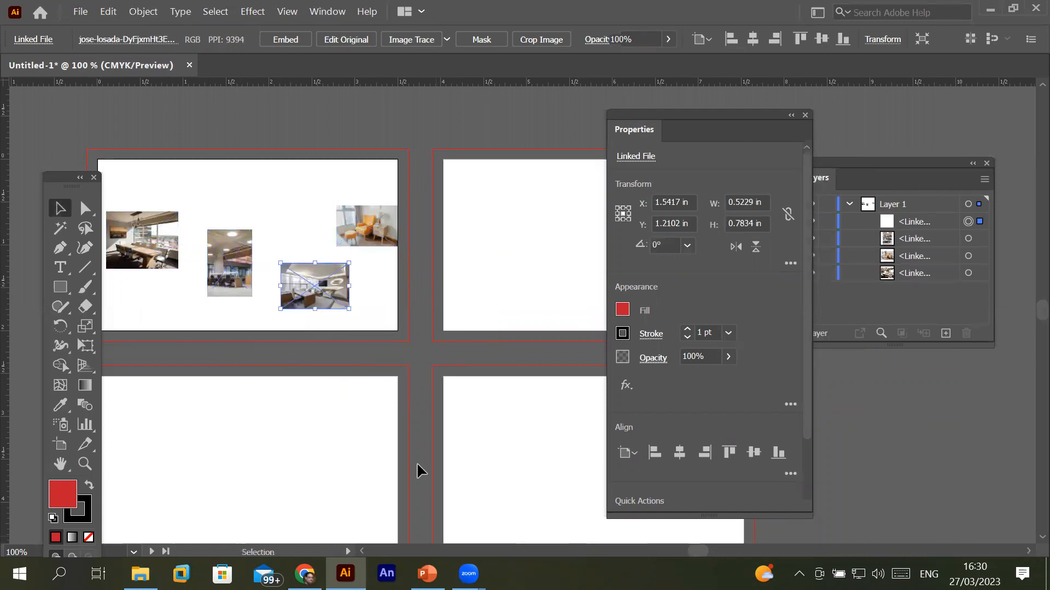
- Move the meeting room photo to about X 0.66 in, Y 0.65 in, and set only its width to 0.625 in
scroll(155, 270, up, 2)
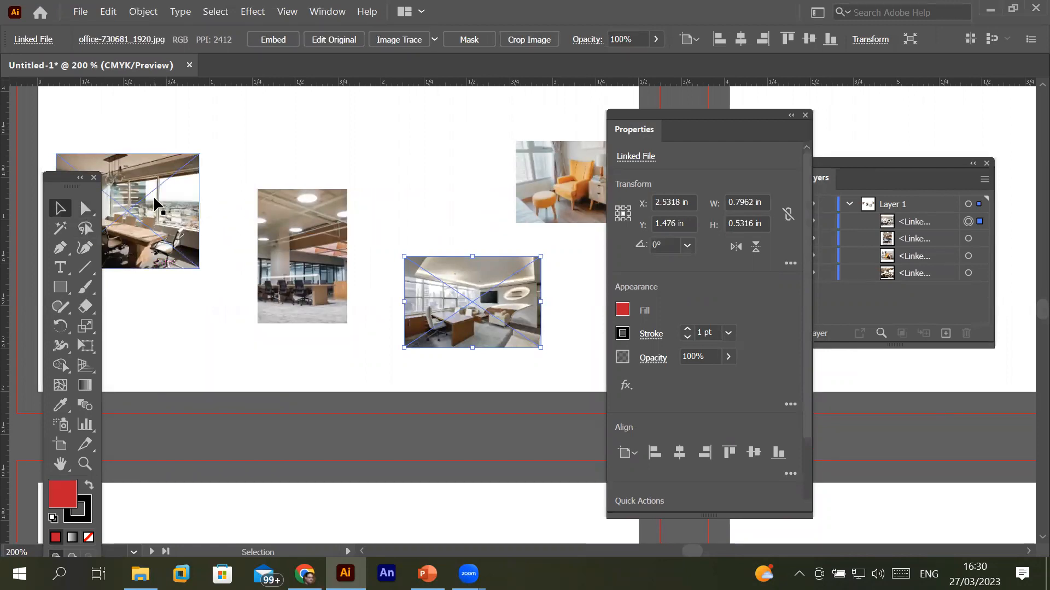
drag(154, 195, 176, 144)
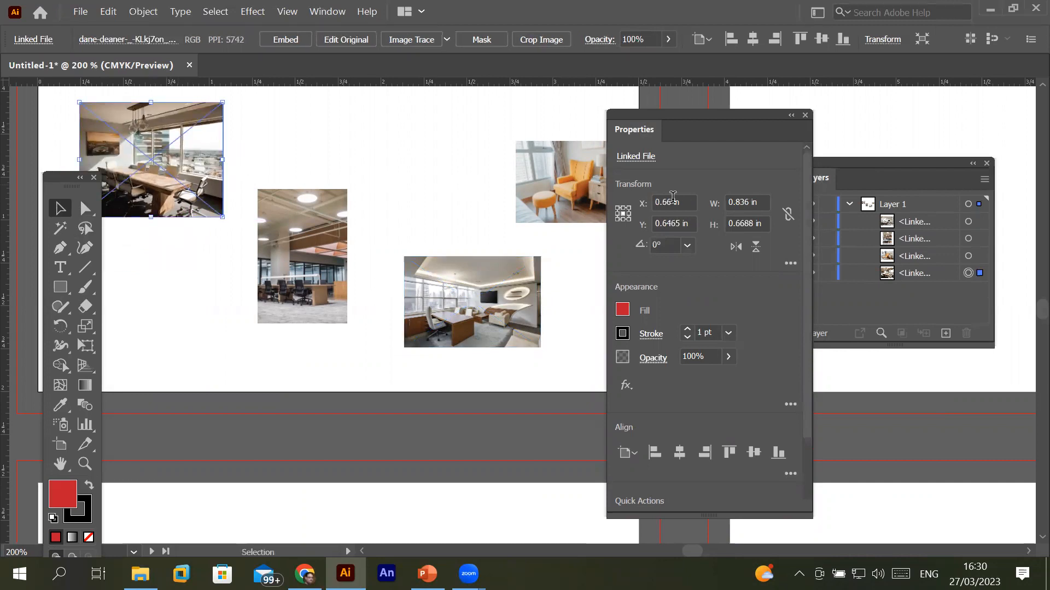
click(752, 202)
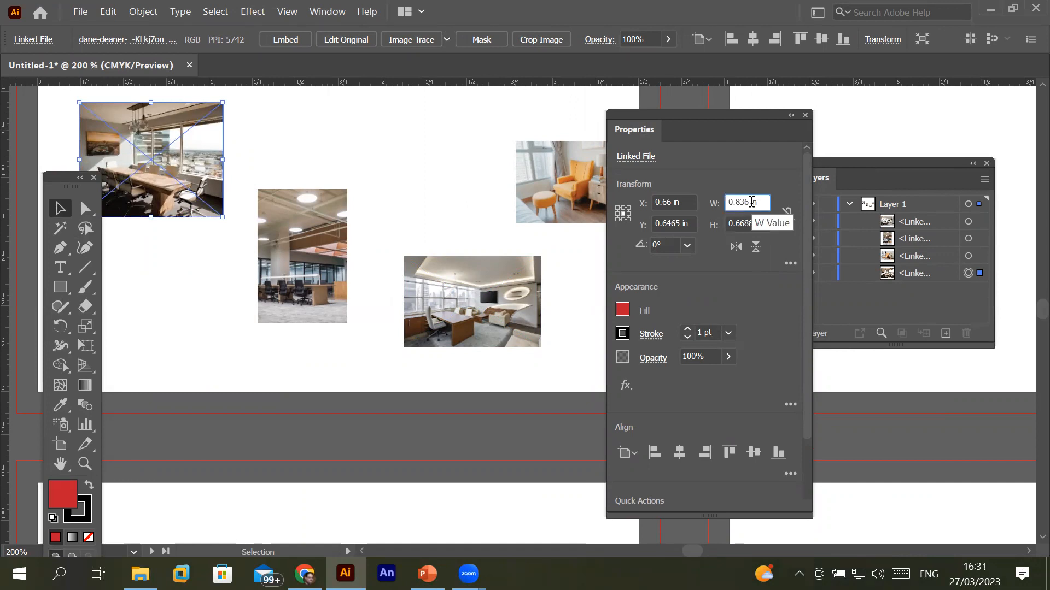
scroll(752, 203, up, 10)
scroll(751, 203, down, 3)
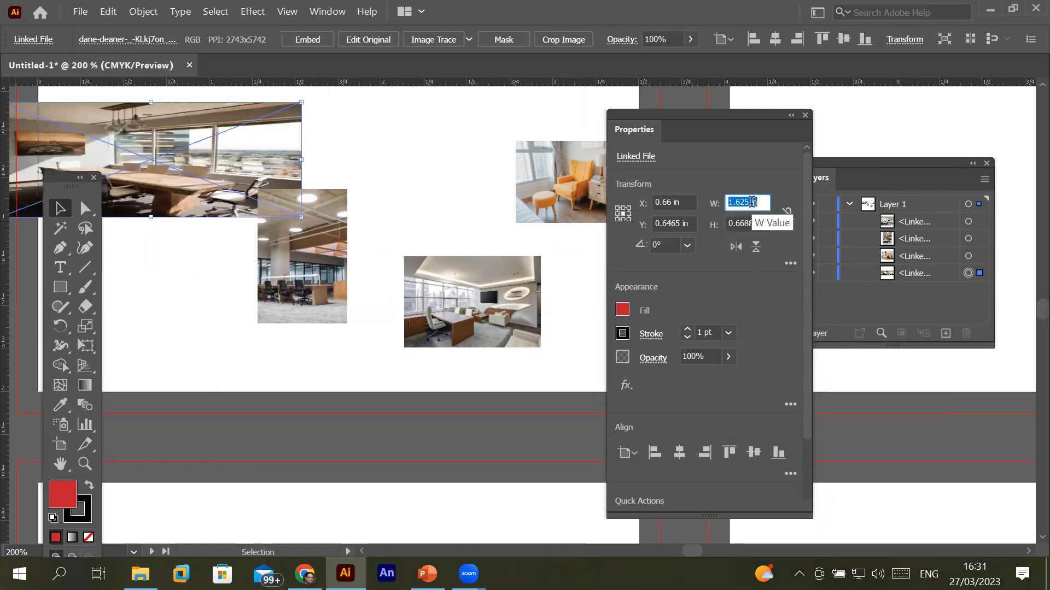
scroll(751, 202, down, 10)
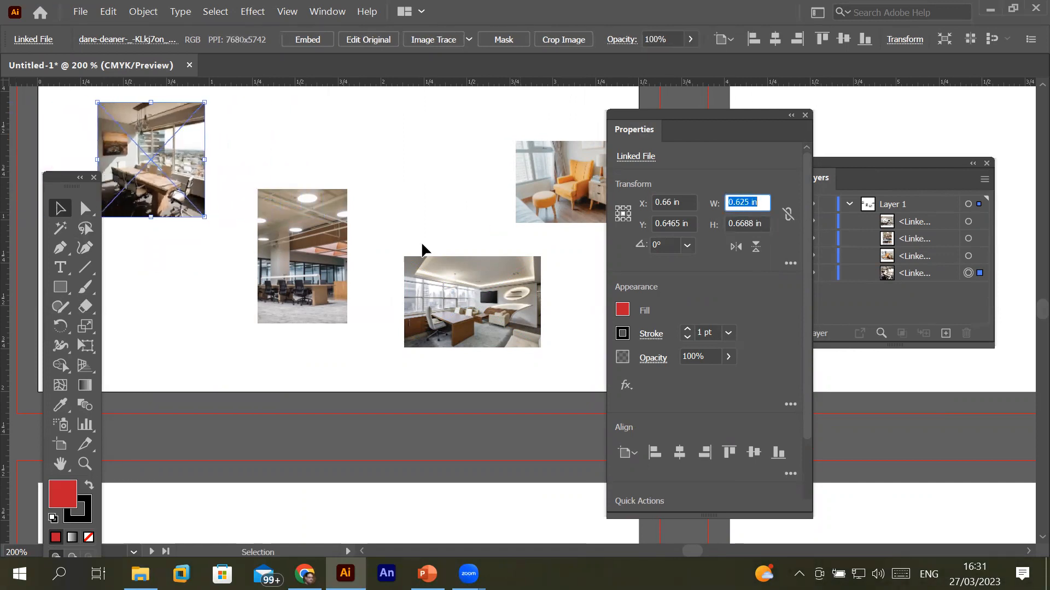
- Try stretching the open-plan office photo horizontally to about 1.5 in wide, undo the stretch and select the office-730681_1920.jpg photo
click(343, 249)
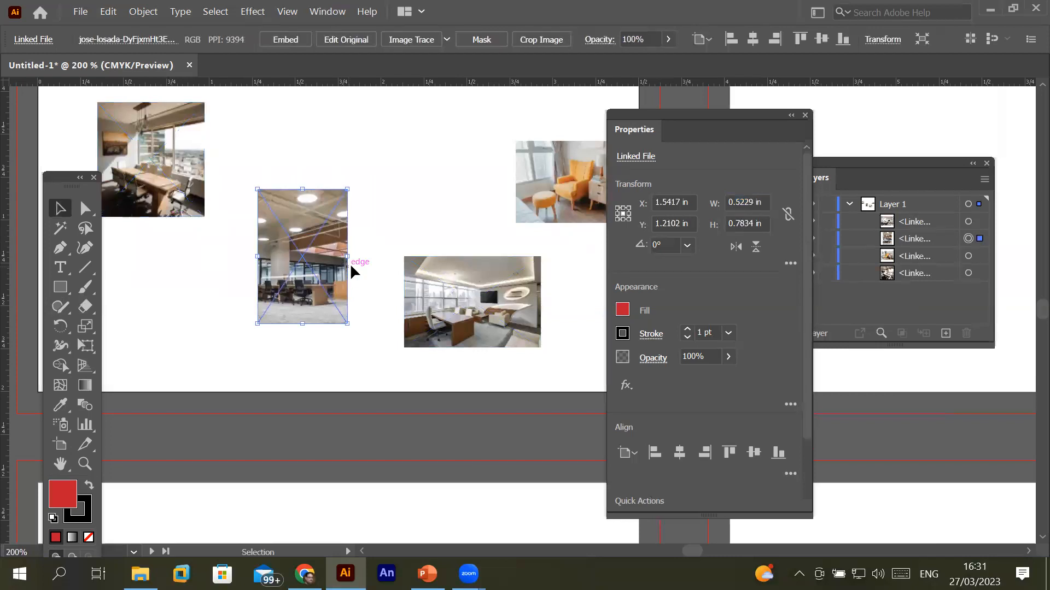
drag(346, 255, 516, 280)
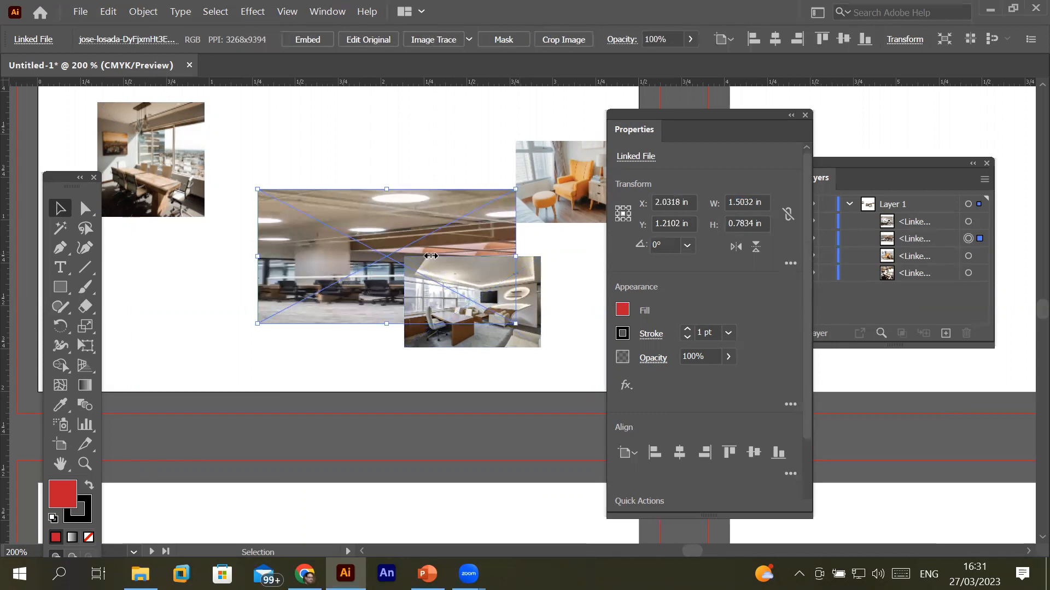
key(ctrl+z)
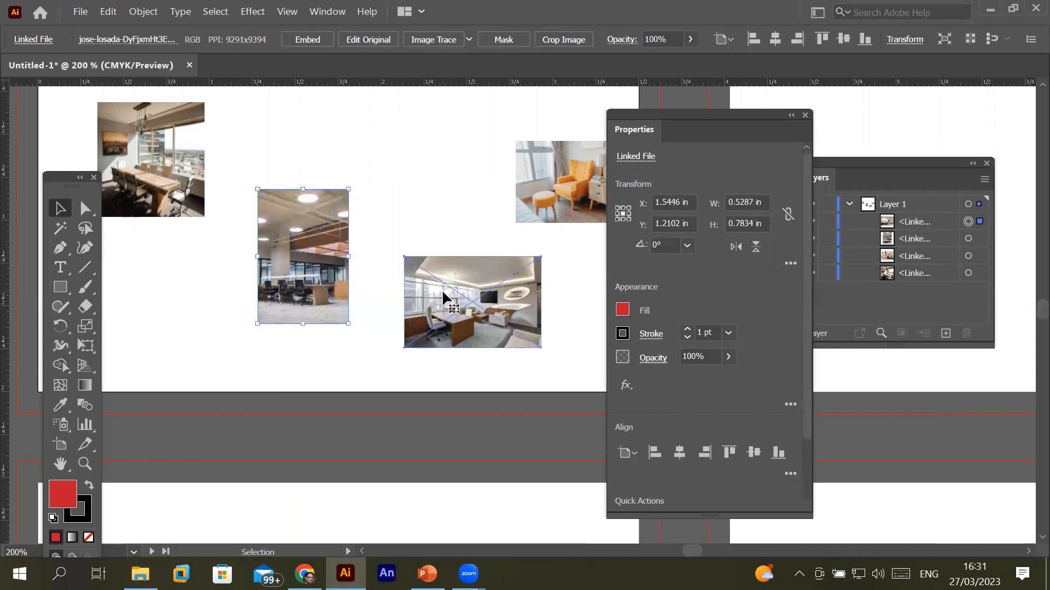
click(444, 298)
mouse_move(473, 256)
mouse_down()
mouse_move(486, 167)
mouse_move(471, 256)
mouse_up()
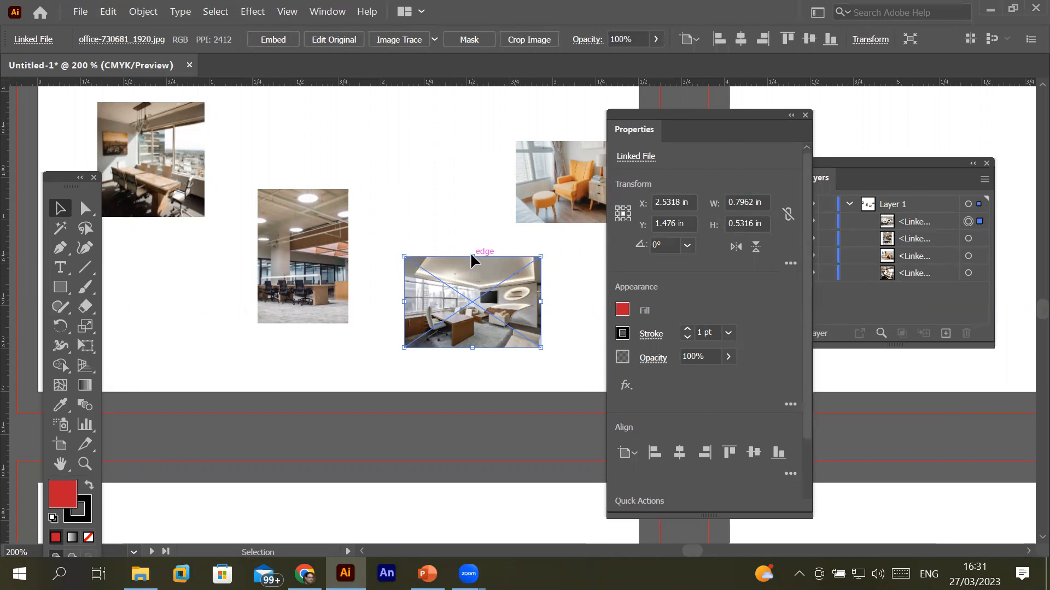
- Move the meeting room photo to about X 0.81 in, Y 0.44 in on the first artboard
click(153, 159)
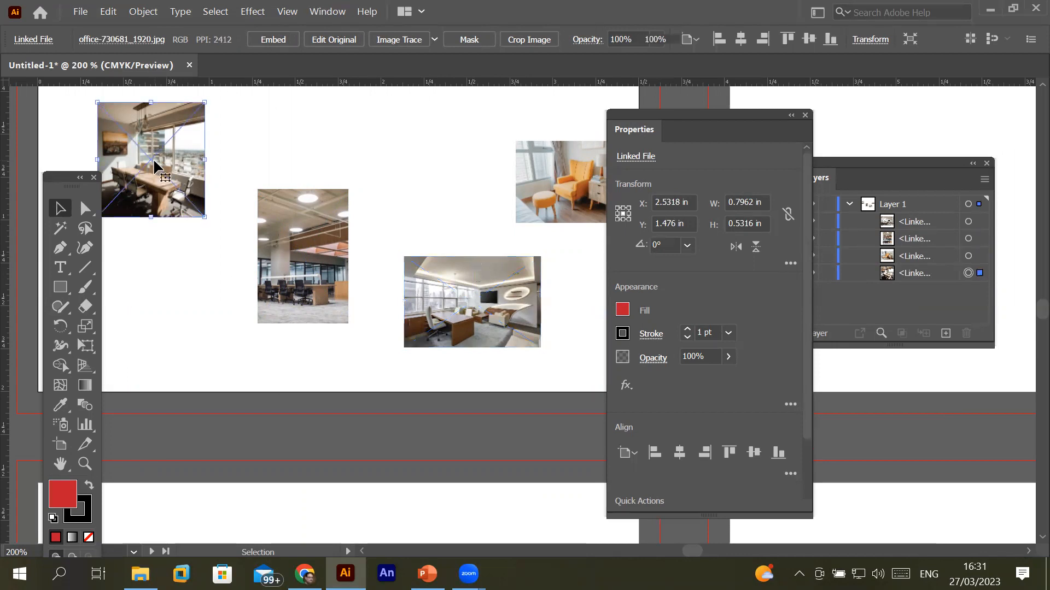
scroll(222, 123, down, 2)
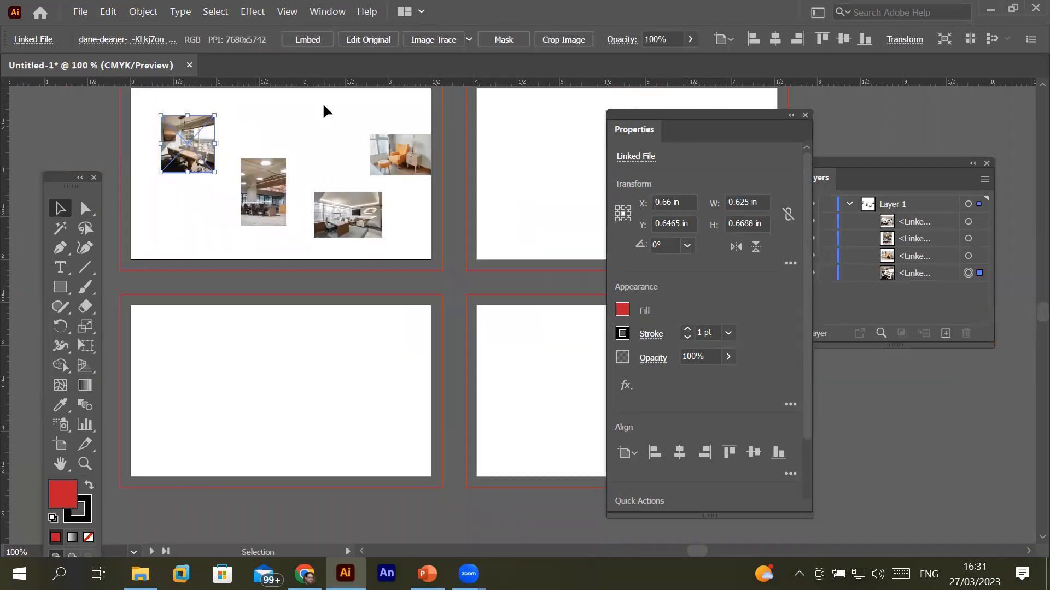
key(space)
drag(322, 103, 426, 213)
drag(297, 259, 309, 241)
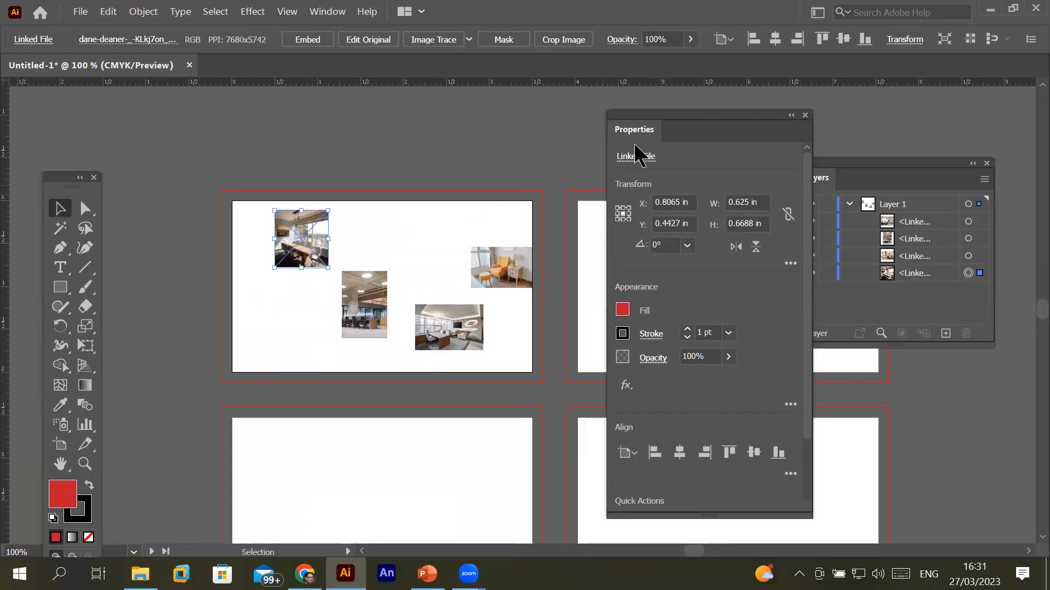
- Set the meeting room photo's reference point to its top-left corner and magnify the screen to 200% with Magnifier
click(671, 203)
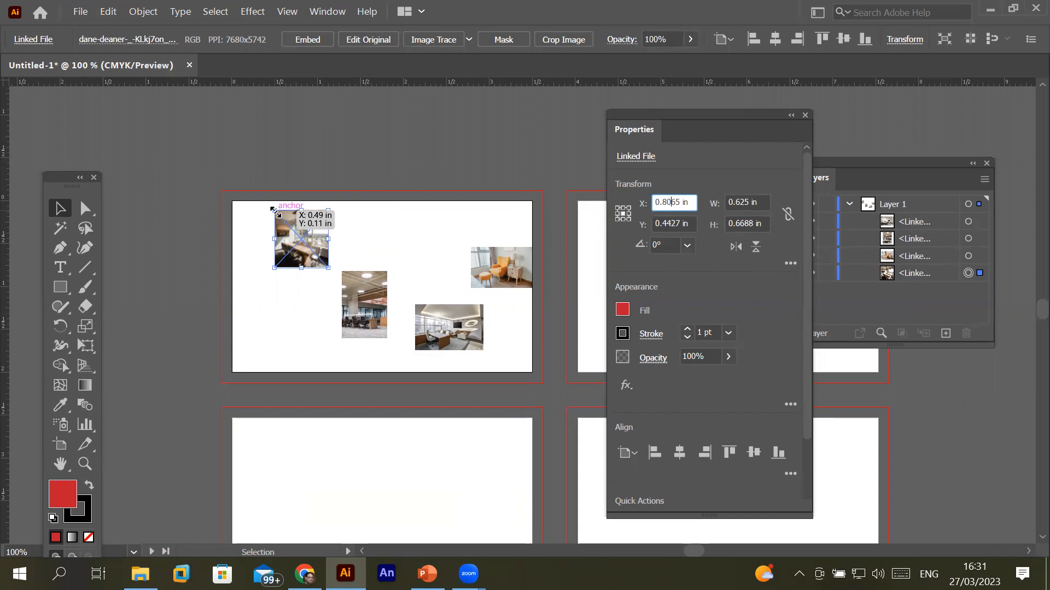
click(618, 209)
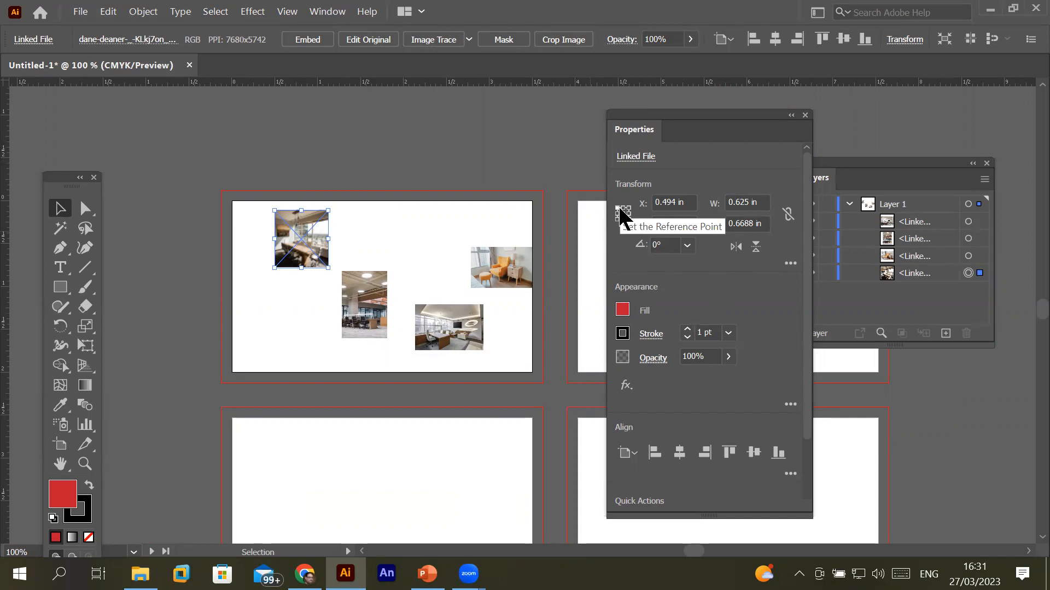
key(super+plus)
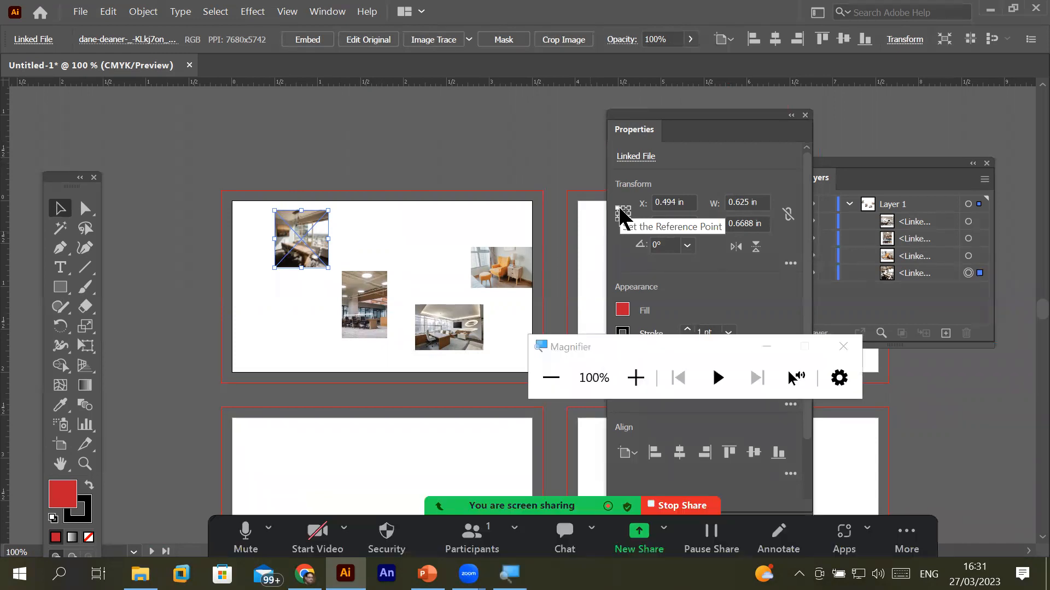
click(636, 378)
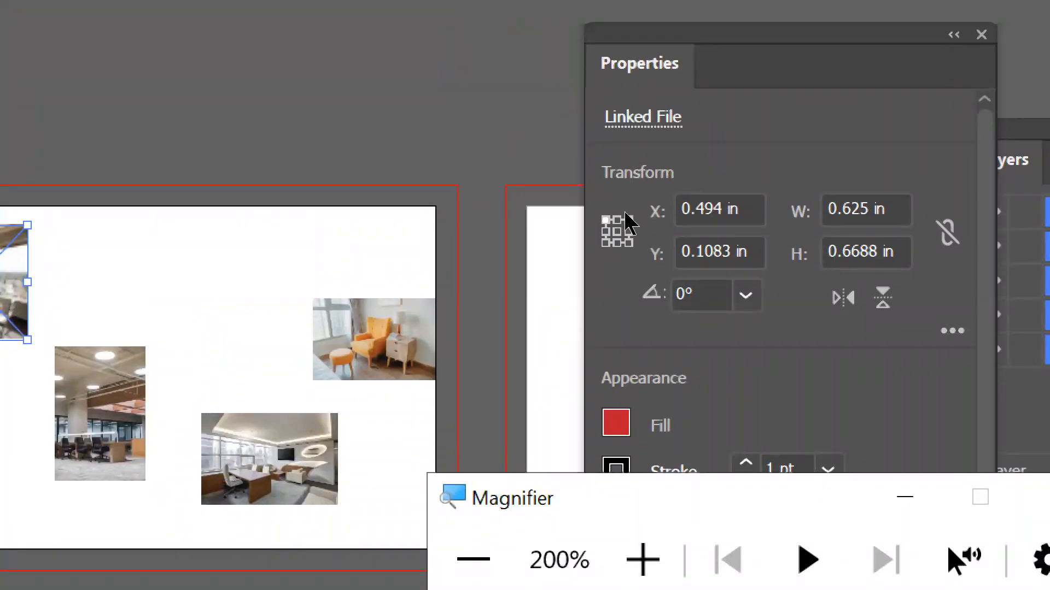
- Set the photo's reference point to its centre and position it at X 0 in, Y 0 in
click(618, 231)
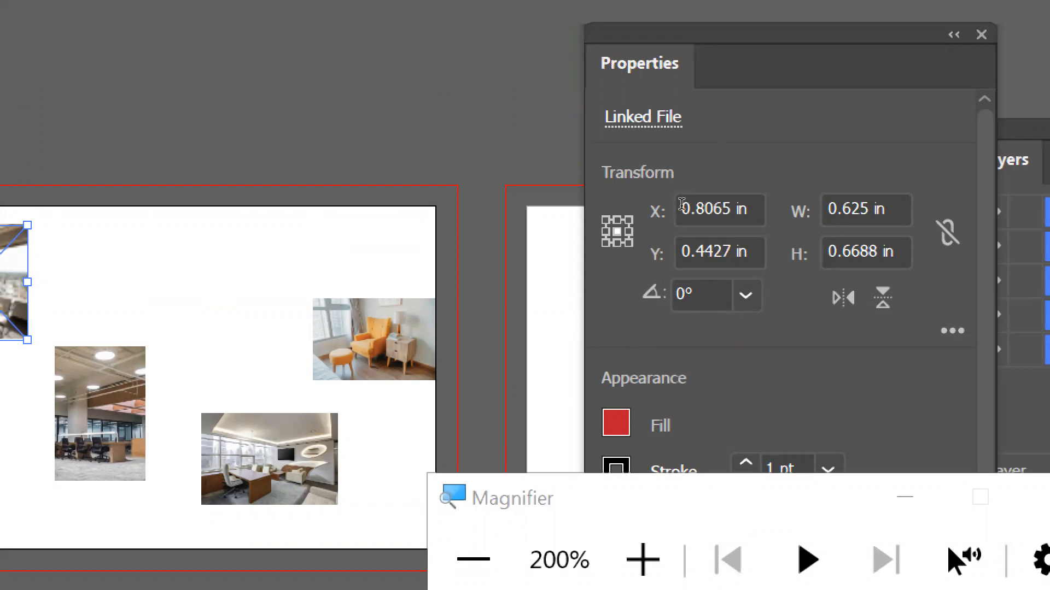
click(652, 204)
key(shift+Home)
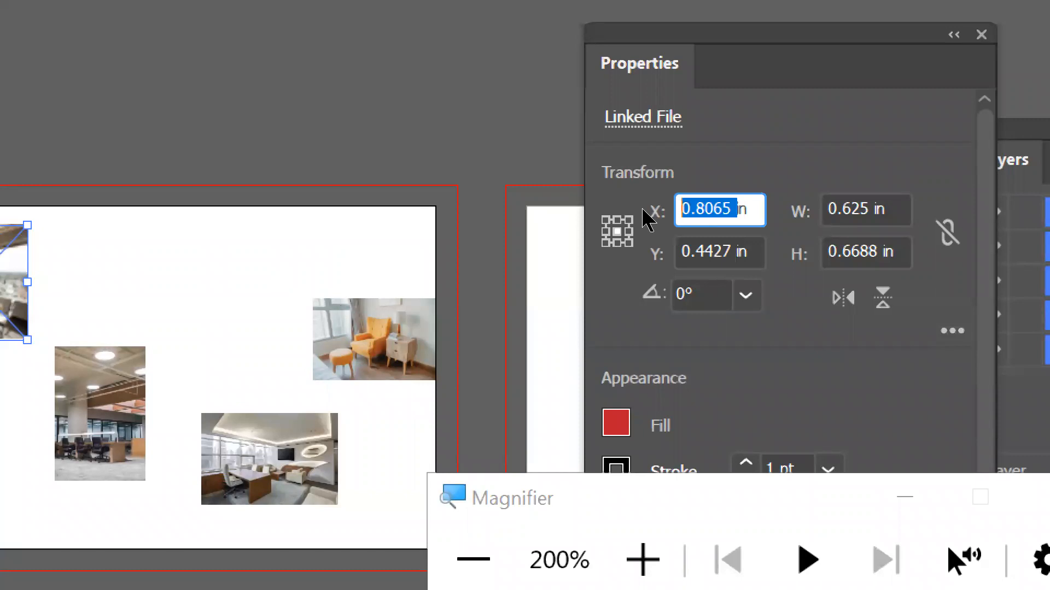
text(0)
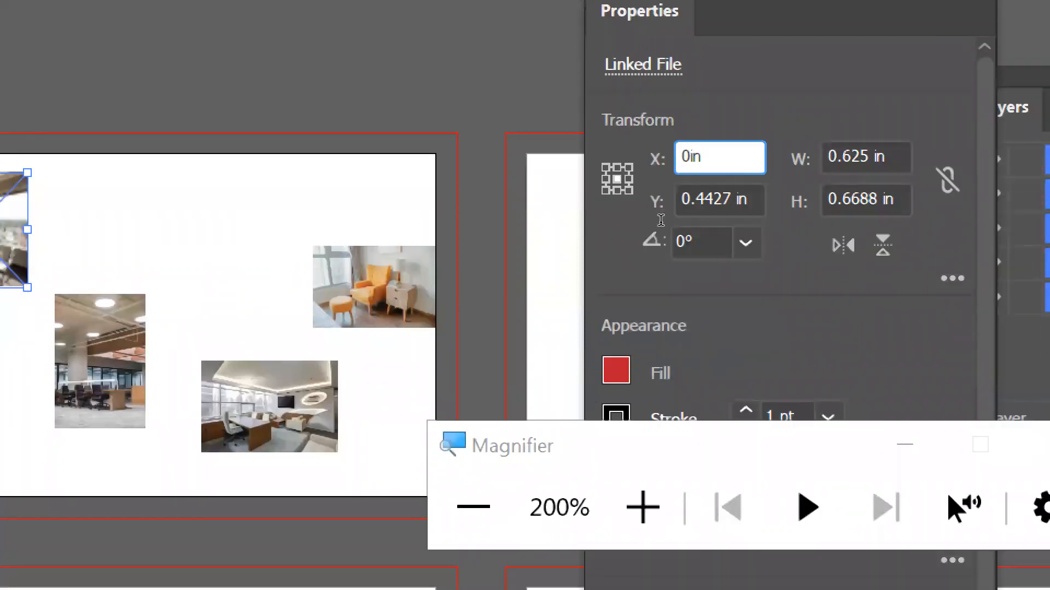
key(Tab)
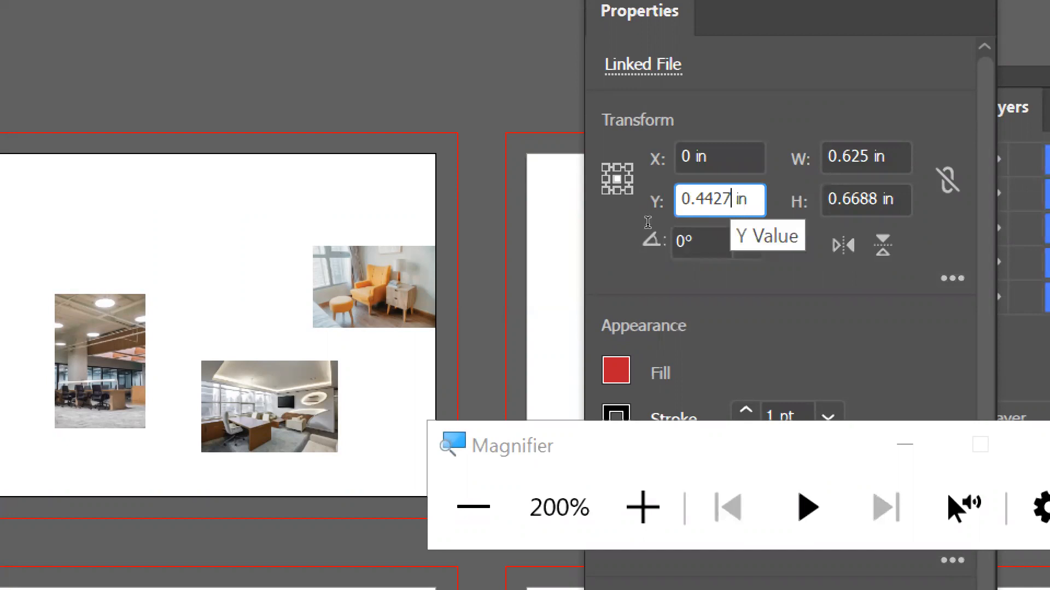
key(BackSpace)
key(BackSpace)
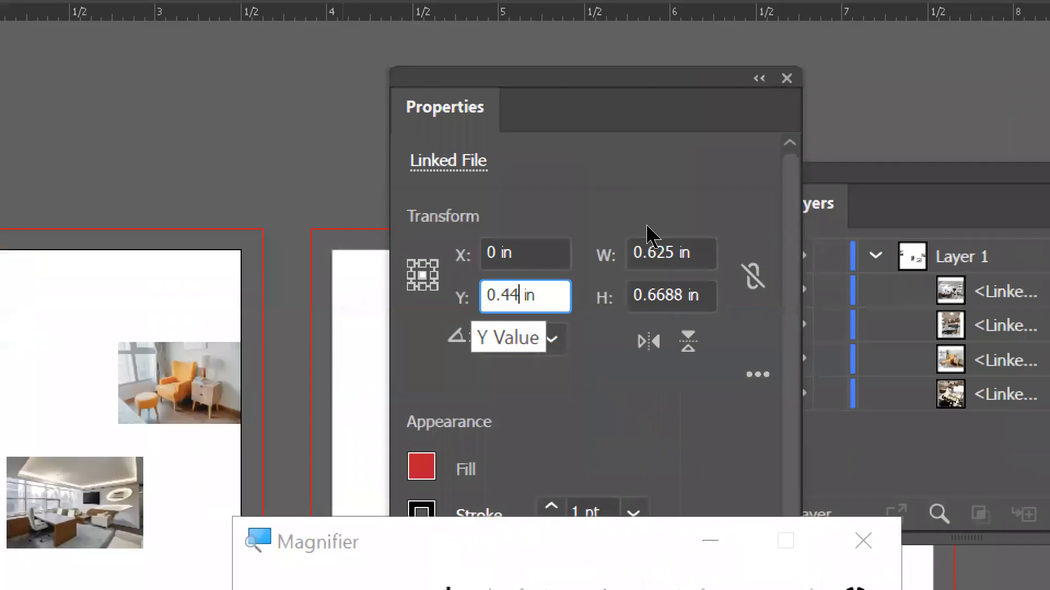
key(BackSpace)
key(BackSpace)
key(BackSpace)
key(Return)
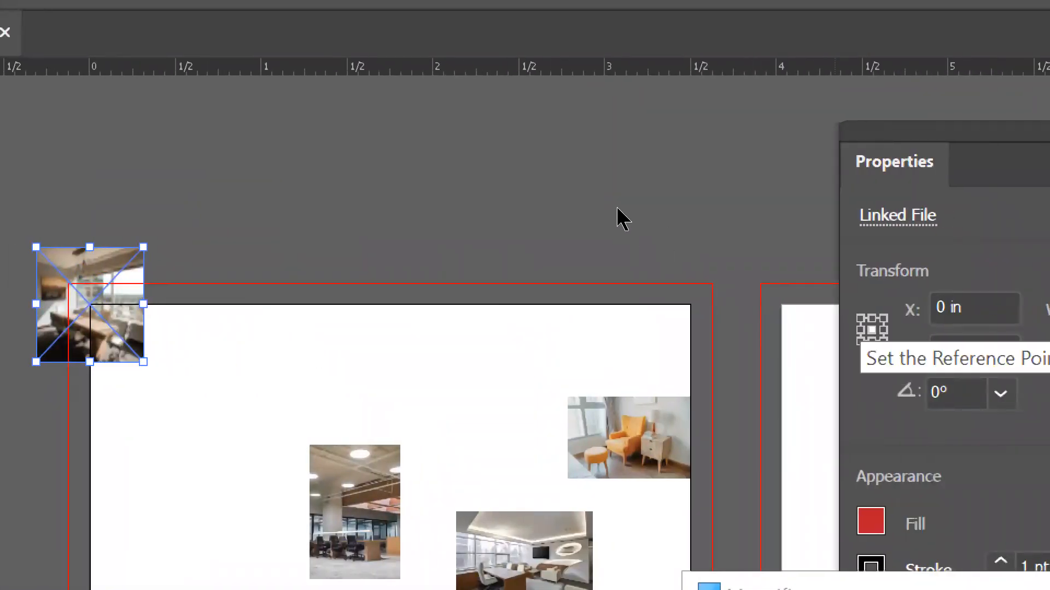
- Set the meeting room photo's reference point to its top-left corner and position it at X 0 in, Y 0 in
click(860, 318)
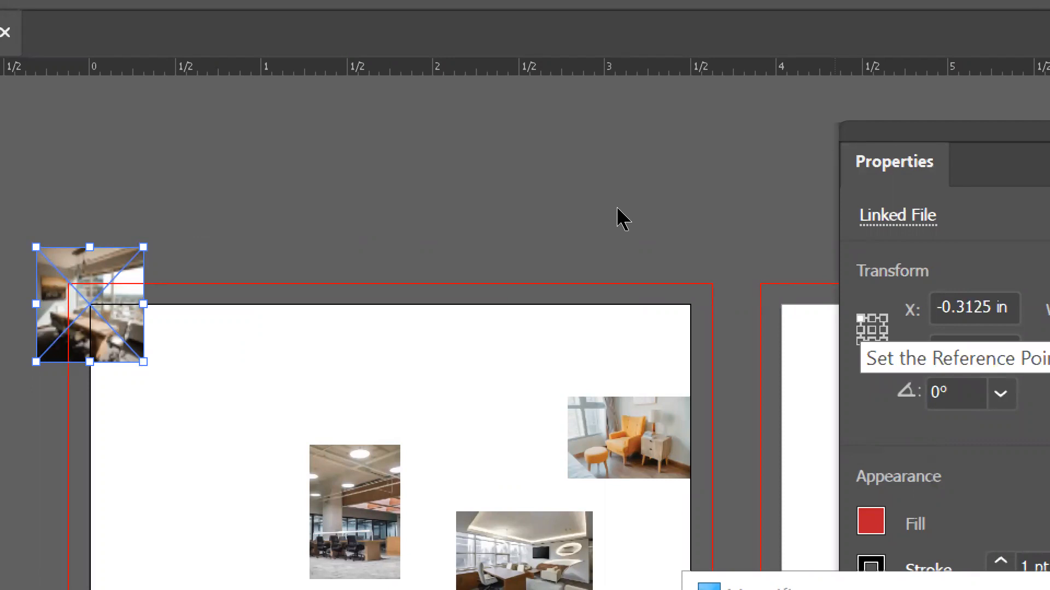
click(956, 307)
double_click(935, 308)
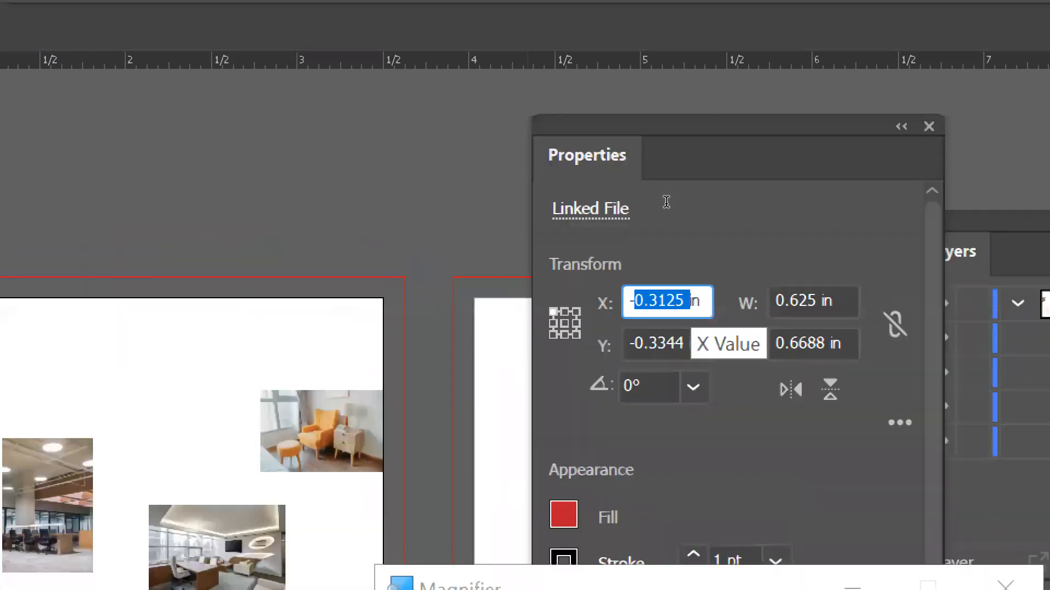
text(0)
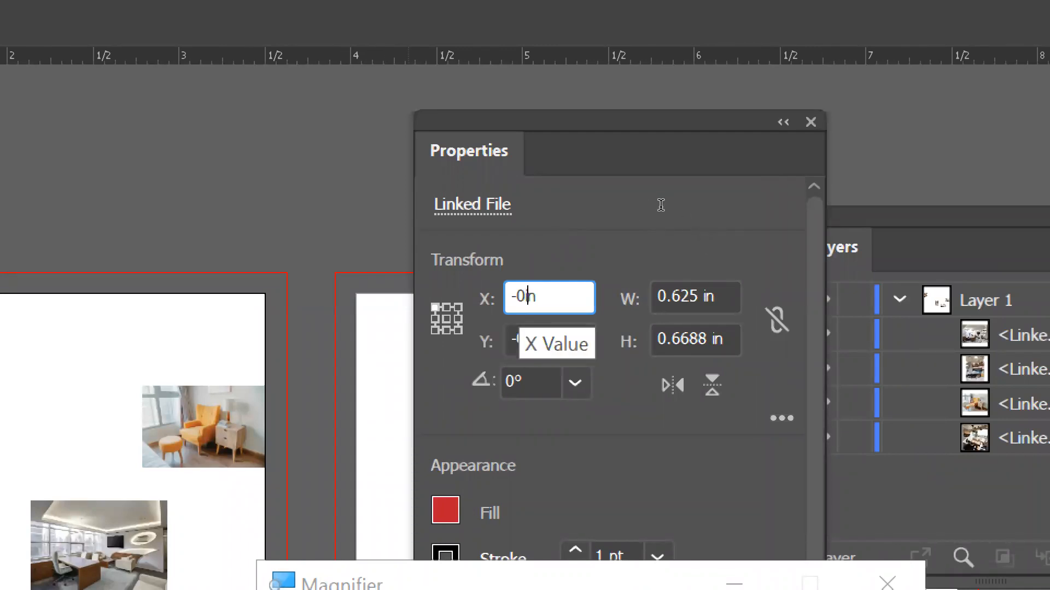
key(BackSpace)
key(BackSpace)
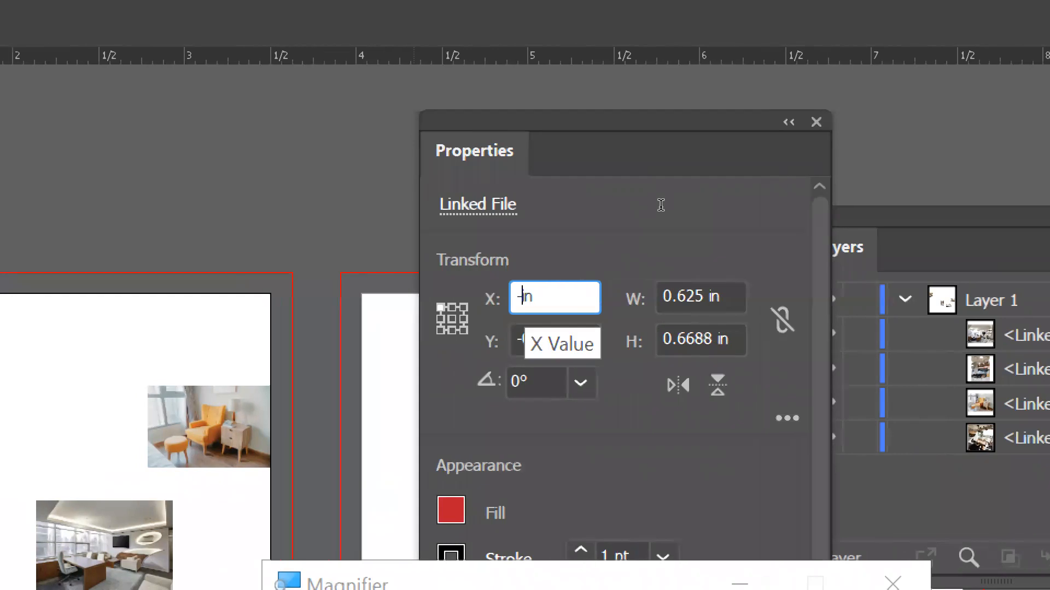
text(0)
key(Tab)
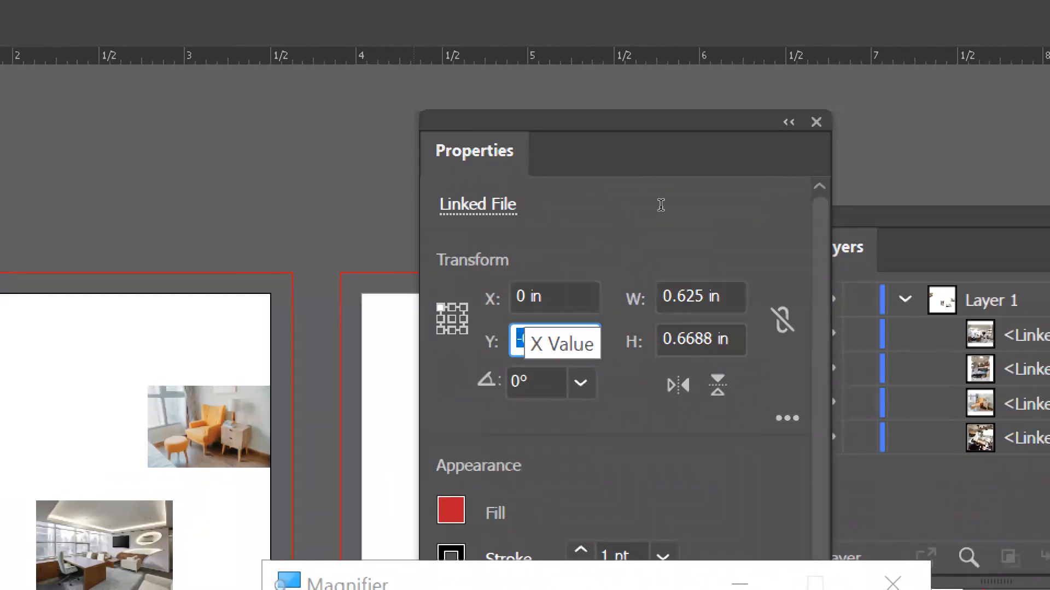
text(0)
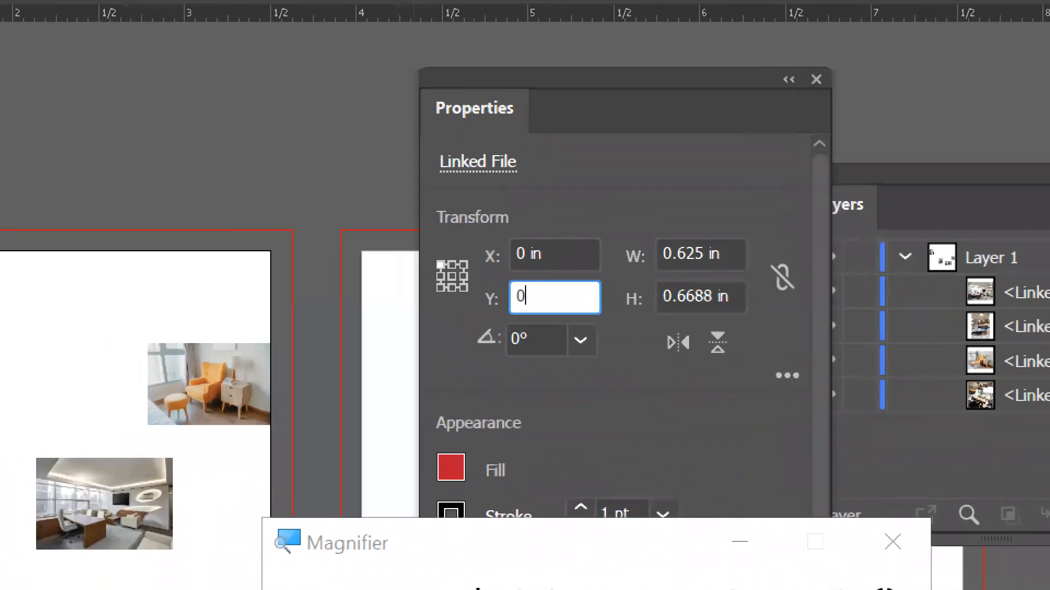
key(Return)
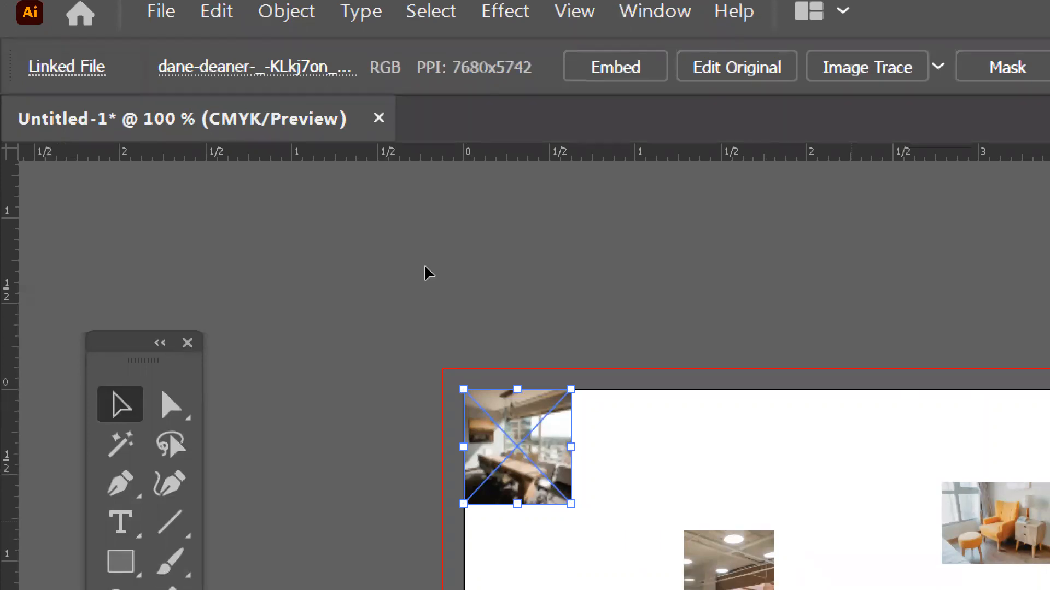
- Zoom out to 66.67%, pan around the artboards with the Hand tool and return to the Selection tool
key(ctrl+minus)
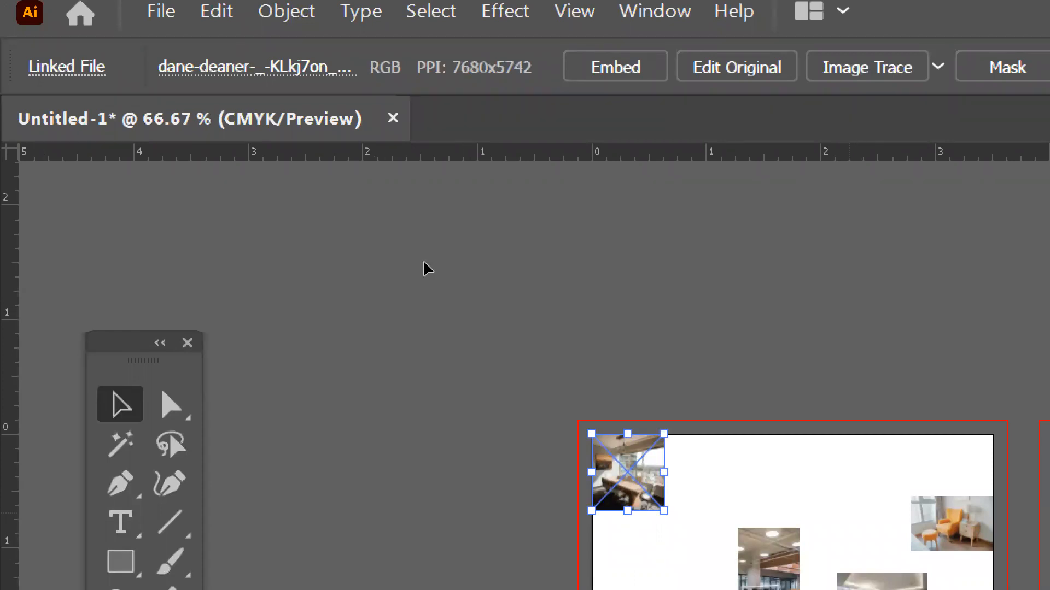
drag(422, 260, 283, 156)
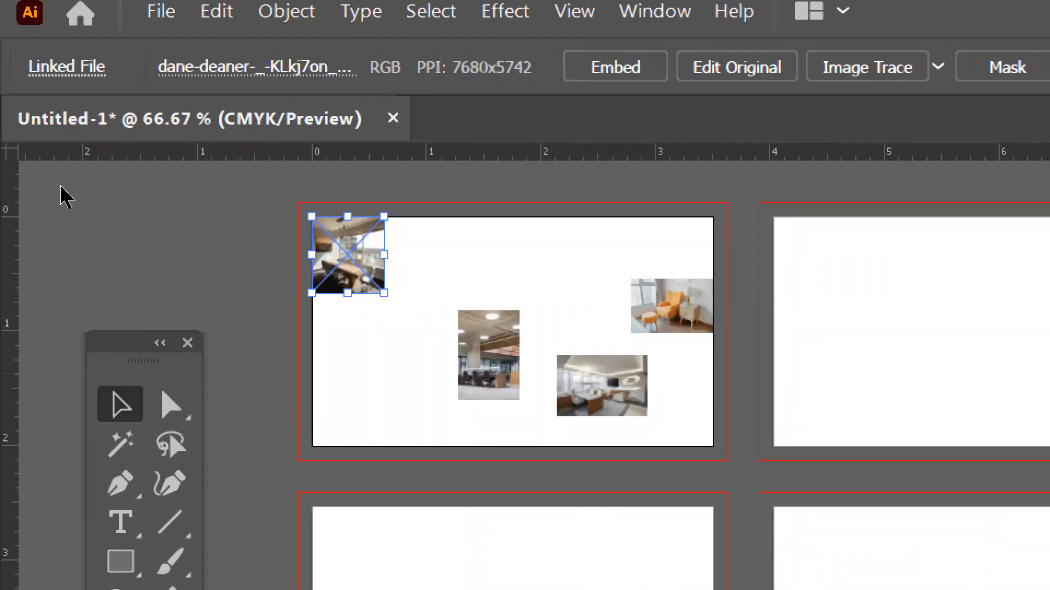
drag(134, 357, 113, 180)
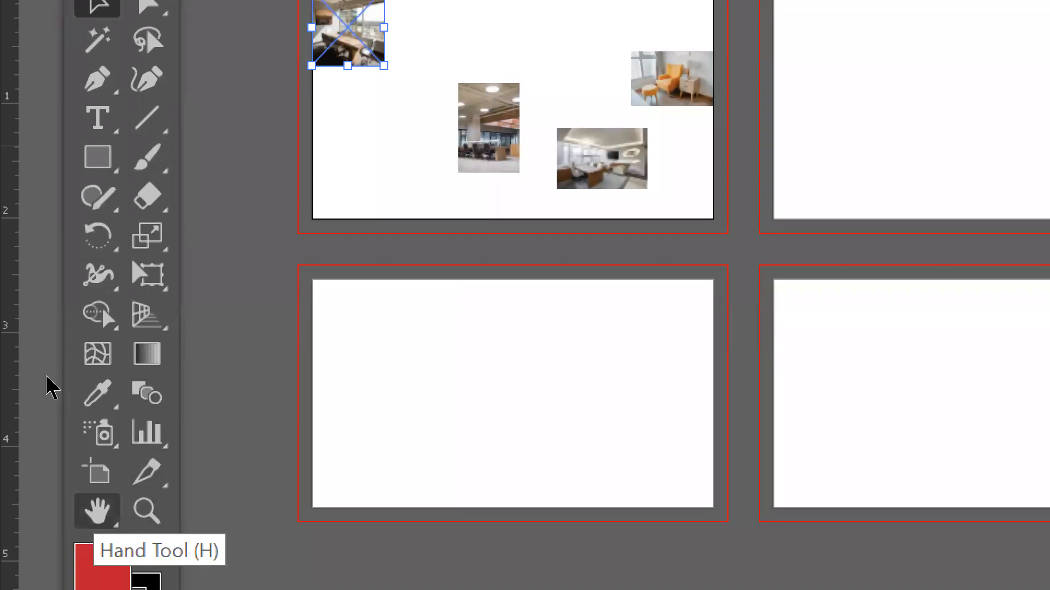
click(97, 511)
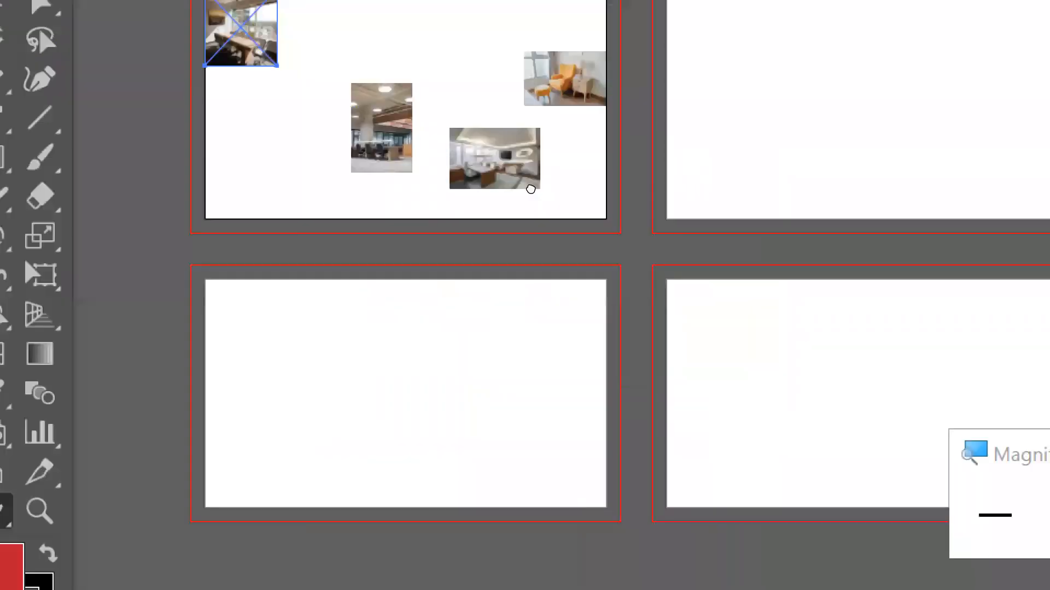
drag(529, 189, 370, 274)
drag(439, 272, 570, 59)
drag(277, 241, 363, 414)
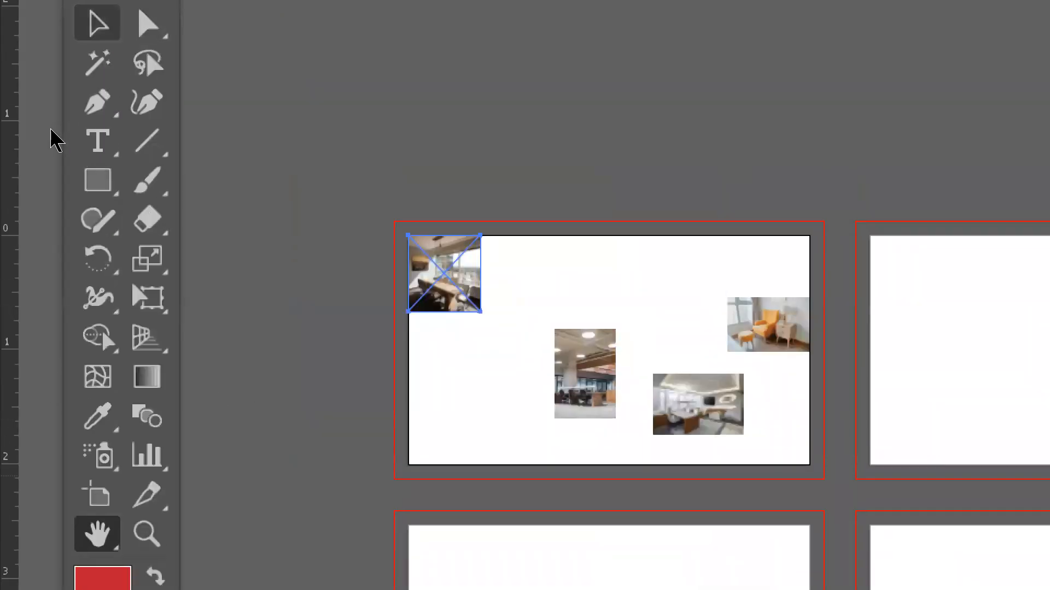
key(v)
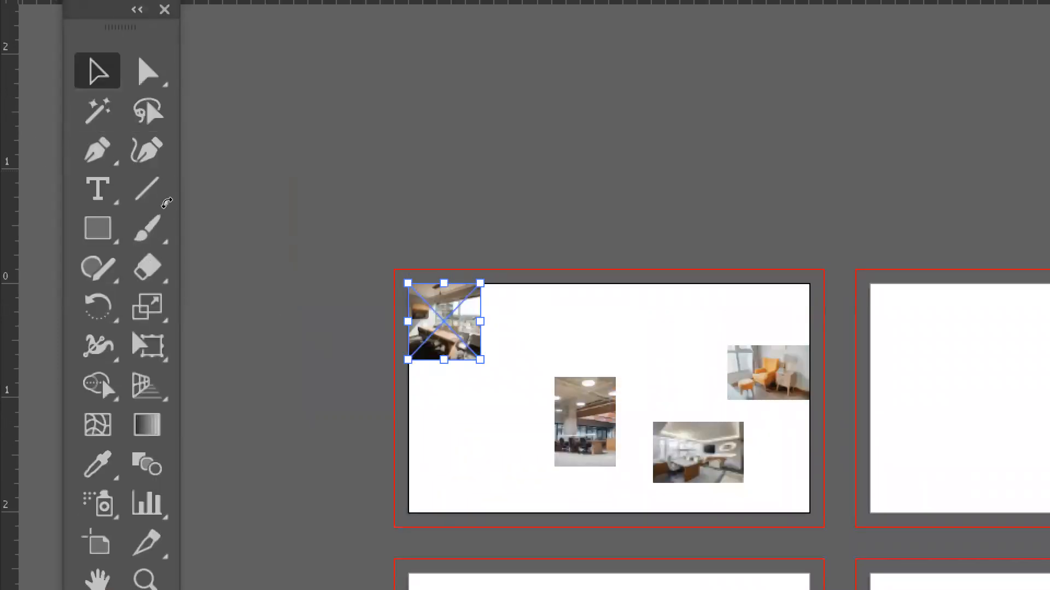
- Move the open-plan office photo to the lower-right artboard, the armchair photo to the upper-right one and the white office photo to the lower-left one
click(591, 420)
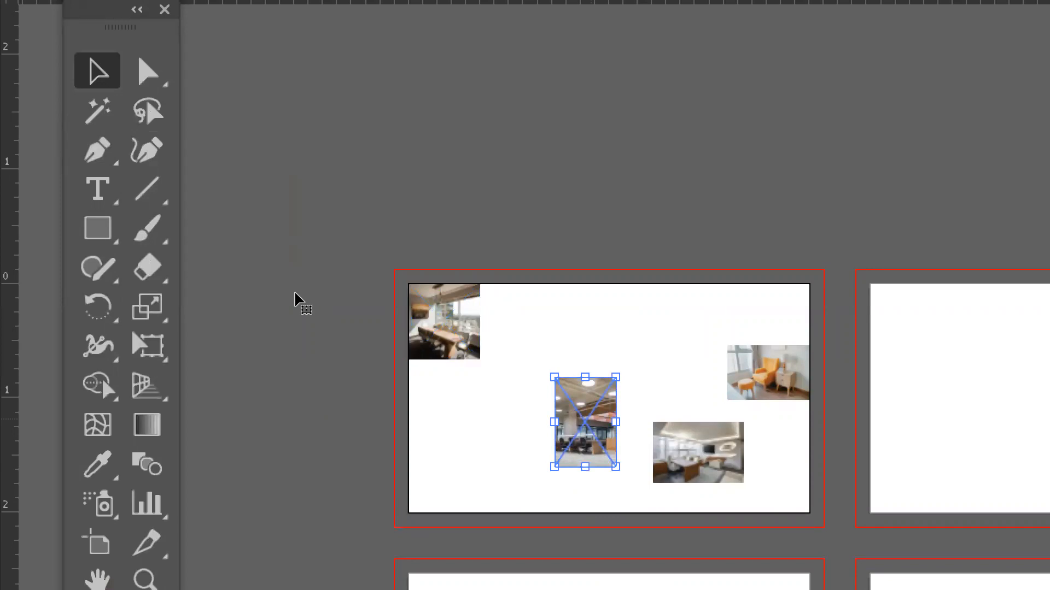
key(space)
drag(334, 233, 253, 105)
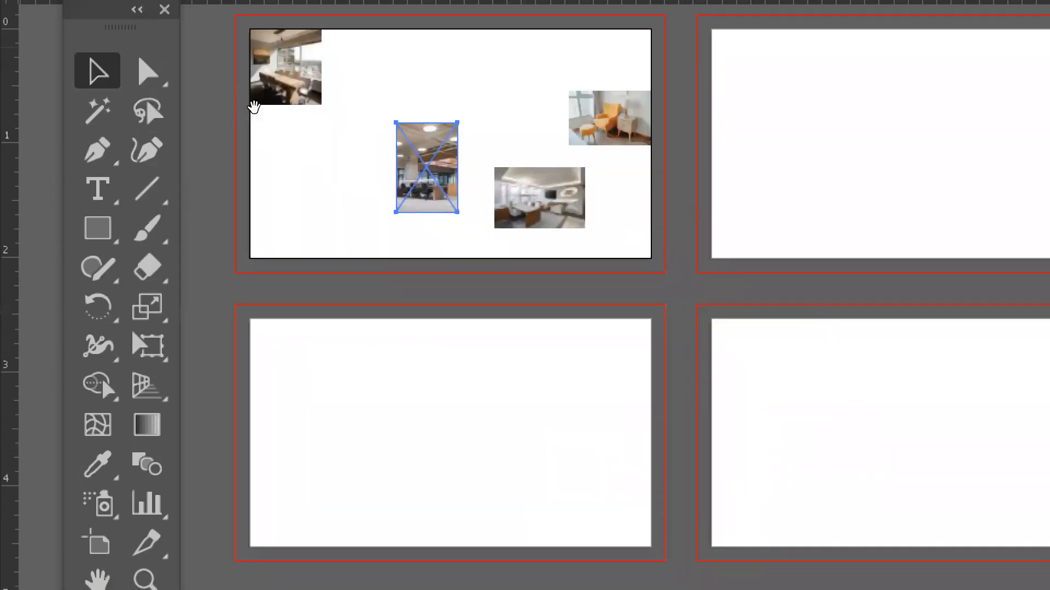
drag(202, 170, 442, 322)
click(296, 146)
drag(295, 148, 476, 160)
drag(263, 184, 147, 289)
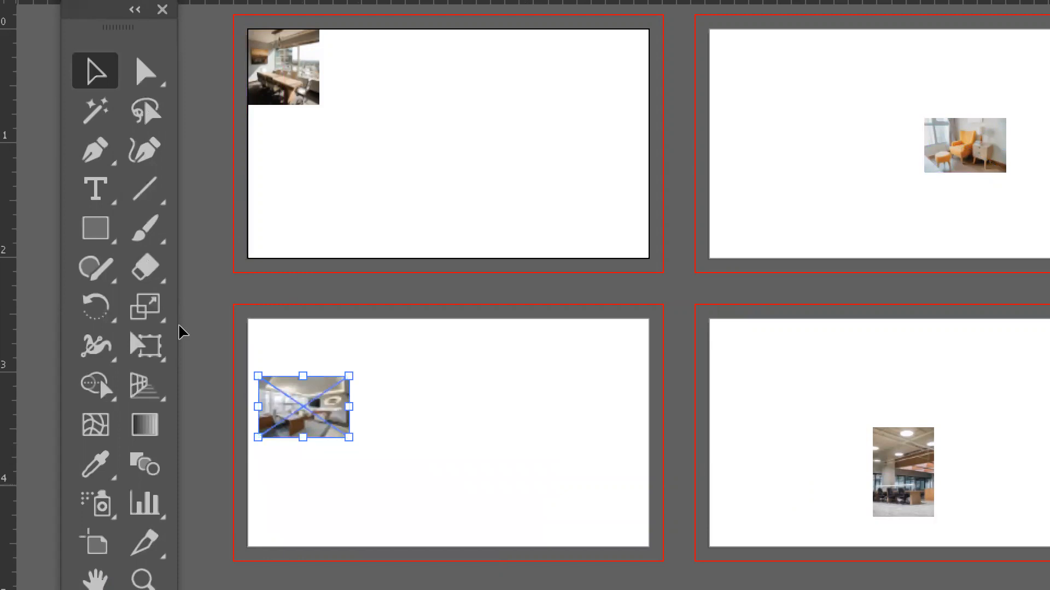
- Zoom out to 25% and move the meeting room photo to about X 1.13 in, Y 0.33 in on the first artboard
key(ctrl+equal)
click(172, 175)
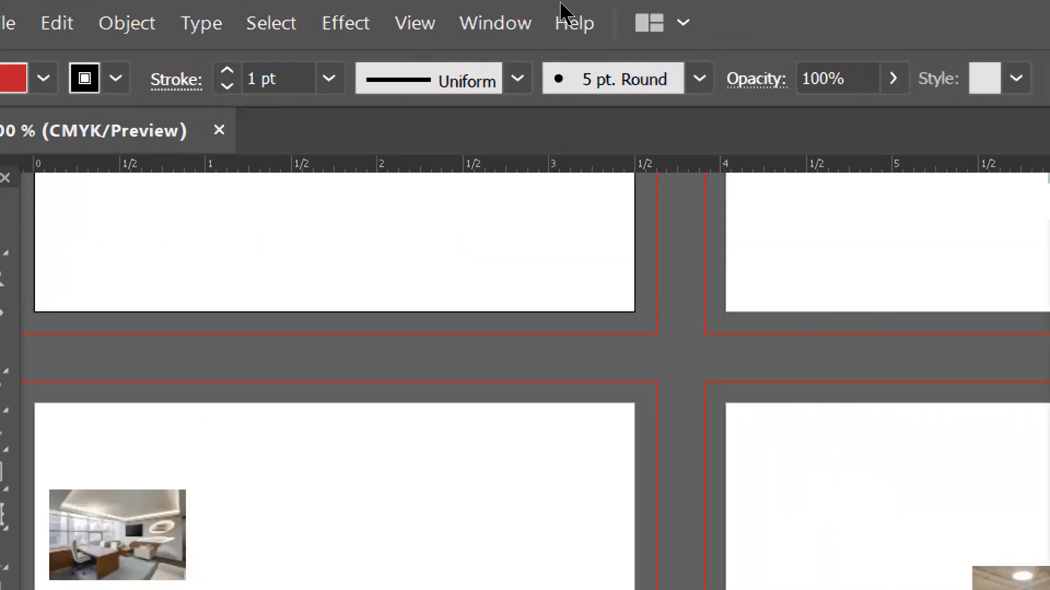
key(ctrl+minus)
key(ctrl+minus)
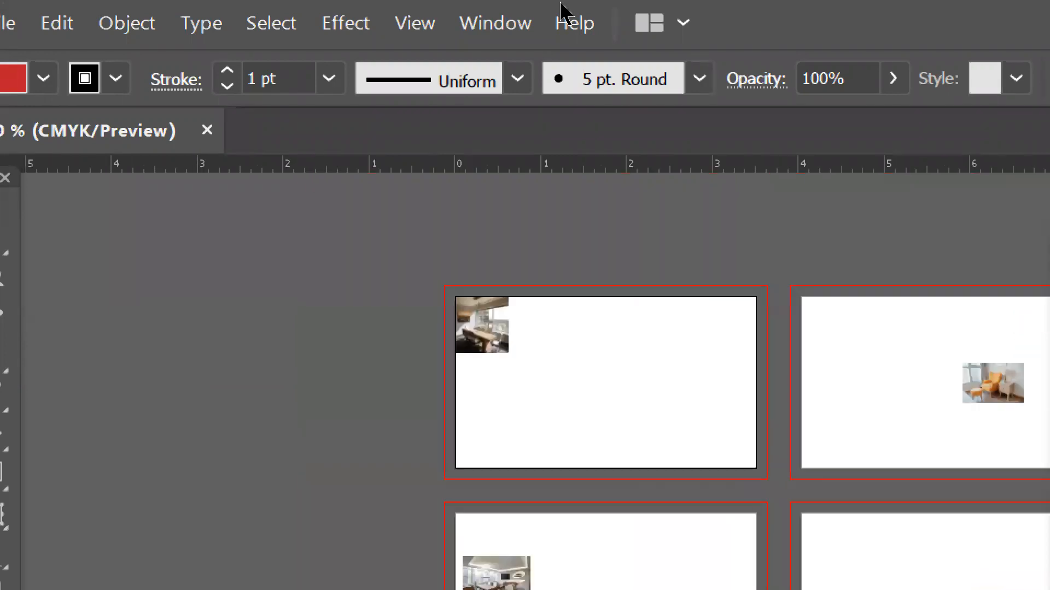
key(ctrl+minus)
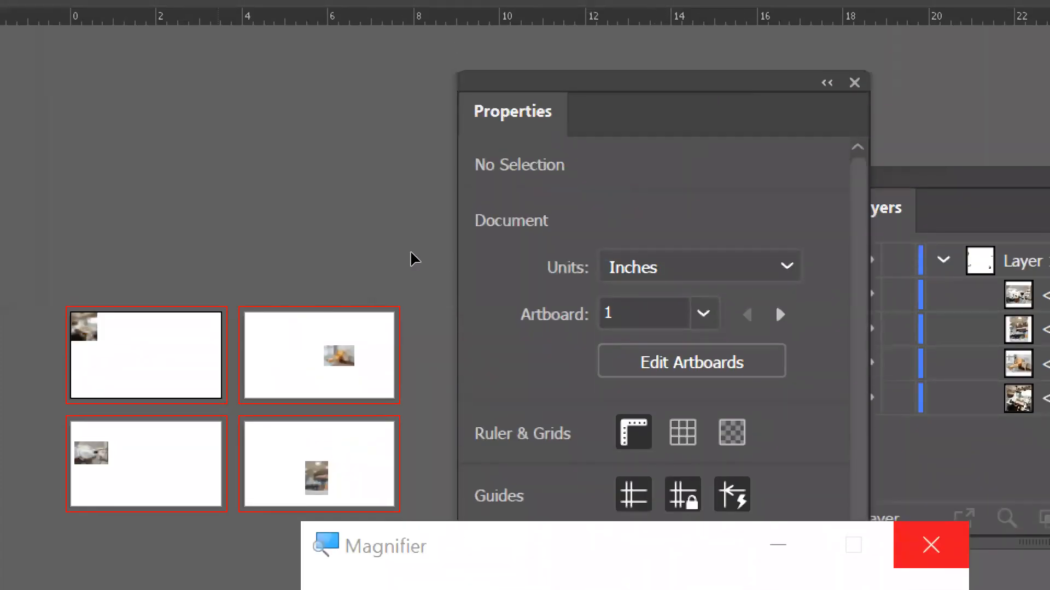
drag(435, 241, 449, 248)
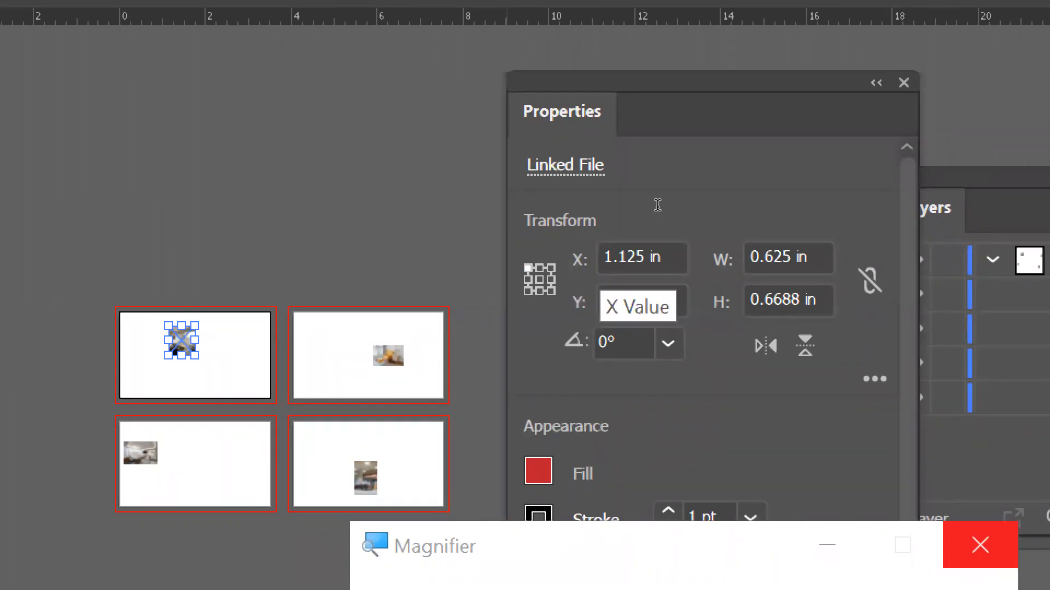
- Set the meeting room photo's width to 1.125 in and return Magnifier to 100%
click(618, 256)
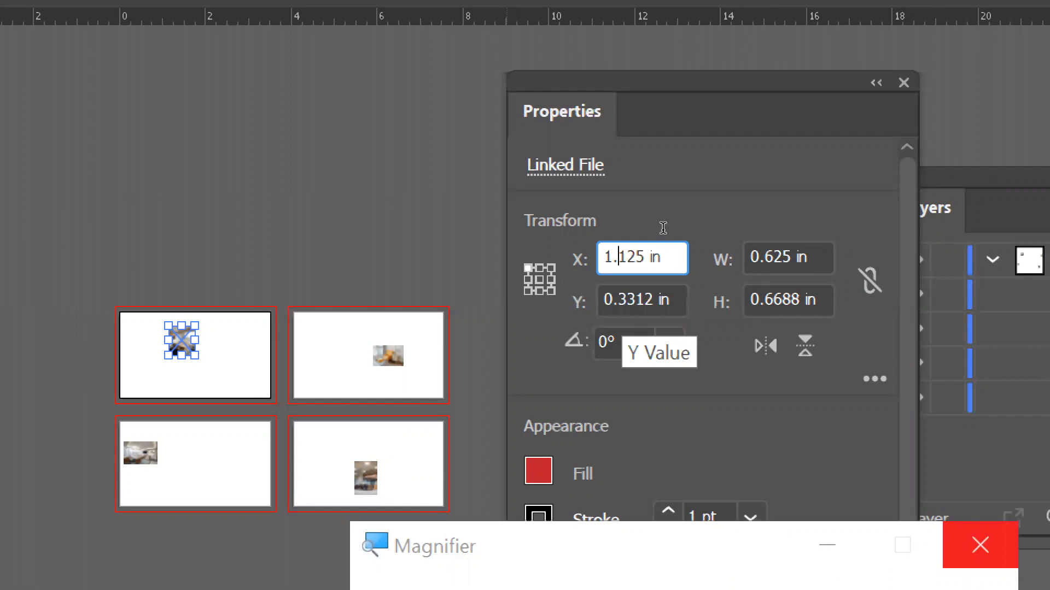
key(Tab)
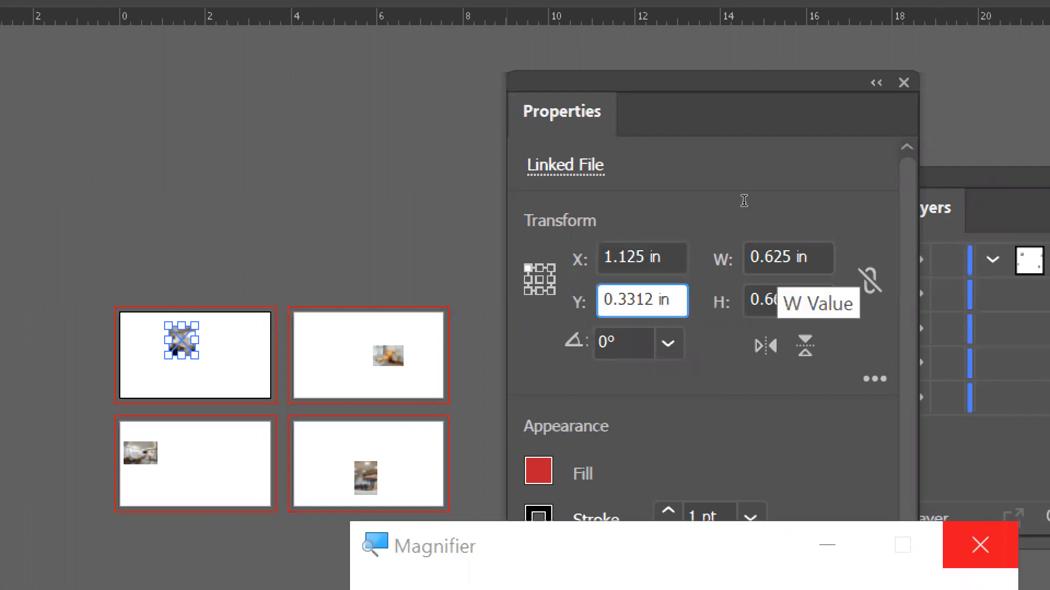
key(Tab)
key(Up)
key(Up)
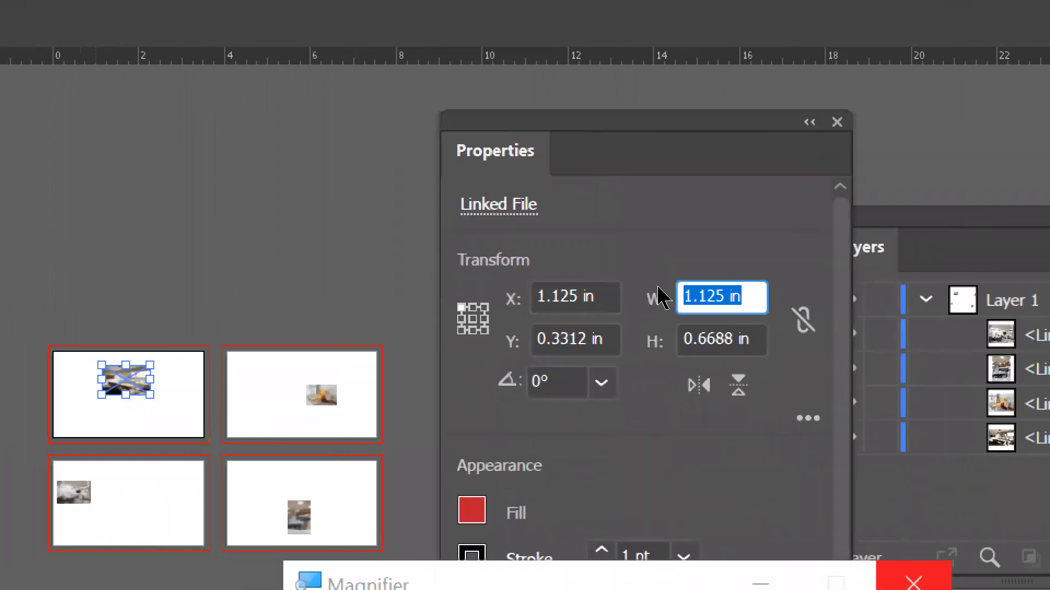
click(715, 296)
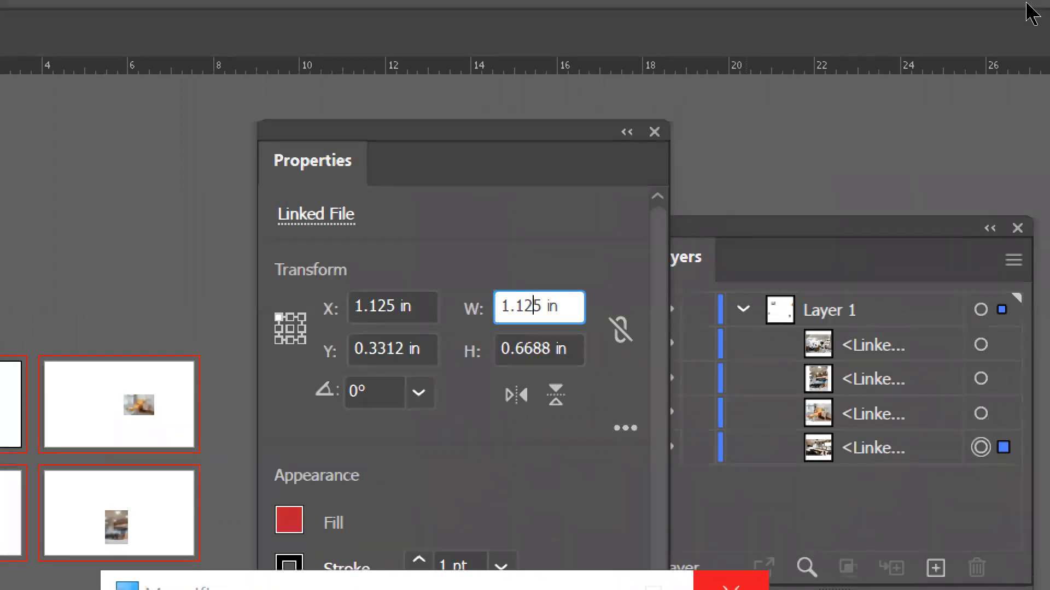
key(super+minus)
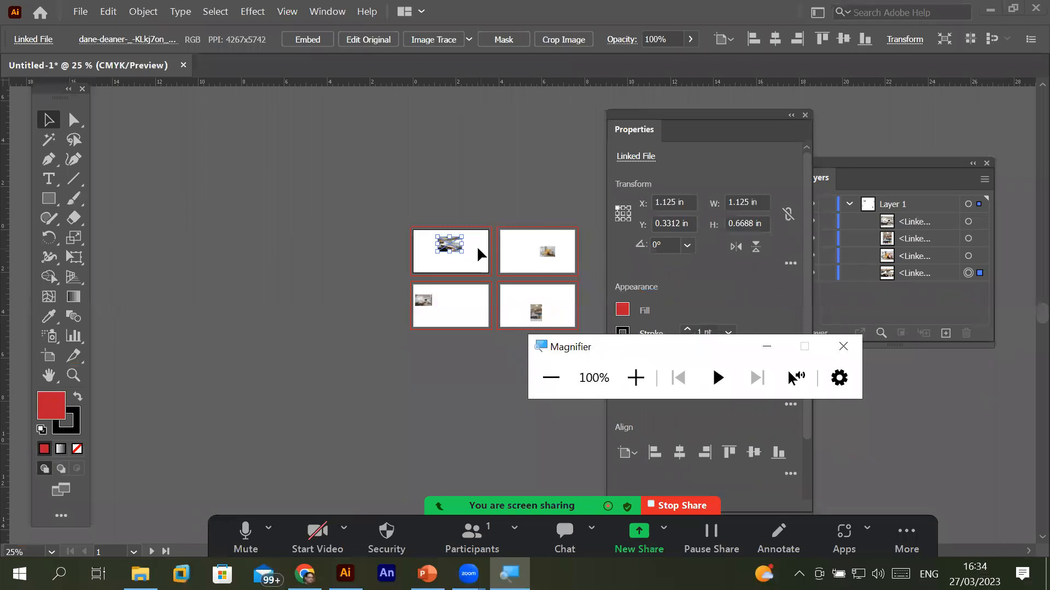
- Zoom in to 100% on the first artboard and open the meeting room photo's X value for editing
alt+scroll(480, 253, up, 5)
alt+scroll(476, 257, up, 1)
alt+scroll(439, 237, down, 3)
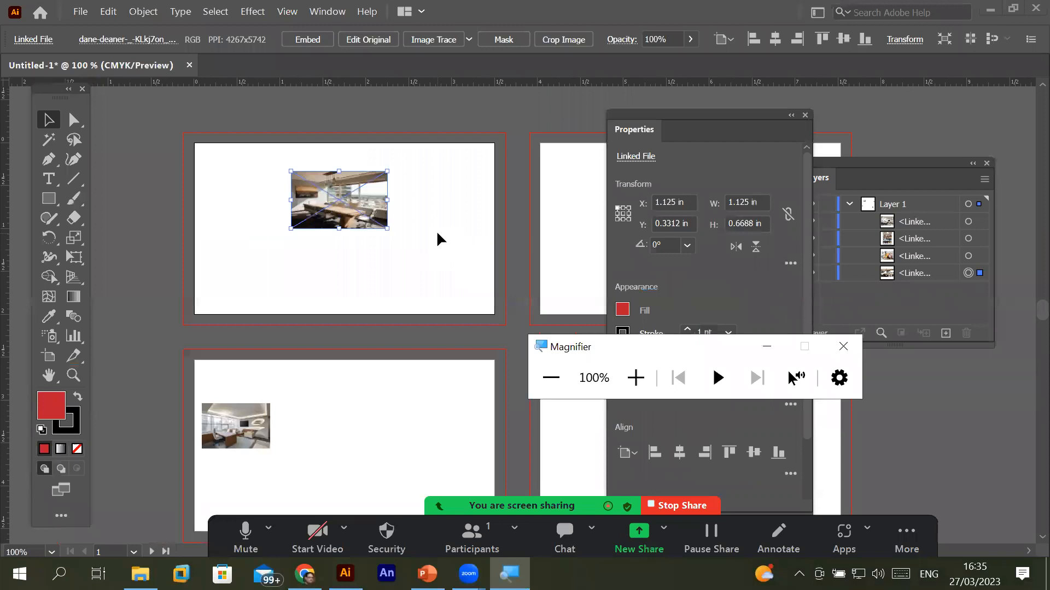
click(663, 201)
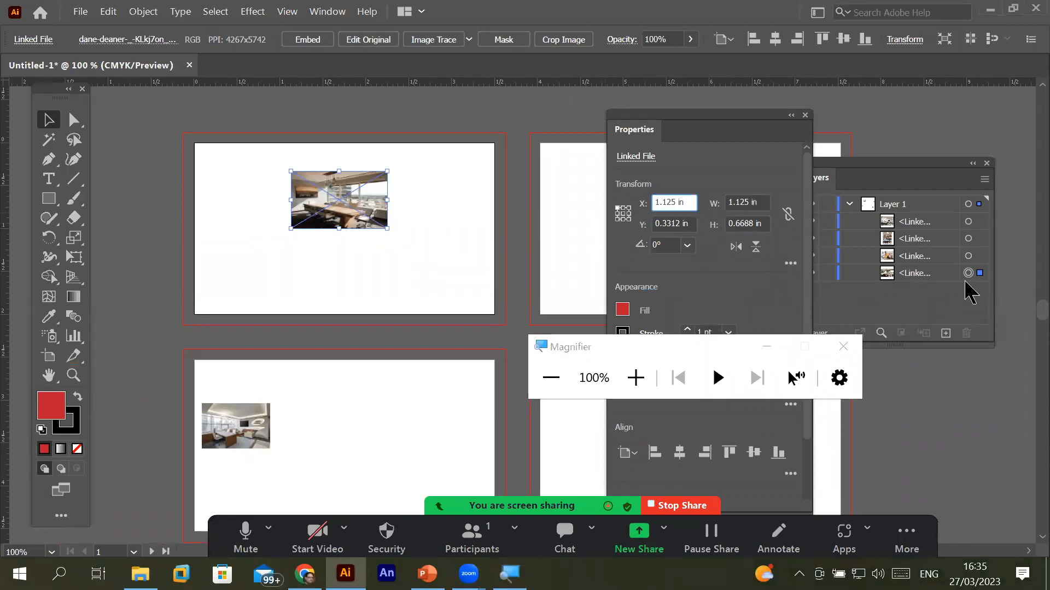
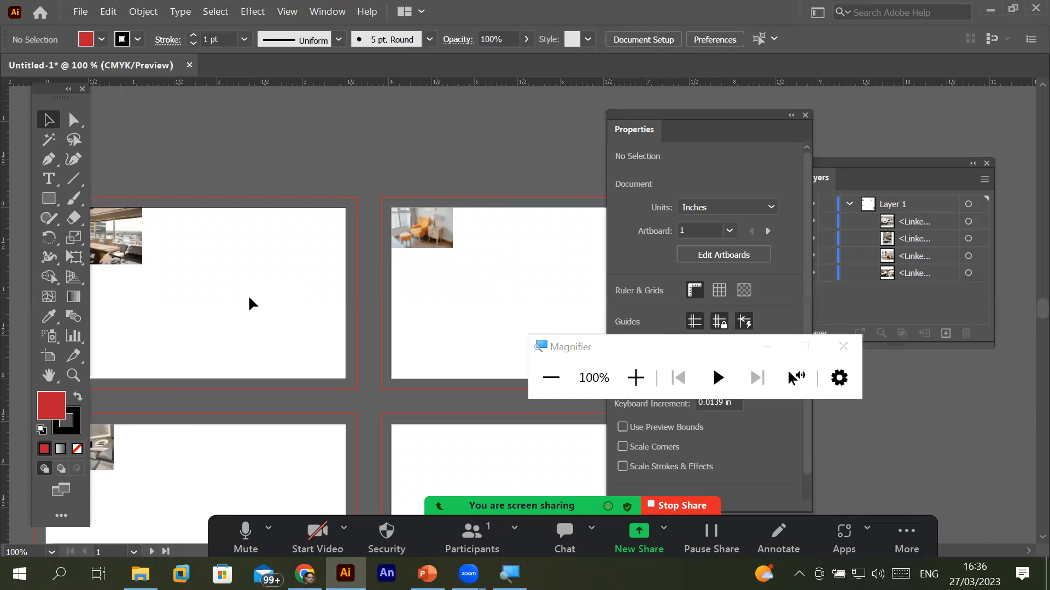
- Move the meeting room photo to about X 1.24 in, Y 0.63 in, near the middle of the first artboard
key(space)
drag(195, 302, 375, 322)
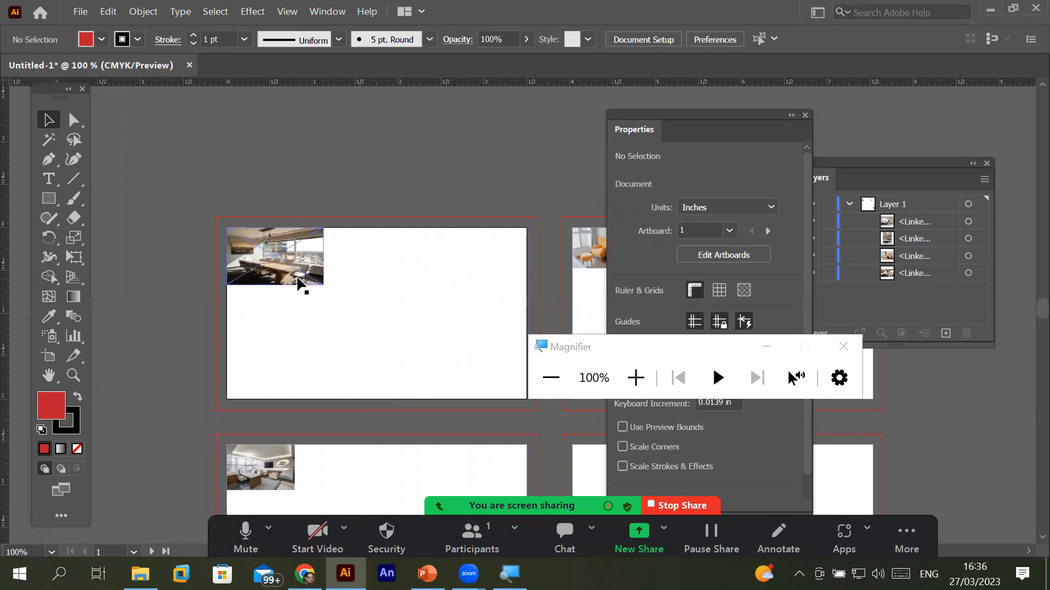
drag(289, 276, 396, 331)
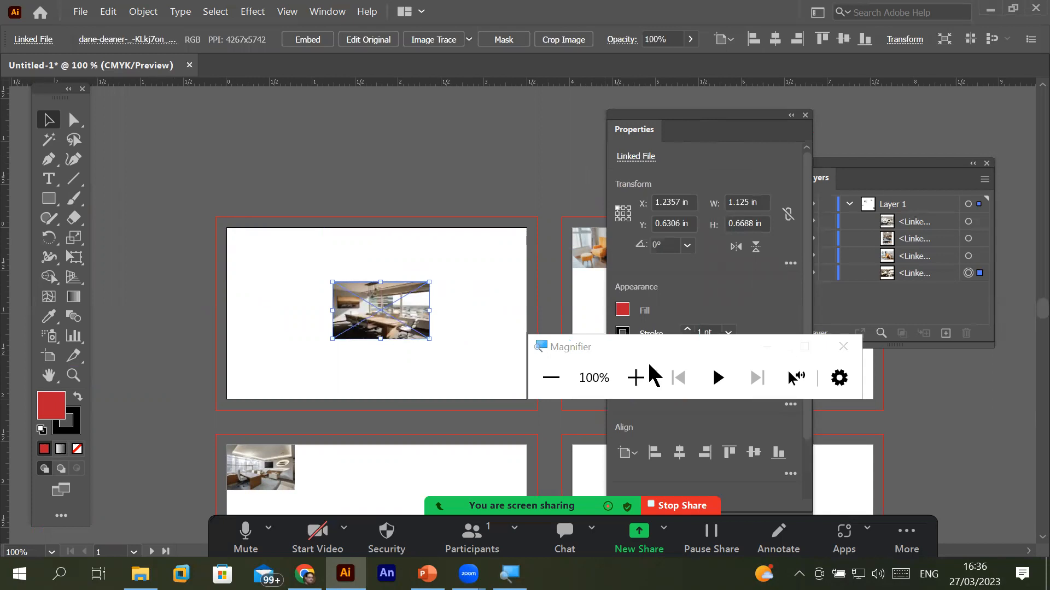
- Close Magnifier and reset the Essentials workspace
click(842, 346)
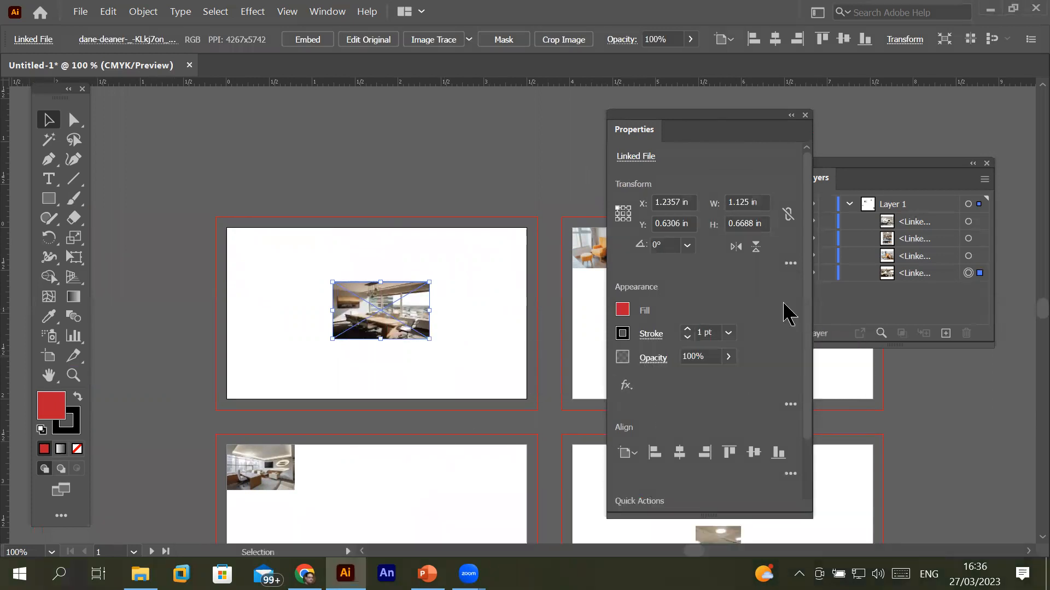
click(328, 12)
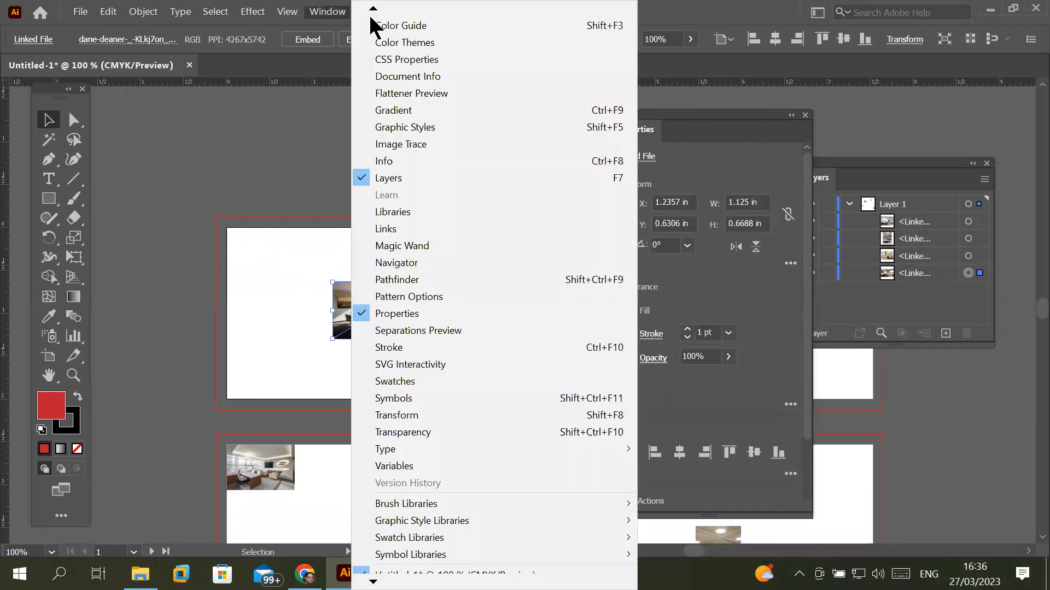
mouse_move(379, 11)
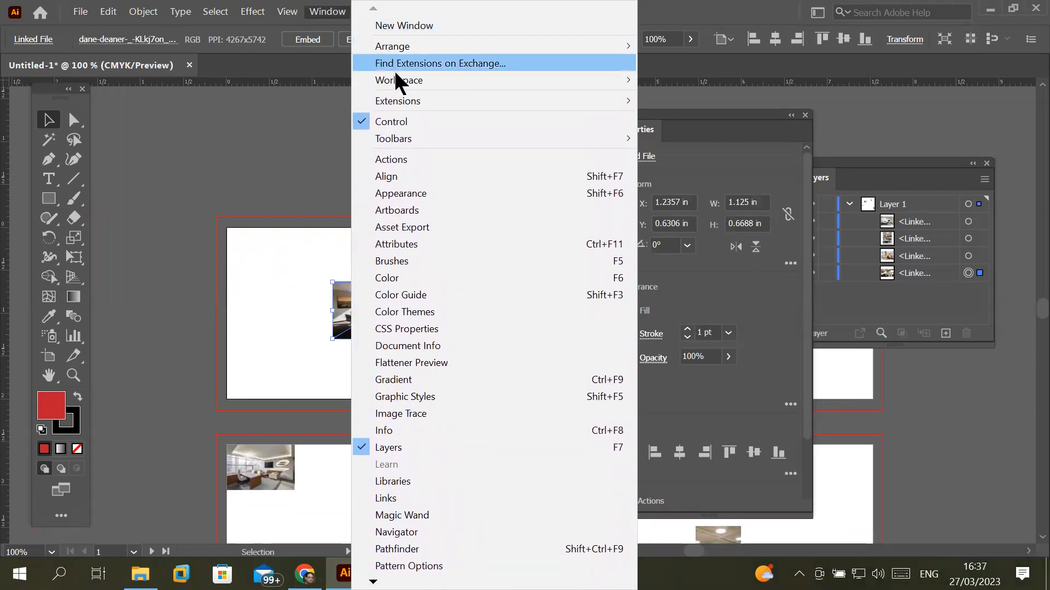
mouse_move(408, 81)
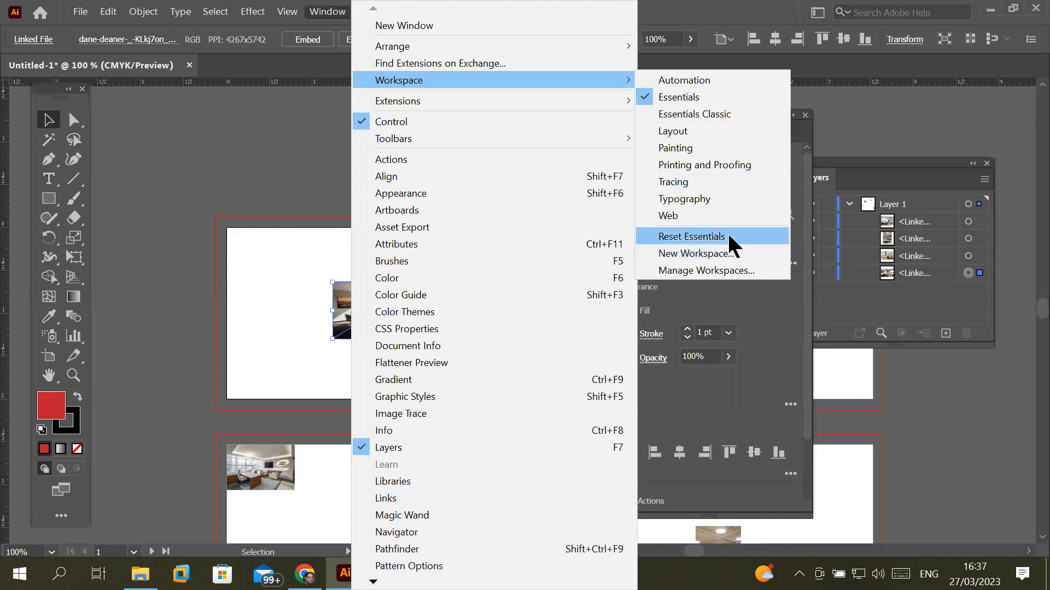
click(691, 237)
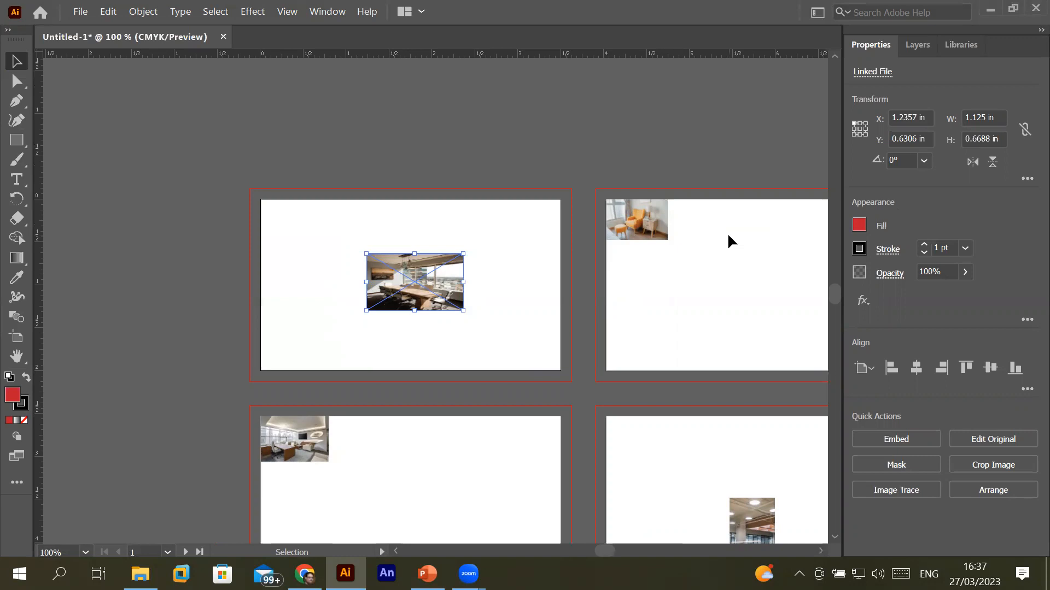
- Switch to the Layout workspace and briefly inspect its Character, Paragraph and OpenType settings
click(328, 13)
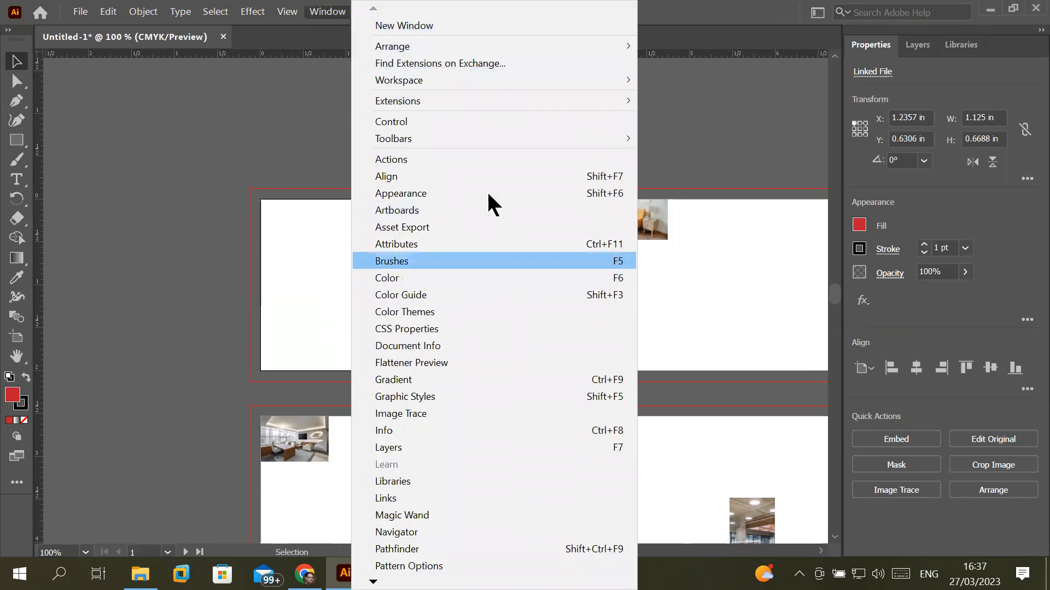
mouse_move(547, 90)
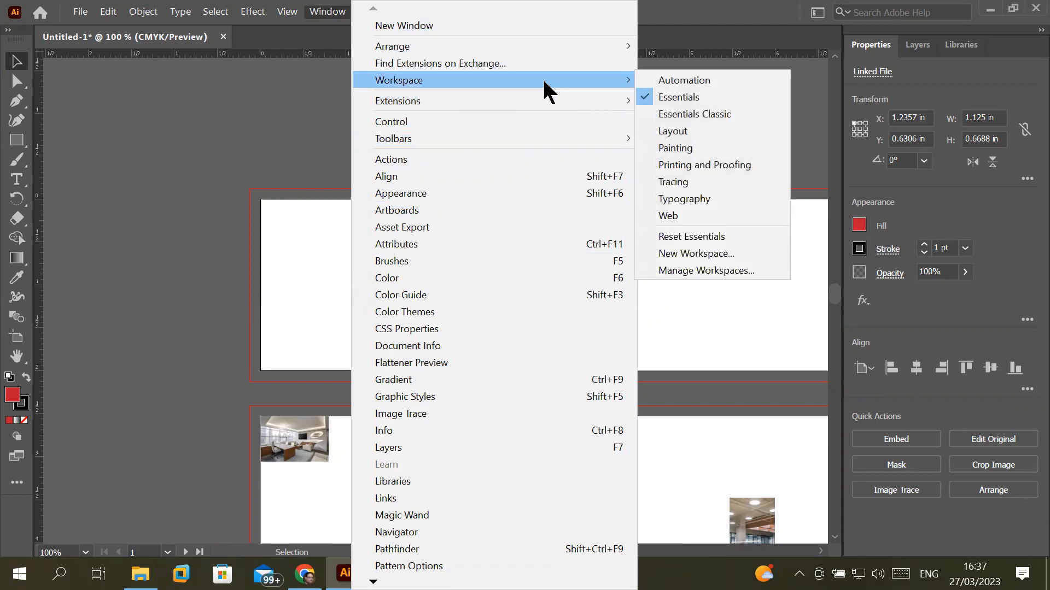
click(710, 132)
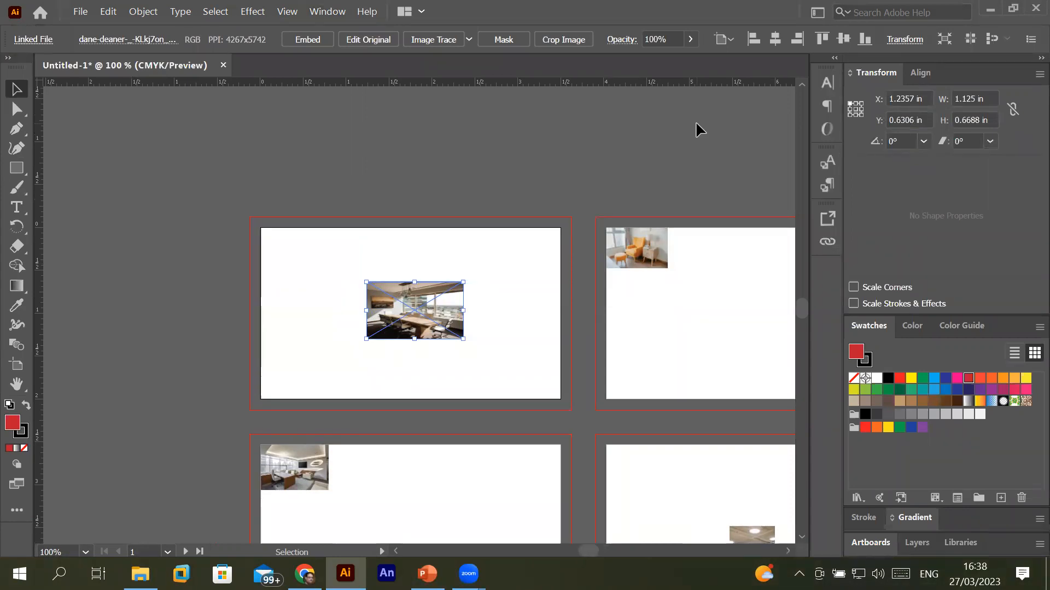
click(826, 82)
click(826, 86)
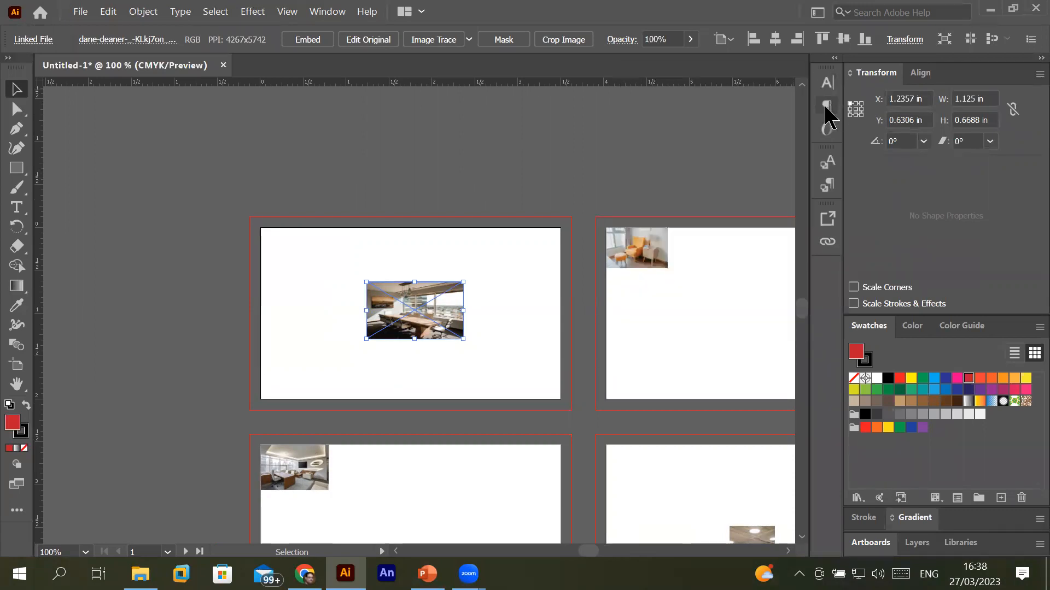
click(826, 106)
click(826, 107)
click(826, 129)
click(827, 129)
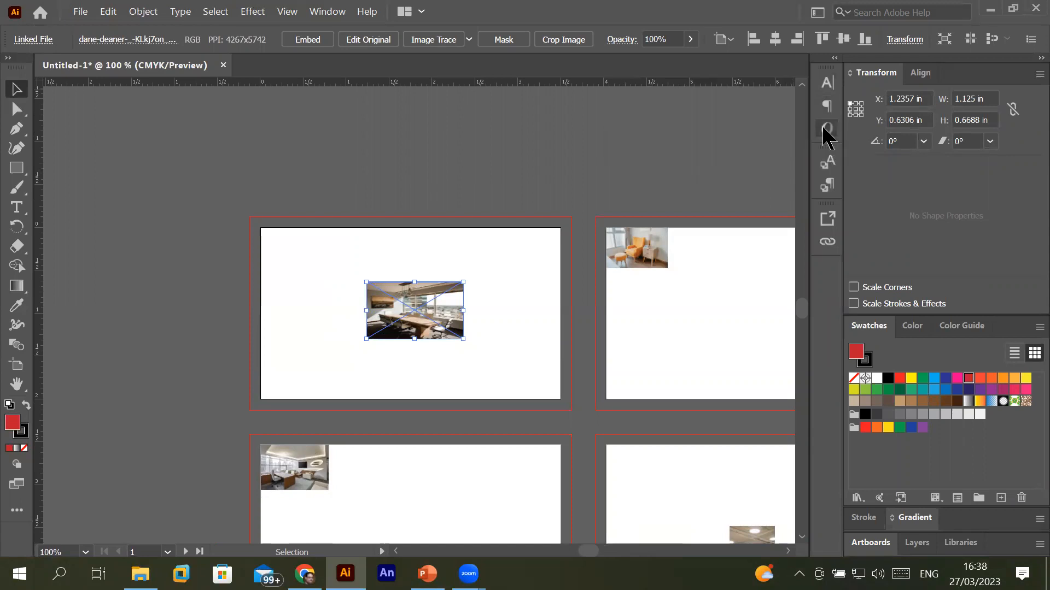
- Show the Align options, the Color spectrum and the Color Guide in the Layout workspace
click(920, 74)
click(910, 246)
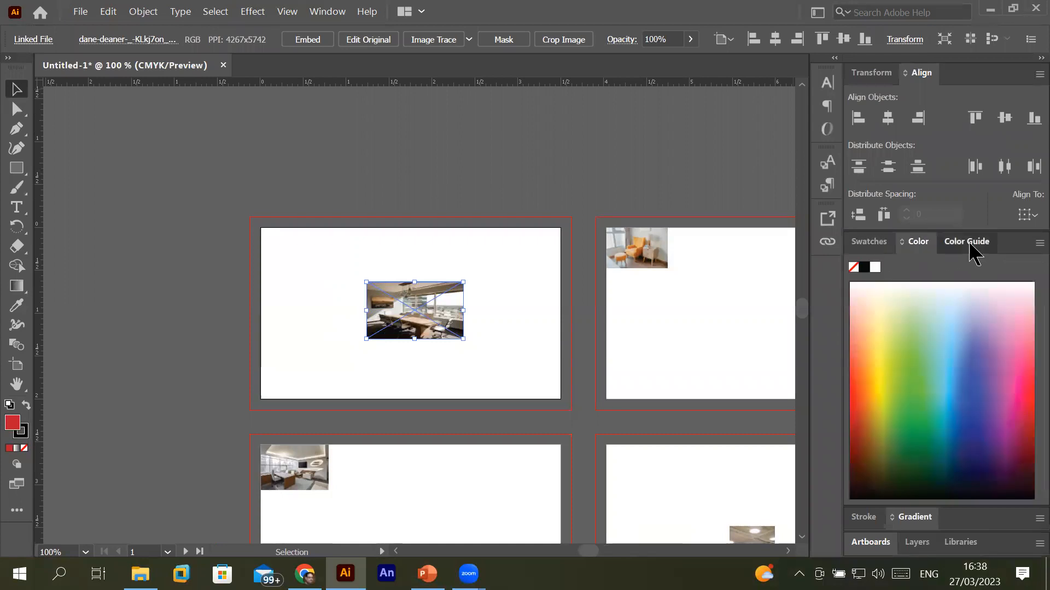
click(966, 246)
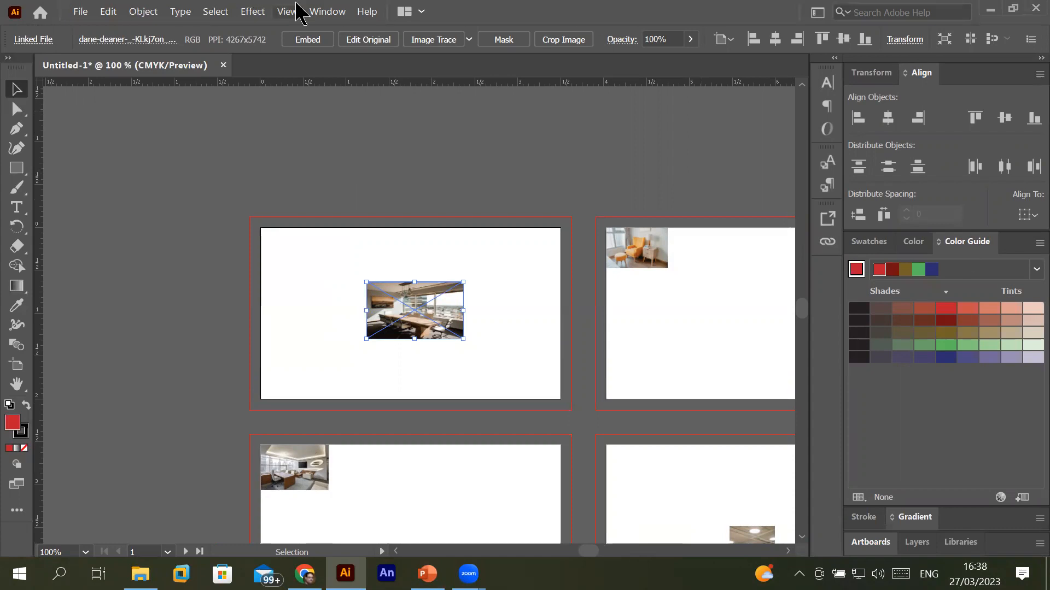
- Switch to the Painting workspace and look through its Stroke, Symbols and Brushes collections
click(331, 17)
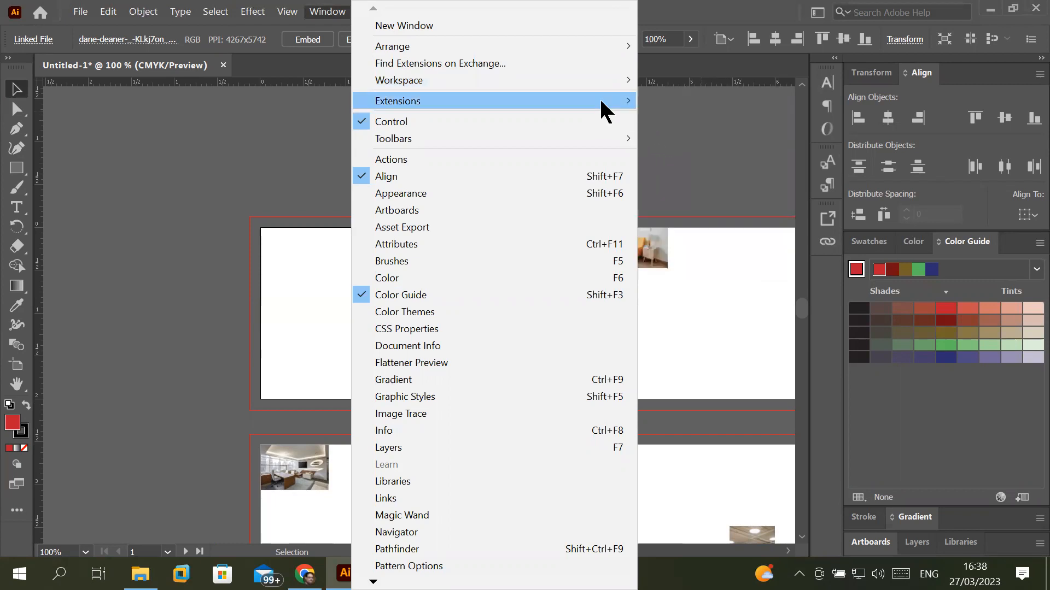
mouse_move(607, 82)
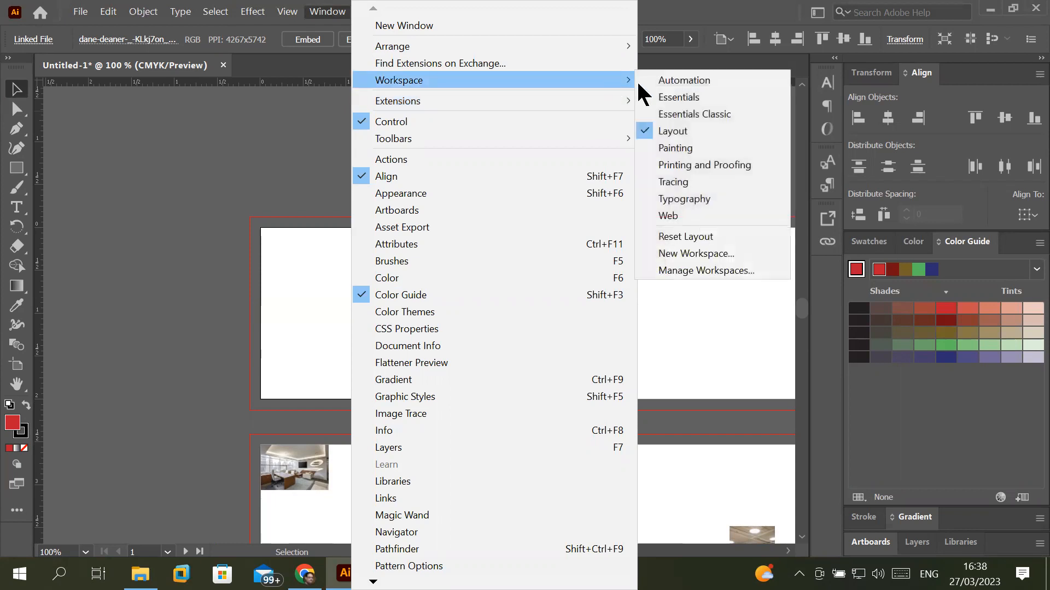
click(696, 144)
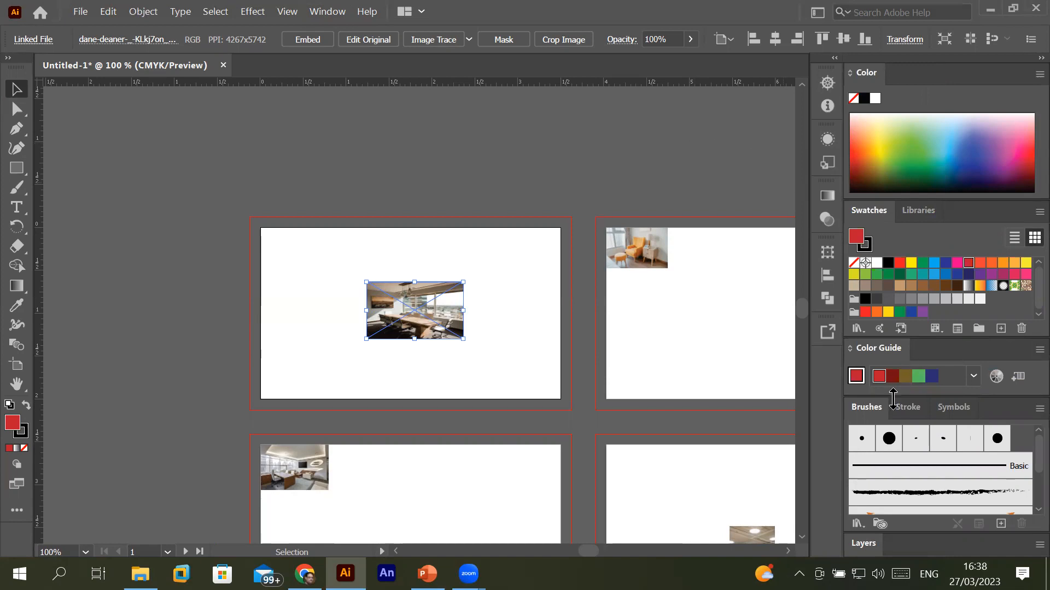
click(908, 409)
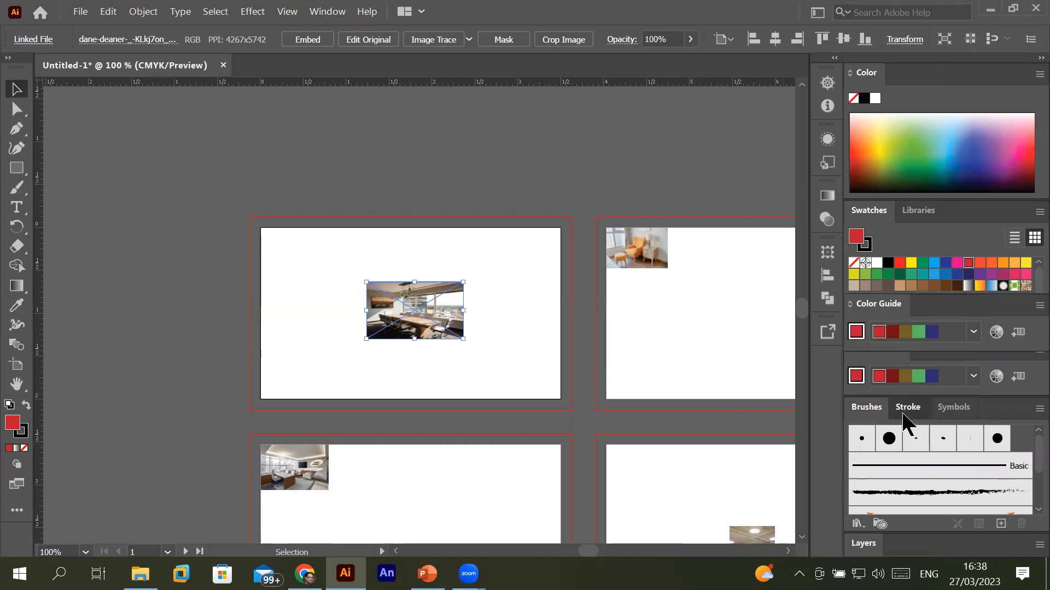
click(959, 363)
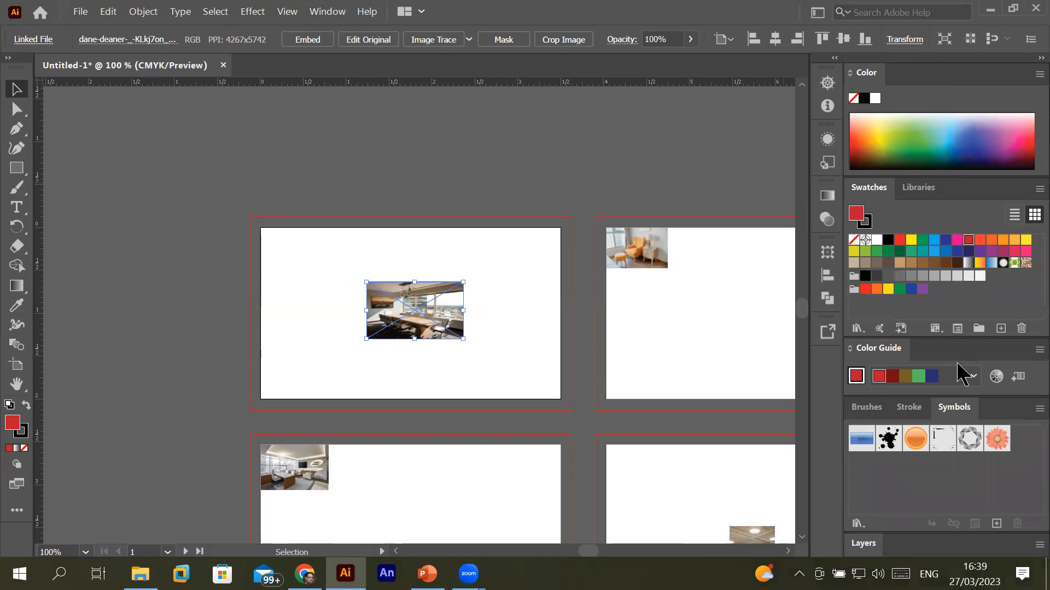
click(870, 411)
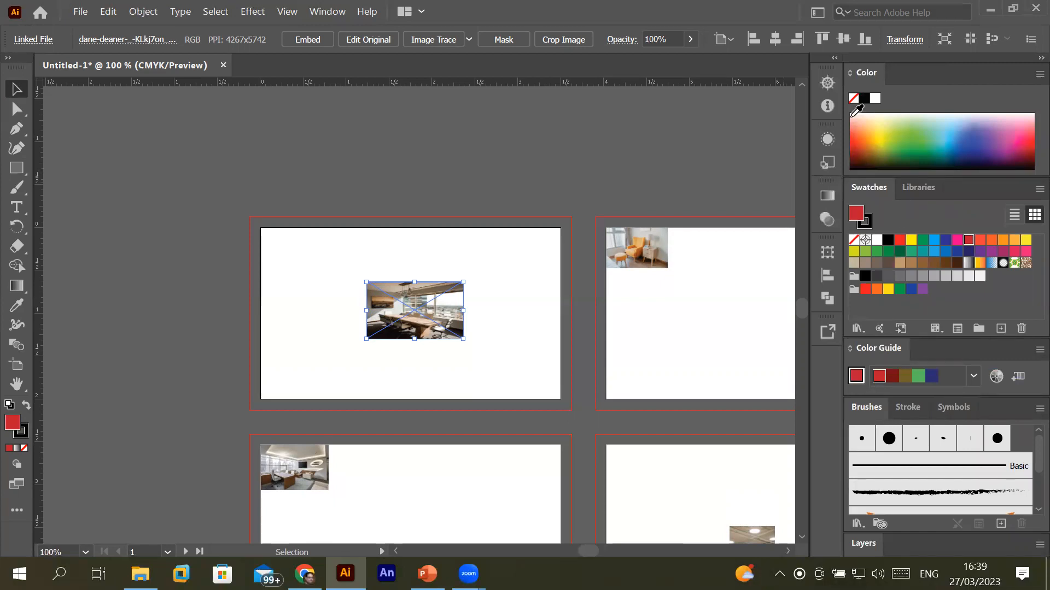
- Examine the Navigator, Info, Appearance, Graphic Styles and Gradient settings, deselect the meeting room photo and collapse Gradient
click(828, 86)
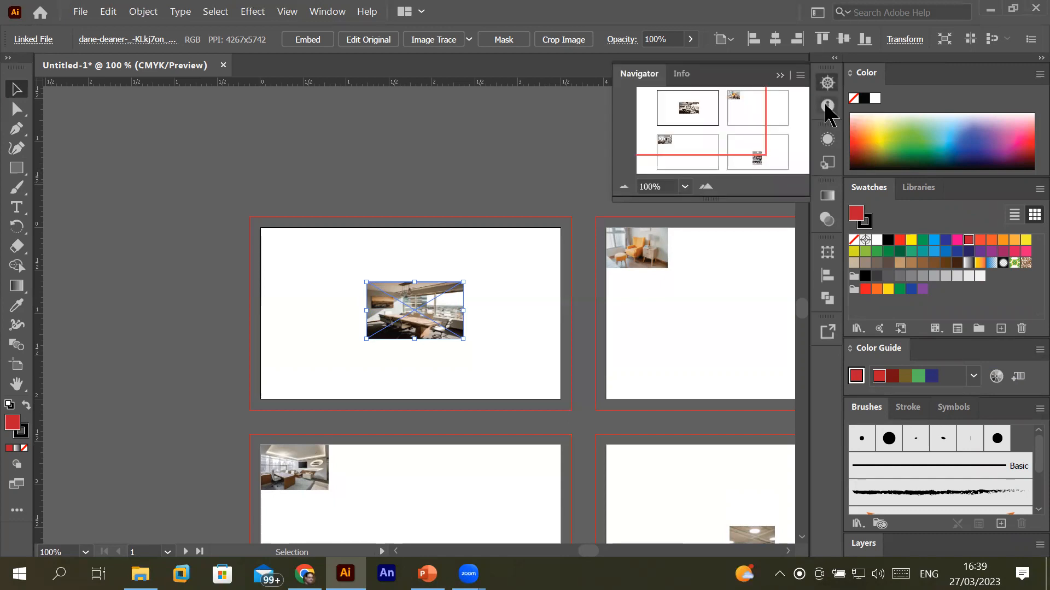
click(827, 106)
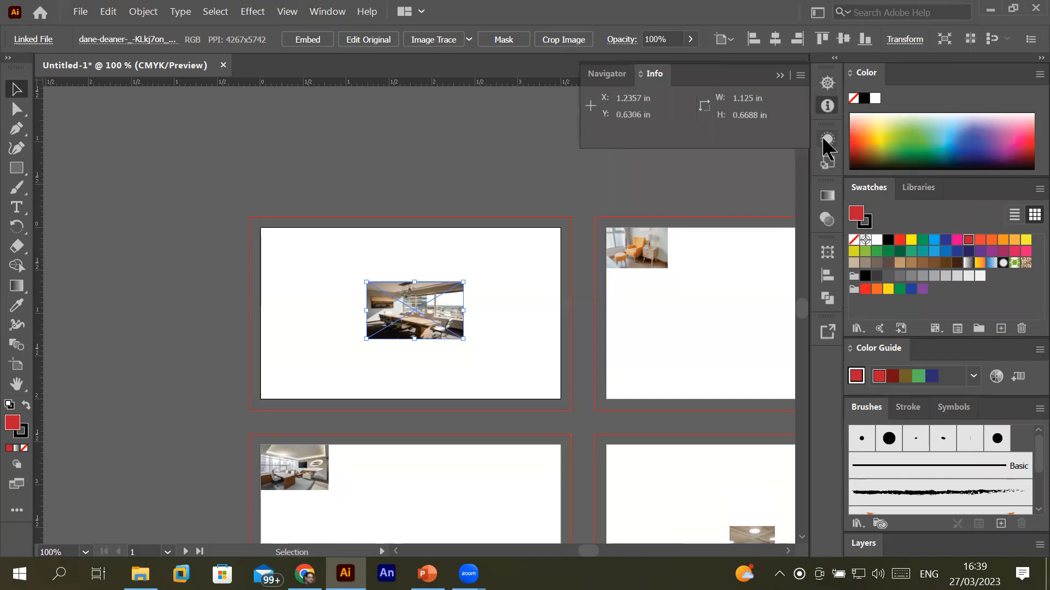
click(828, 162)
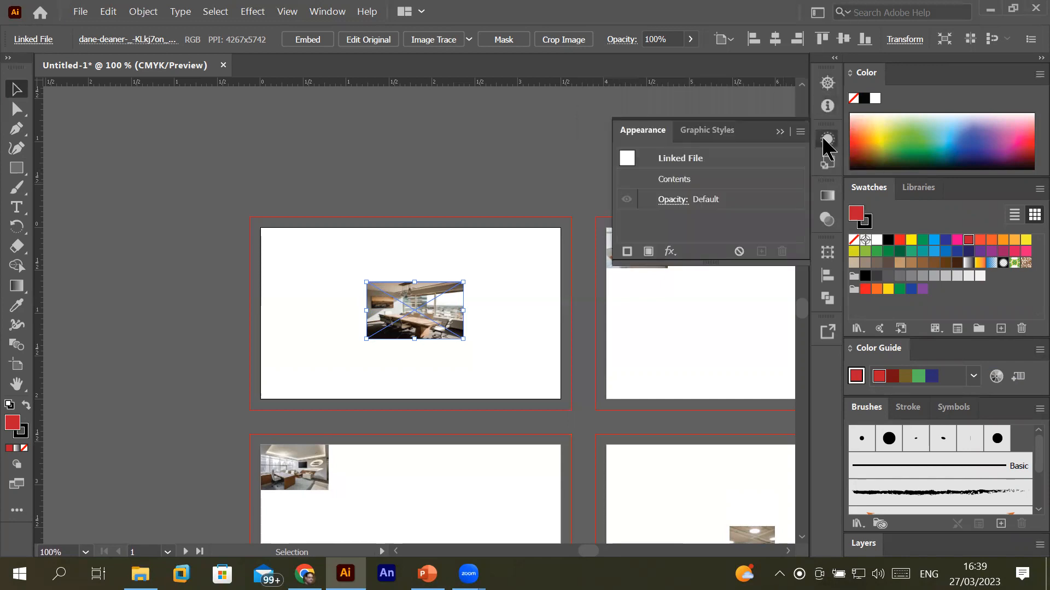
click(829, 164)
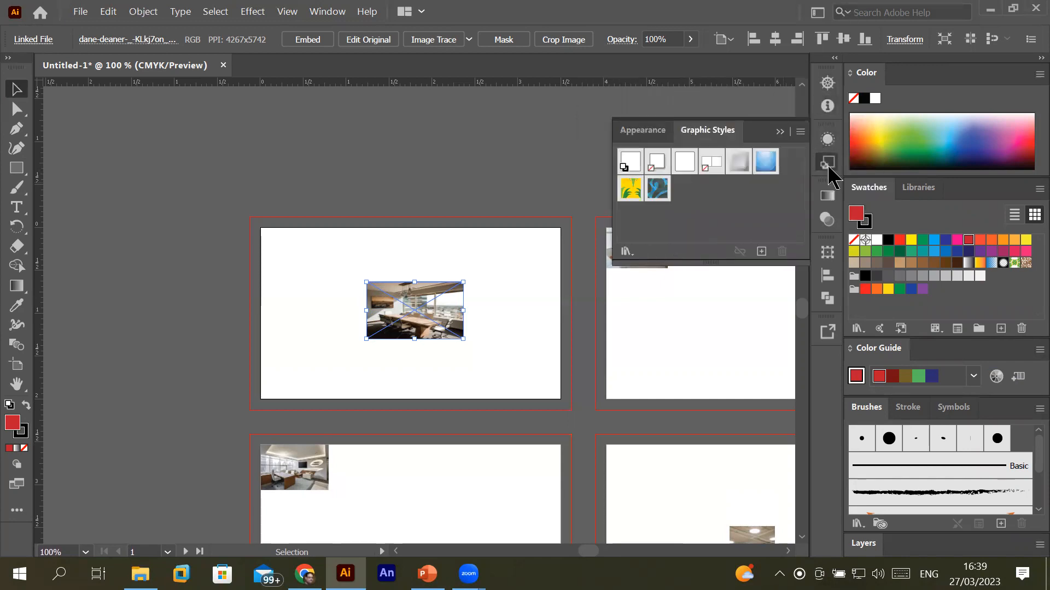
click(829, 195)
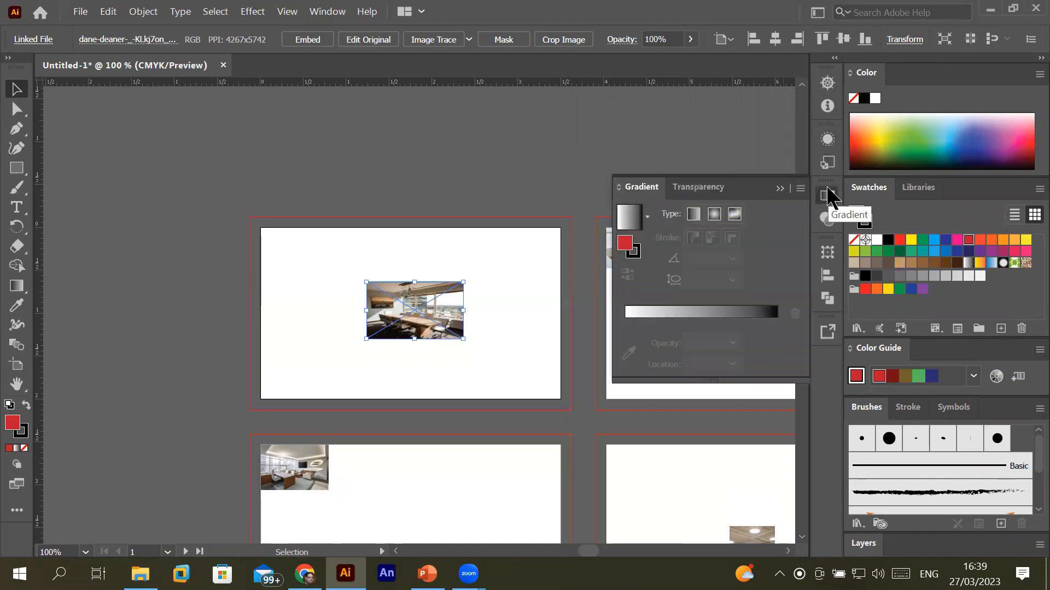
click(727, 139)
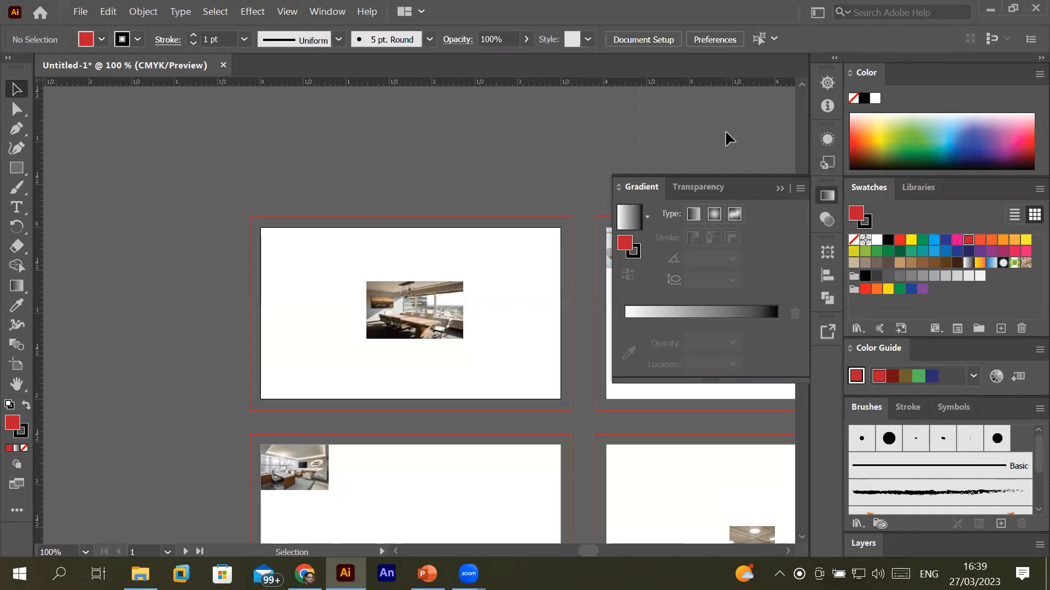
click(778, 189)
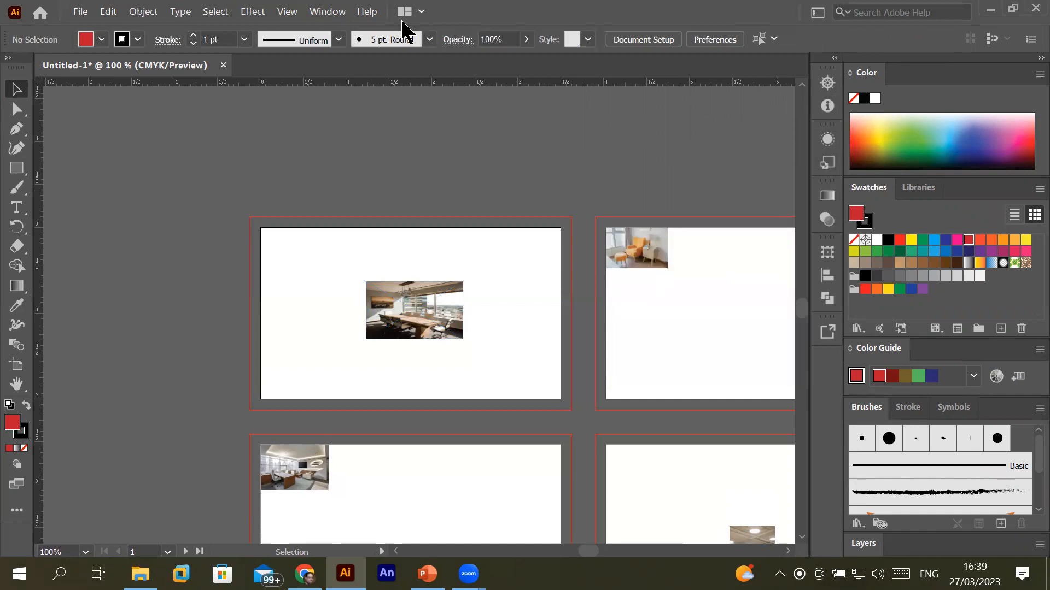
- Switch to the Web workspace and look through its Actions, Info, Character and Paragraph settings
click(332, 13)
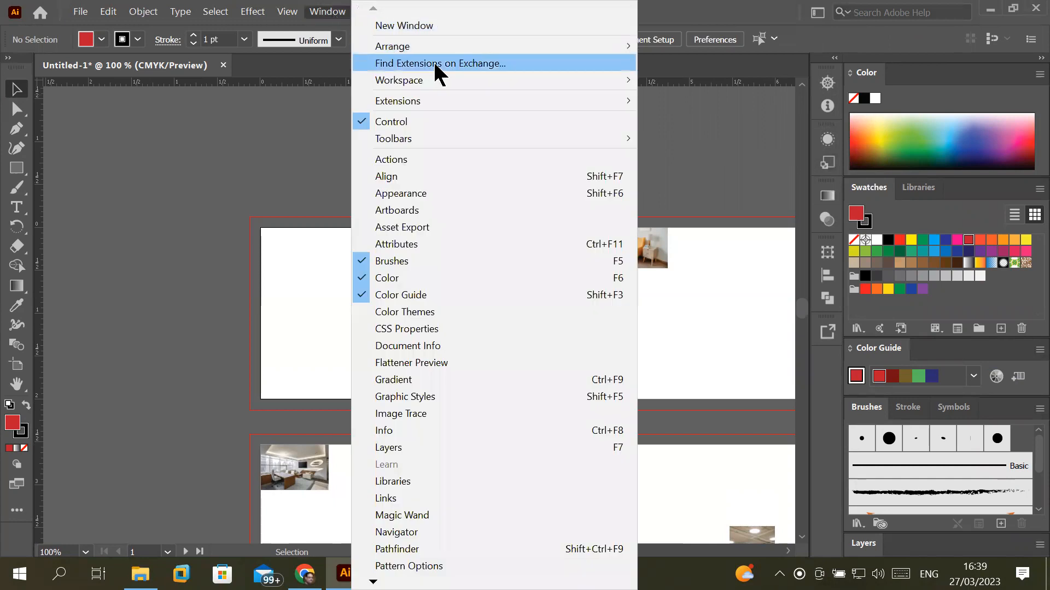
mouse_move(514, 79)
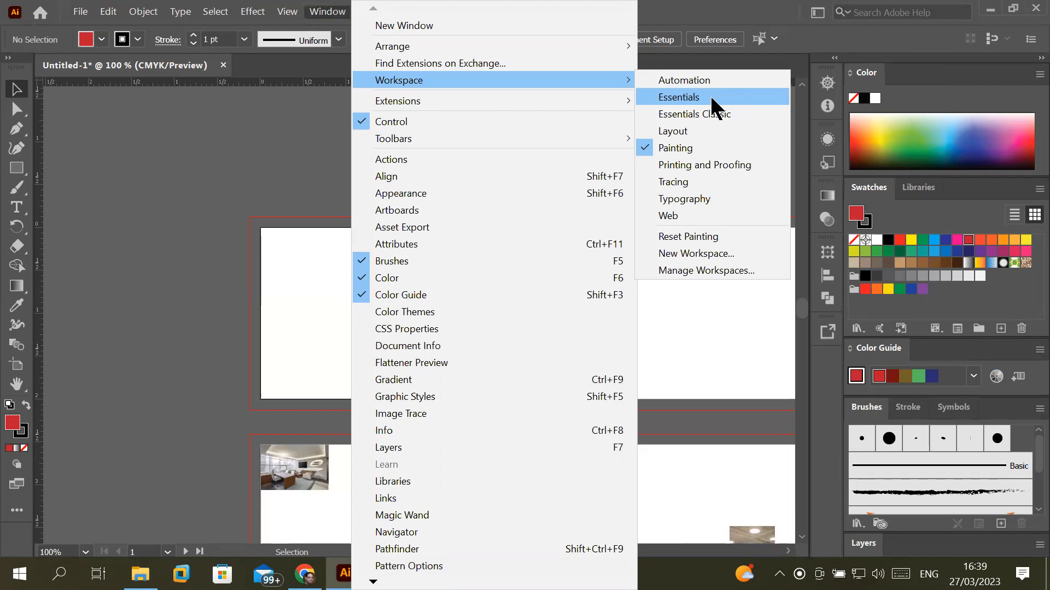
click(693, 219)
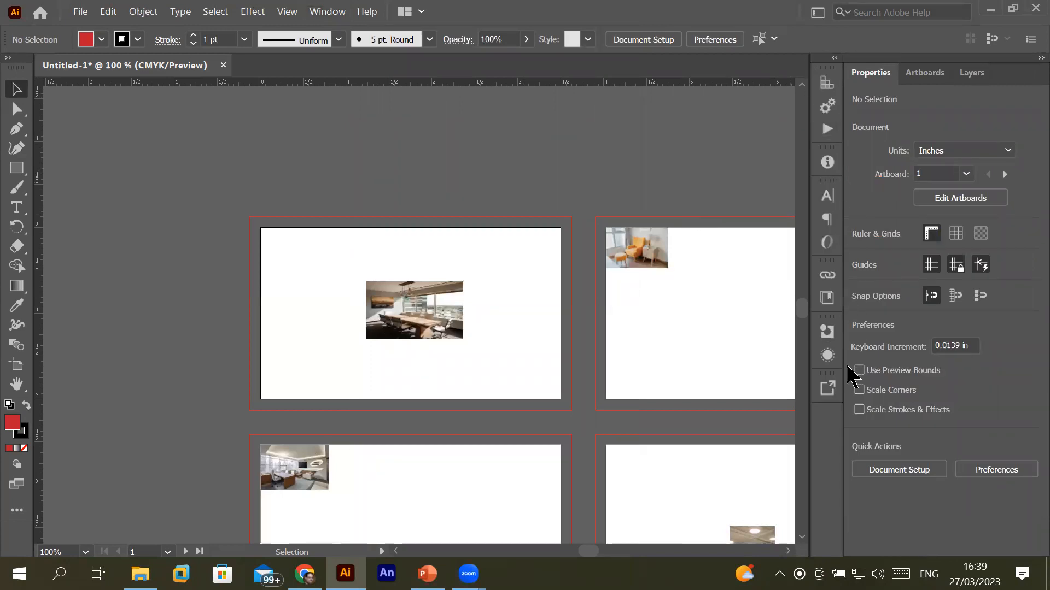
click(827, 129)
click(827, 162)
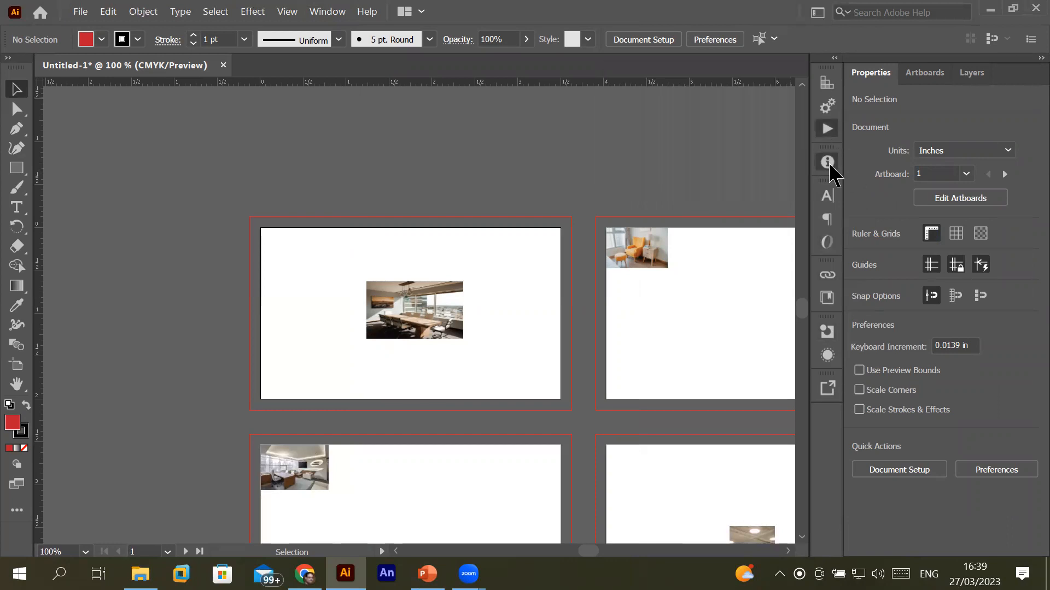
click(828, 196)
click(828, 219)
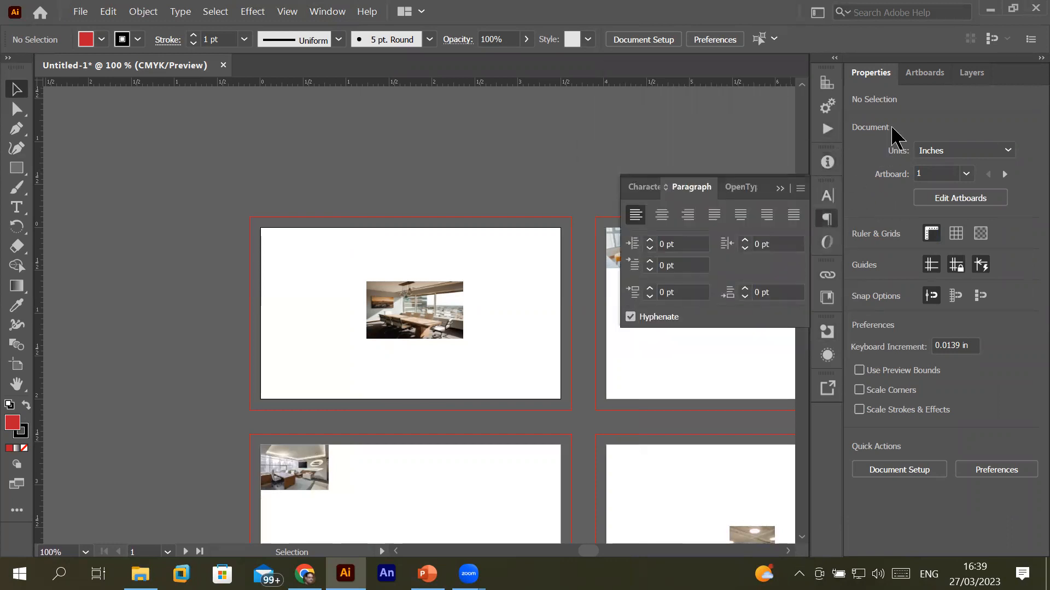
- Look through the document's artboard and layer lists, and switch the workspace to Essentials
click(916, 77)
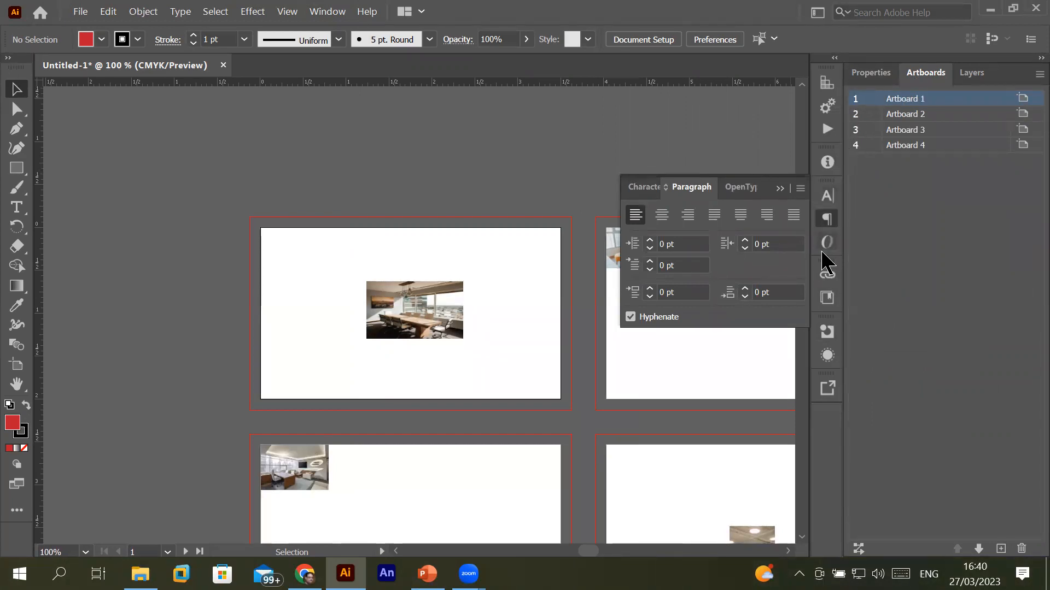
click(884, 79)
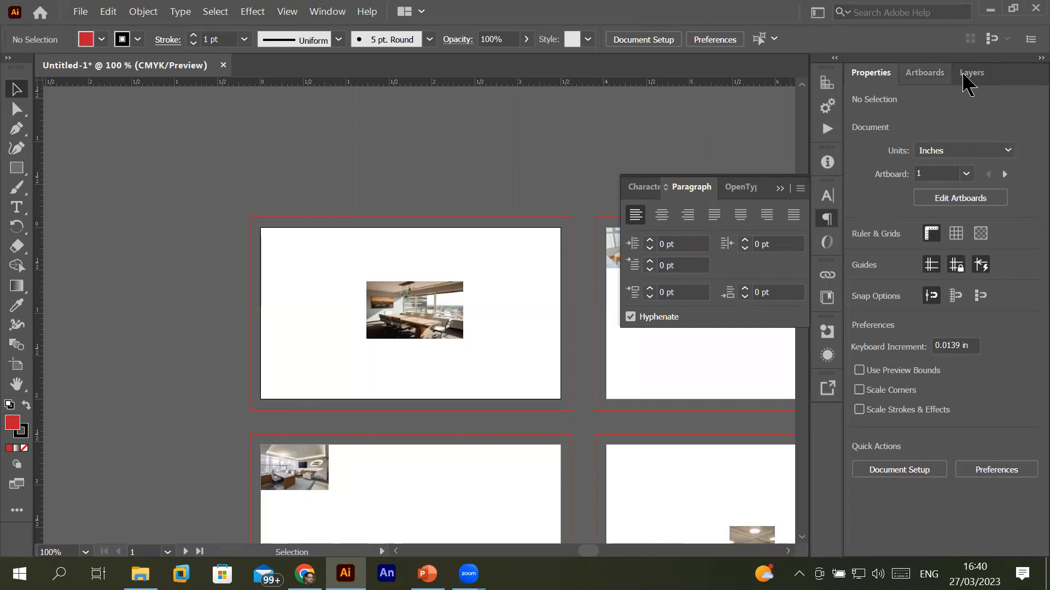
click(977, 75)
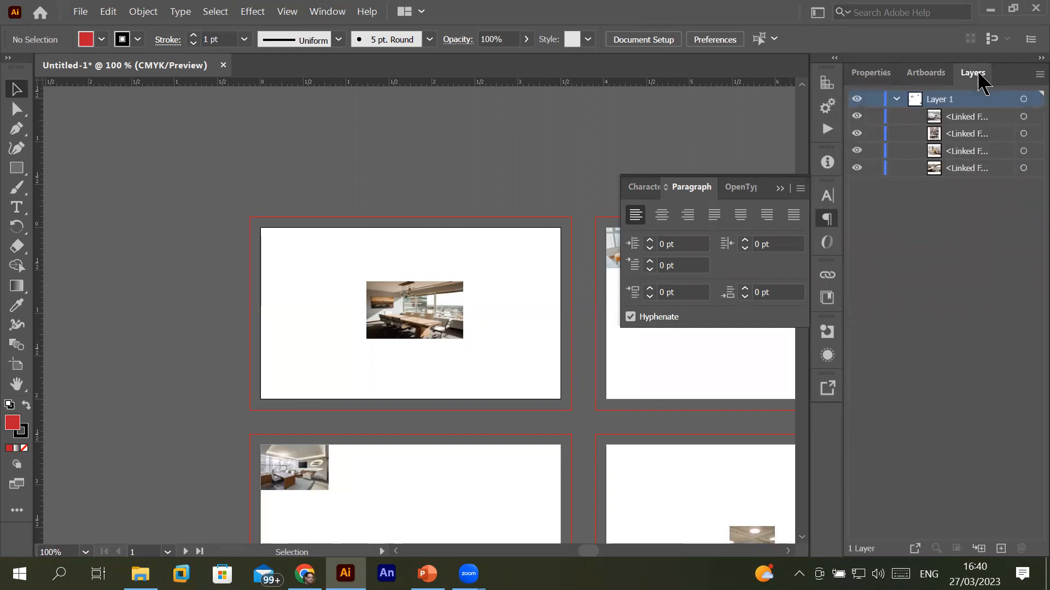
click(328, 17)
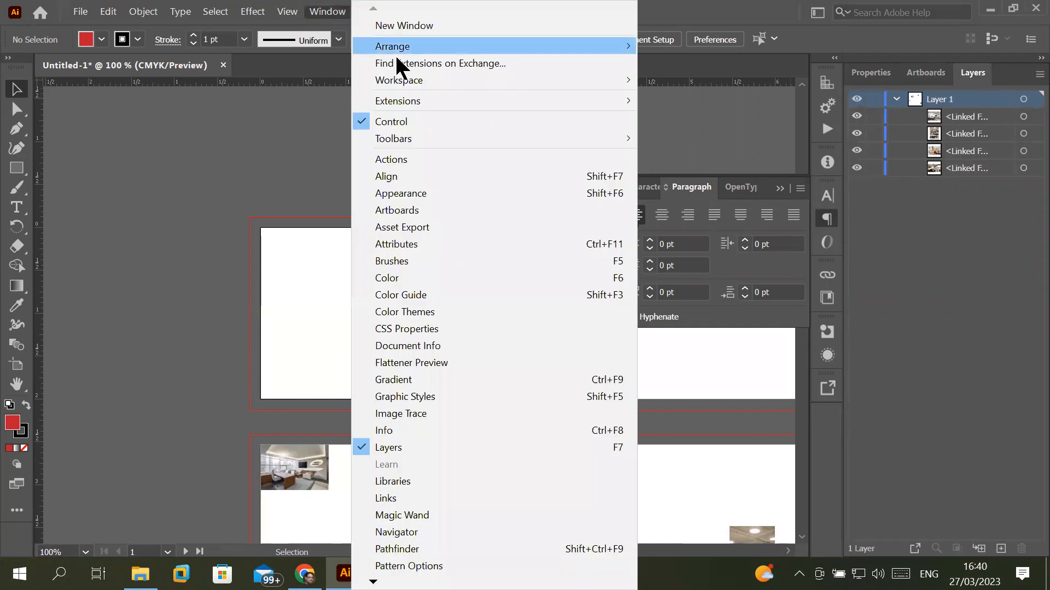
mouse_move(581, 82)
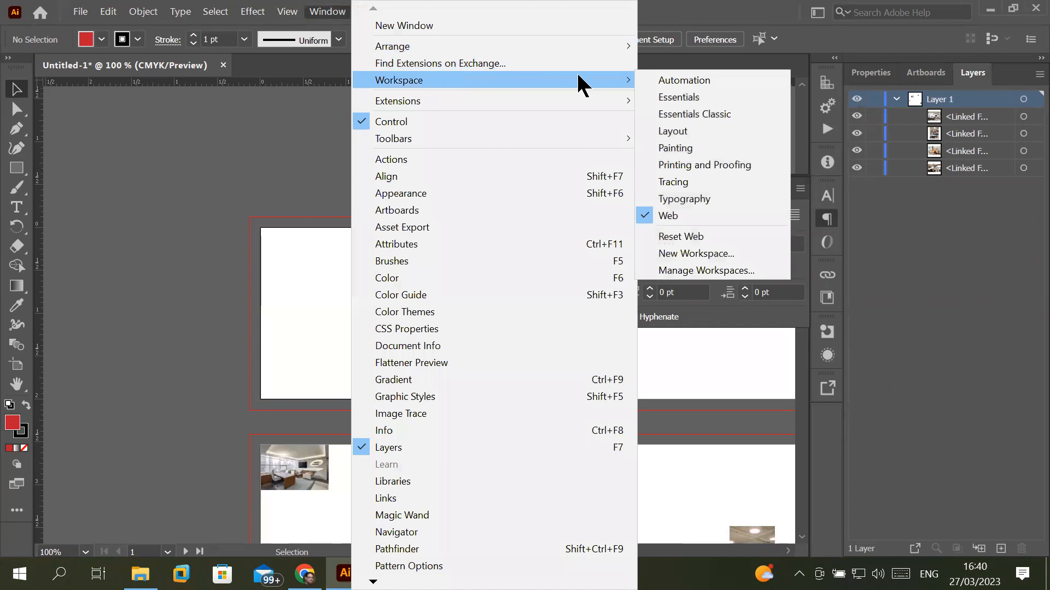
click(693, 99)
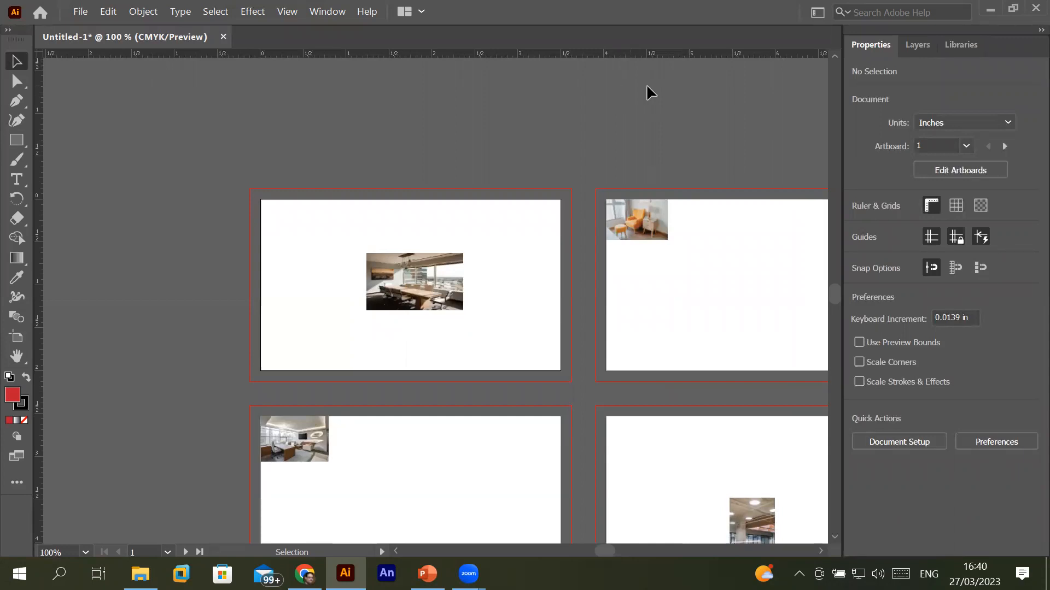
- Show the floating list of artboards beside the first artboard and close the Appearance settings
click(328, 13)
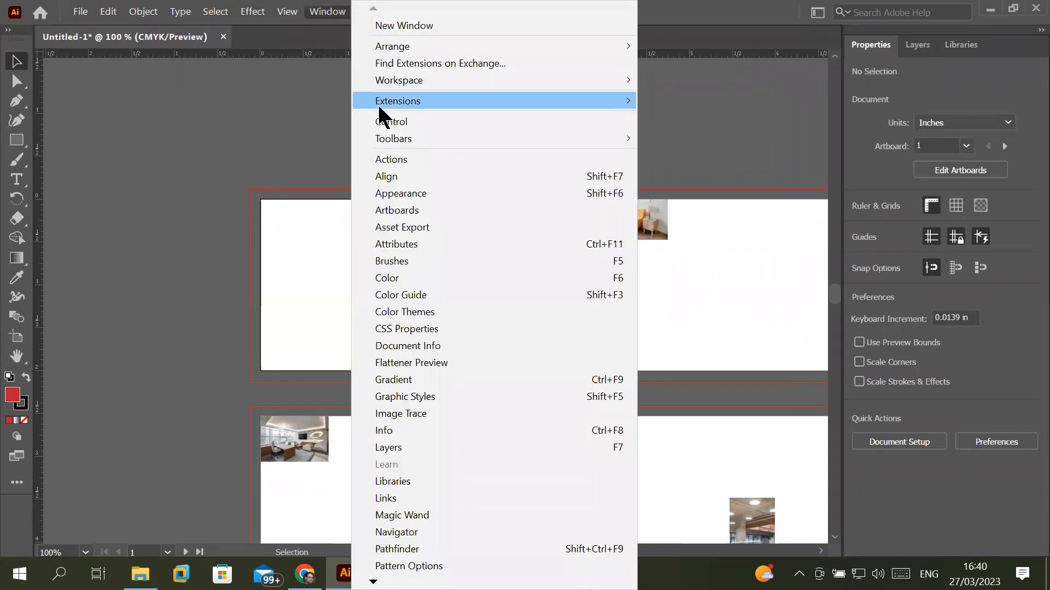
click(455, 195)
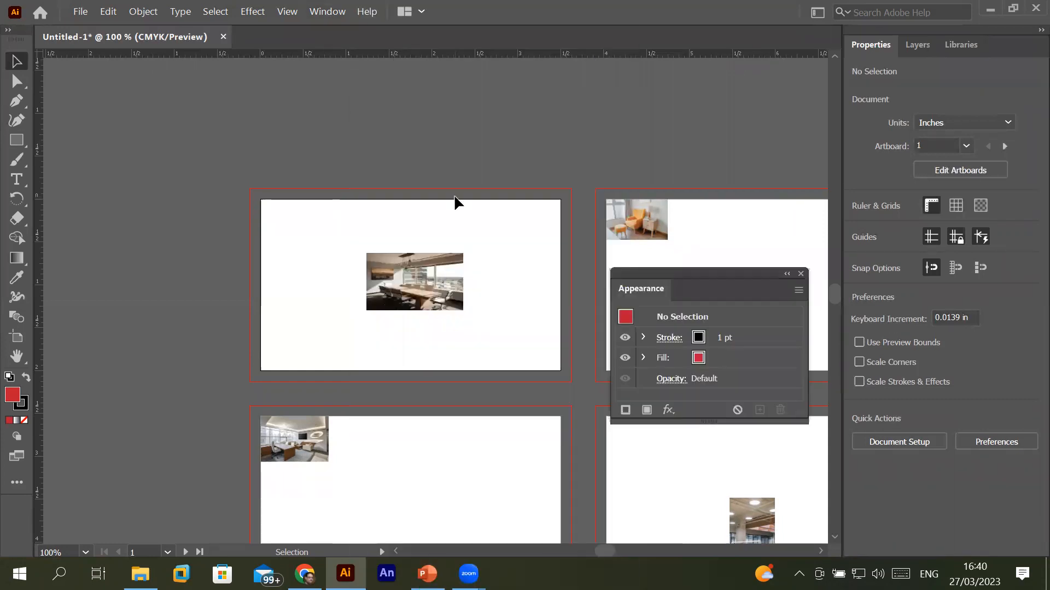
click(327, 13)
click(397, 207)
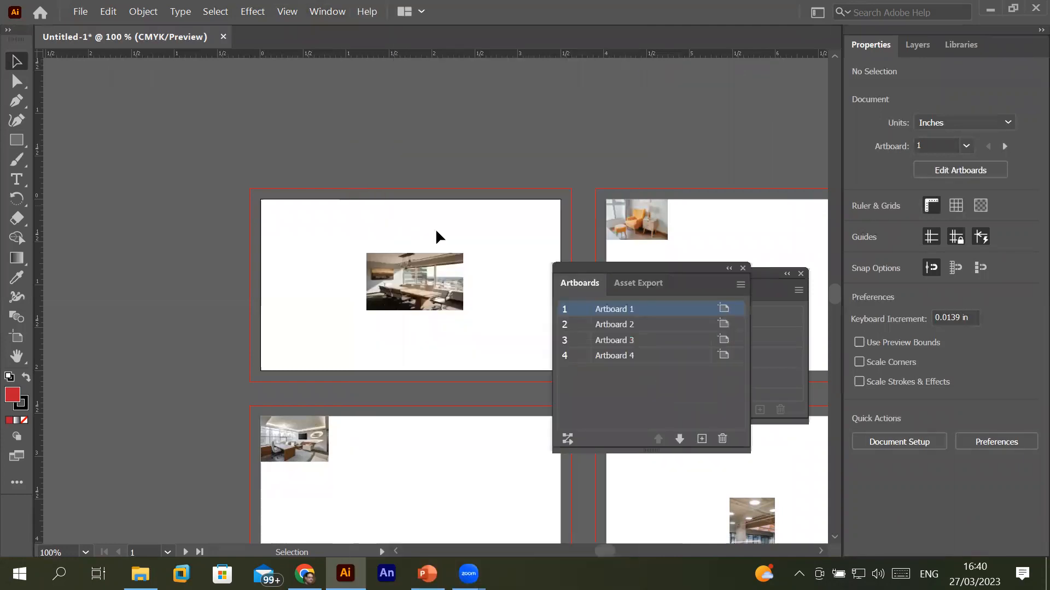
drag(641, 275, 159, 118)
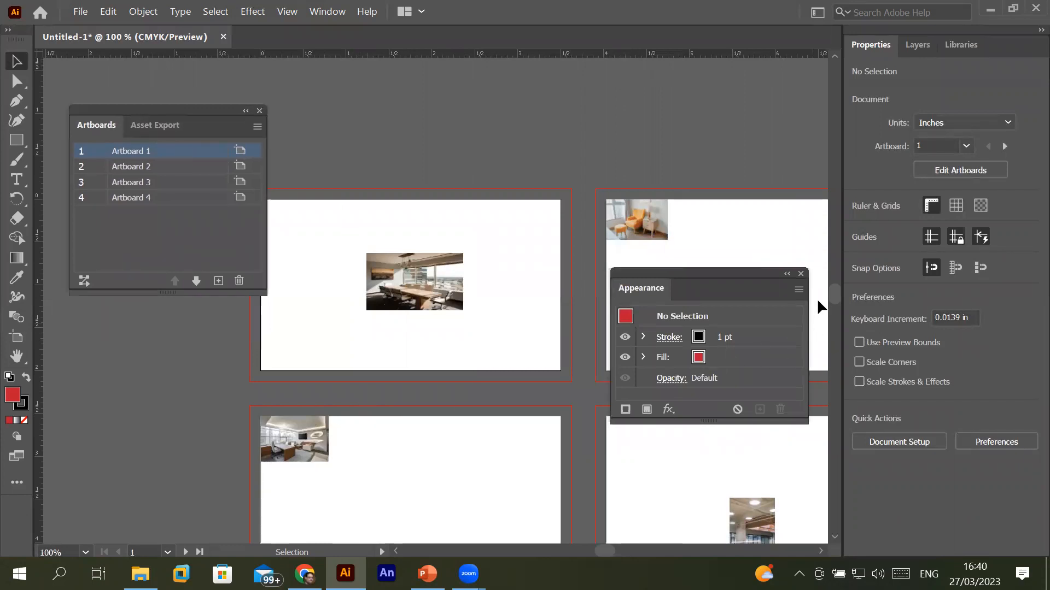
click(801, 274)
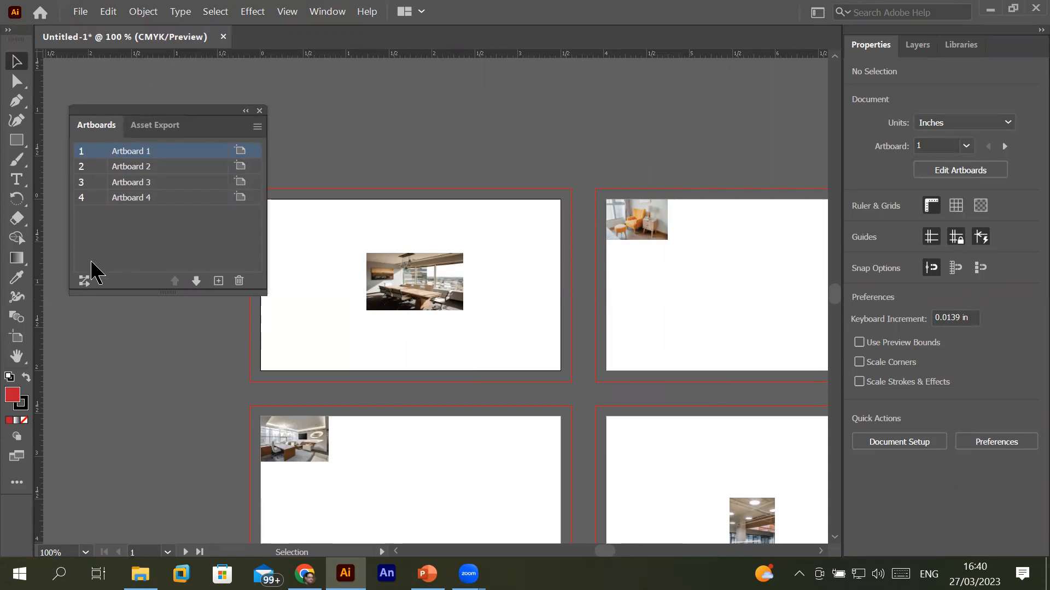
- Bring the individual artboards into view one at a time from the artboard list, ending on Artboard 3
click(140, 173)
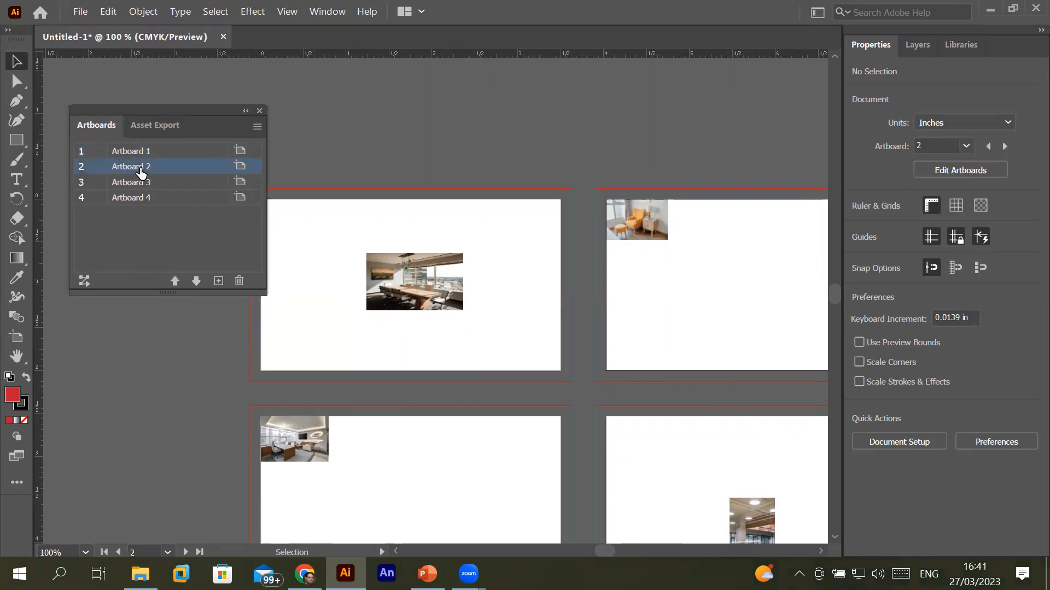
click(140, 188)
double_click(153, 192)
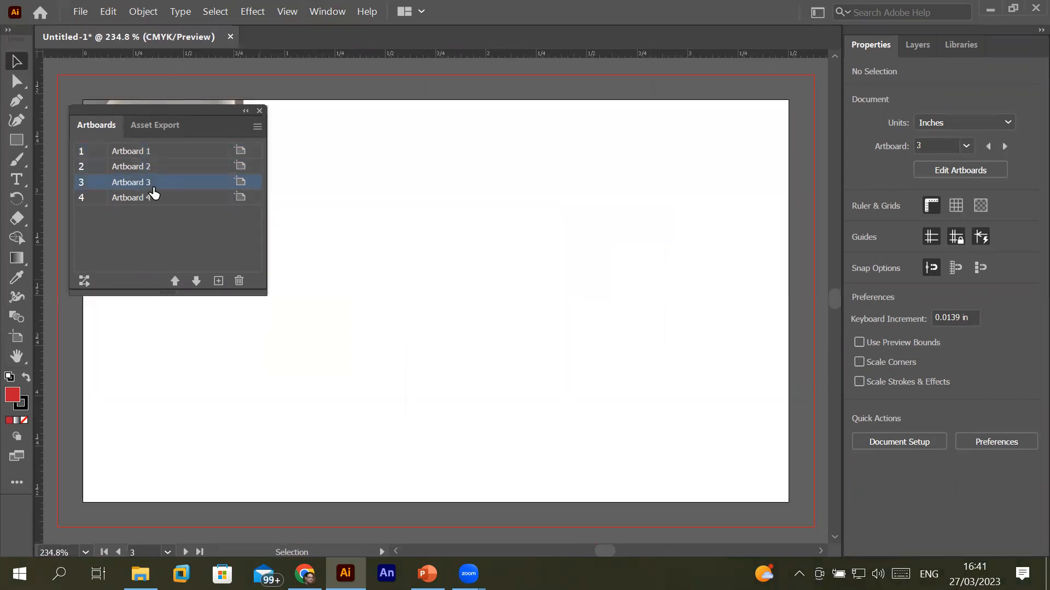
double_click(156, 199)
click(173, 158)
double_click(173, 158)
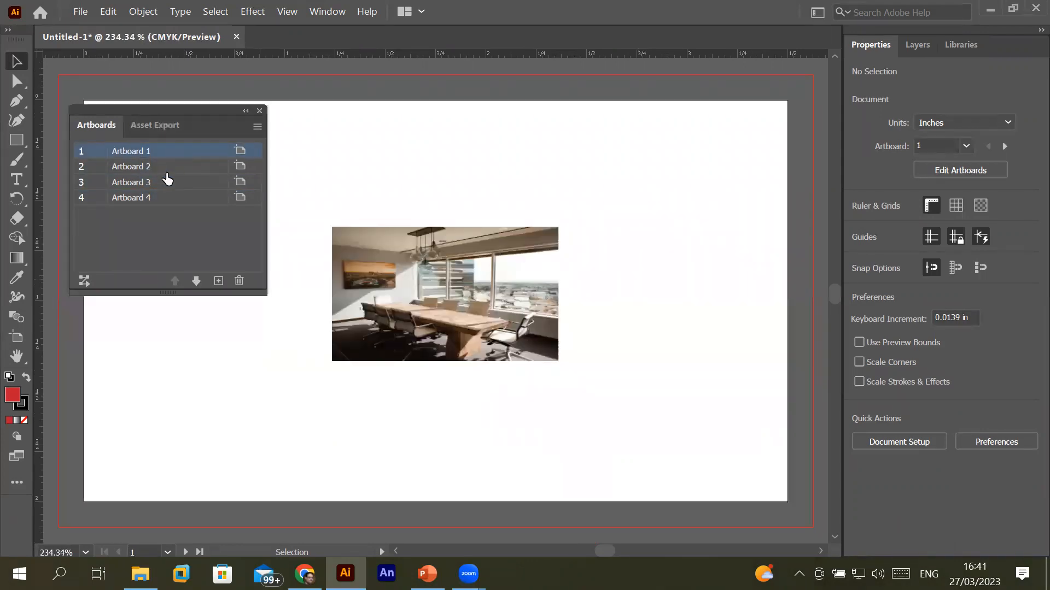
double_click(169, 172)
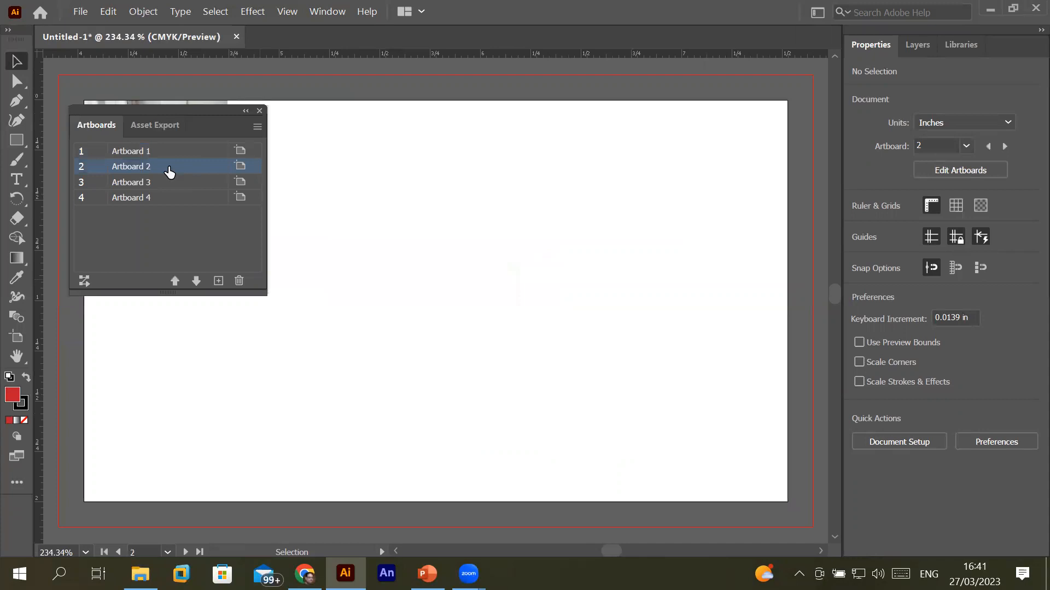
double_click(164, 183)
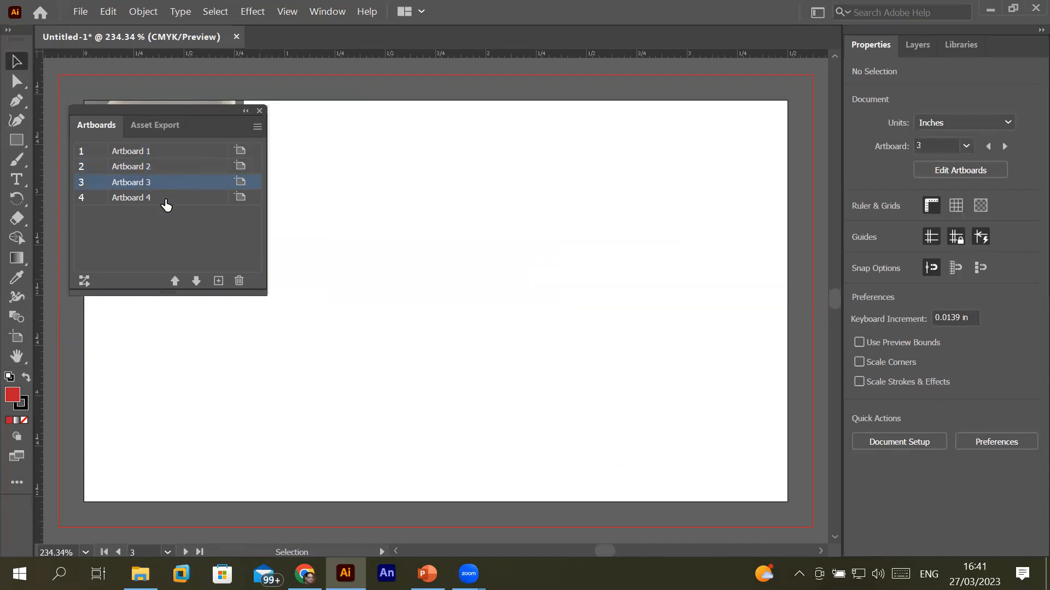
- Move the artboard list off the images and go through all the artboards again, ending on Artboard 4
drag(187, 122, 561, 171)
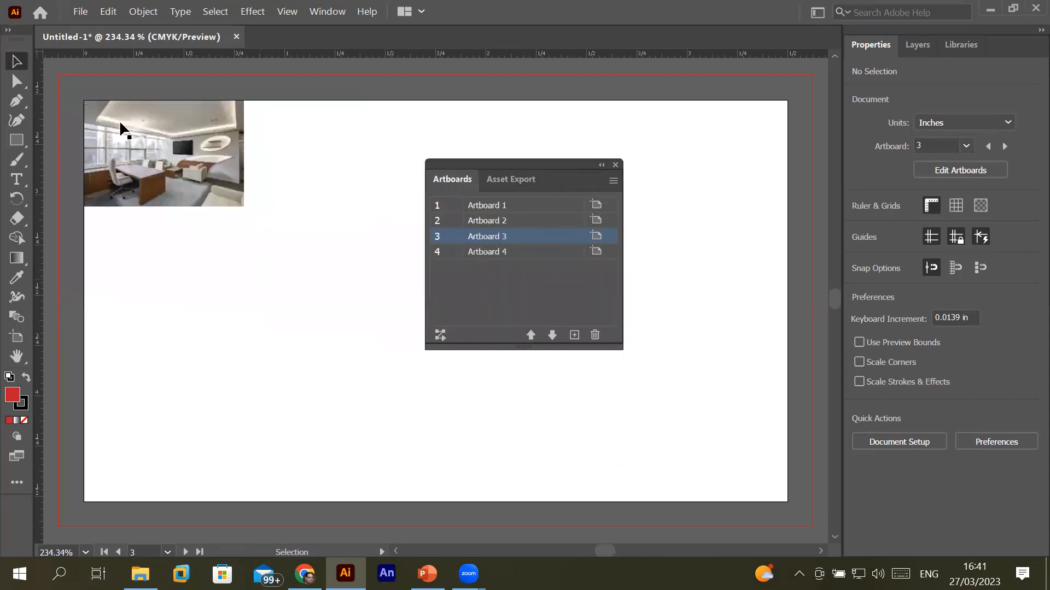
double_click(550, 258)
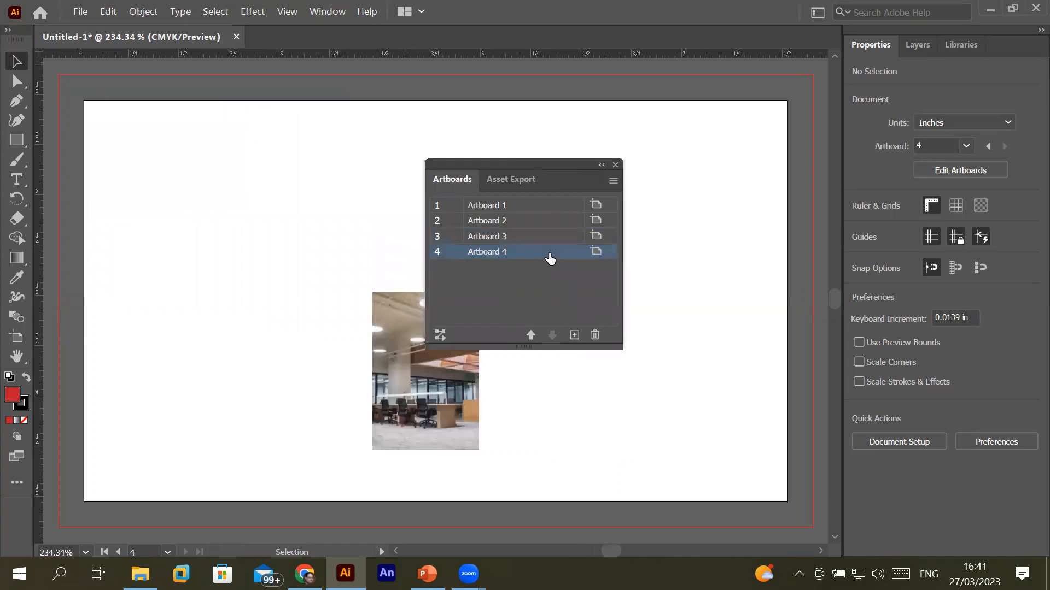
drag(579, 164, 657, 138)
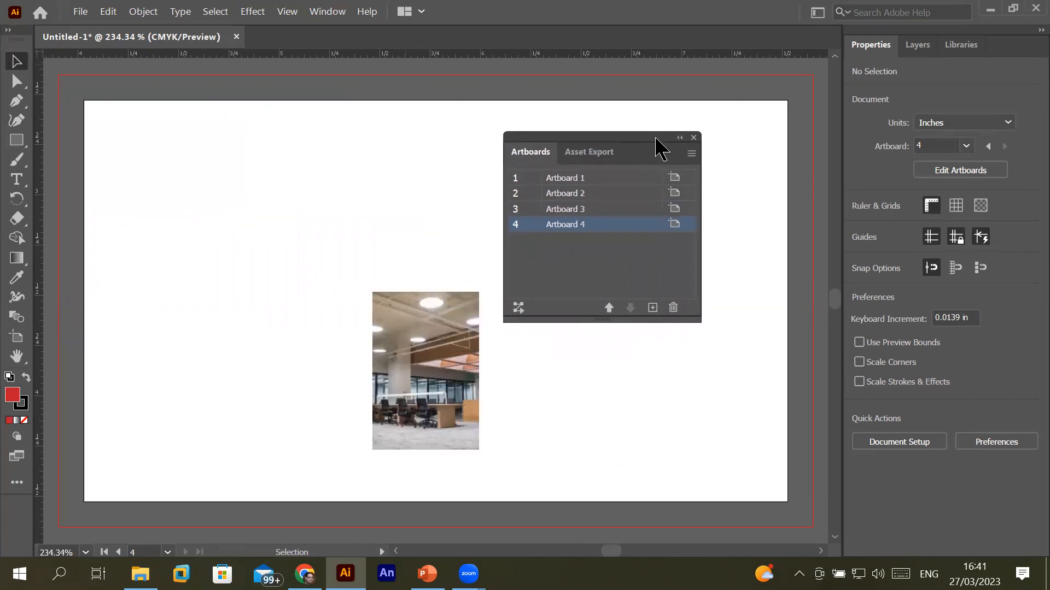
click(629, 182)
click(629, 199)
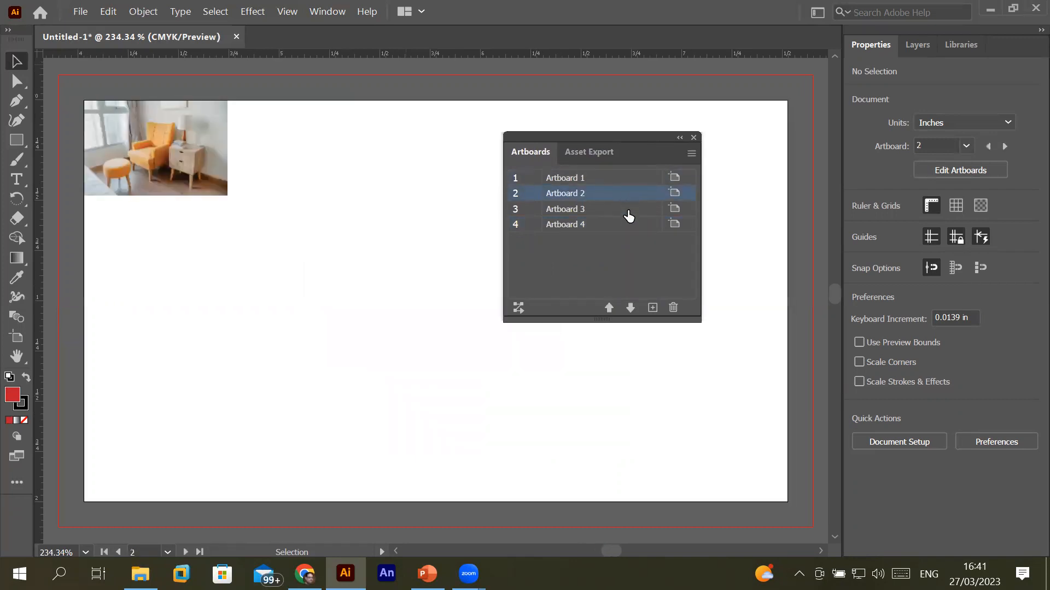
click(629, 211)
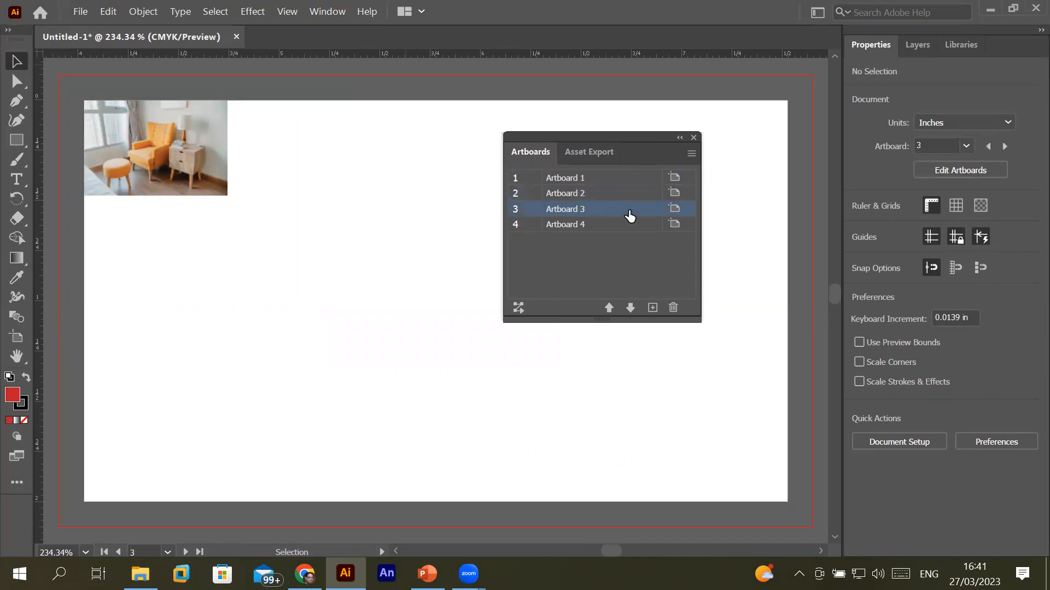
click(629, 227)
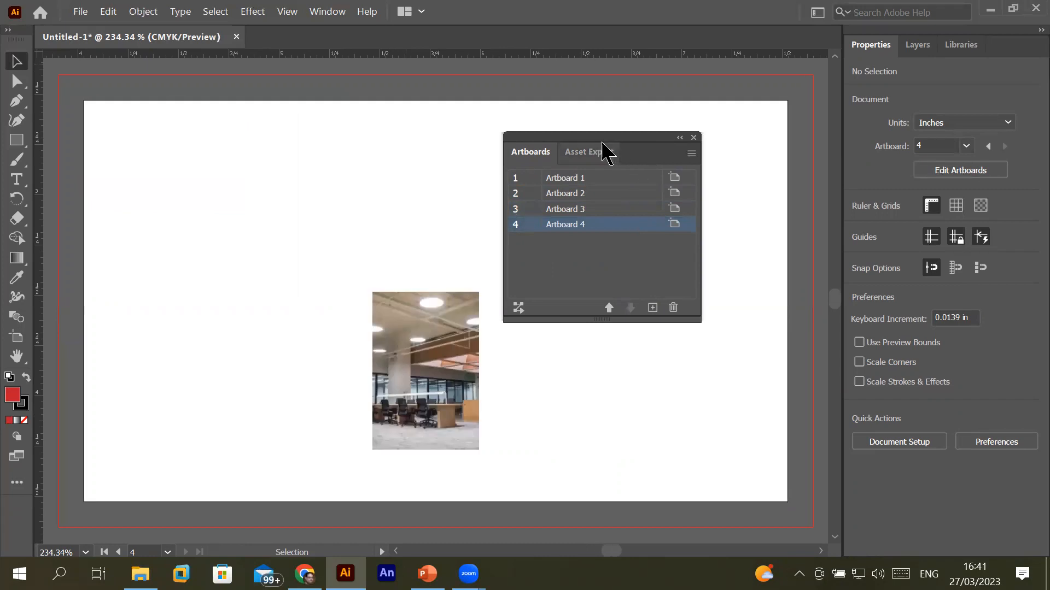
- Examine the options of Artboard 1, dismiss them without changes and close the artboard list
click(674, 180)
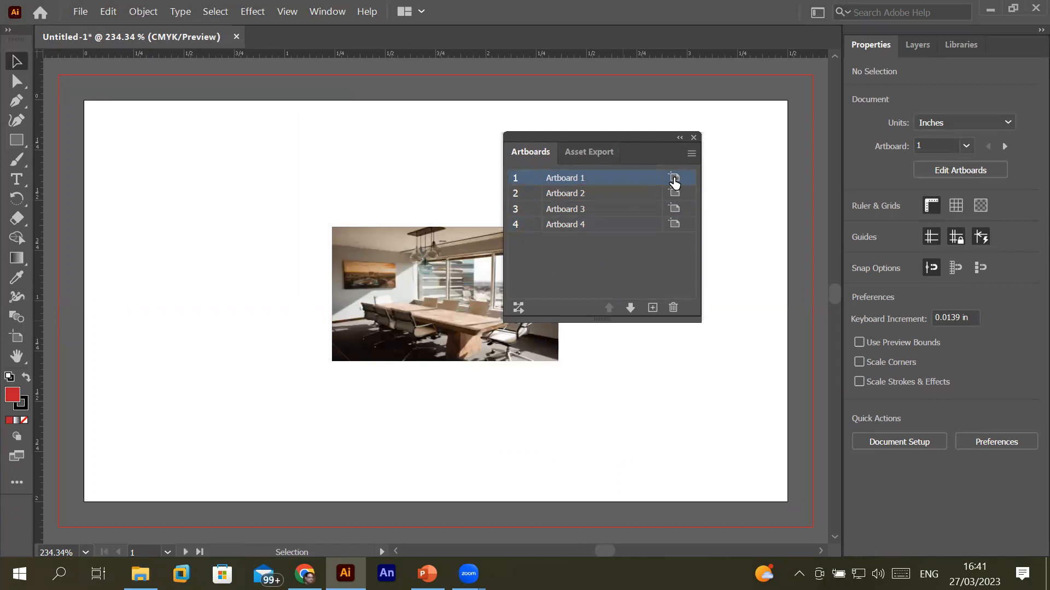
click(679, 182)
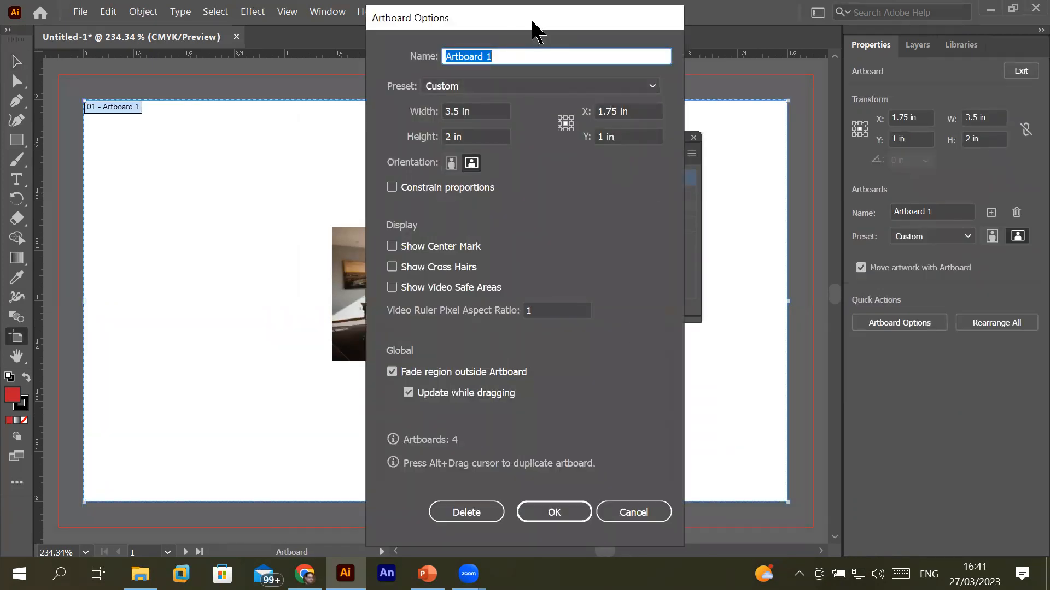
drag(538, 30, 196, 6)
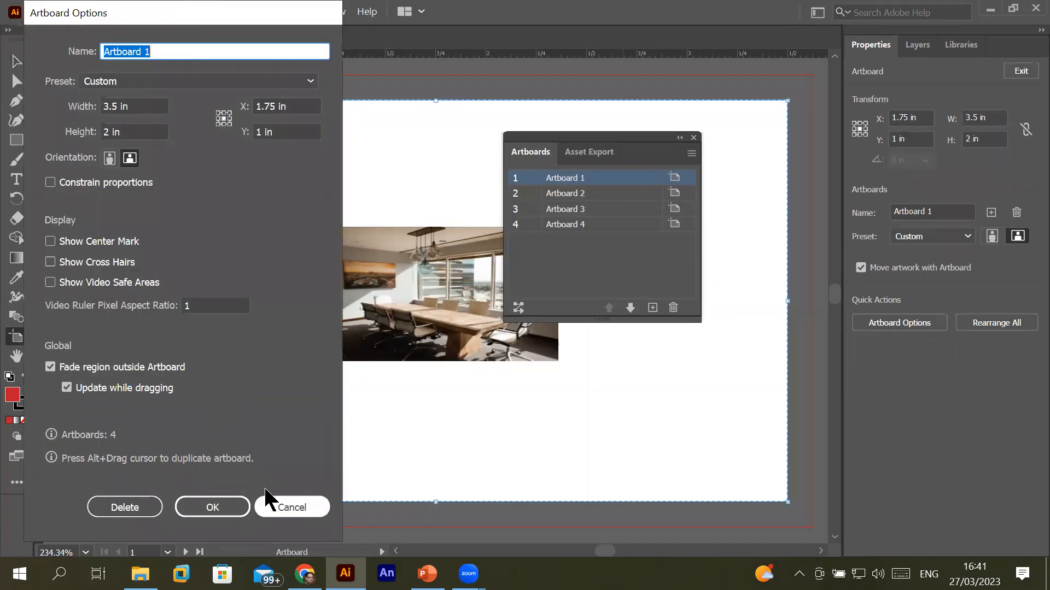
click(267, 500)
key(Escape)
click(693, 138)
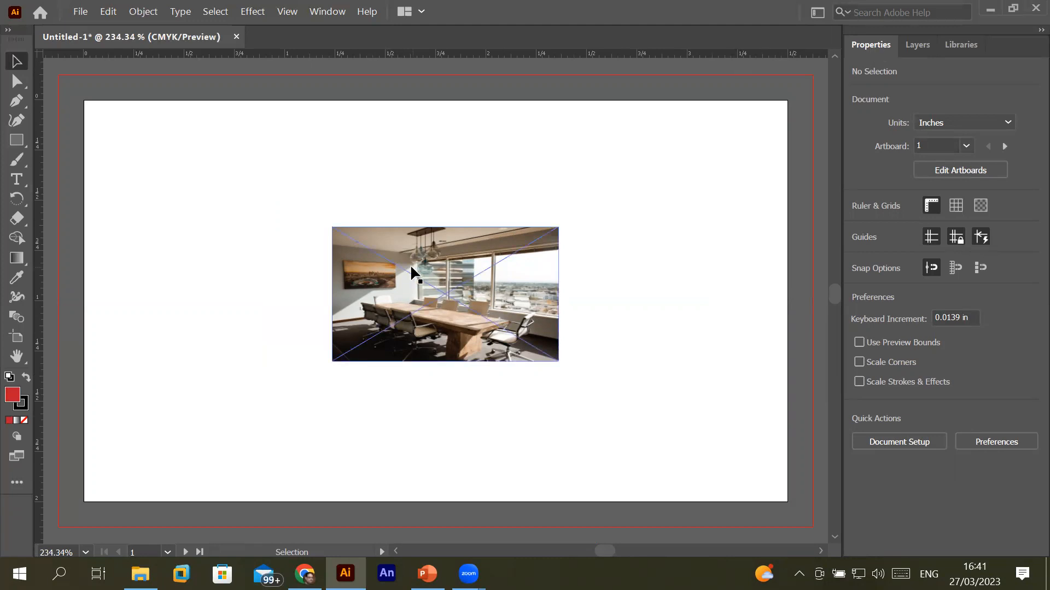
- Try rotating the conference-room image on Artboard 1 to 60° and 90°, repositioning it on the artboard
drag(411, 264, 416, 218)
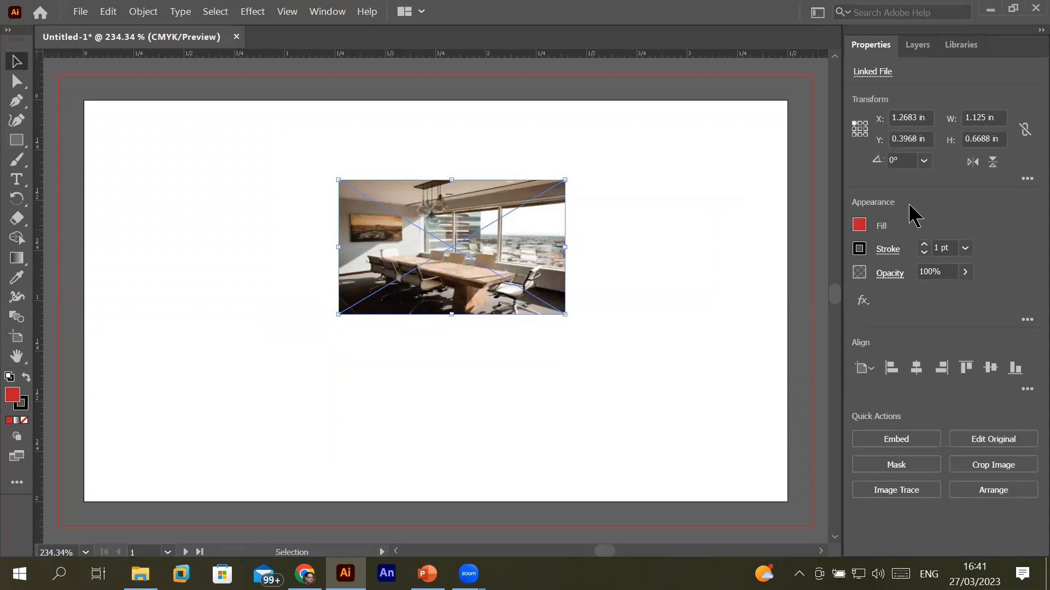
click(924, 160)
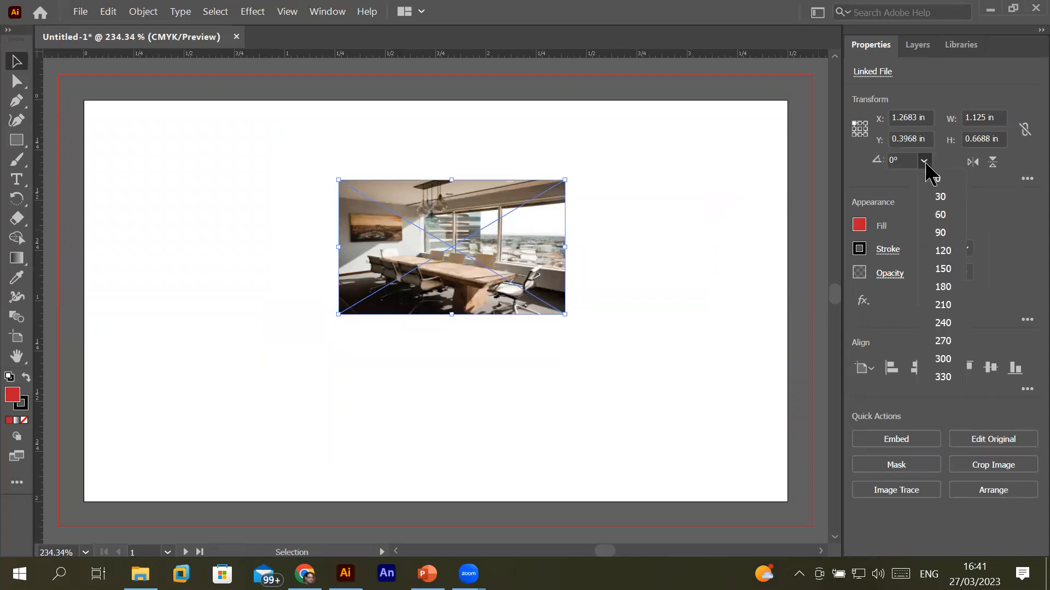
click(940, 215)
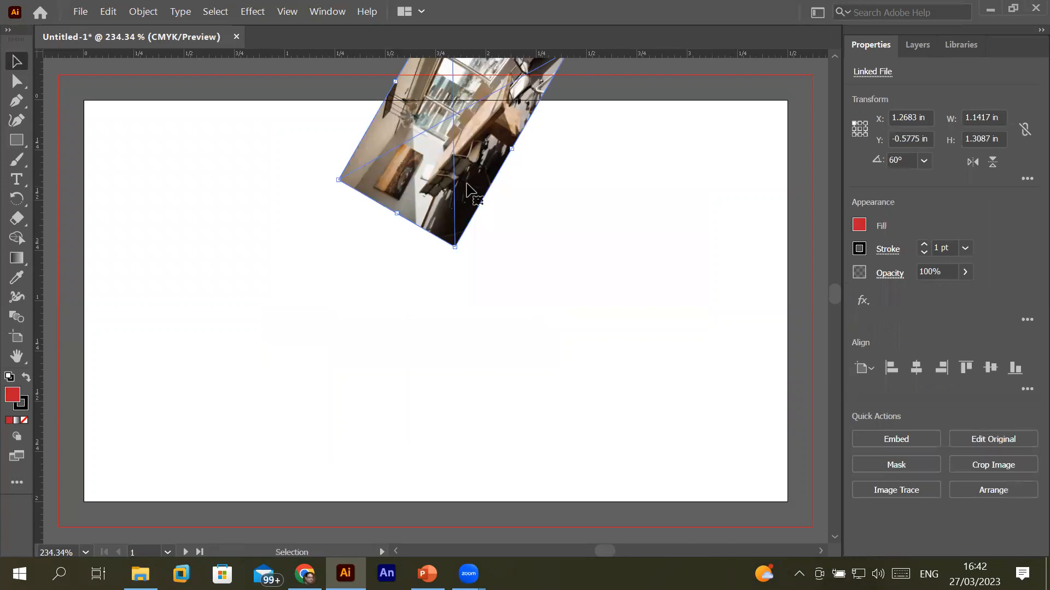
drag(469, 191, 439, 389)
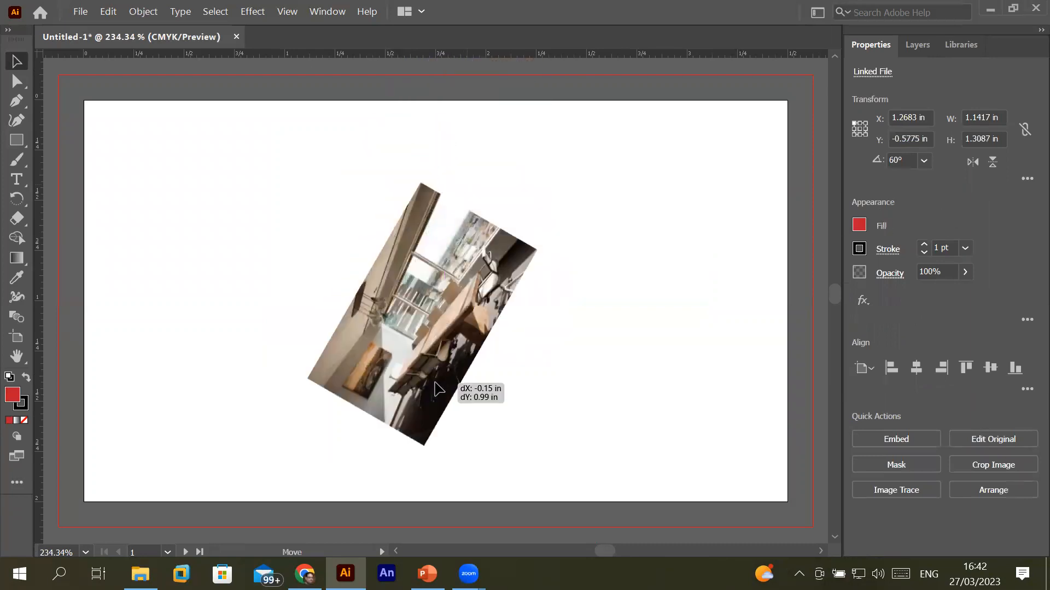
click(924, 161)
click(940, 234)
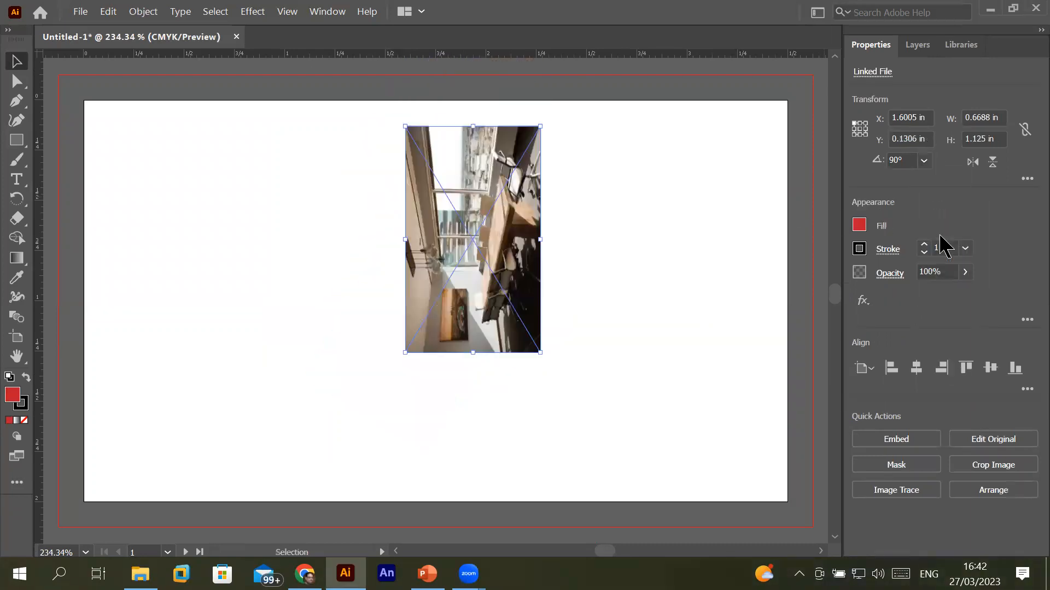
- Set the conference-room image's rotation to 180° and move it to about X 1.46 in, Y 0.69 in on Artboard 1
click(924, 161)
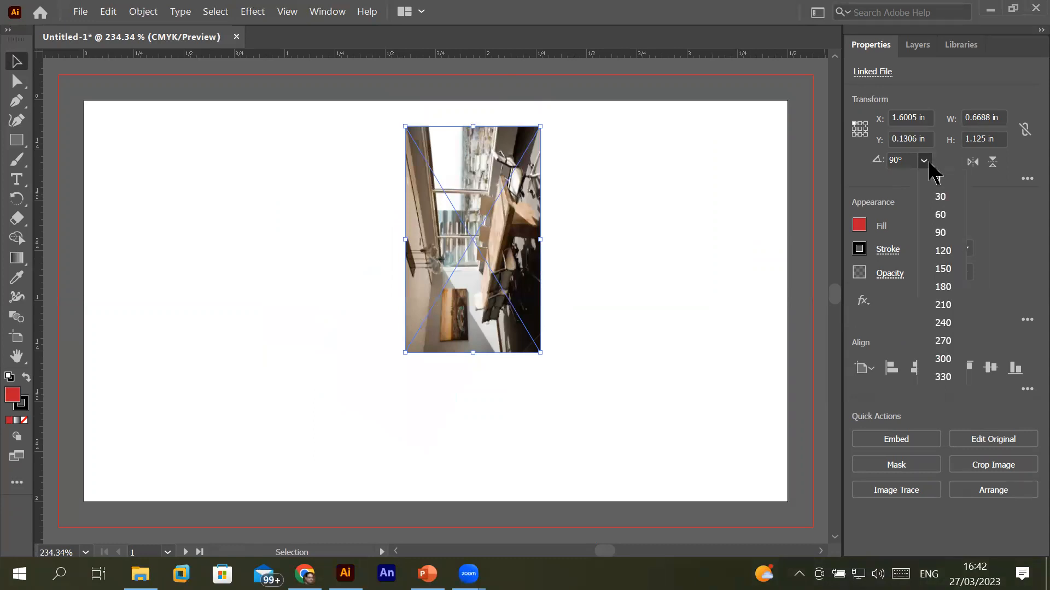
click(945, 287)
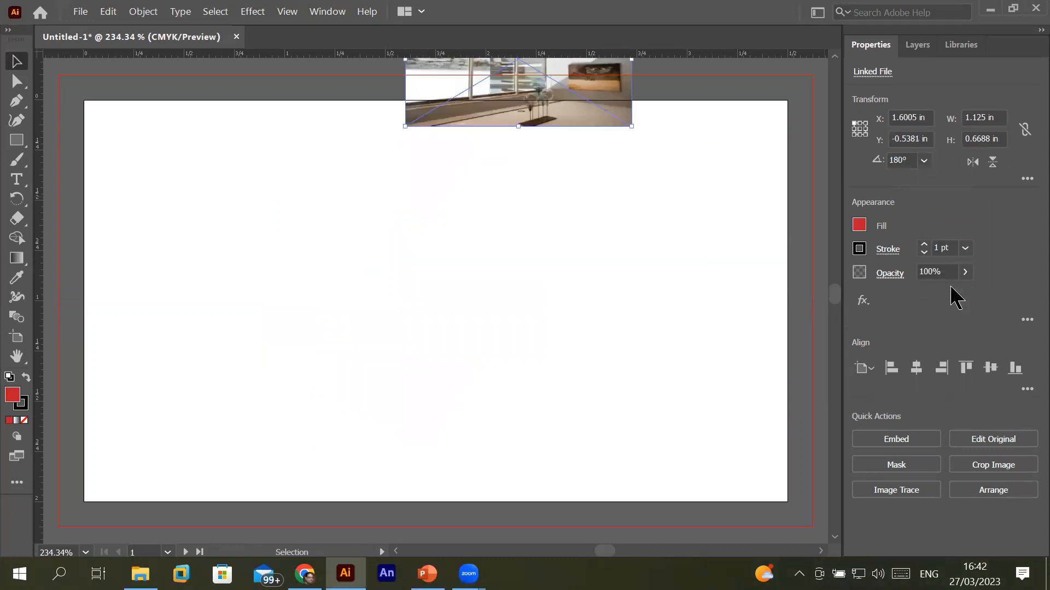
drag(565, 99, 539, 340)
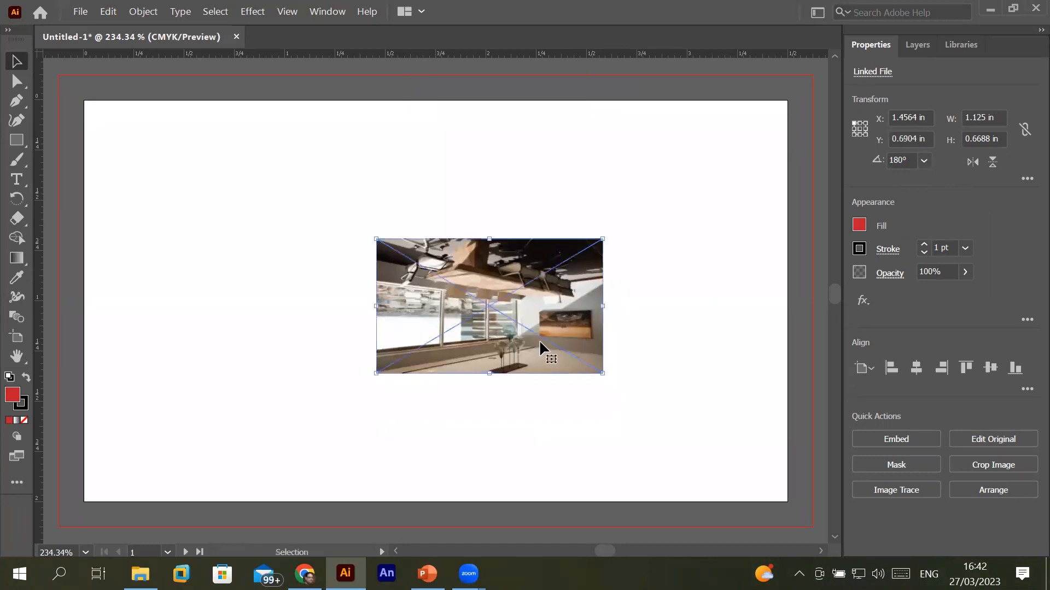
scroll(539, 339, up, 3)
scroll(535, 337, up, 2)
scroll(533, 336, down, 2)
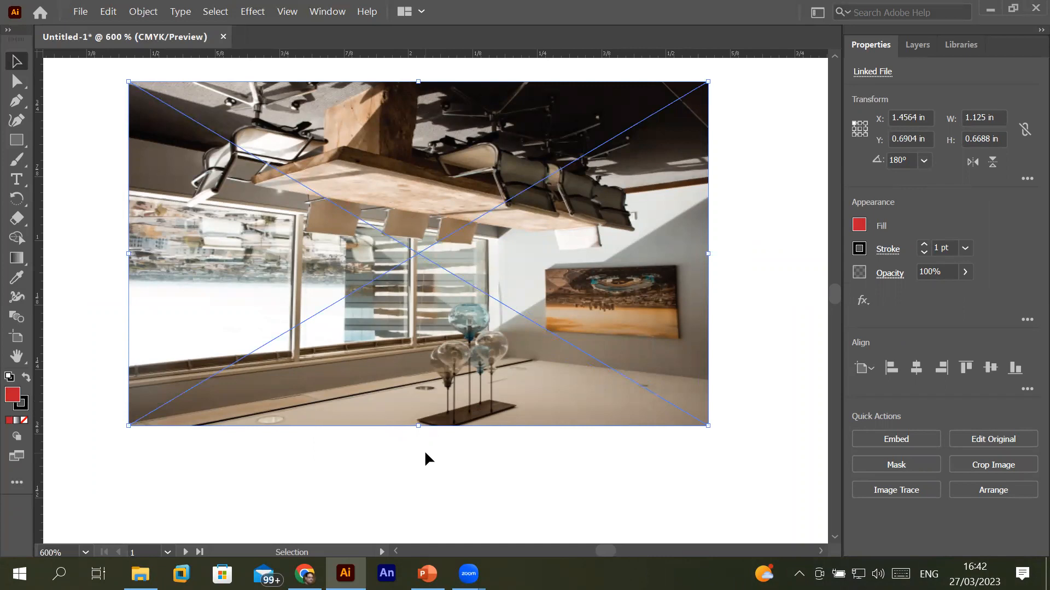
- Reset the conference-room image's rotation to 0° and move it to about X 0.17 in, Y 0.82 in on Artboard 1
click(923, 160)
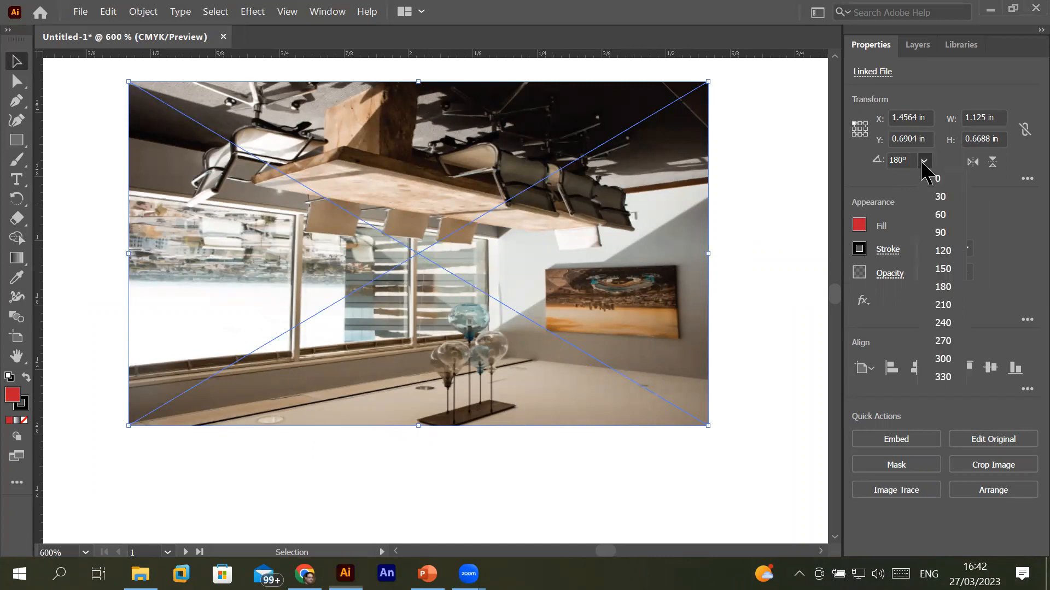
click(954, 181)
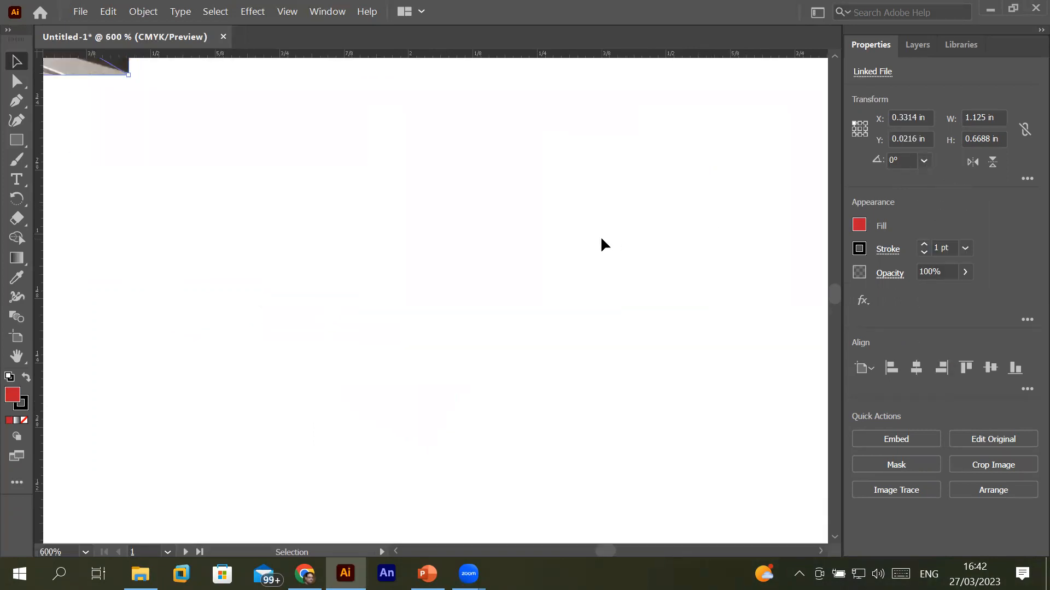
scroll(600, 235, down, 1)
drag(393, 261, 490, 342)
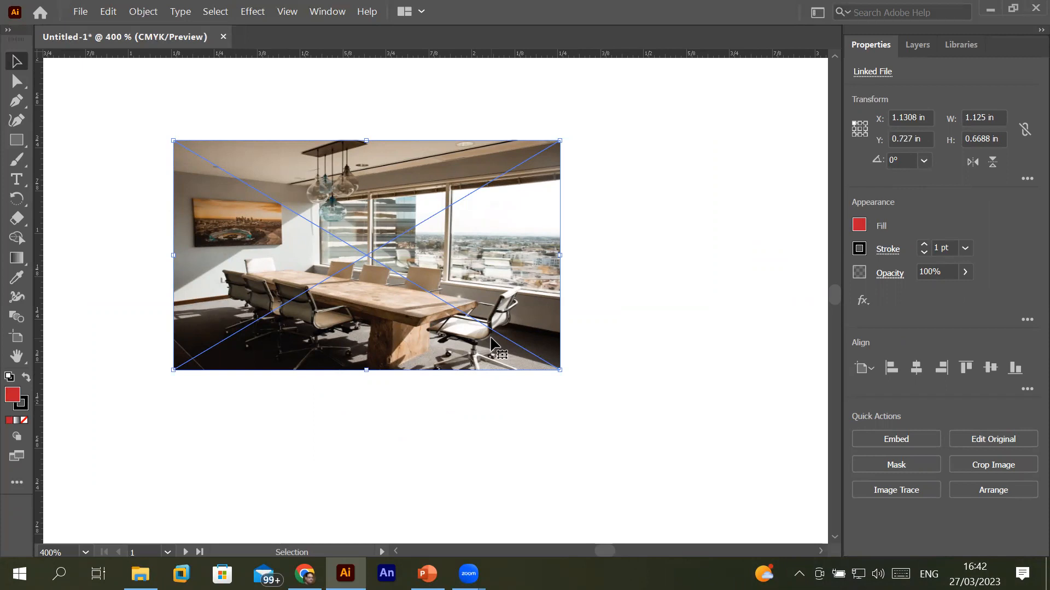
alt+scroll(471, 373, down, 4)
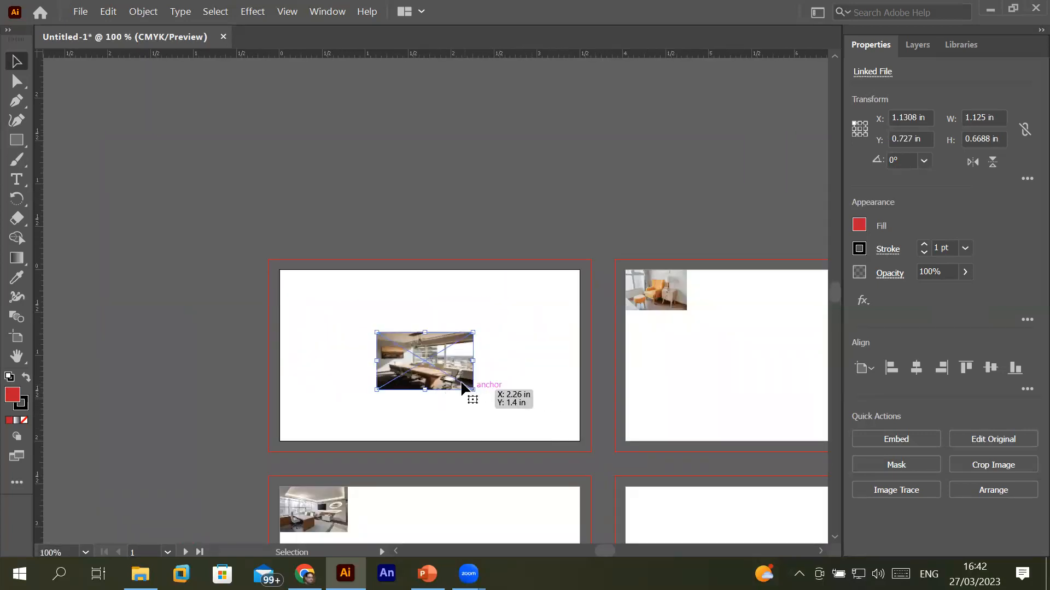
drag(453, 382, 358, 376)
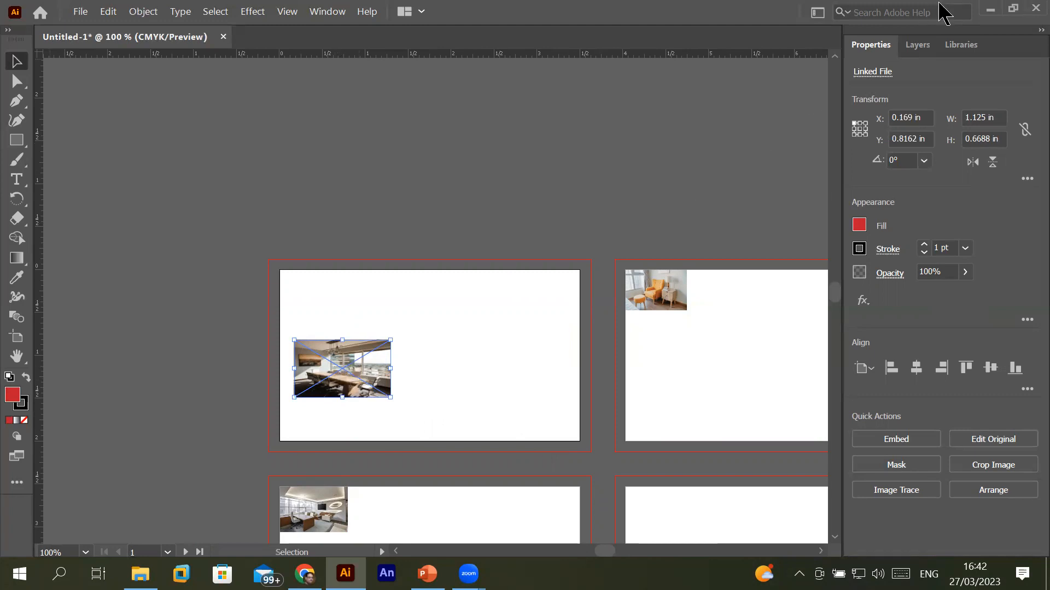
- Show the contents of Layer 1 and hide and reshow each of the four linked images in turn
click(923, 52)
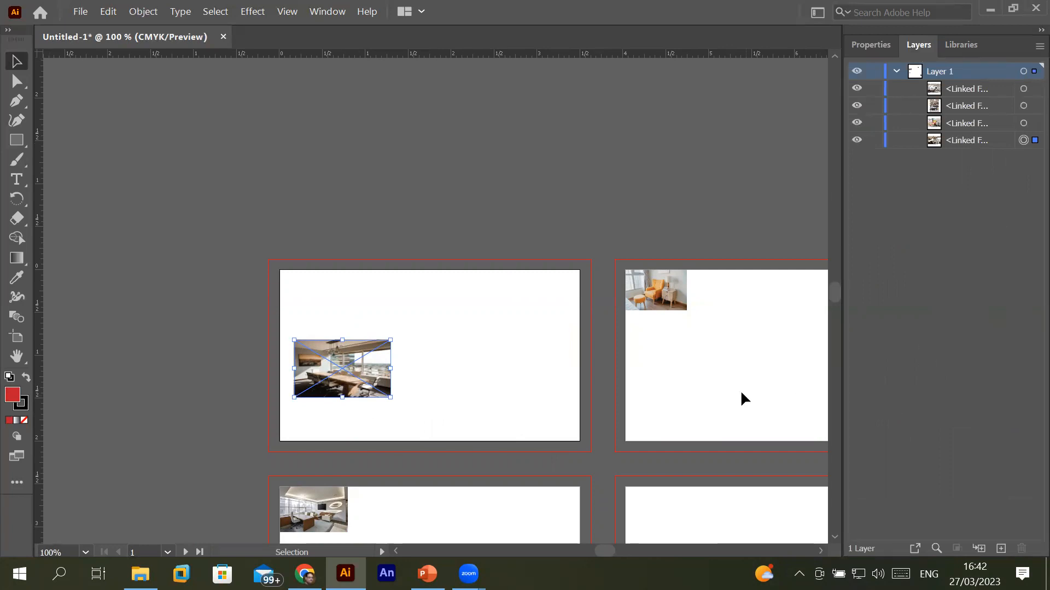
scroll(738, 388, down, 3)
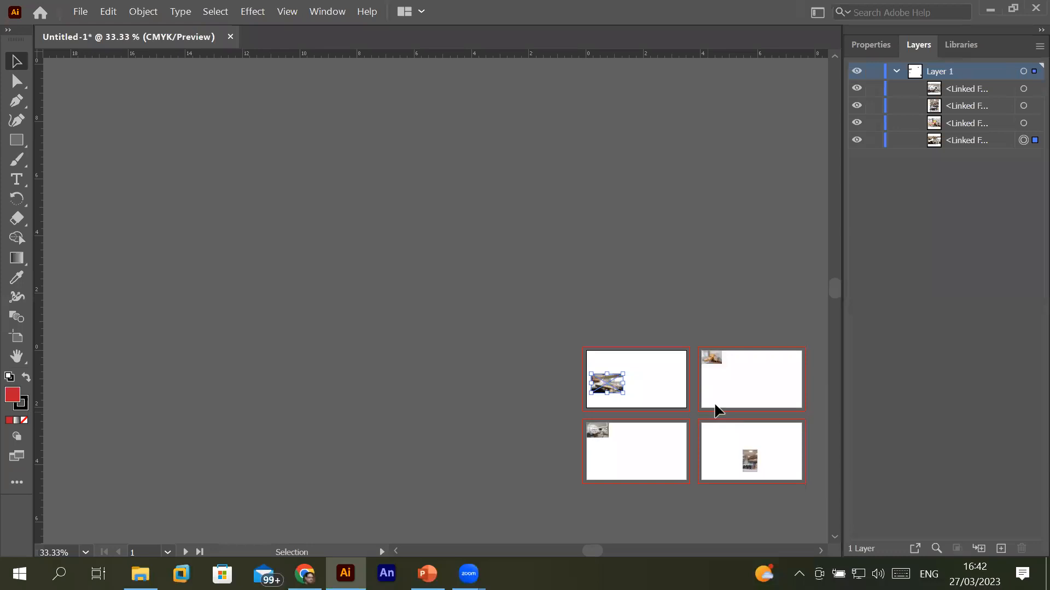
drag(709, 394, 358, 186)
scroll(356, 185, up, 2)
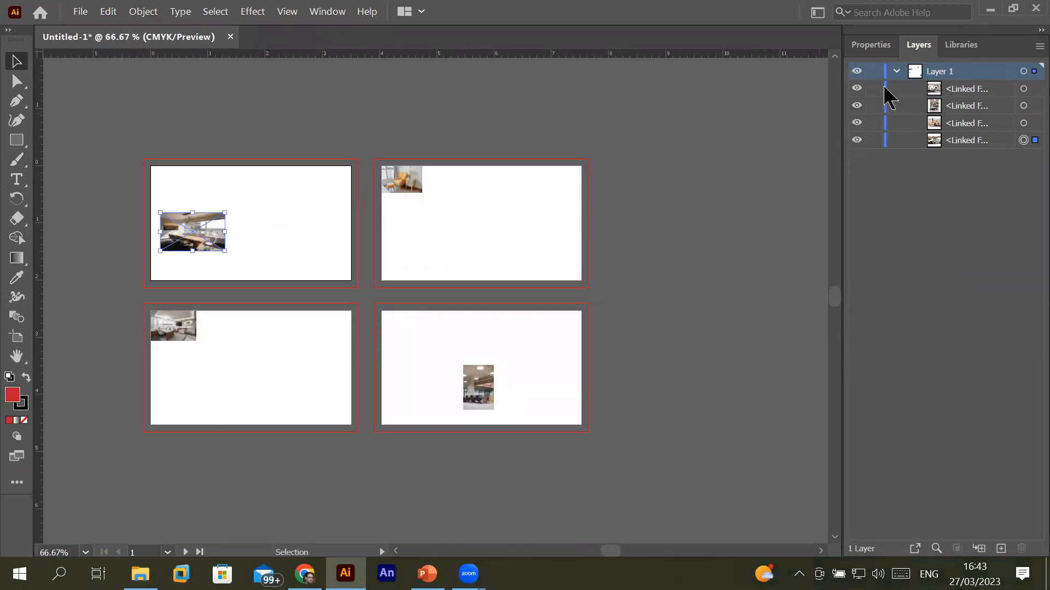
click(856, 89)
click(856, 88)
click(857, 89)
click(856, 88)
click(856, 89)
click(856, 88)
click(856, 107)
click(856, 107)
click(856, 107)
click(856, 109)
click(856, 124)
click(857, 124)
click(857, 124)
click(856, 124)
click(856, 140)
click(855, 142)
- Draw a red rectangle on Artboard 1 to the right of the conference-room image and highlight its entry in Layer 1
scroll(225, 215, up, 3)
scroll(225, 216, down, 1)
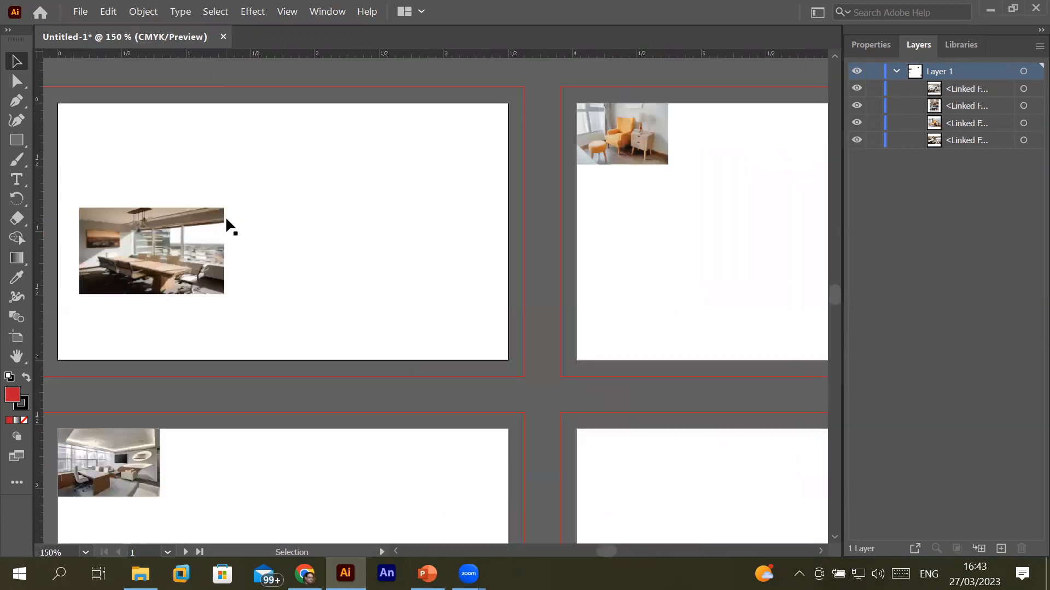
click(17, 141)
drag(249, 126, 430, 264)
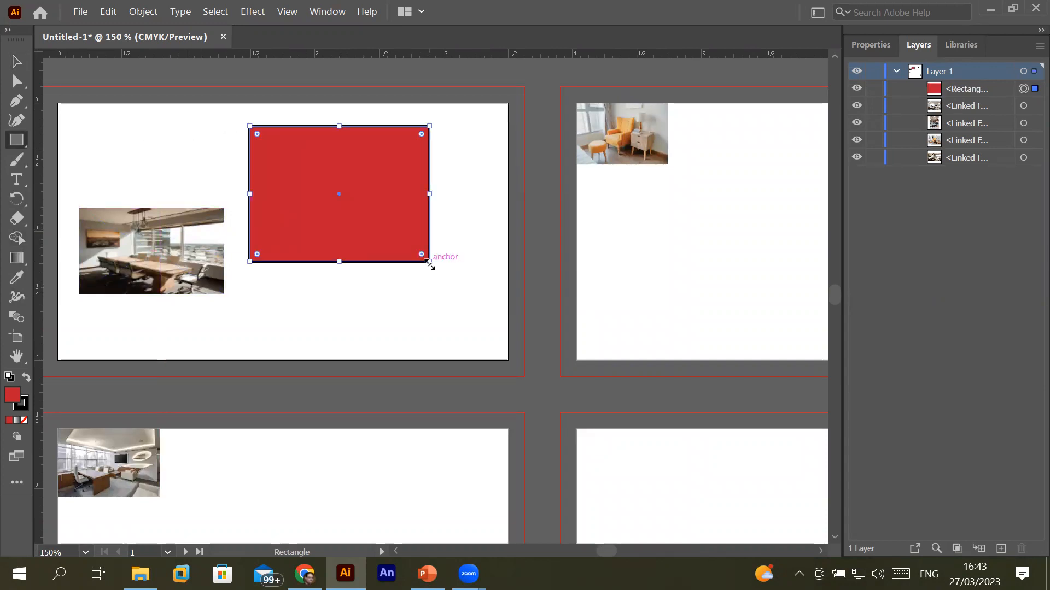
click(965, 89)
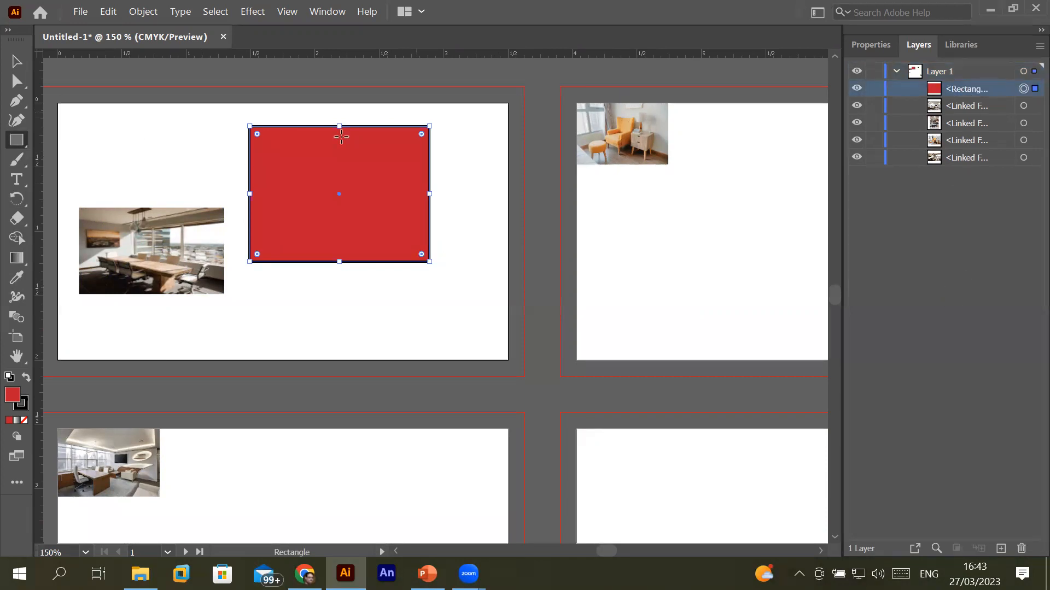
- Draw a small red ellipse on Artboard 1 just below the rectangle
click(17, 140)
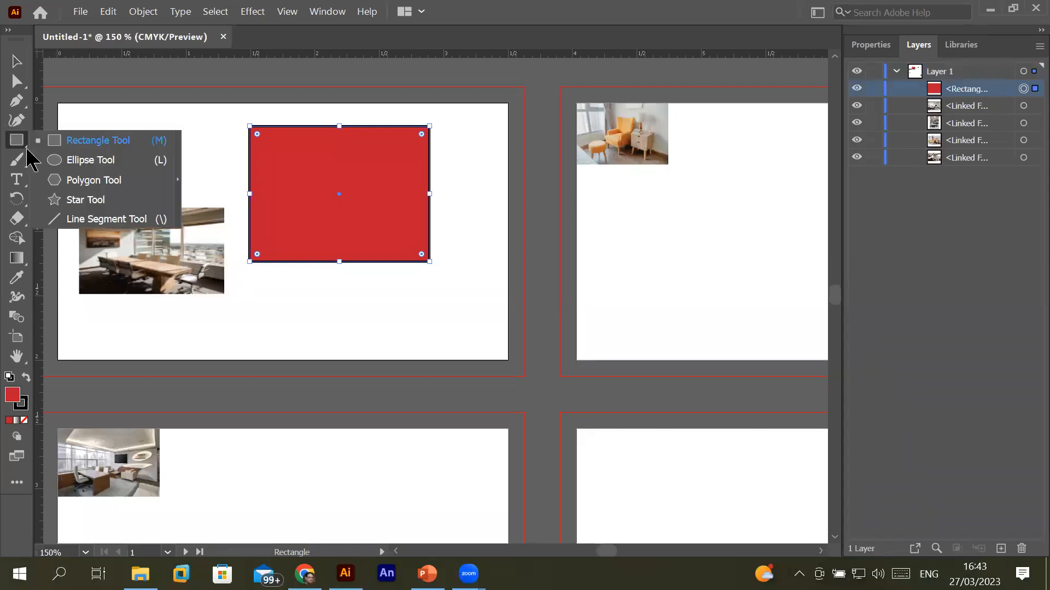
click(83, 160)
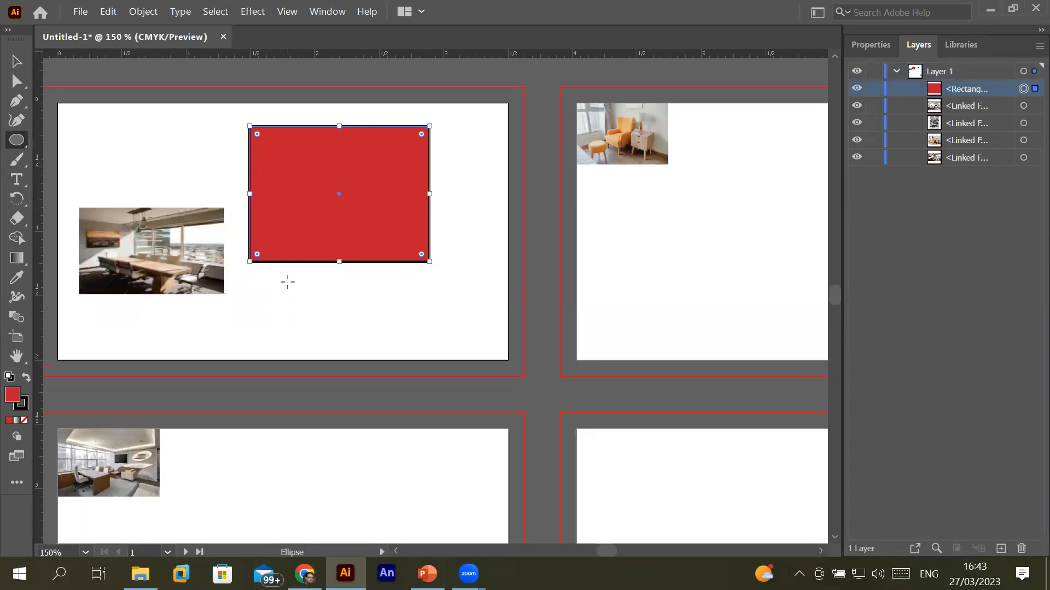
drag(287, 282, 363, 353)
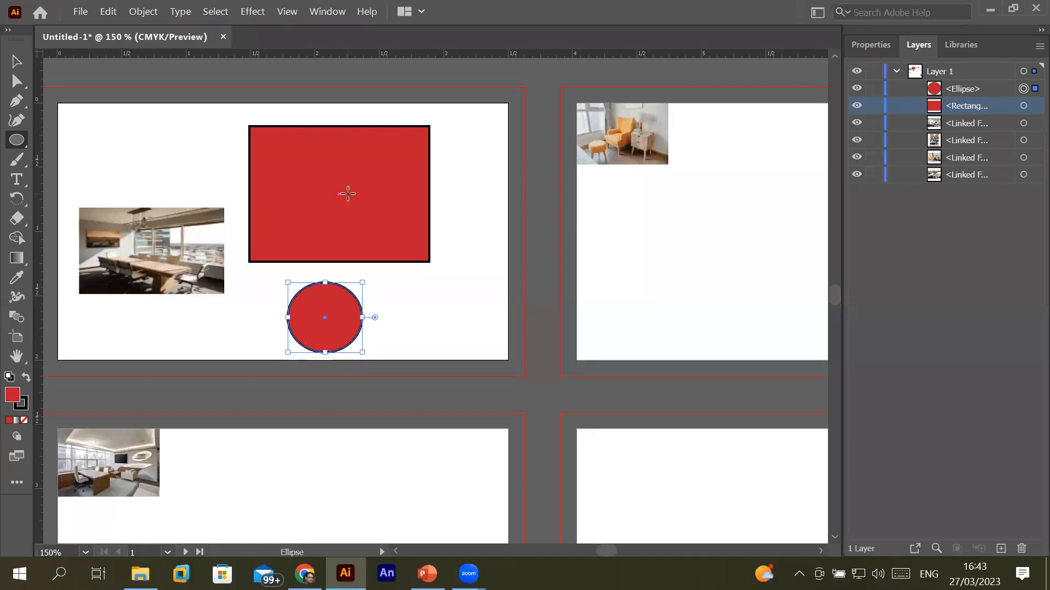
- Move the red rectangle over the conference-room image and stretch its four sides to the edges of Artboard 1
click(16, 62)
drag(290, 189, 174, 201)
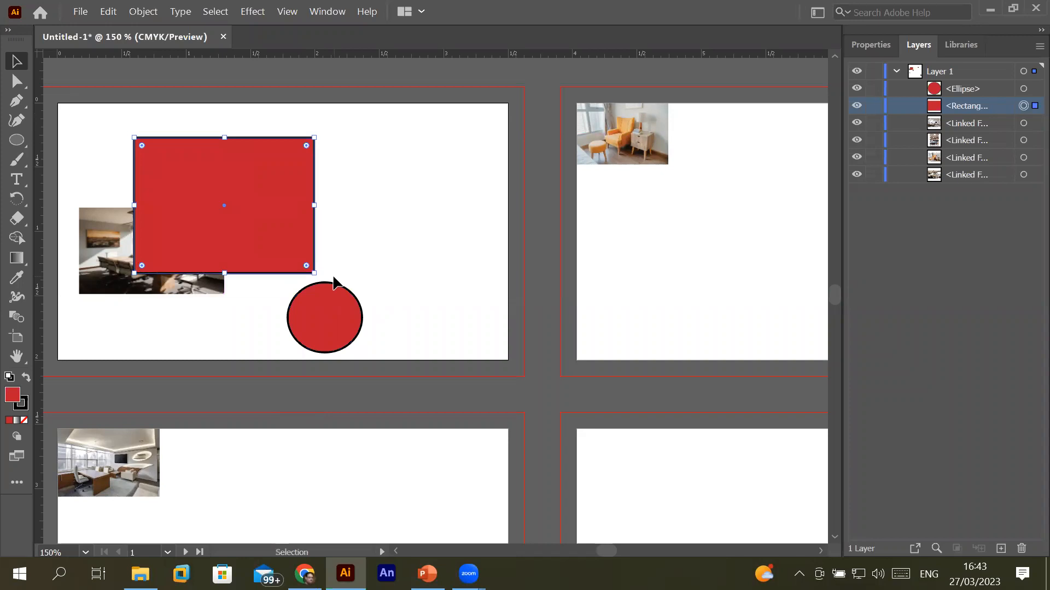
drag(315, 205, 509, 219)
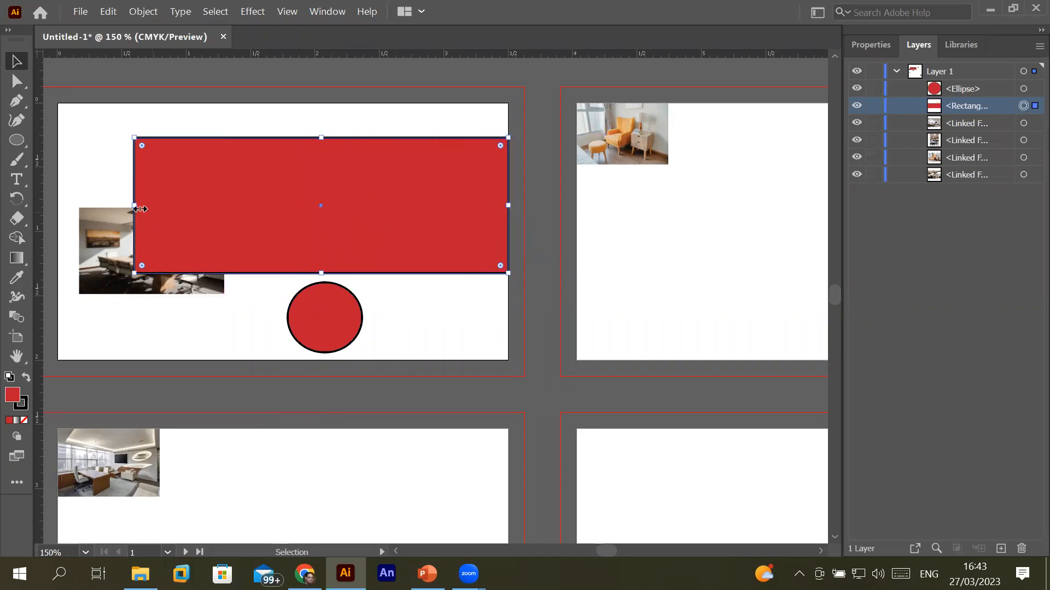
drag(134, 206, 58, 209)
drag(282, 273, 281, 359)
drag(282, 138, 288, 102)
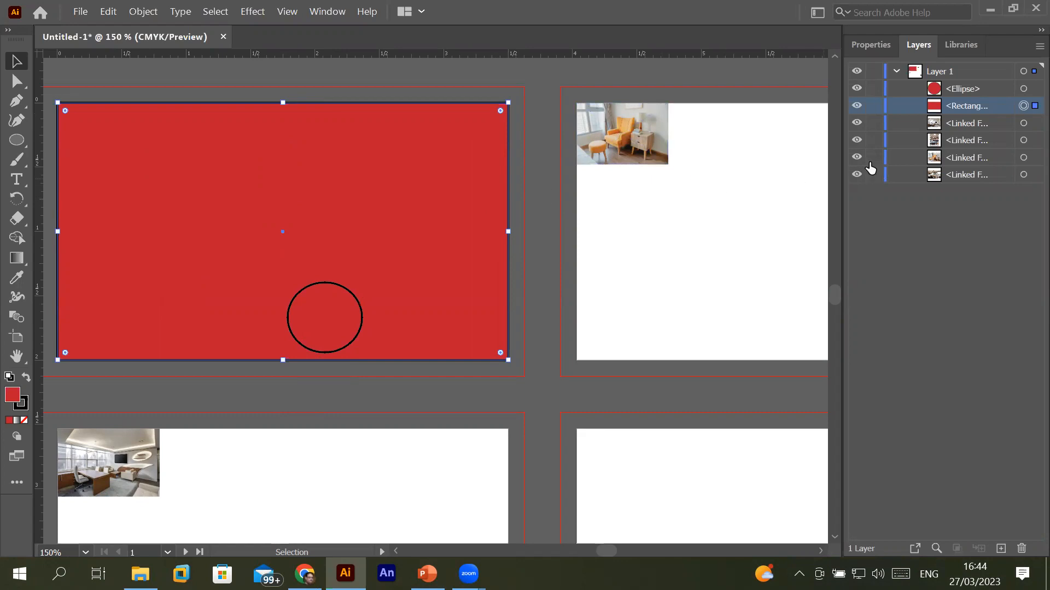
- Target the first three linked images in Layer 1 one after another to identify each on its artboard
click(1025, 123)
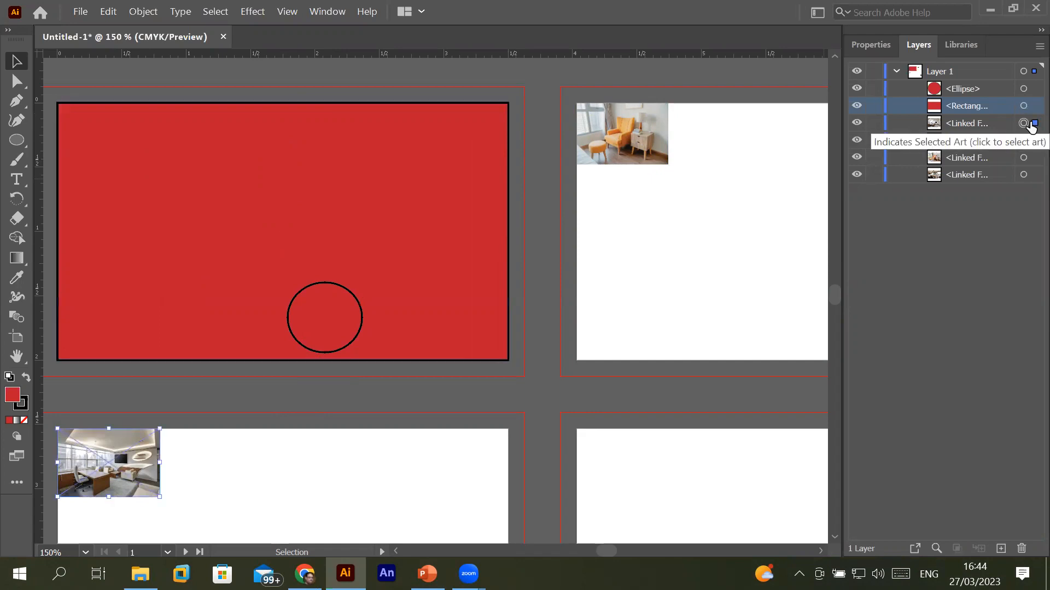
scroll(249, 389, down, 2)
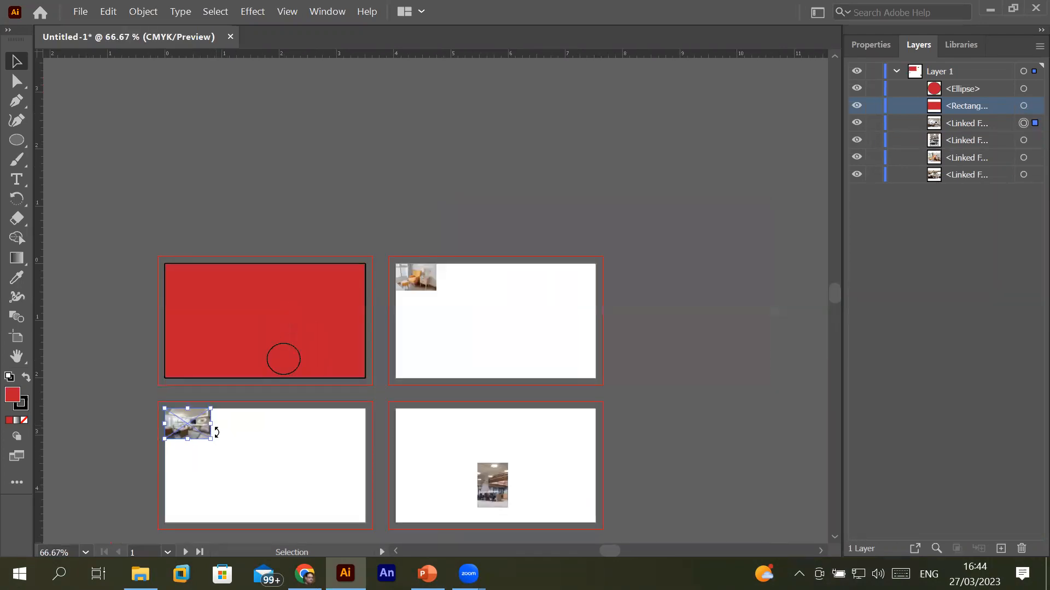
click(1025, 141)
scroll(542, 494, up, 1)
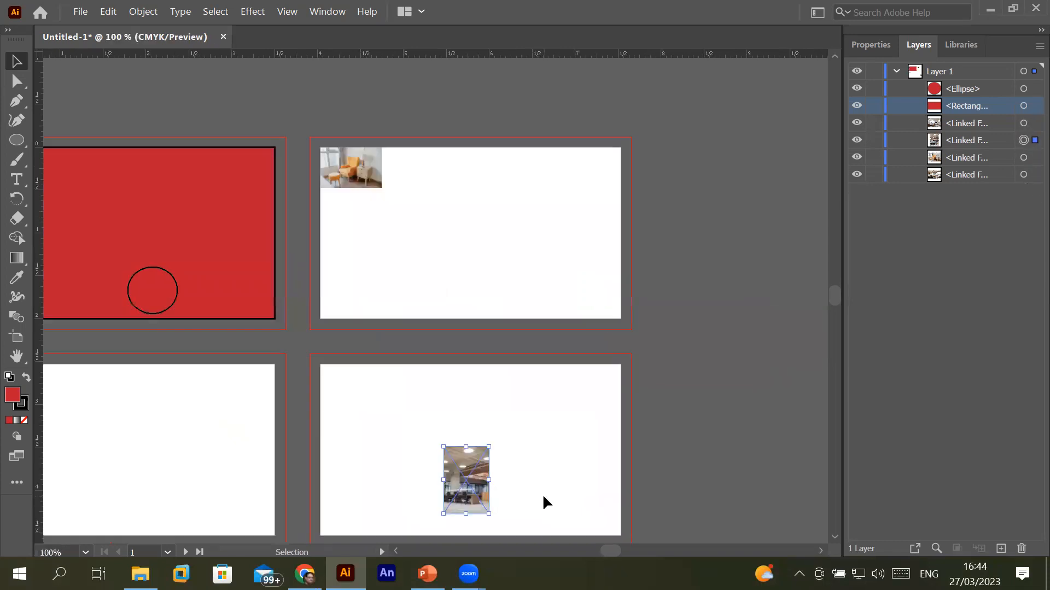
click(1026, 158)
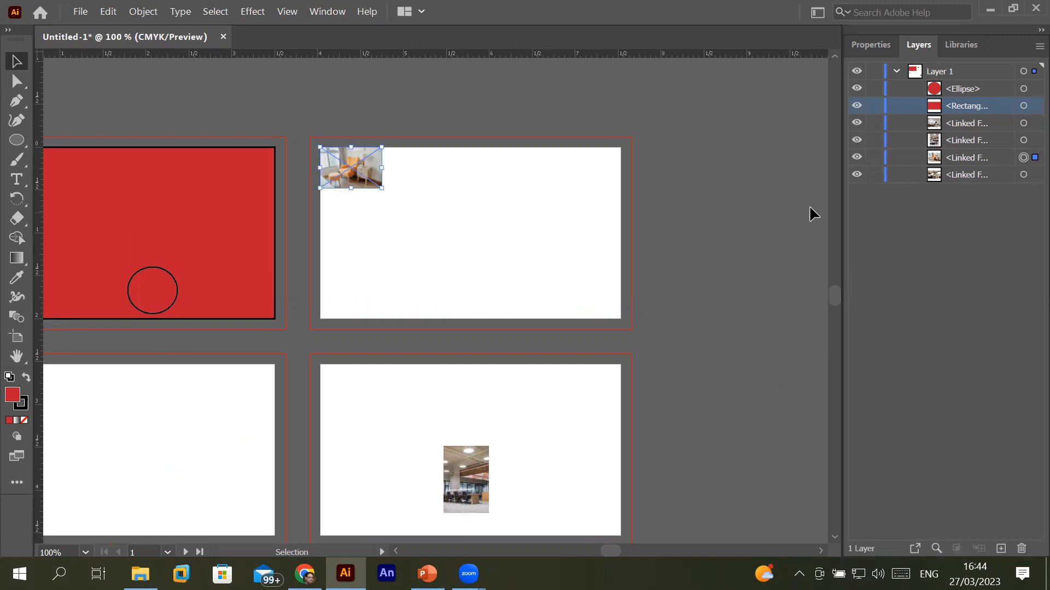
- Target the hidden conference-room image in Layer 1 and reorder it above the rectangle, below the ellipse
click(1024, 175)
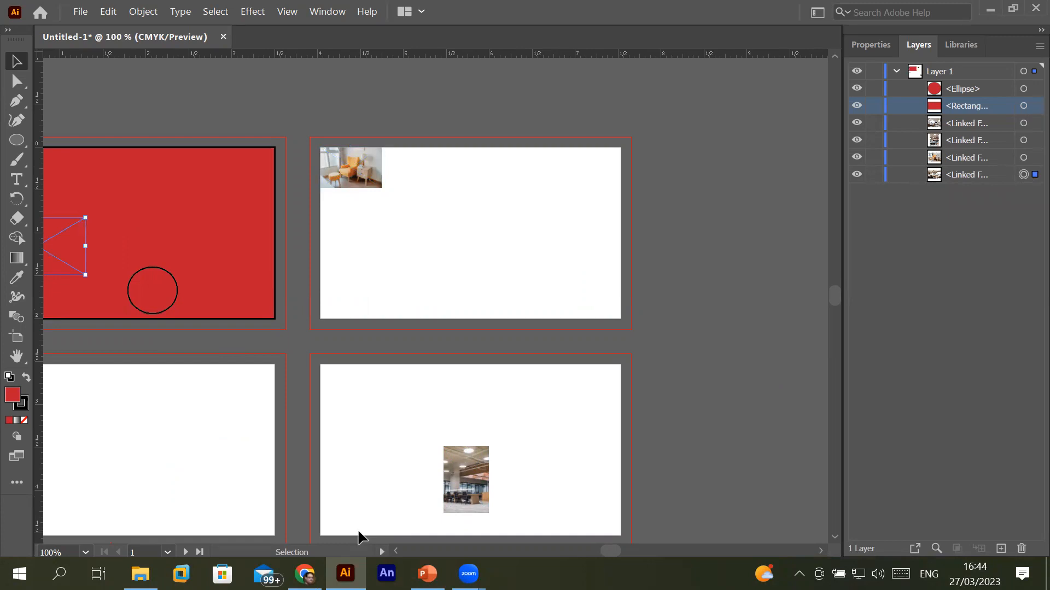
scroll(359, 532, left, 5)
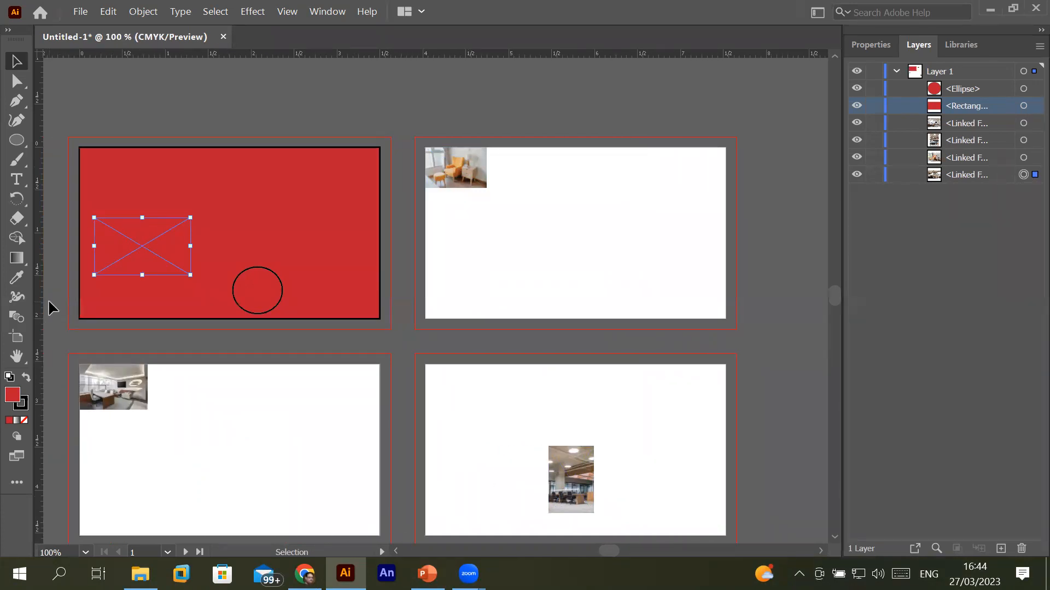
click(984, 176)
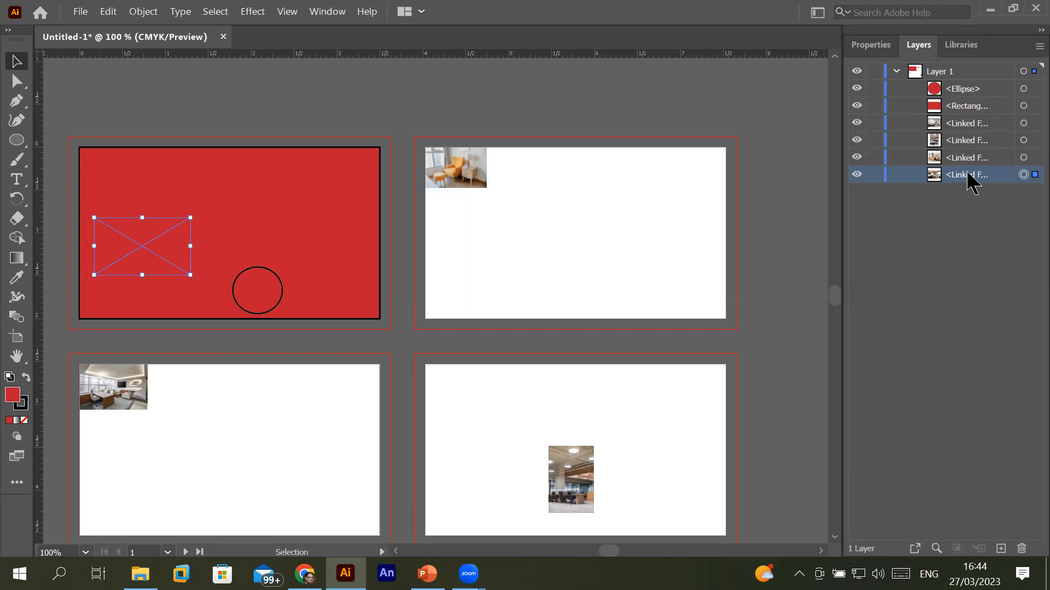
drag(967, 173, 966, 106)
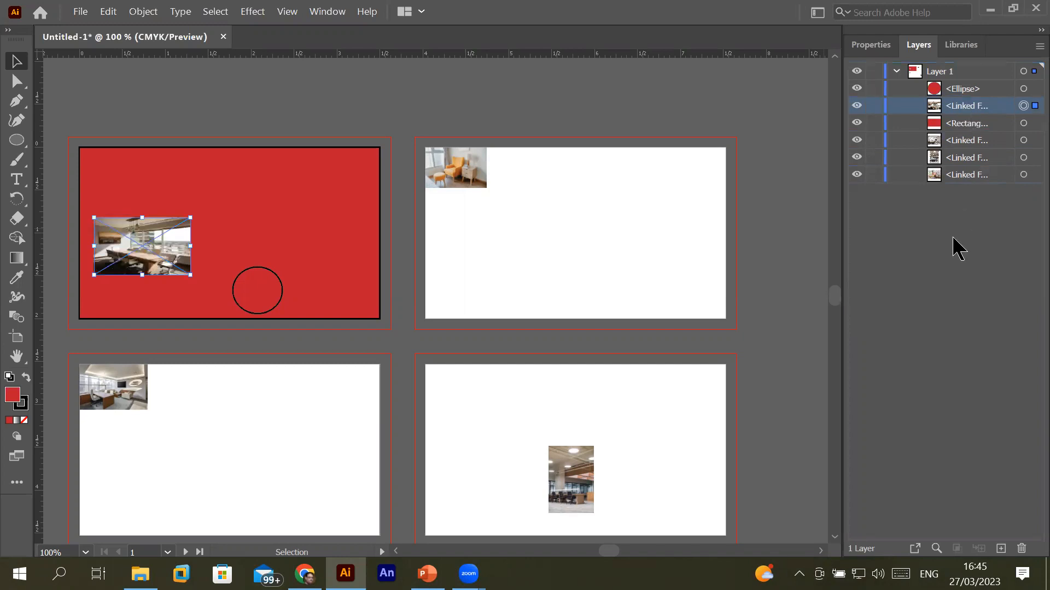
- Move the red ellipse onto the centre of the conference-room image and place it beneath the image in Layer 1's stacking order
drag(241, 295, 157, 254)
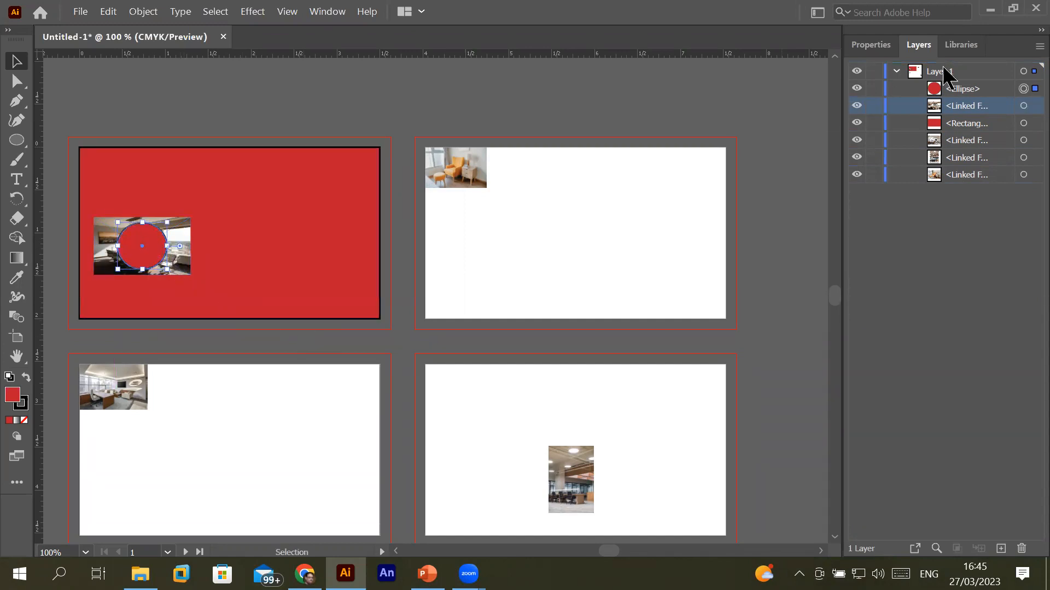
click(966, 92)
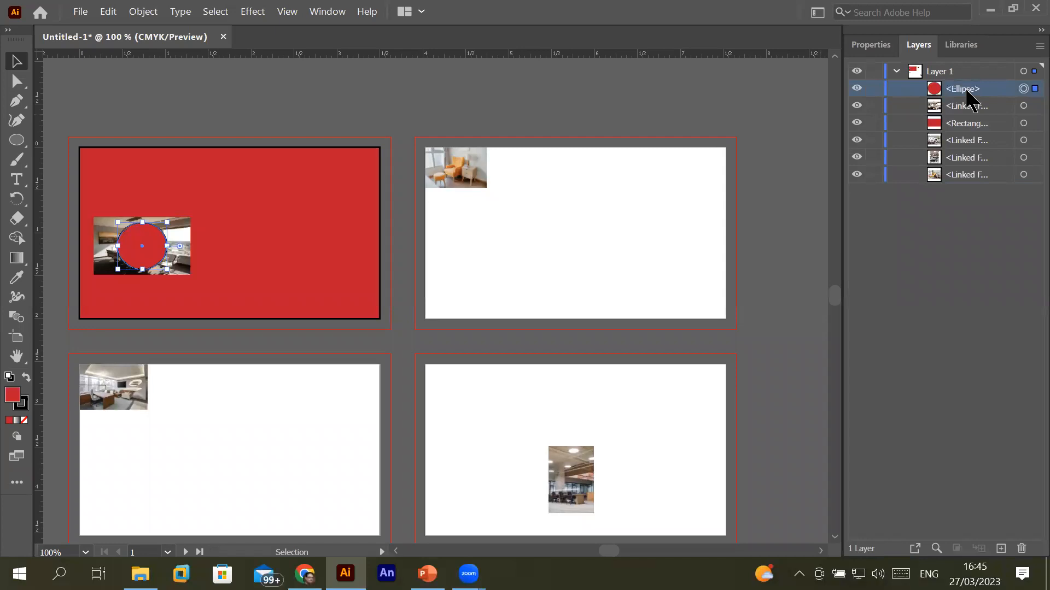
drag(966, 91, 957, 114)
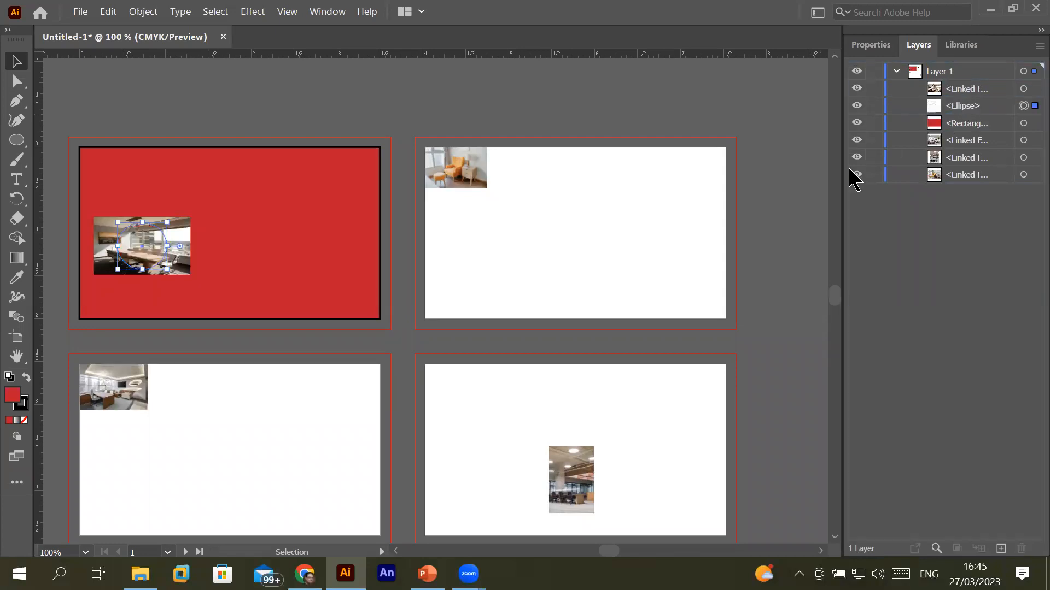
- Widen the ellipse past both sides of the conference-room image to about 1.66 in, reaching the artboard's left edge
scroll(74, 203, up, 2)
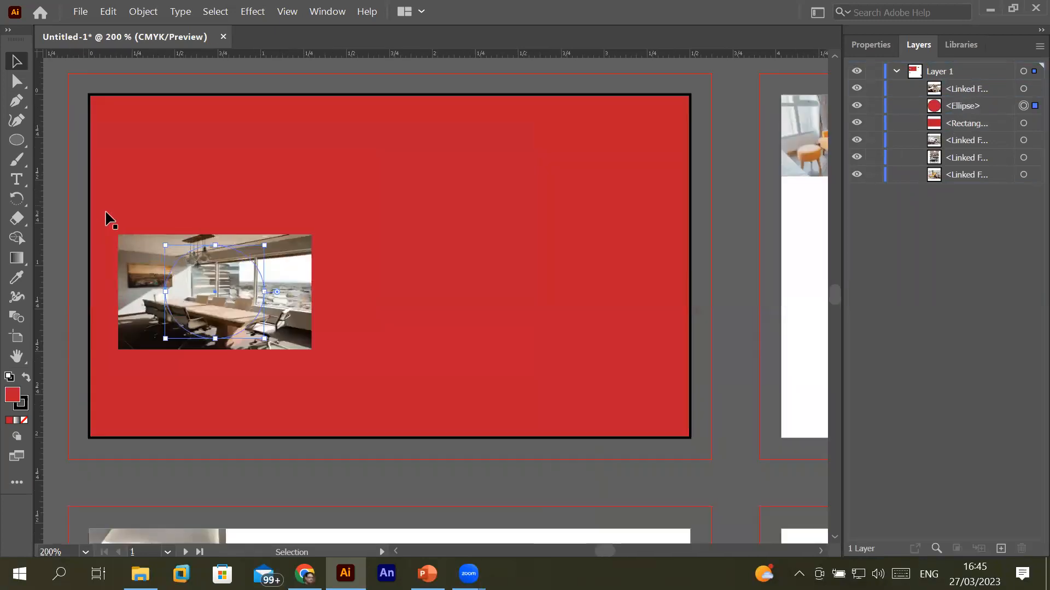
drag(264, 292, 375, 291)
drag(165, 291, 89, 290)
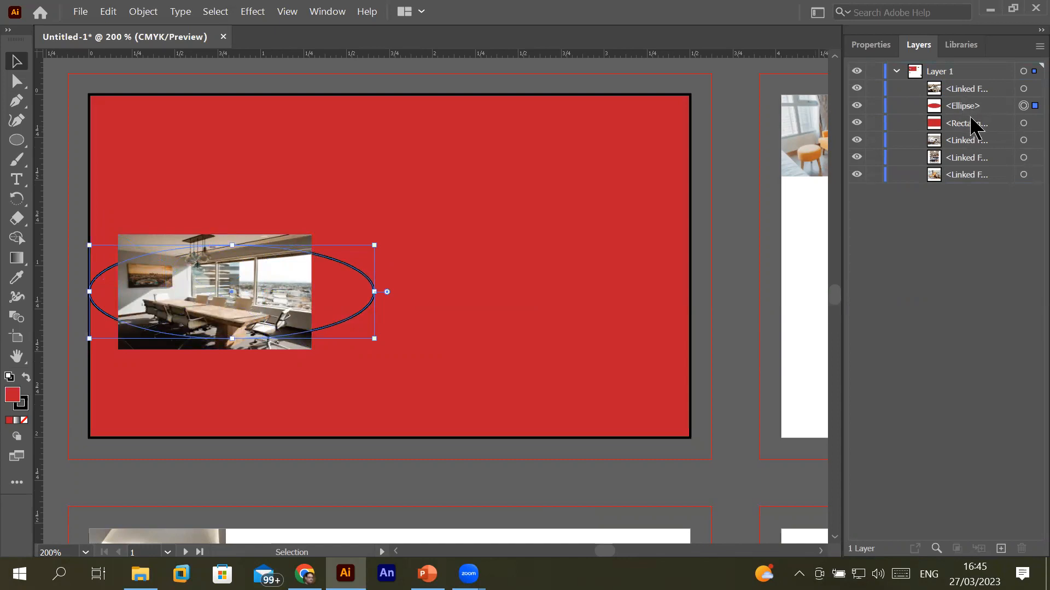
- Change the ellipse's fill to CMYK Yellow and highlight its entry in Layer 1
click(993, 110)
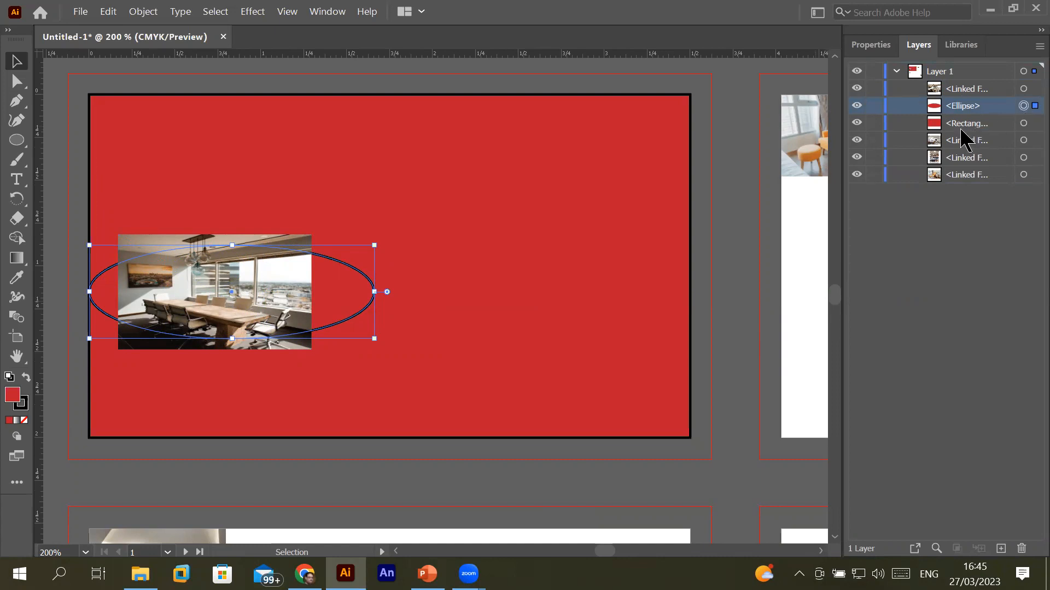
click(864, 47)
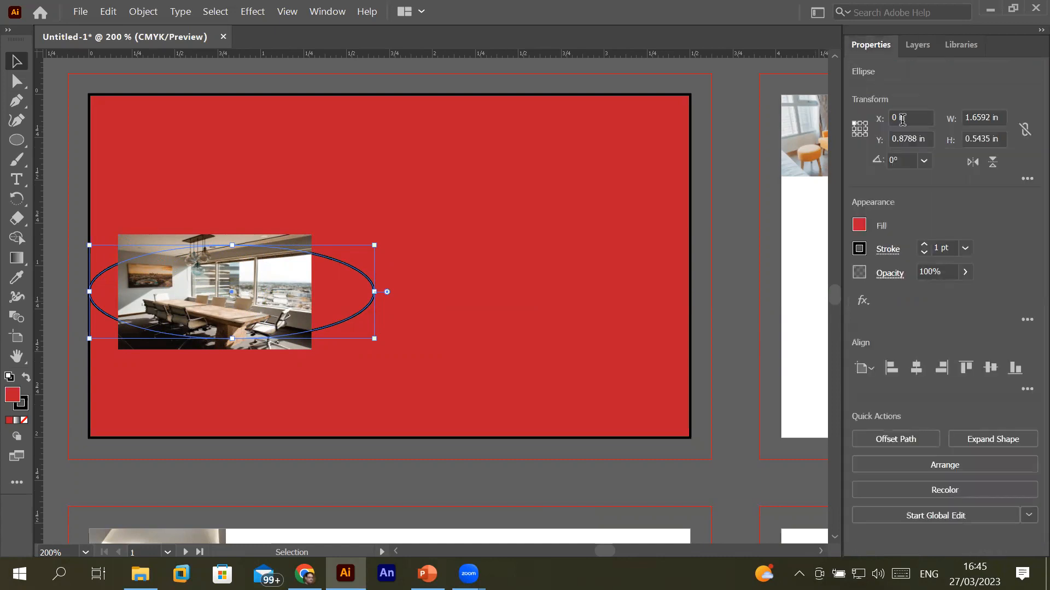
click(859, 225)
click(737, 283)
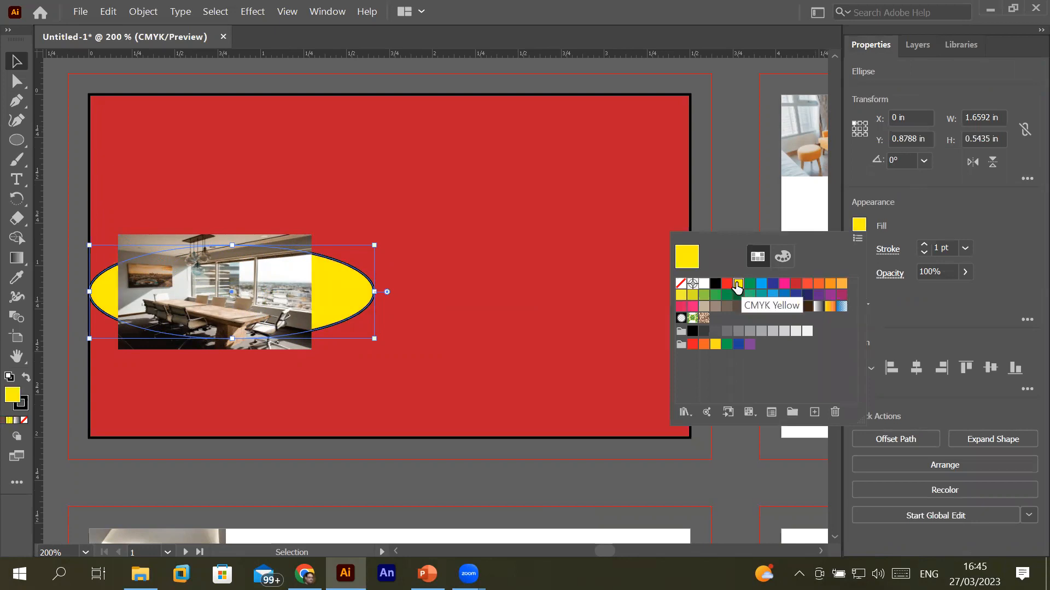
click(917, 46)
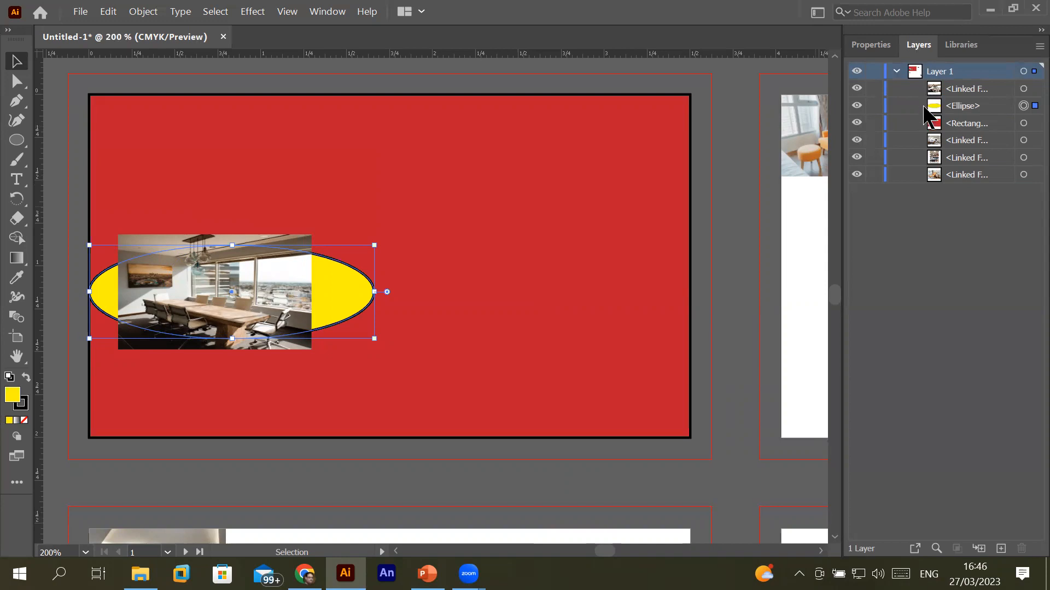
click(955, 108)
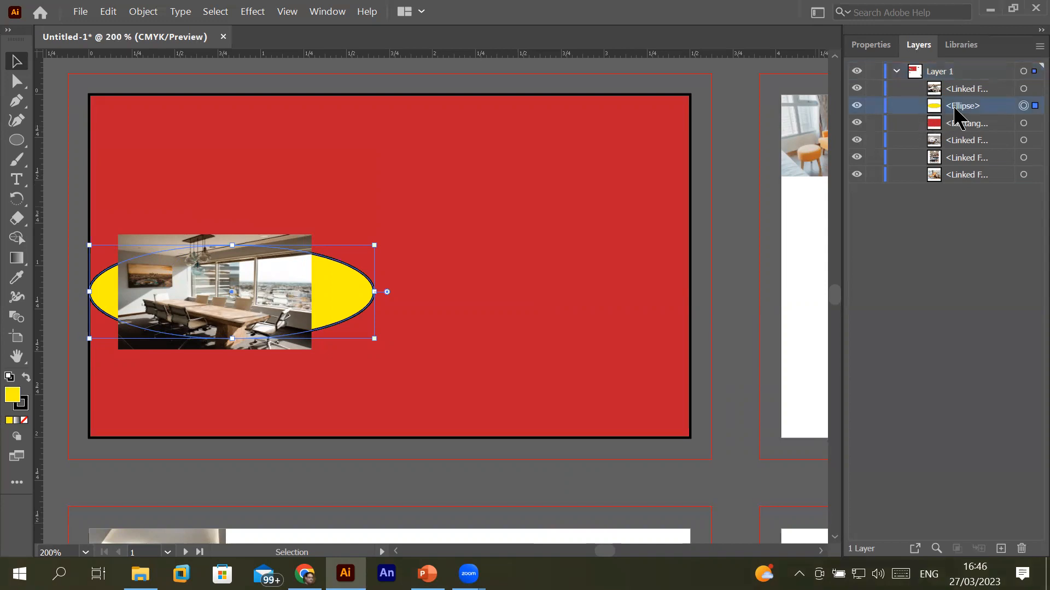
- Toggle the yellow ellipse's visibility off and on twice, and target it in Layer 1
click(855, 108)
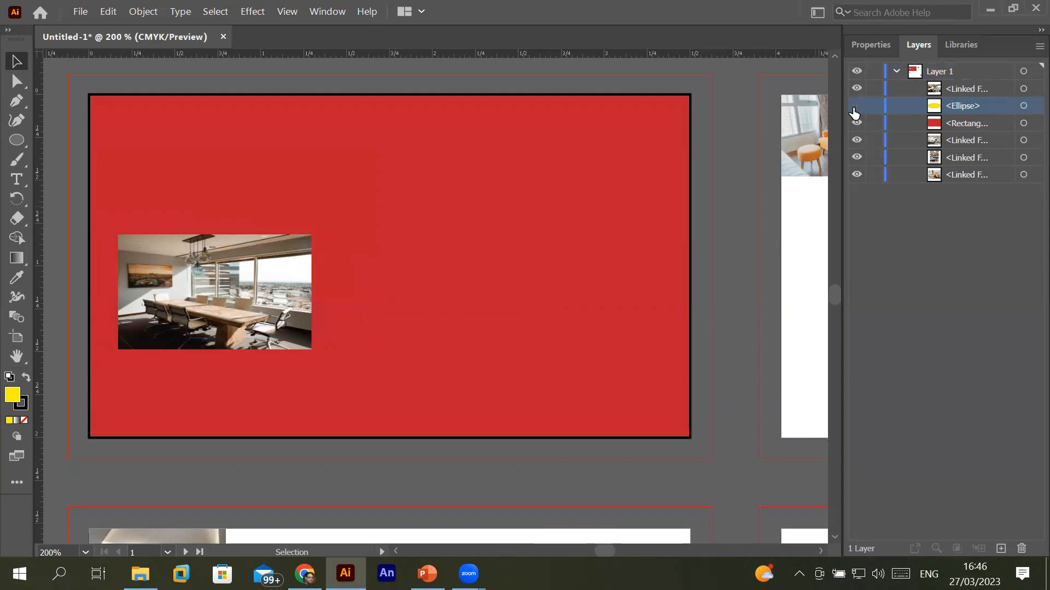
click(855, 109)
click(855, 109)
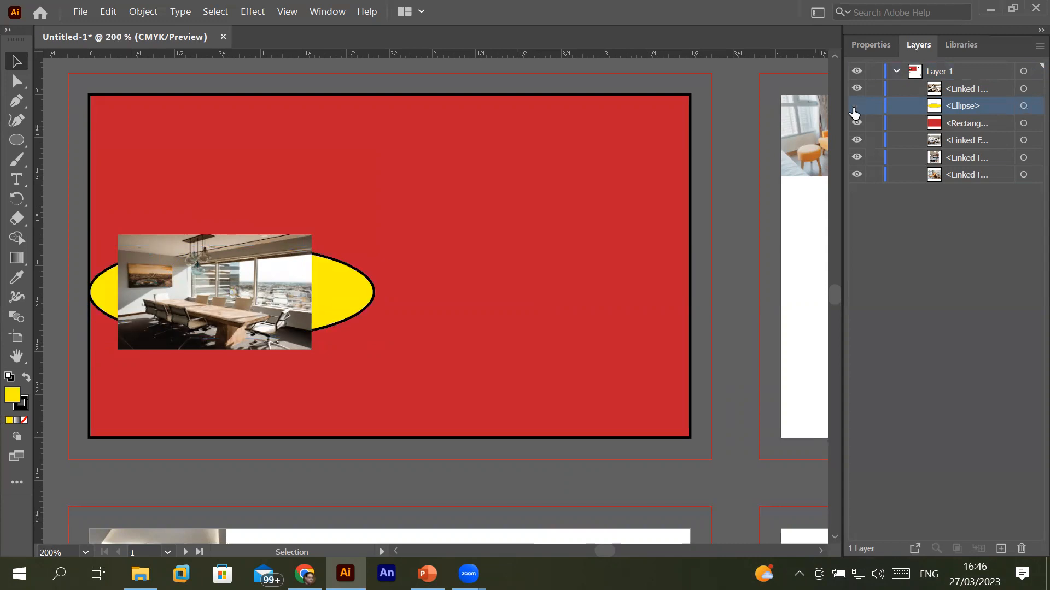
click(855, 108)
click(1024, 106)
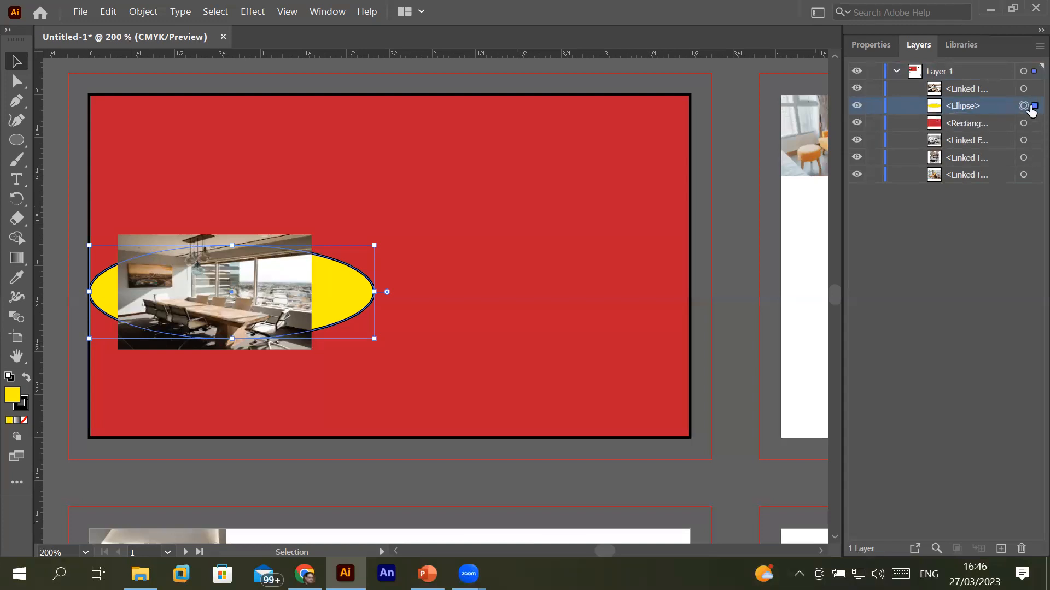
- Set the ellipse's Y position to 1 in and after that to 0.875 in
click(865, 48)
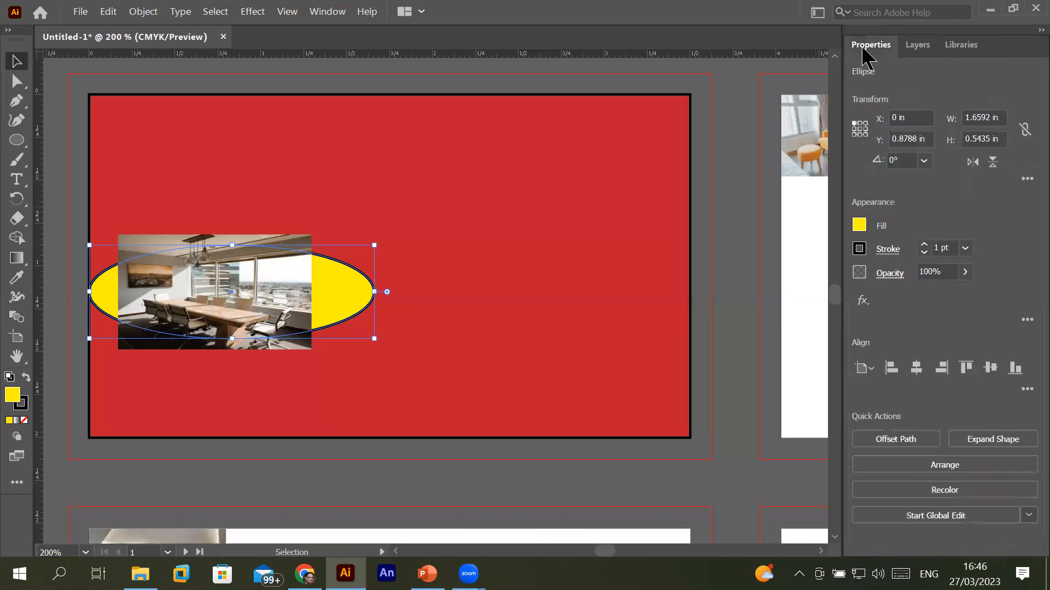
click(912, 117)
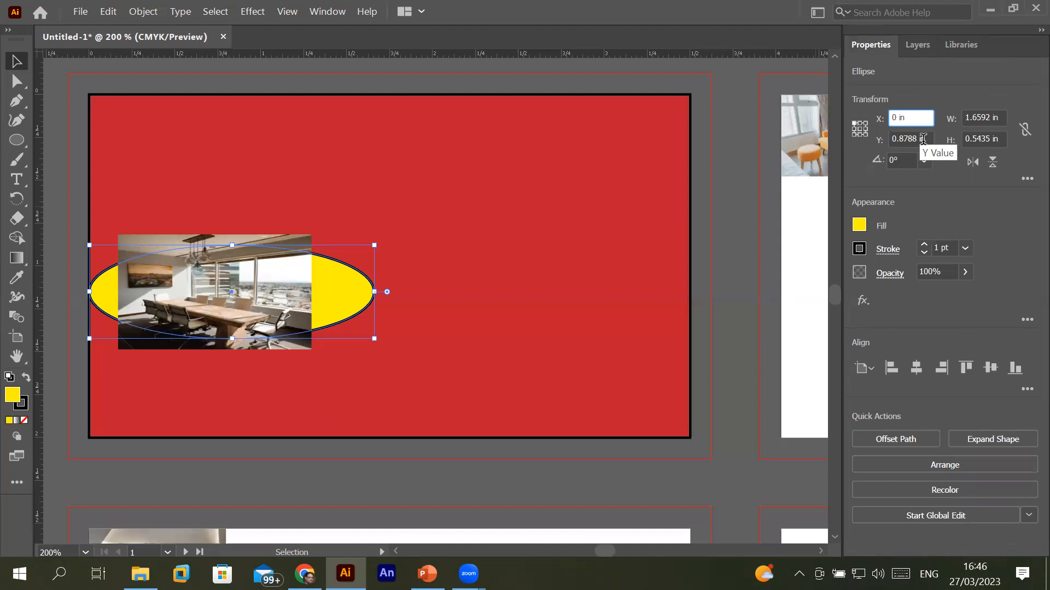
click(923, 139)
text(1)
key(Return)
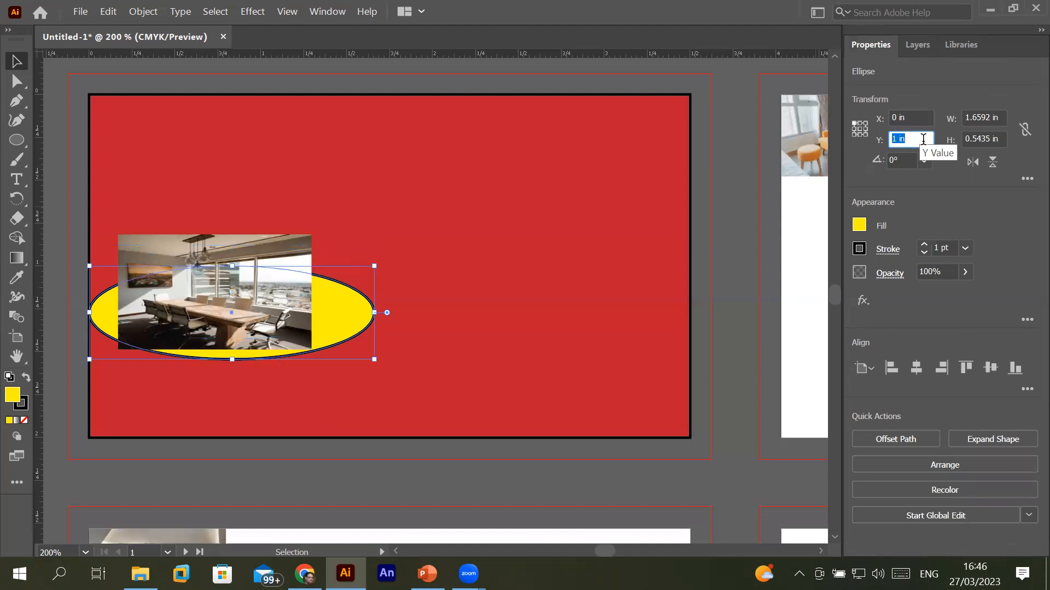
text(0.875)
key(Return)
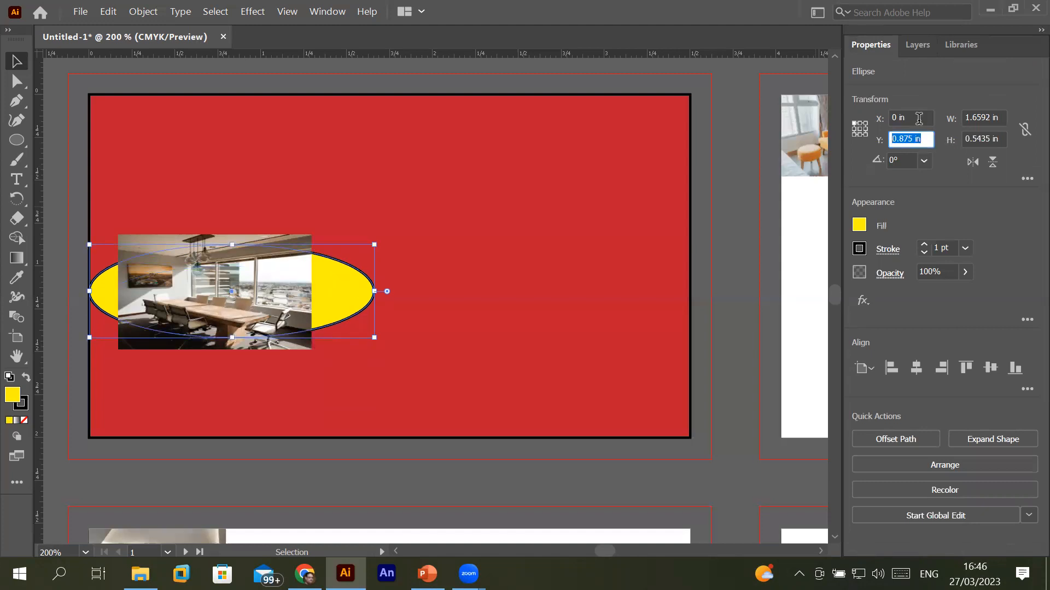
- Increase the ellipse's X position in increments to 1 in
click(917, 116)
key(Up)
key(Up)
key(Up)
key(Up)
key(Up)
key(Up)
key(Up)
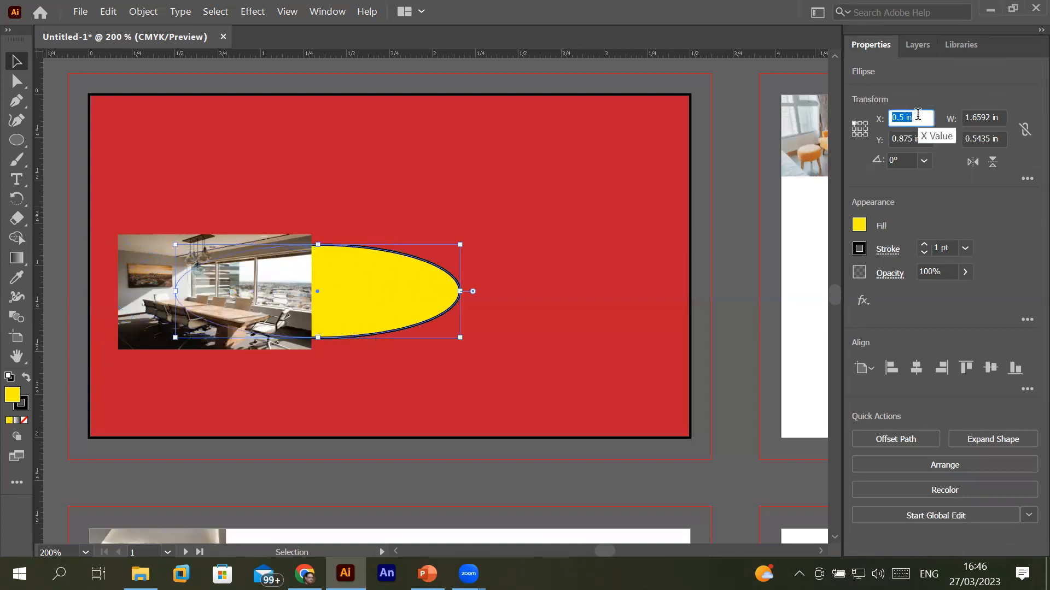
key(Down)
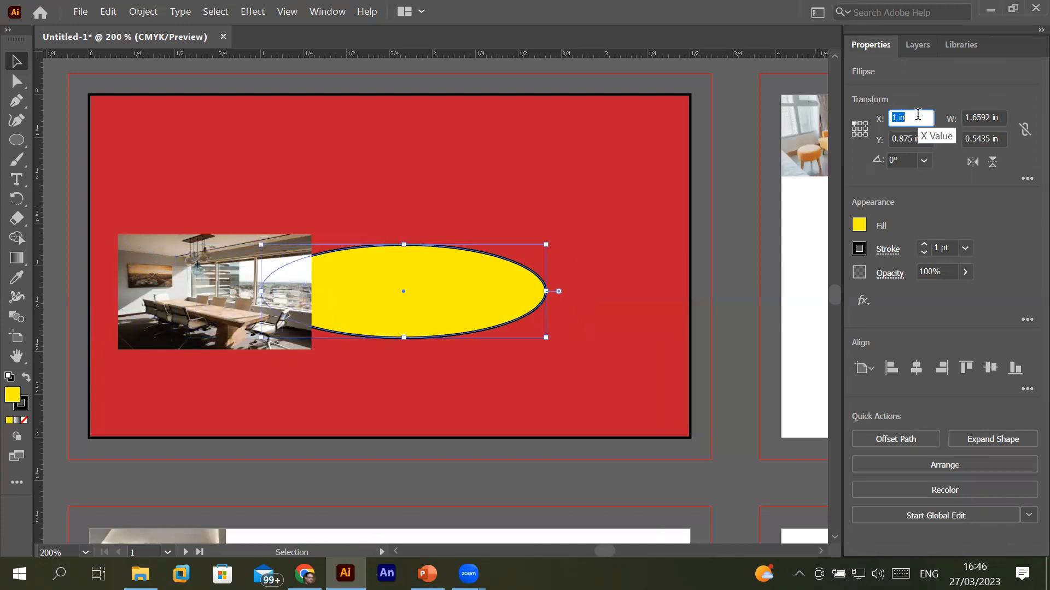
- Reposition the ellipse in the red rectangle's right half, shortened and rotated to about 55°
click(15, 64)
drag(414, 292, 407, 171)
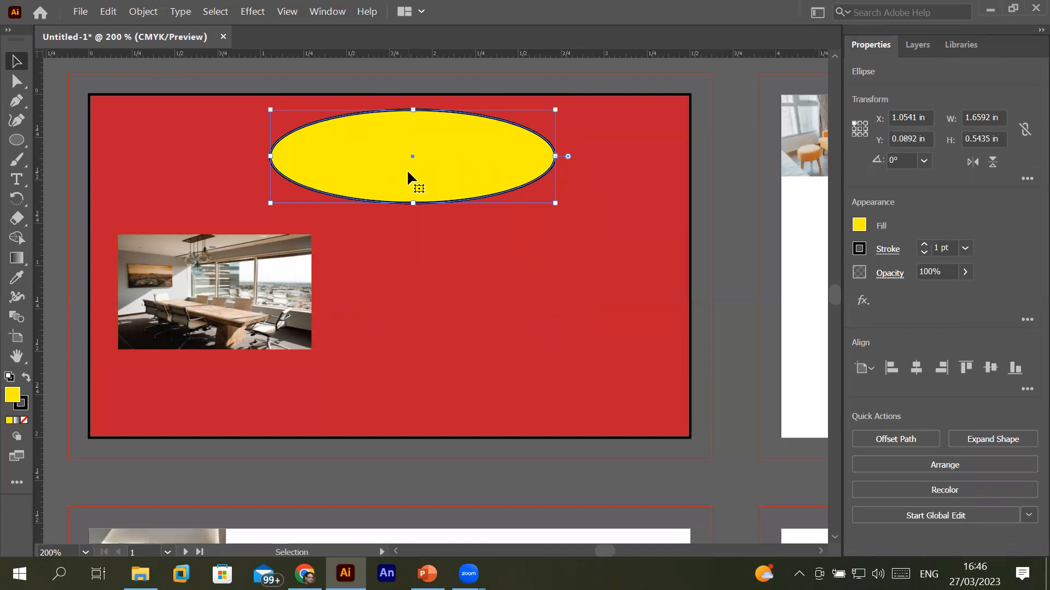
drag(317, 161, 450, 285)
drag(643, 218, 562, 144)
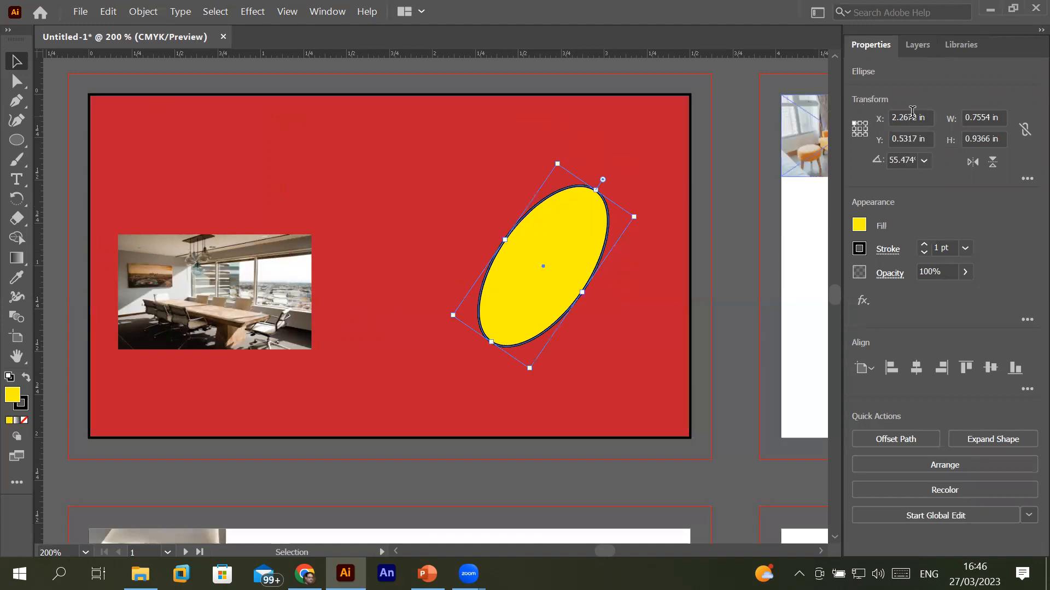
- Set the rotated ellipse's position to X 1.875 in and Y 0.375 in
scroll(913, 112, up, 2)
scroll(912, 112, down, 5)
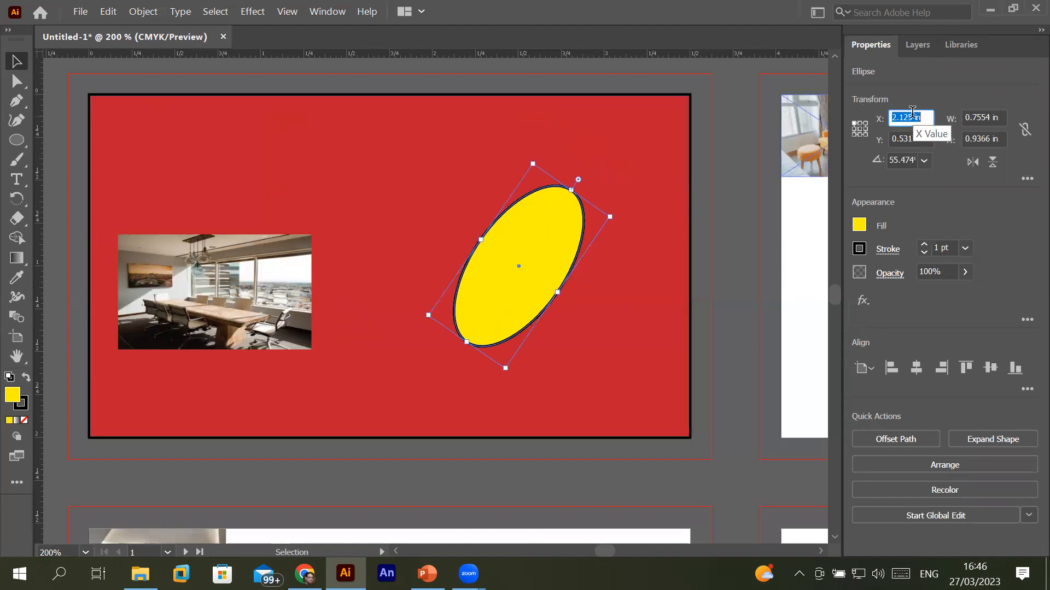
click(908, 139)
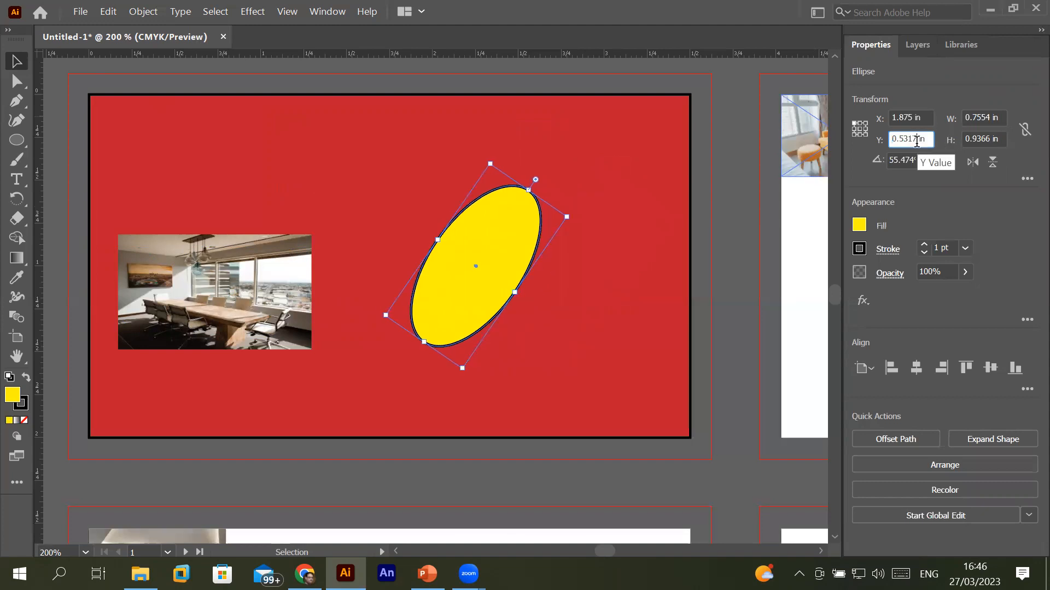
text(1)
key(Return)
scroll(916, 141, down, 5)
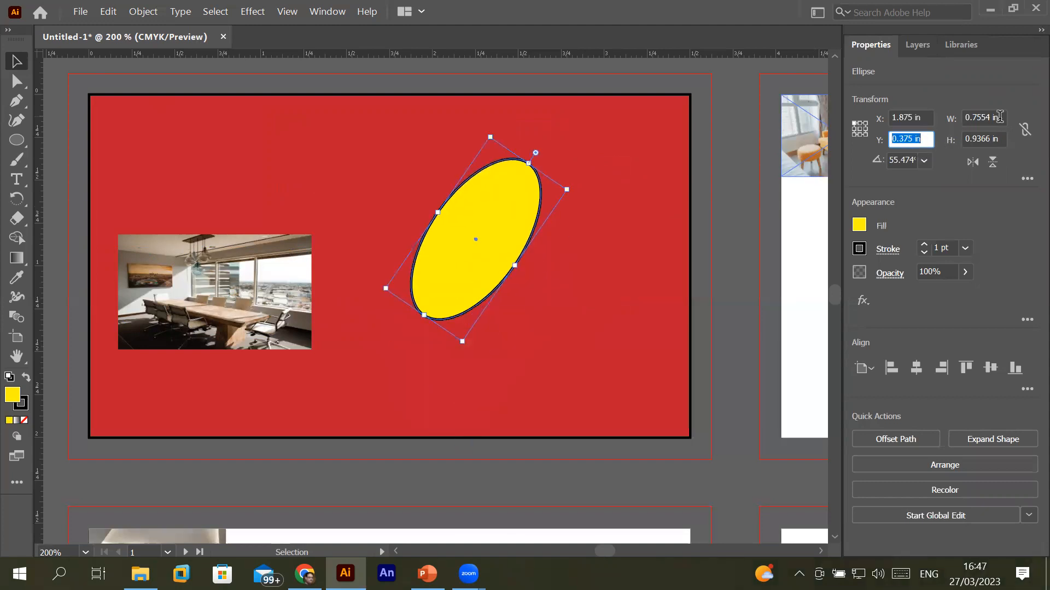
- Set the ellipse's width to 0.875 in and its height to 1 in
scroll(978, 119, up, 6)
scroll(978, 120, down, 4)
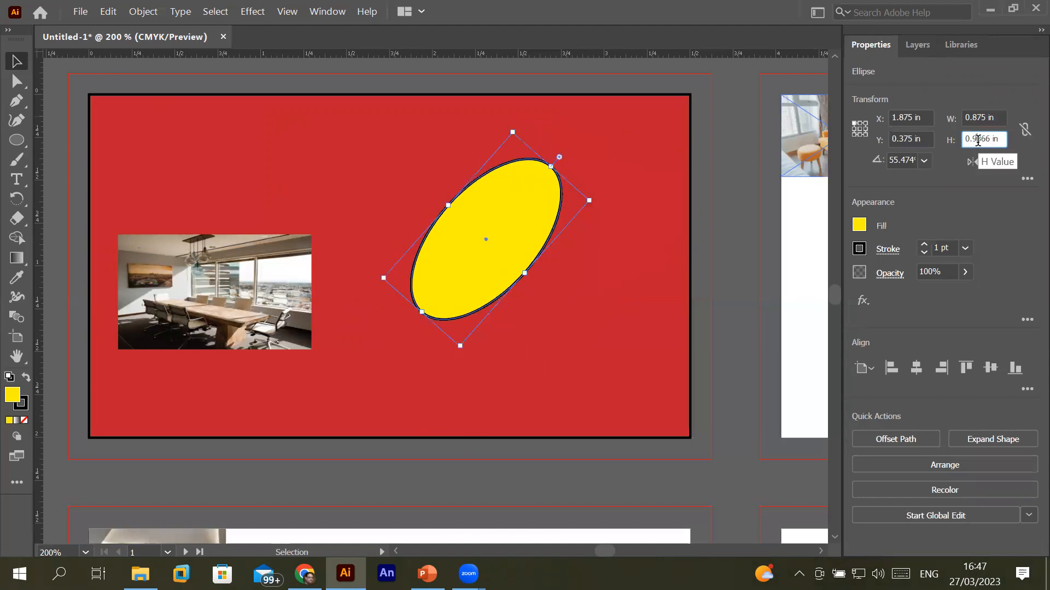
scroll(978, 140, up, 4)
scroll(976, 137, down, 3)
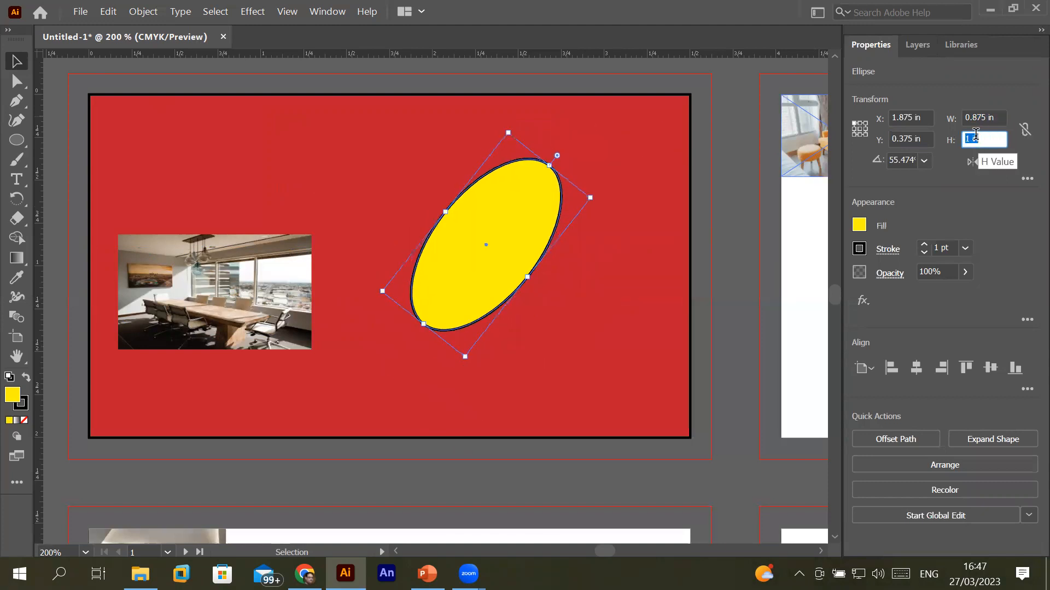
- Flip the ellipse horizontally twice and move it back to the red rectangle's upper right area
click(973, 161)
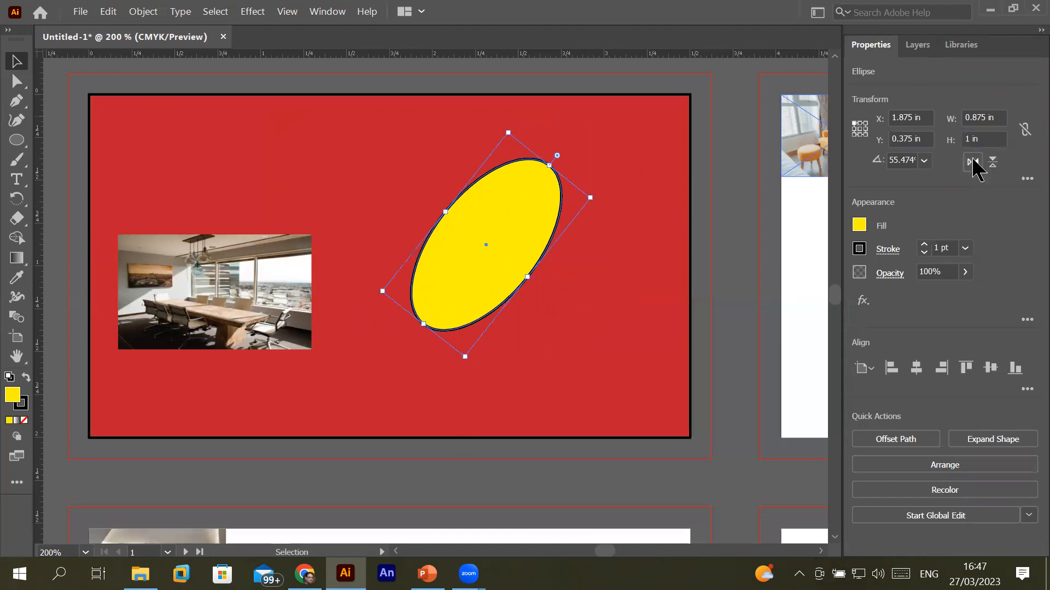
click(972, 162)
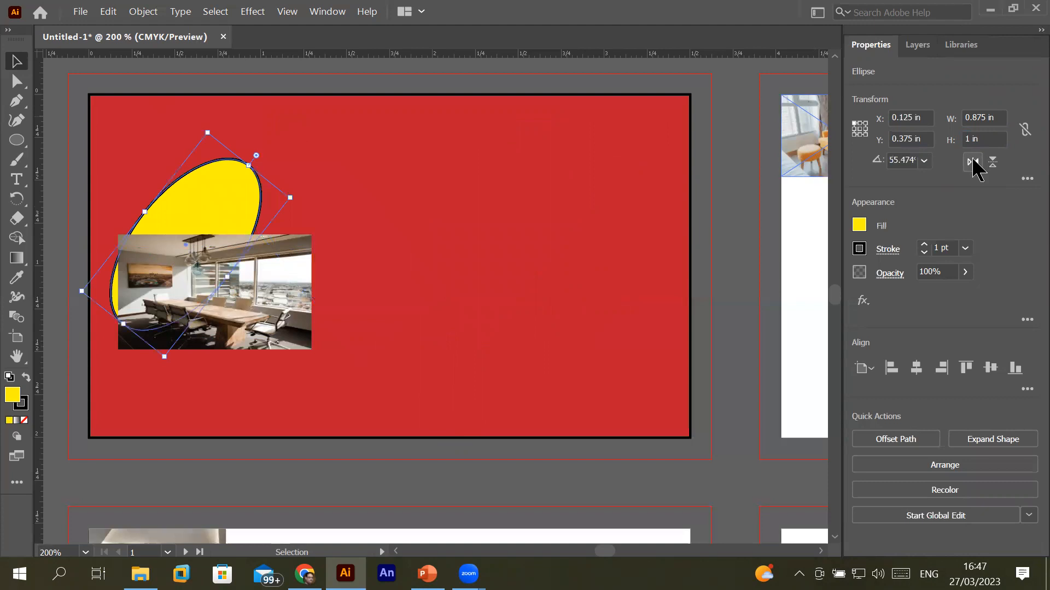
drag(214, 178, 597, 169)
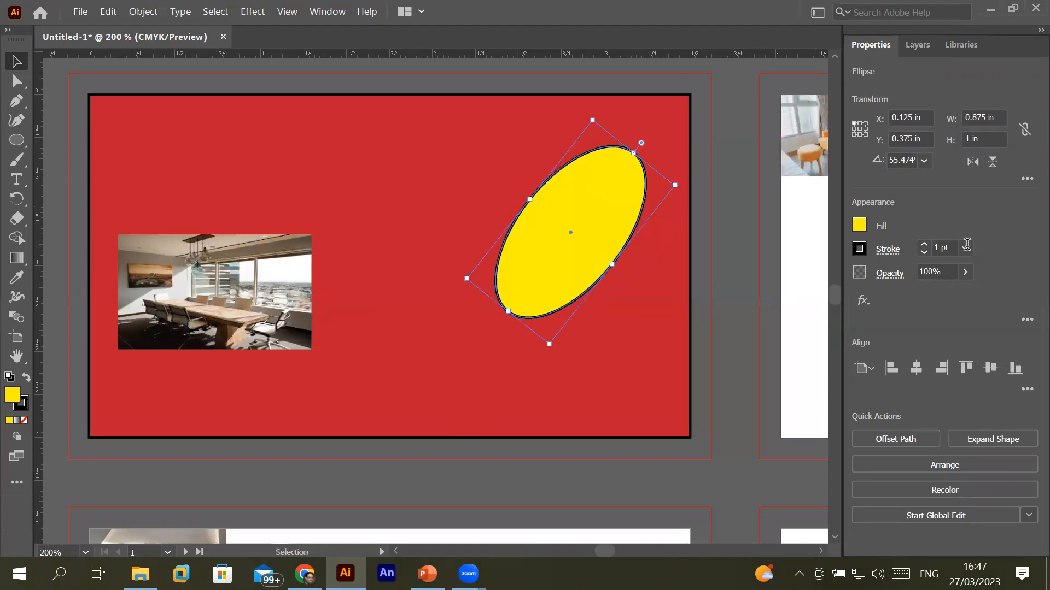
- Shrink the ellipse to about 0.86 by 0.98 in, trying and undoing a horizontal and a vertical flip
click(971, 166)
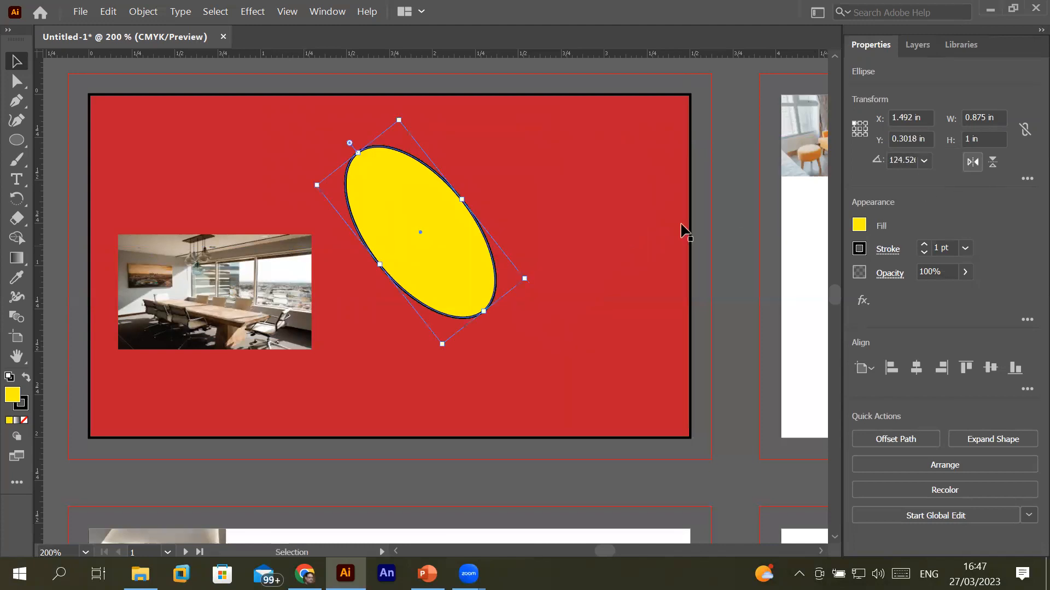
key(ctrl+z)
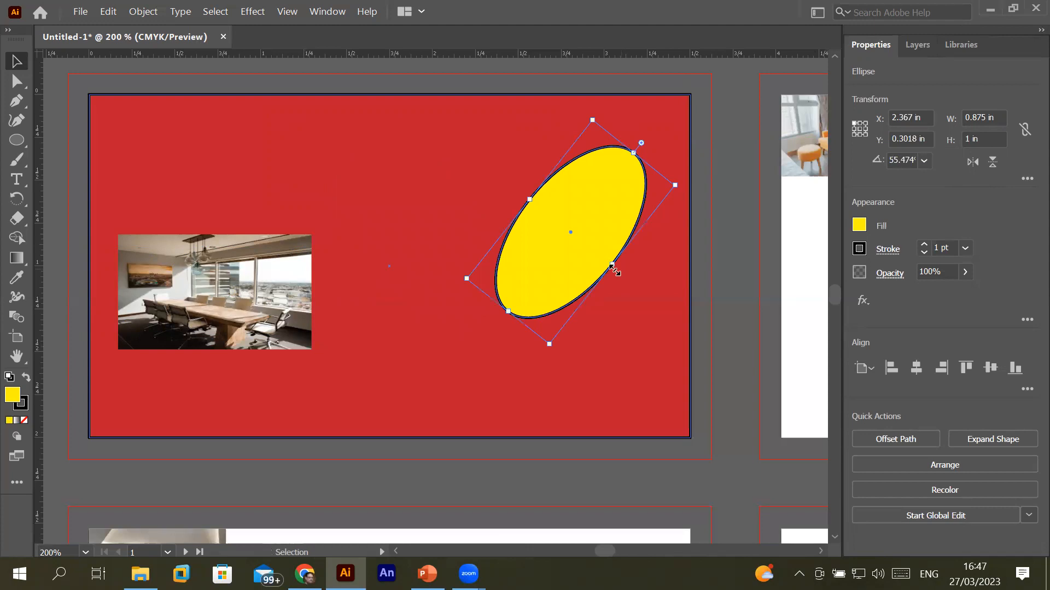
mouse_move(617, 267)
mouse_down()
mouse_move(436, 155)
mouse_move(612, 293)
mouse_move(395, 144)
mouse_move(560, 265)
mouse_move(605, 278)
mouse_up()
mouse_move(634, 153)
mouse_down()
mouse_move(508, 309)
mouse_move(373, 429)
mouse_move(382, 432)
mouse_move(668, 109)
mouse_move(621, 182)
mouse_move(635, 160)
mouse_up()
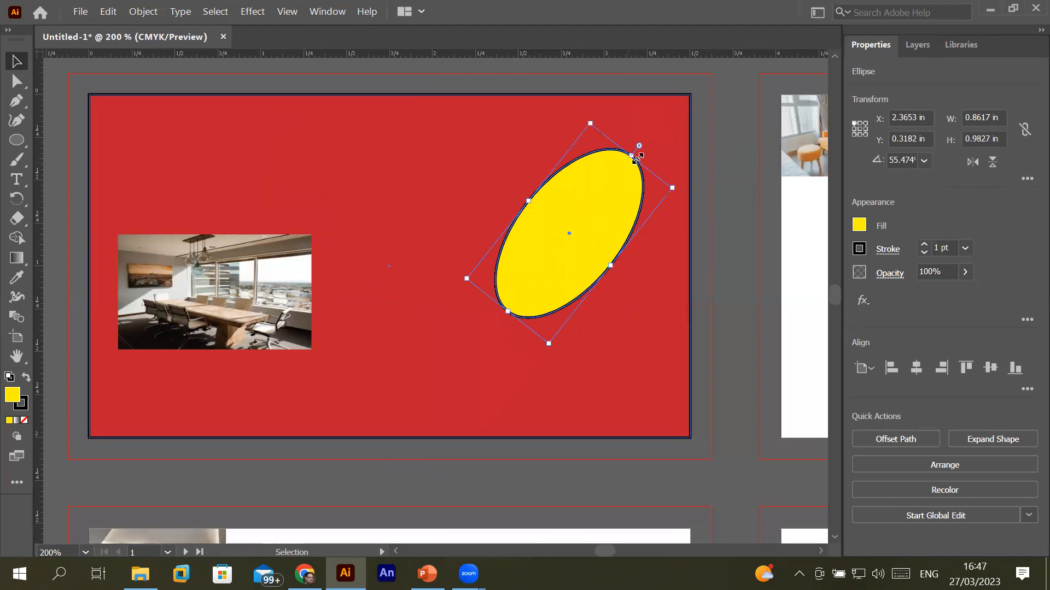
click(993, 162)
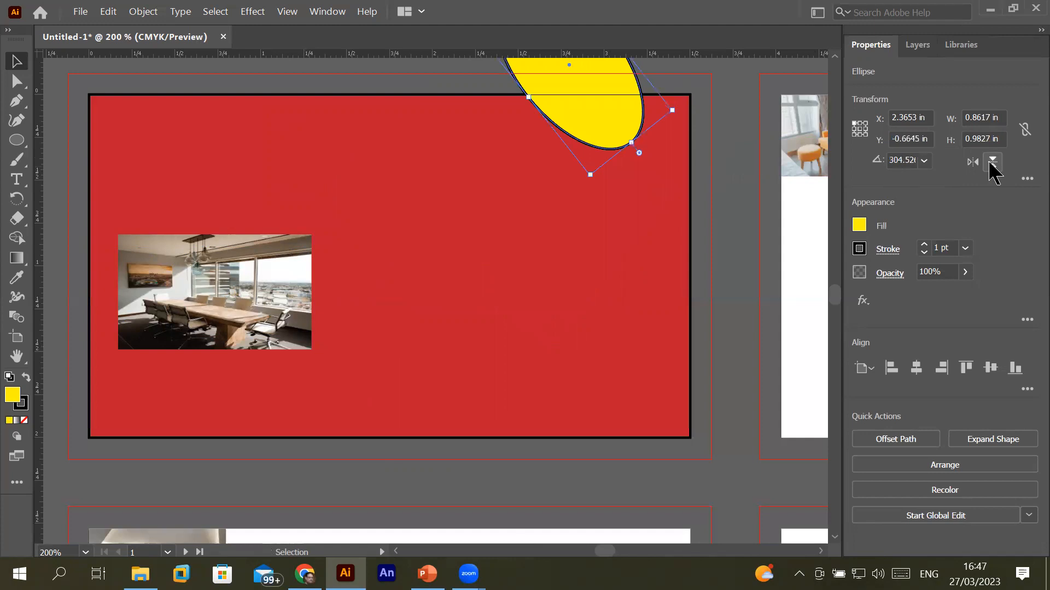
key(ctrl+z)
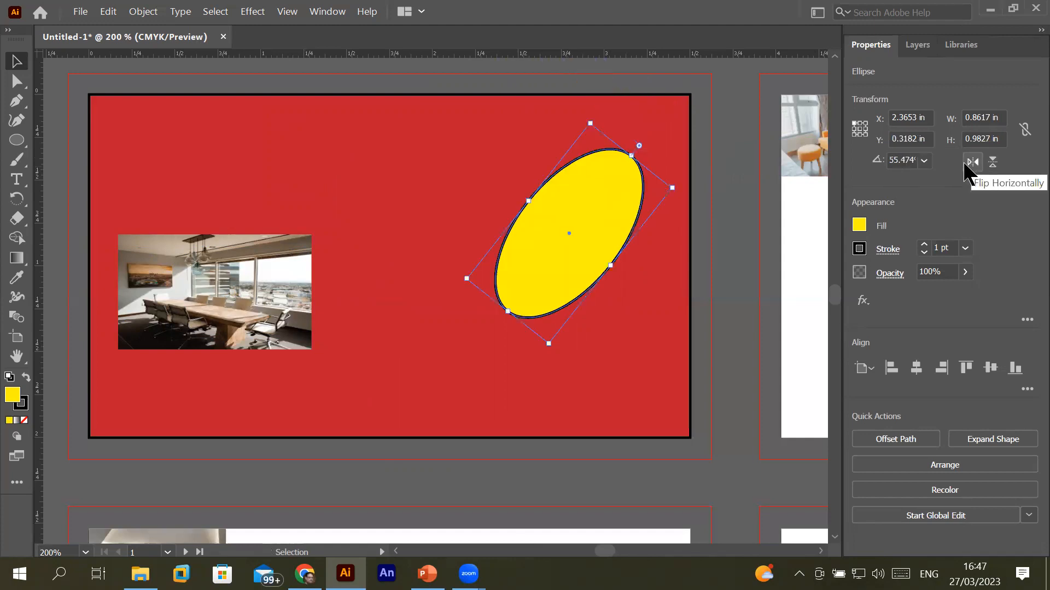
- Move the conference-room image up toward the rectangle's centre and flip it vertically and back, repositioning it after each flip
drag(242, 267, 336, 209)
key(ctrl+equal)
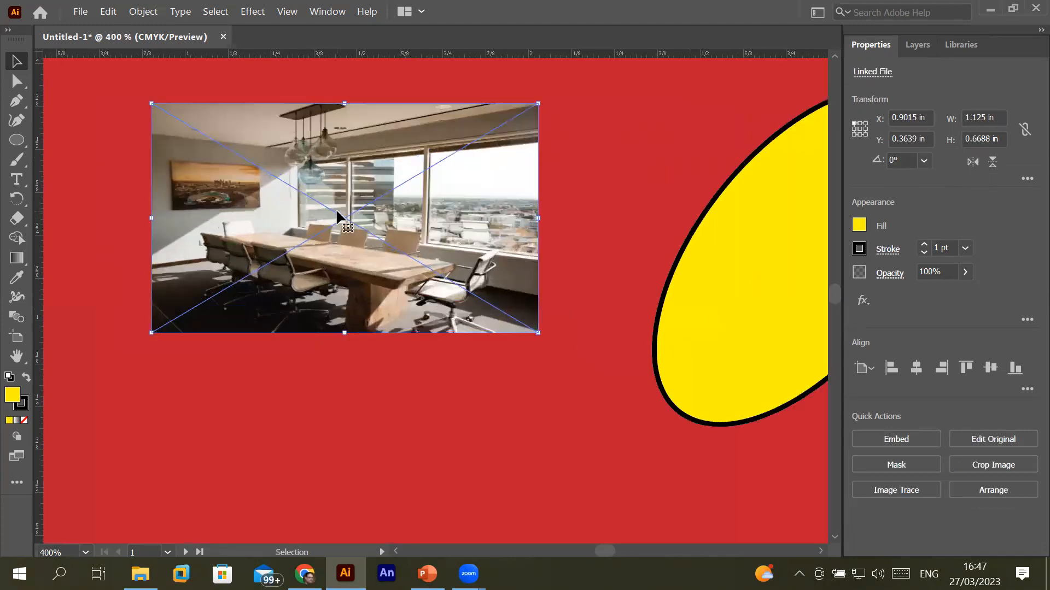
click(993, 162)
drag(449, 98, 443, 354)
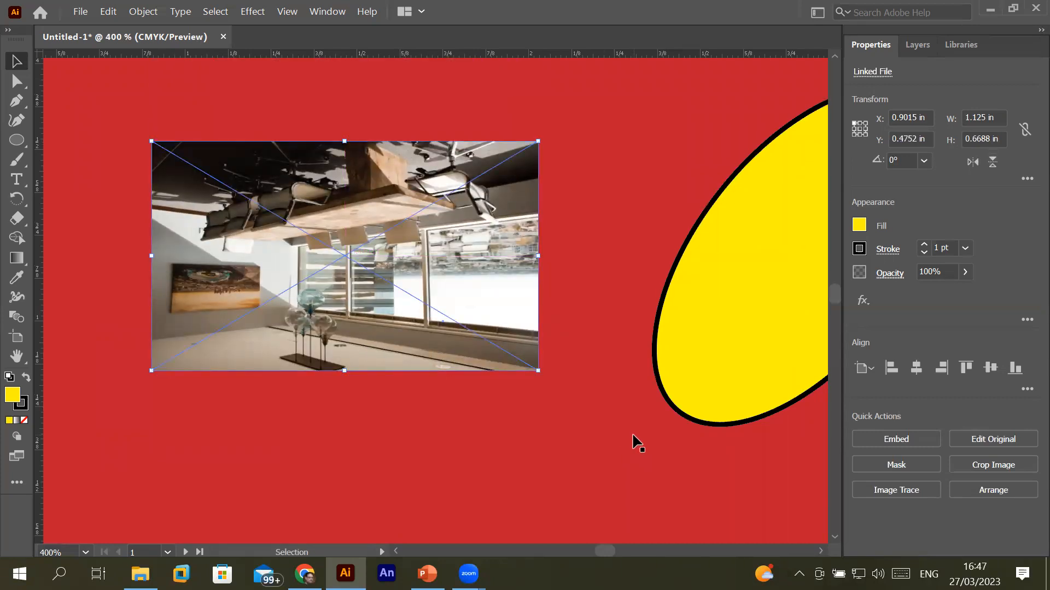
click(993, 162)
drag(397, 116, 372, 369)
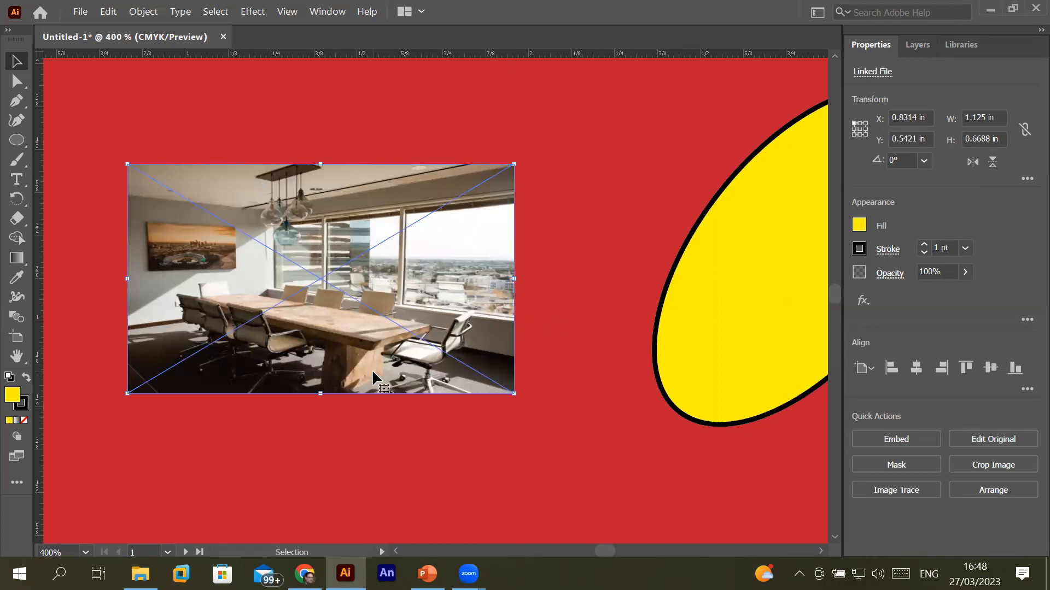
- Flip the conference-room image horizontally and back, moving it beside the ellipse after each flip
click(970, 164)
drag(98, 286, 532, 317)
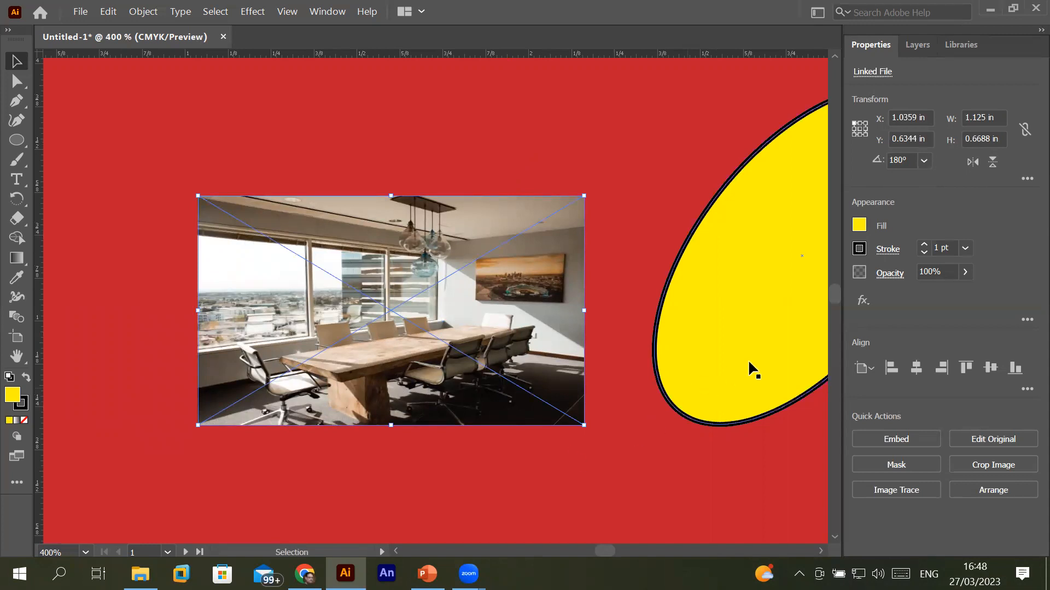
click(973, 163)
drag(89, 319, 477, 332)
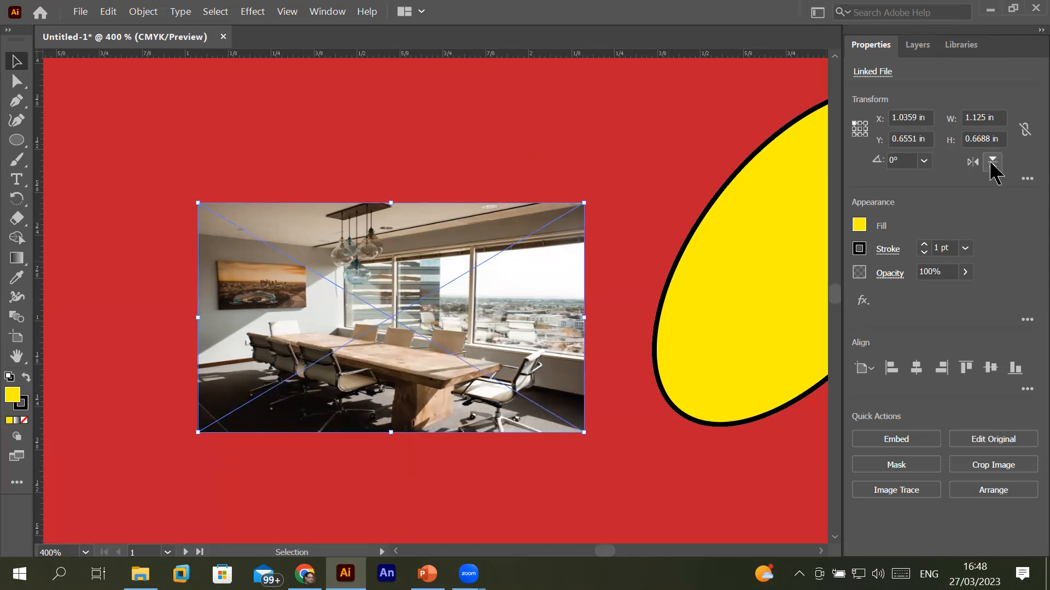
- Move the conference-room image up to about Y 0.3 in and place a duplicate directly below it
drag(327, 328, 333, 201)
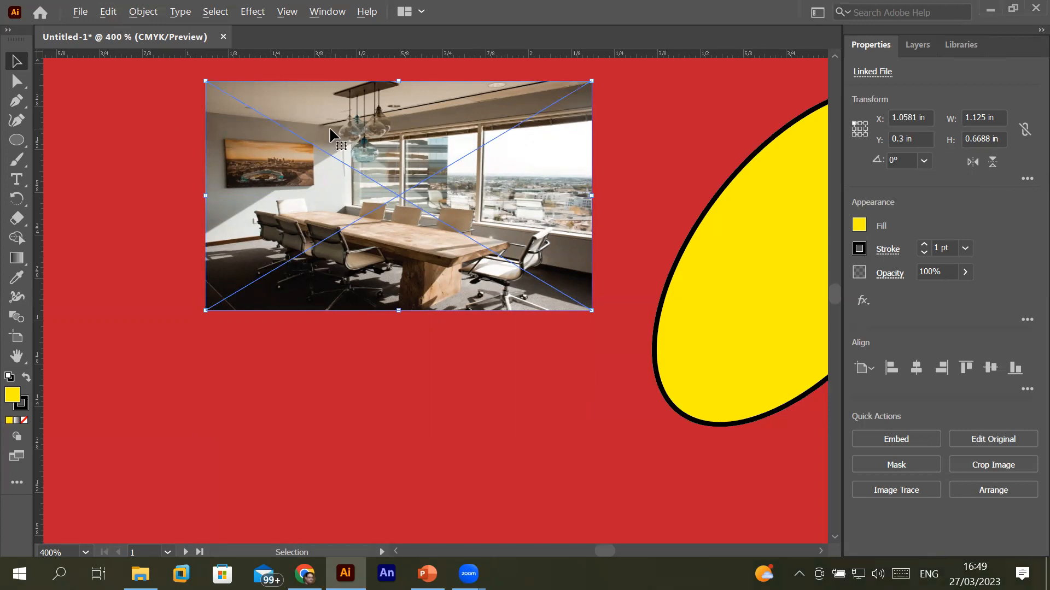
click(917, 46)
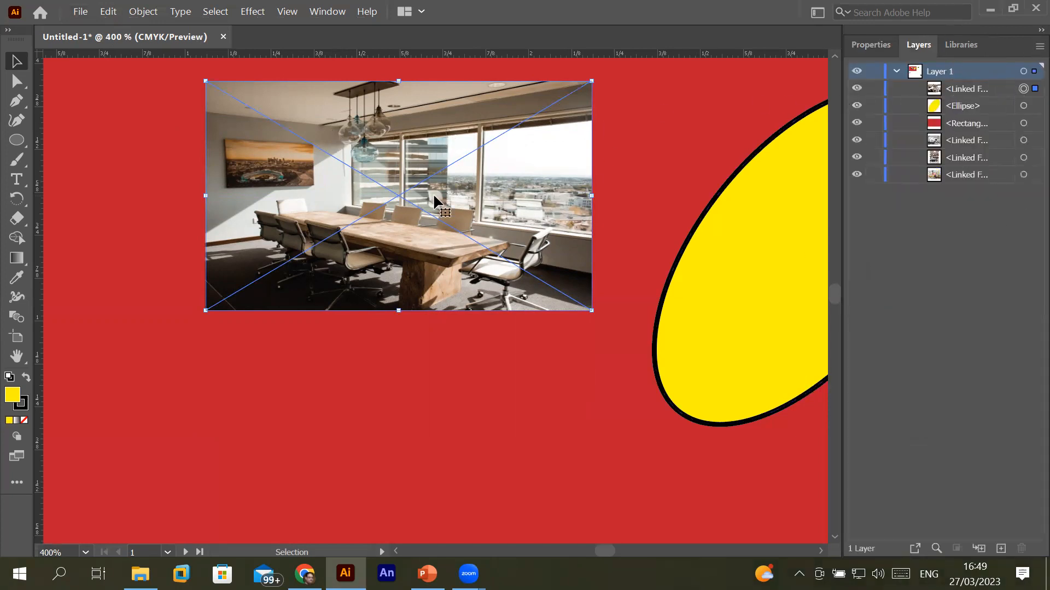
drag(435, 196, 439, 426)
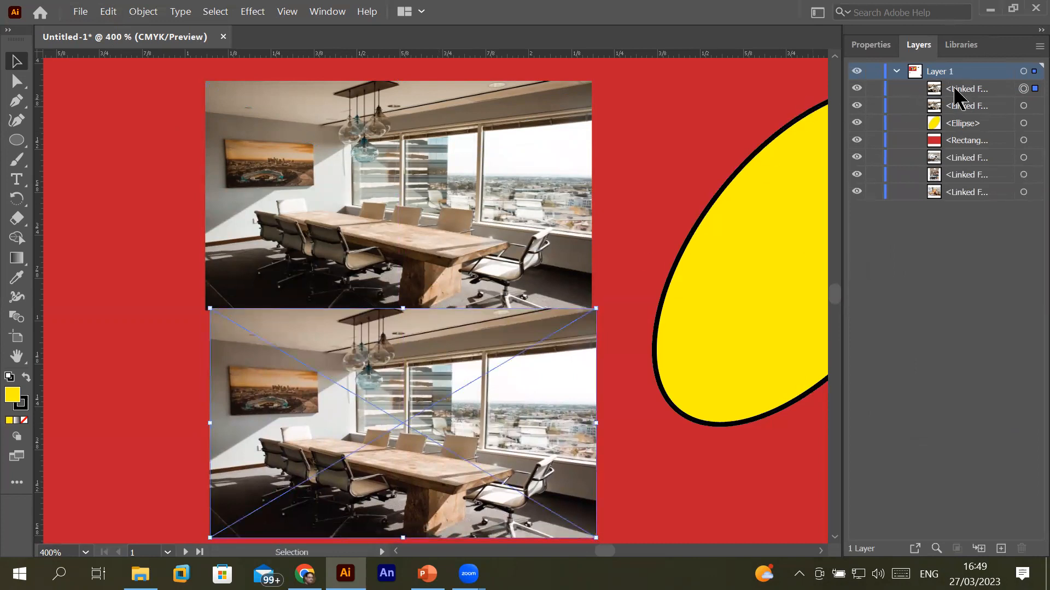
- Toggle each conference-room image's visibility off and on in Layer 1 to identify its entry
click(857, 88)
click(857, 88)
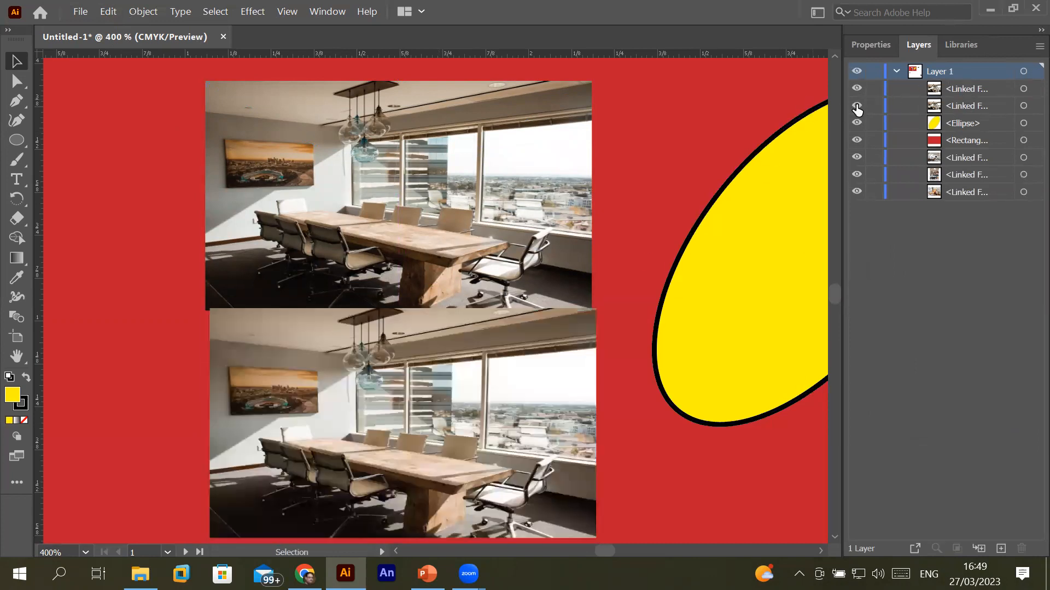
click(857, 107)
click(857, 107)
click(857, 90)
click(857, 89)
- Flip the lower conference-room duplicate vertically and move it back directly beneath the upright image as a reflection
click(328, 405)
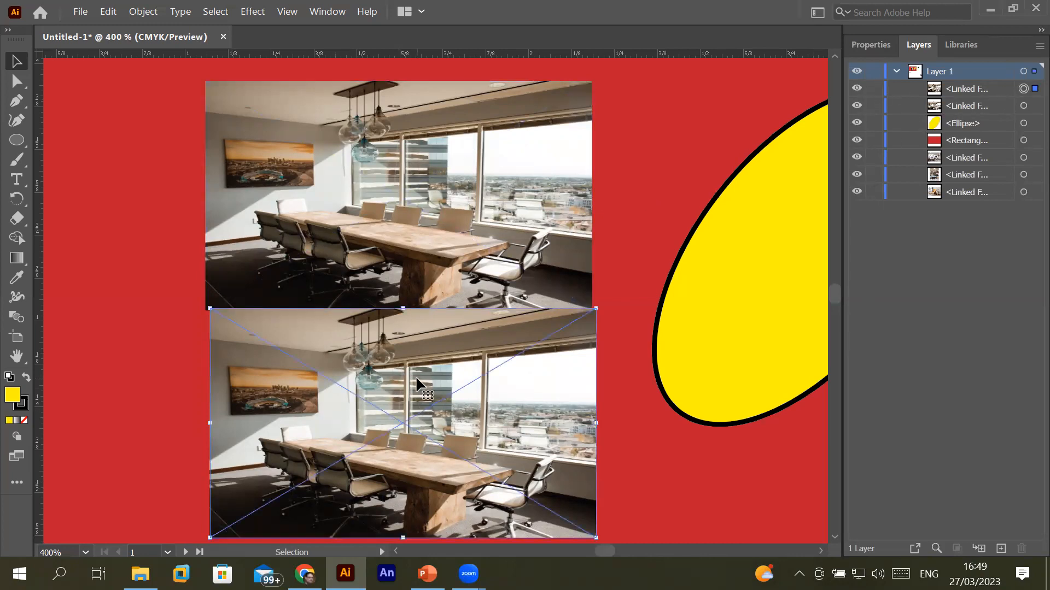
click(871, 44)
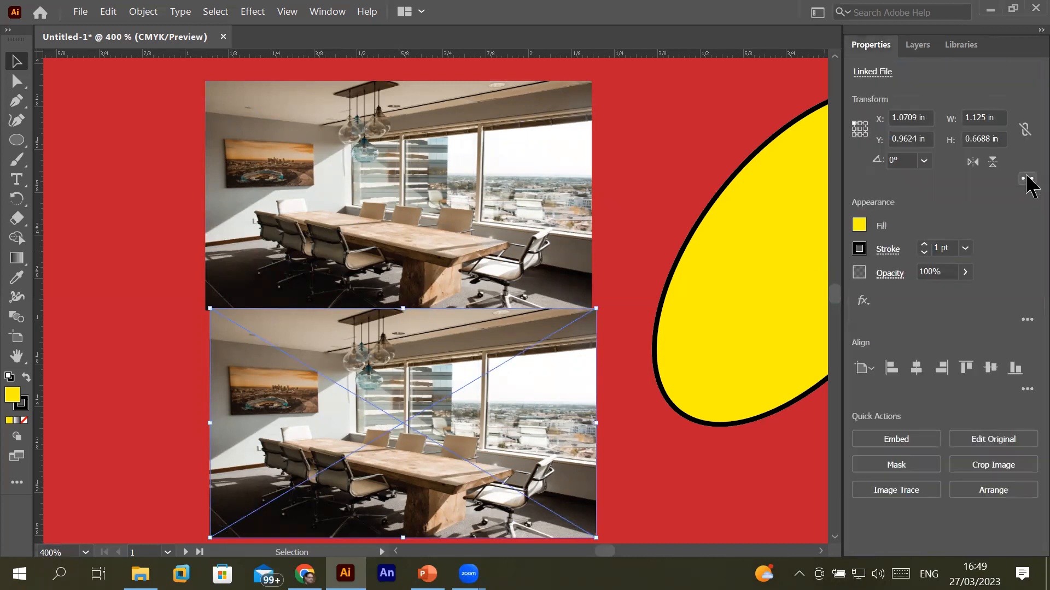
click(992, 161)
scroll(273, 186, up, 3)
scroll(274, 185, down, 4)
drag(335, 169, 336, 344)
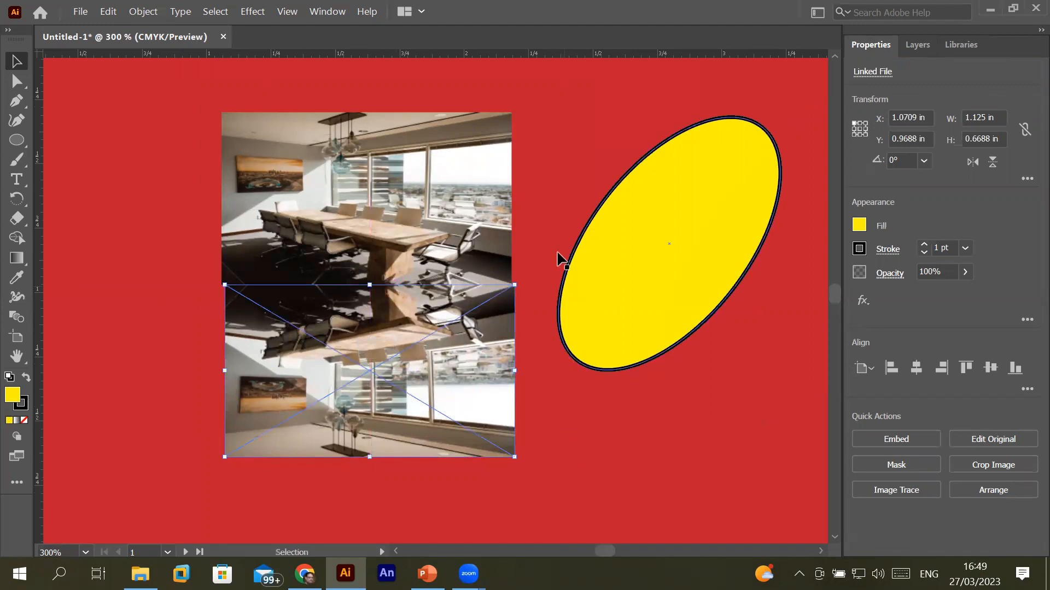
scroll(553, 238, up, 1)
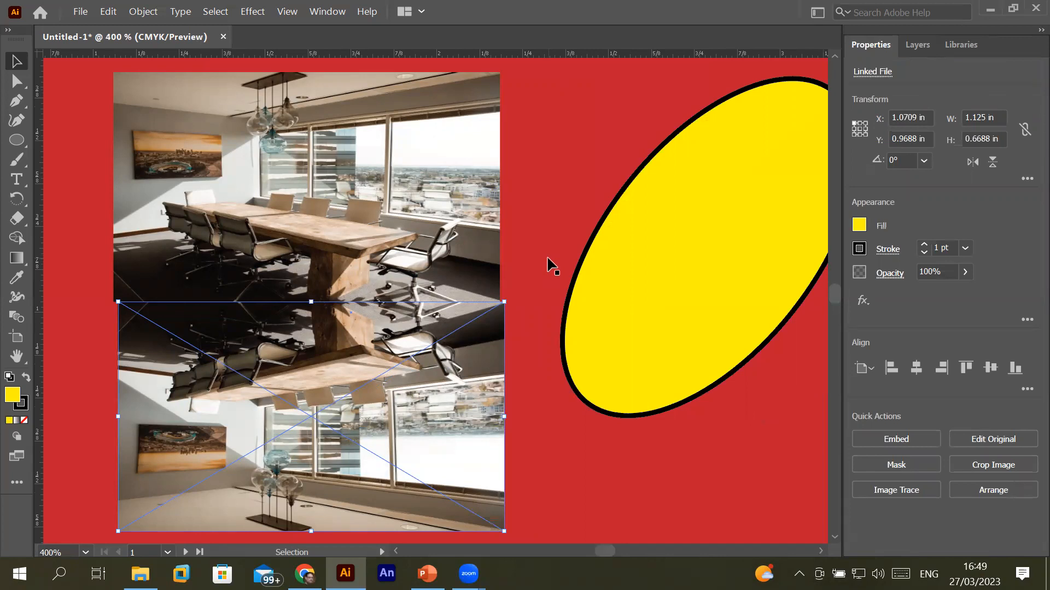
- Align the flipped image under the upright one with a small gap, at about X 1.06 in, Y 1 in
click(556, 445)
scroll(547, 452, down, 1)
mouse_move(415, 464)
mouse_down()
mouse_move(389, 470)
mouse_move(404, 452)
mouse_up()
drag(398, 447, 401, 448)
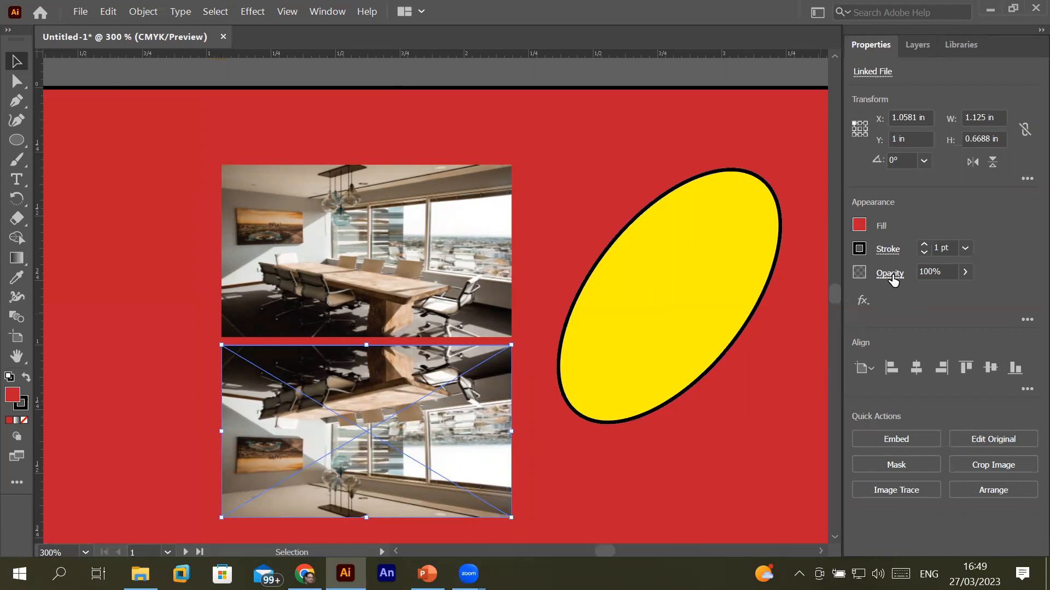
- Reduce the flipped conference-room image's opacity to 34%
click(966, 275)
drag(965, 293, 929, 294)
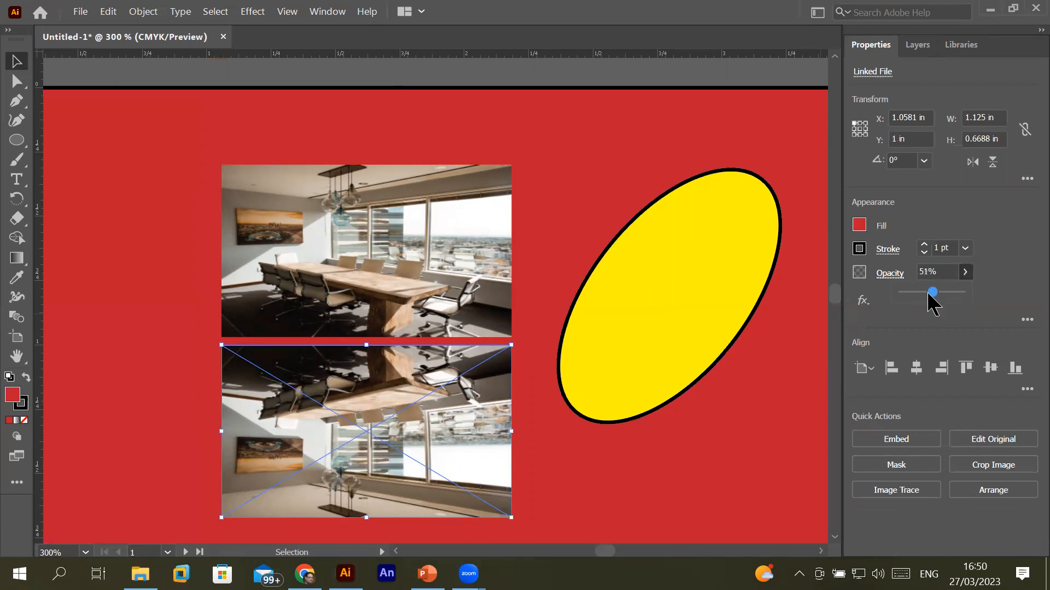
click(583, 463)
click(340, 445)
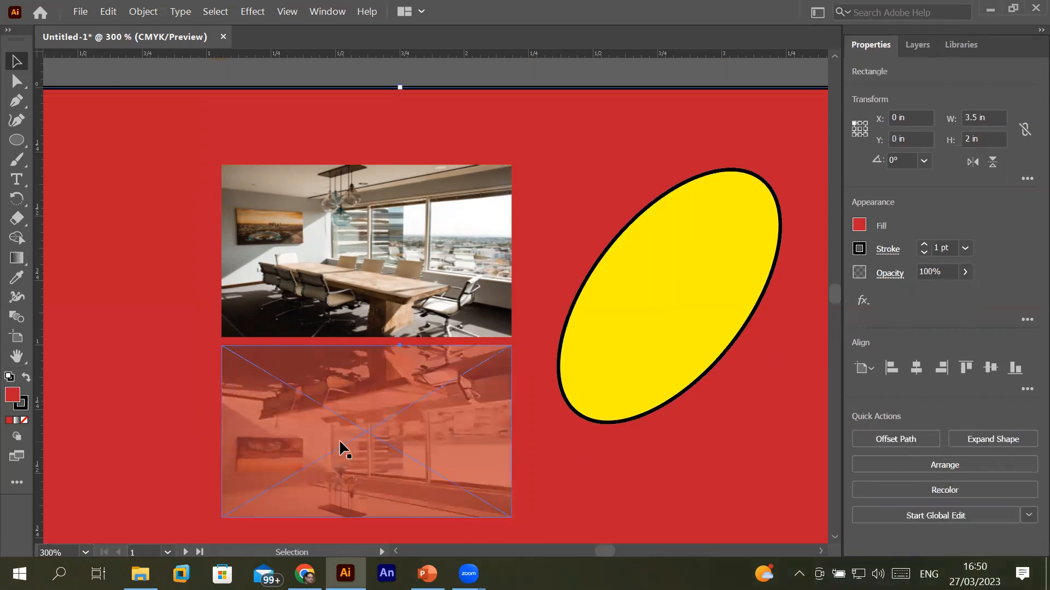
scroll(340, 445, up, 2)
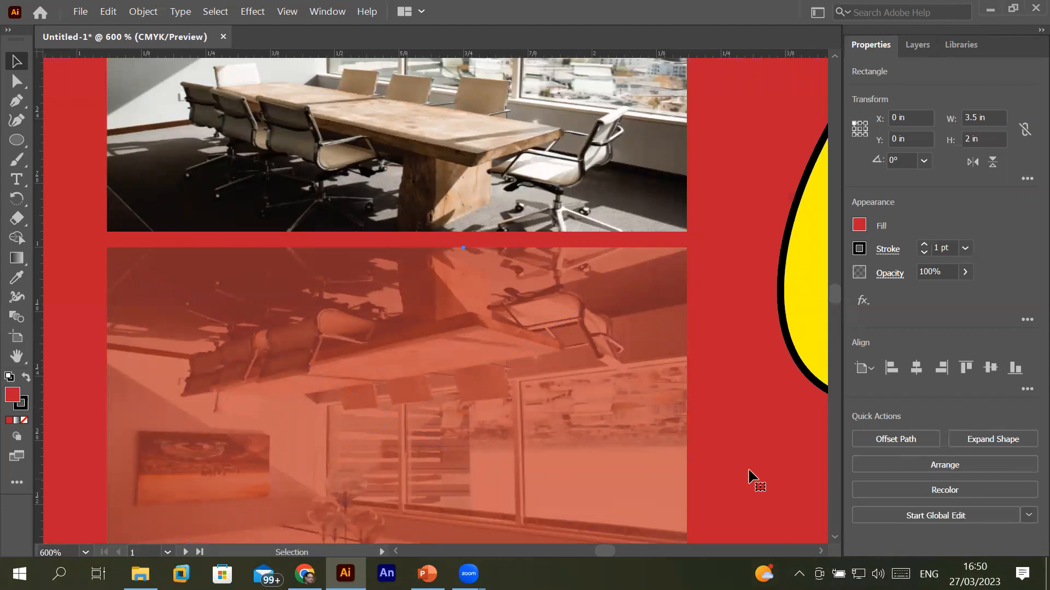
- Set the flipped conference-room image's opacity to 0% and deselect it
click(888, 274)
click(965, 271)
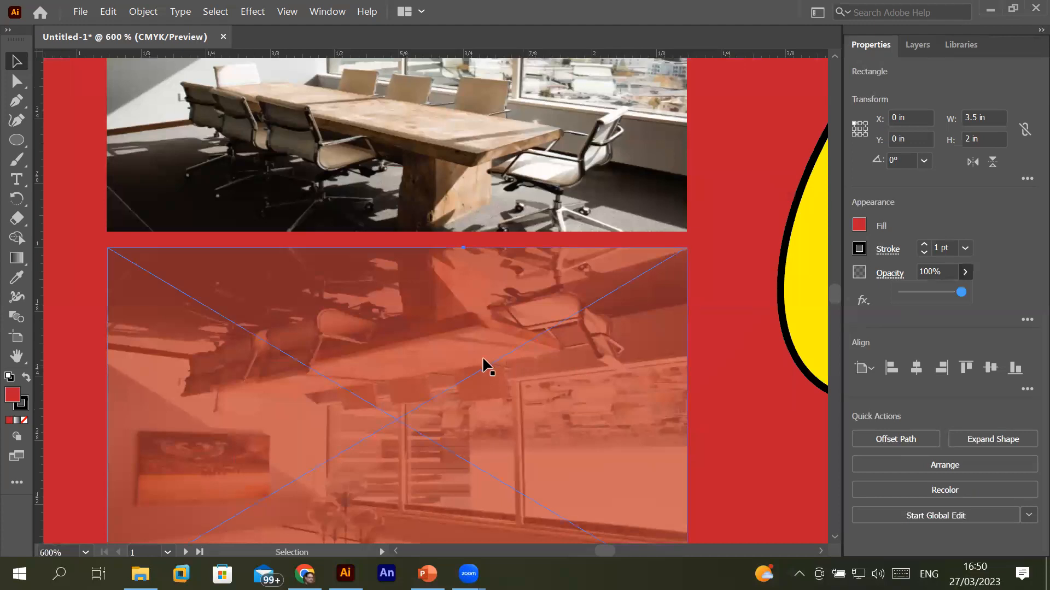
click(481, 363)
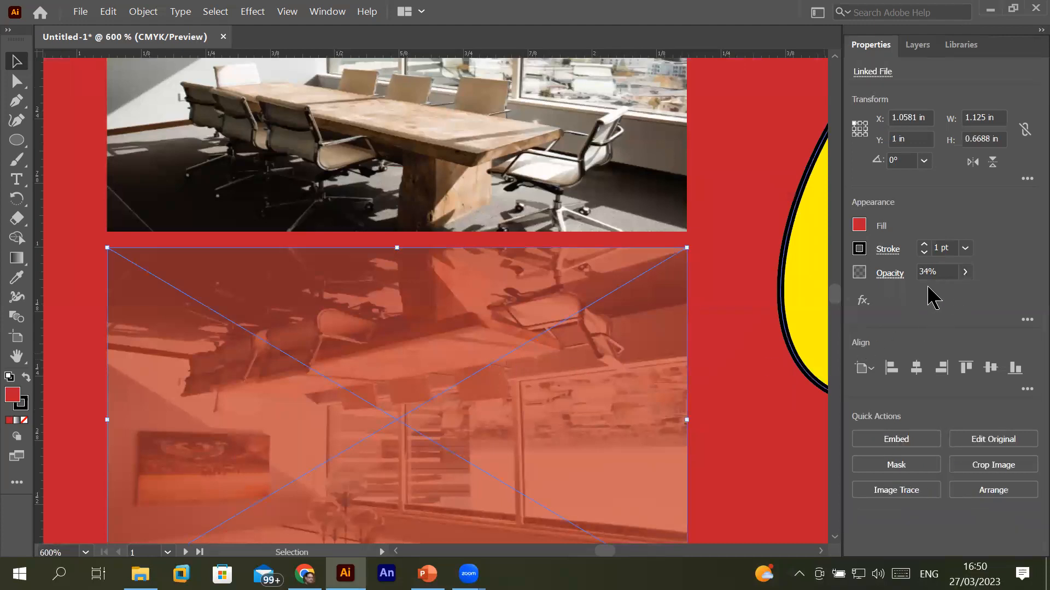
click(964, 275)
drag(924, 293, 874, 321)
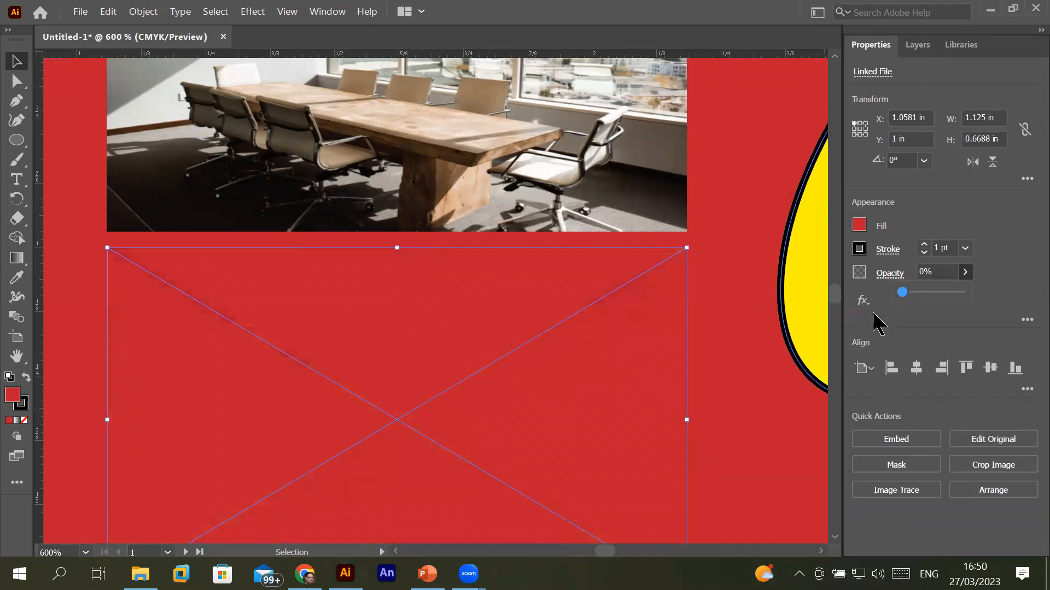
click(765, 403)
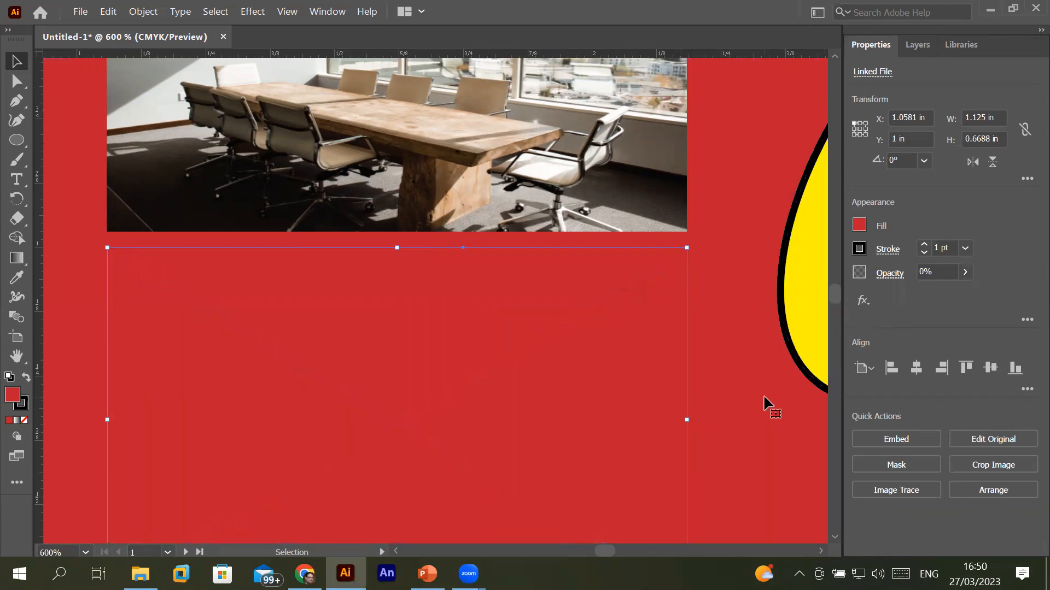
scroll(756, 407, down, 1)
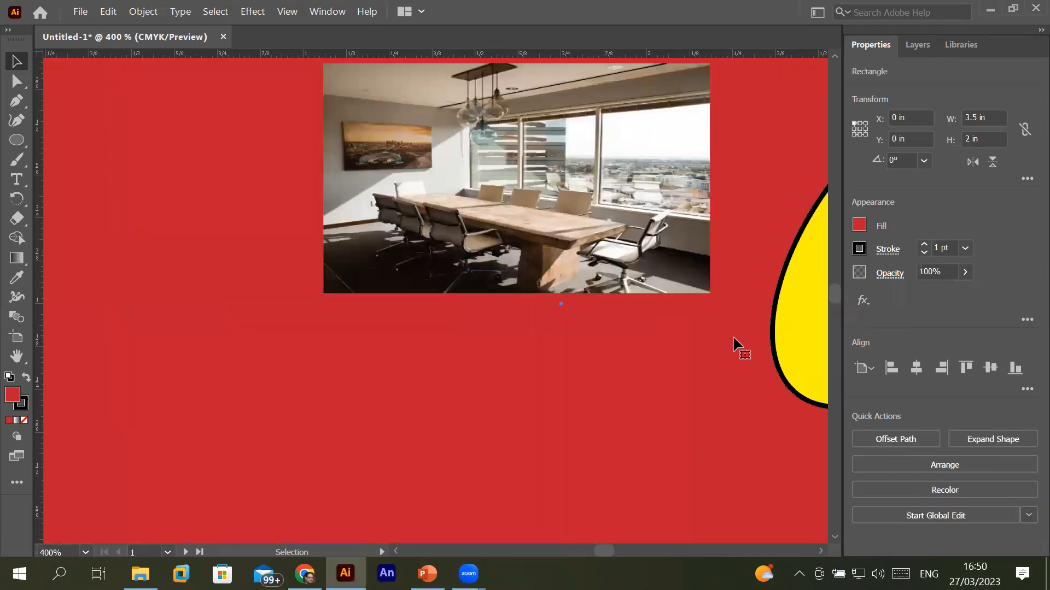
scroll(737, 348, down, 2)
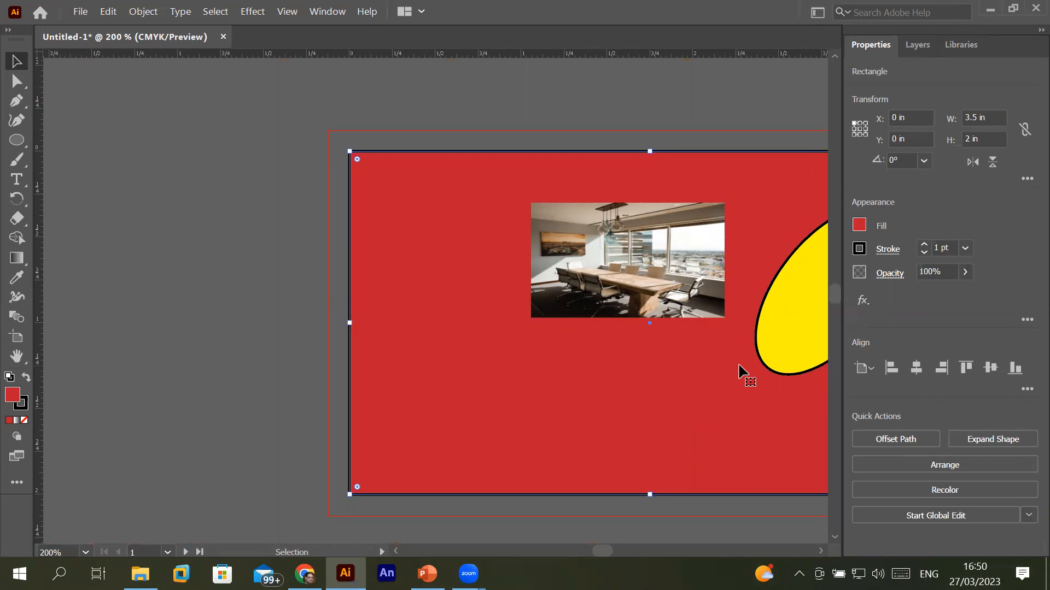
- Select the transparent flipped image through its Layer 1 entry, and rename the upright image's entry "Conference room"
click(922, 47)
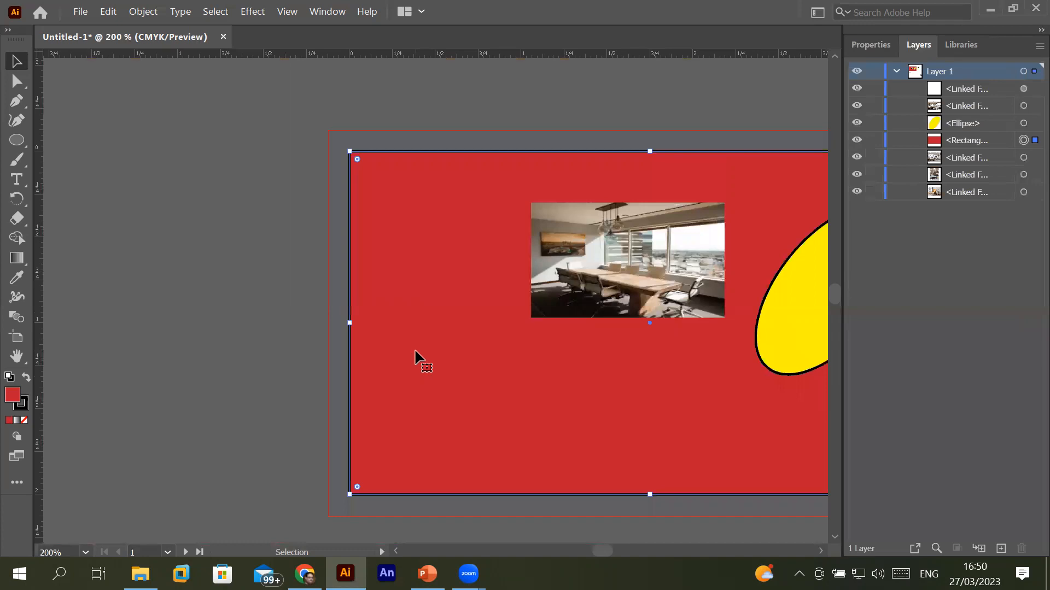
click(1024, 89)
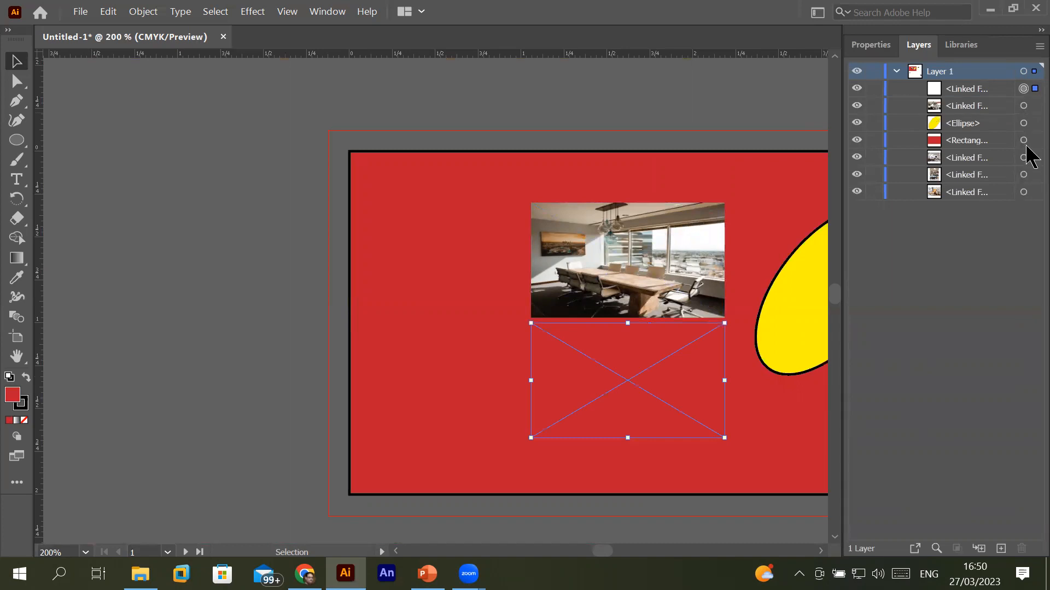
double_click(964, 107)
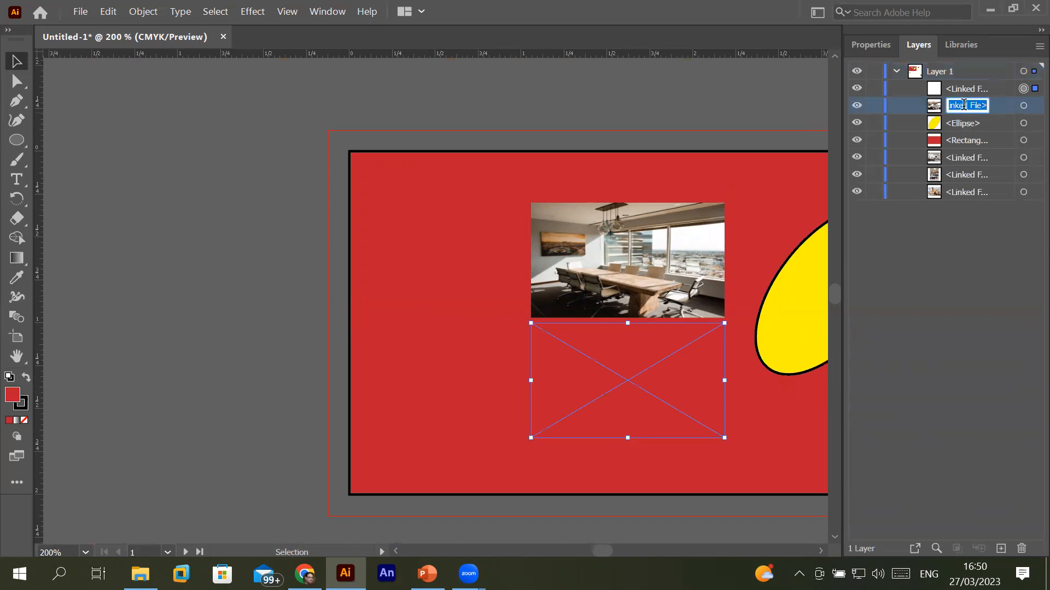
text(Conference room)
key(Return)
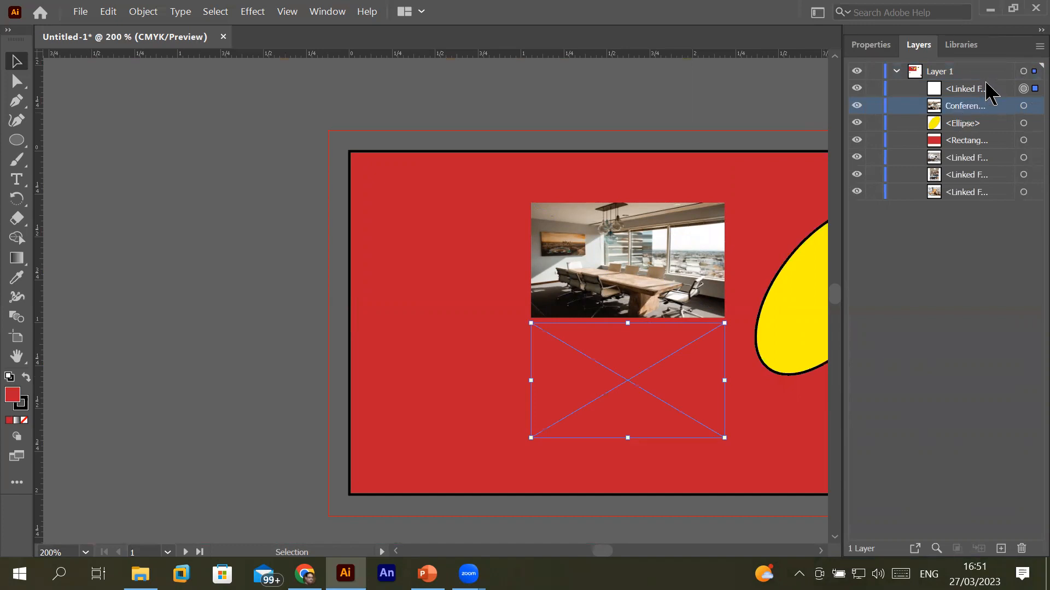
- Rename the transparent image's entry in Layer 1 "Flip Conference Room"
double_click(964, 88)
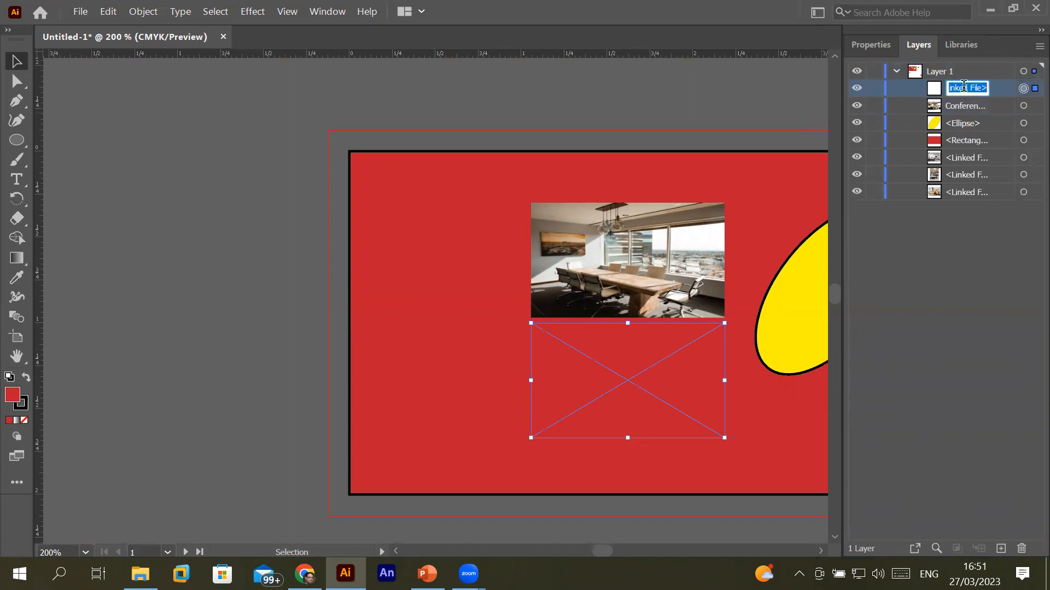
text(F)
text(lip Conference Room)
key(Return)
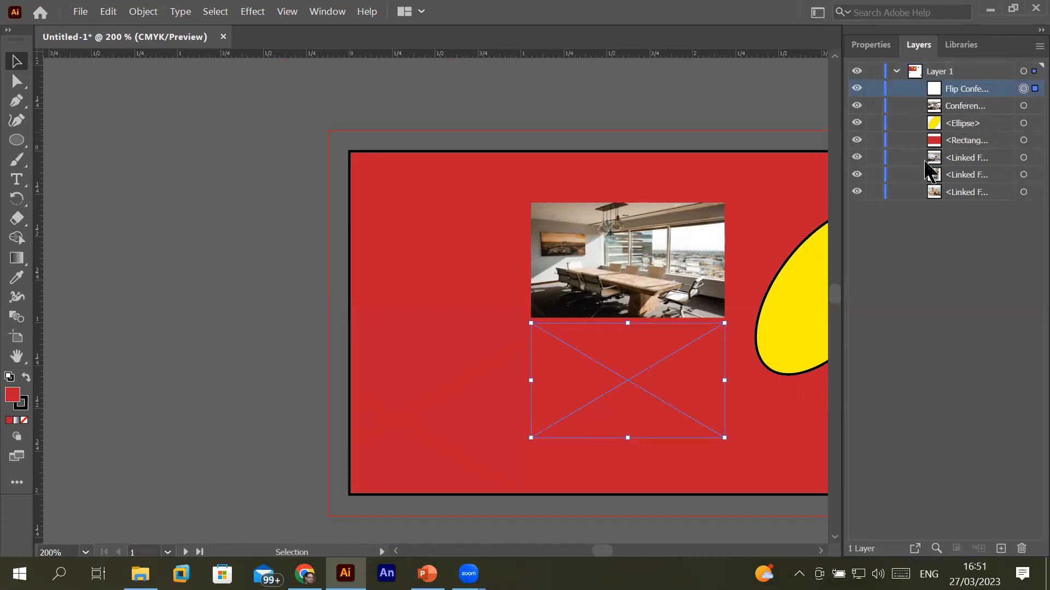
- Select the Conference room artwork and the Flip Conference Room artwork in turn through their layer entries
click(984, 107)
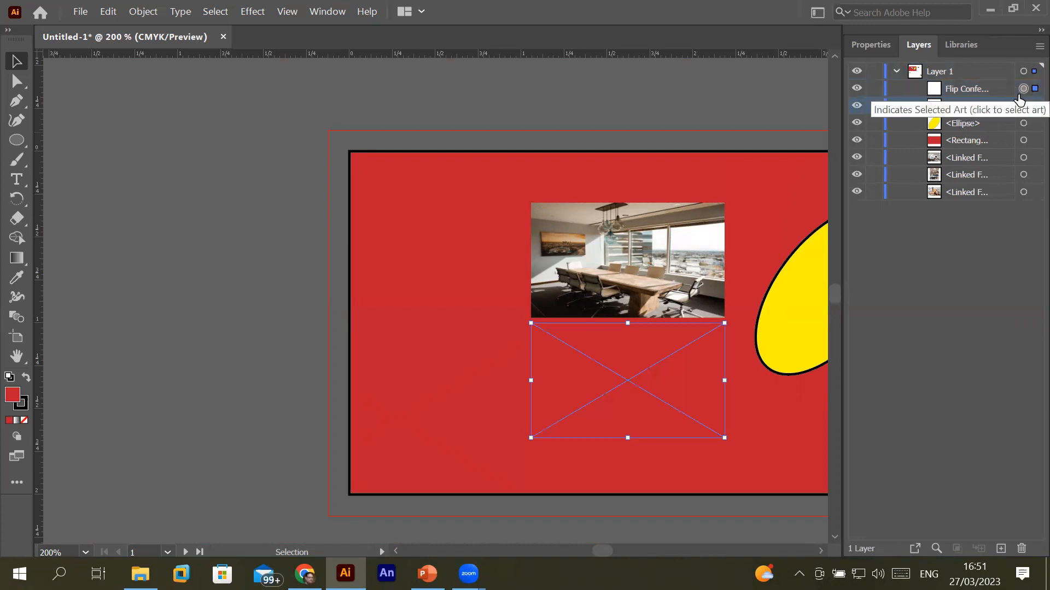
click(1024, 106)
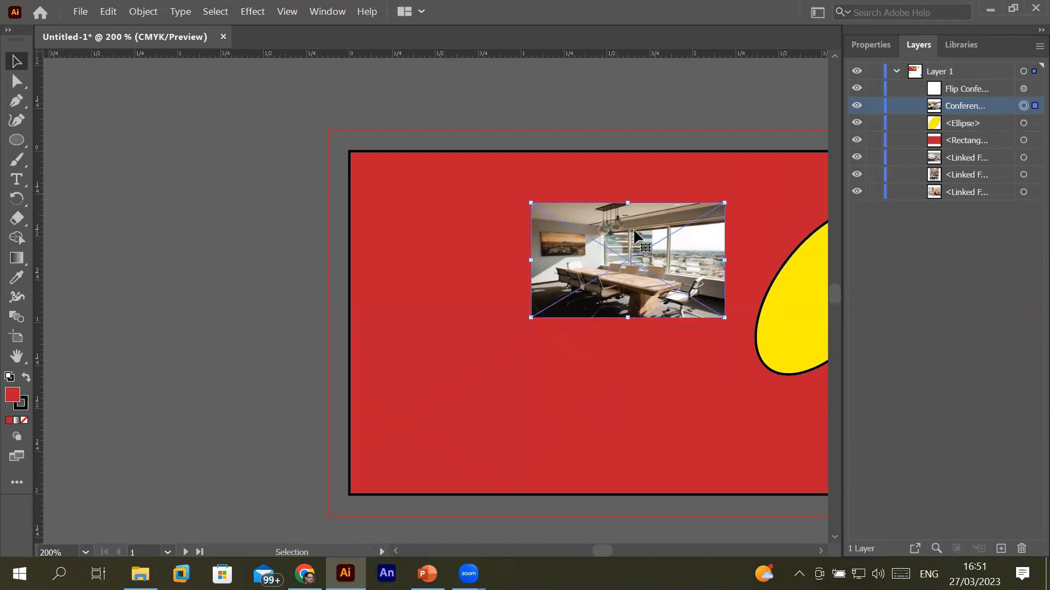
click(1024, 89)
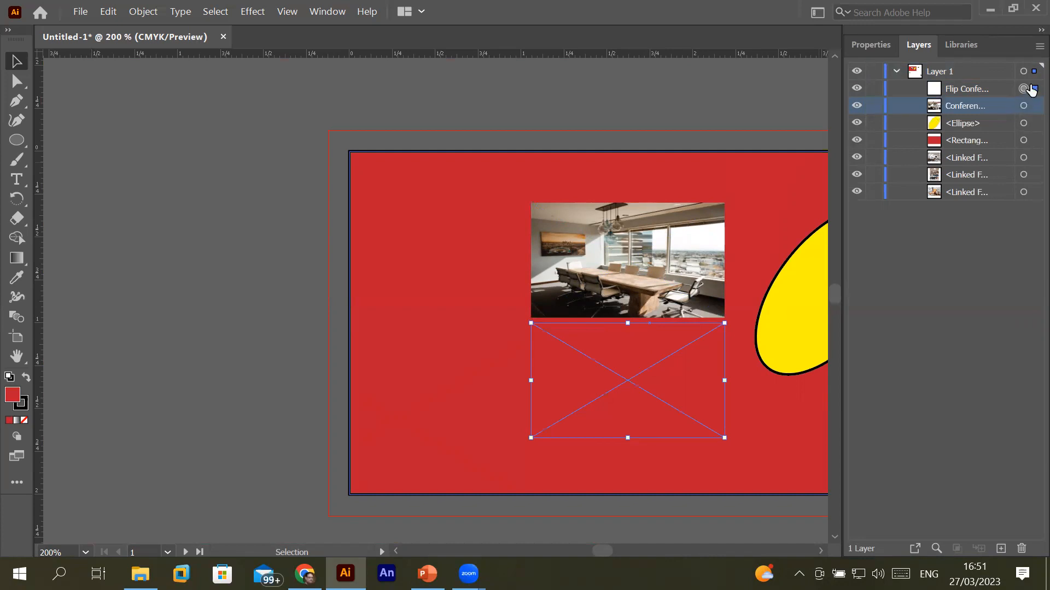
- Raise the selected Flip Conference Room image's opacity to 52% and select the red rectangle instead
click(881, 47)
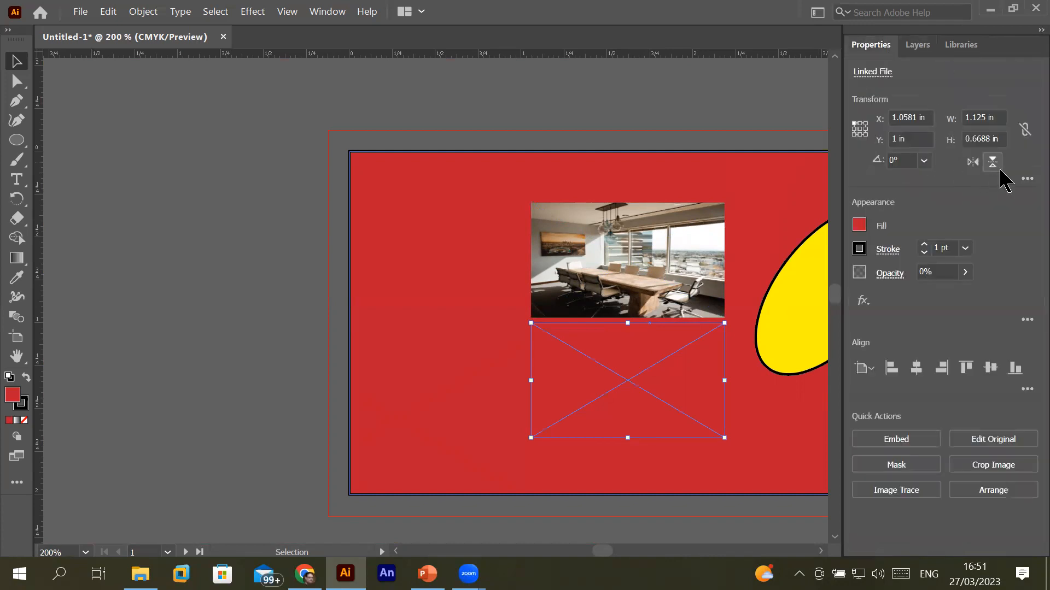
click(965, 272)
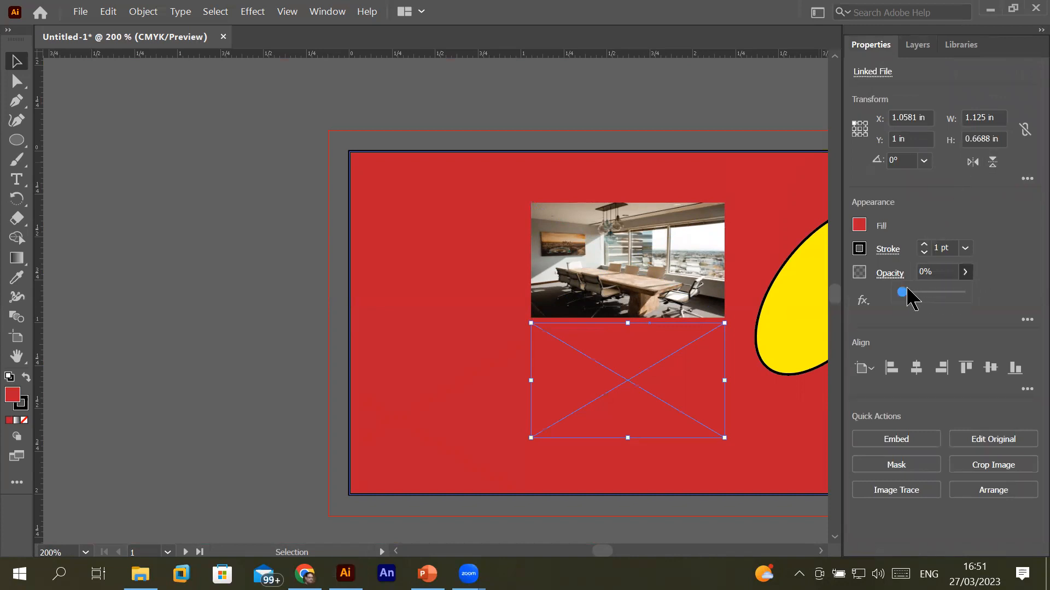
drag(909, 290, 932, 293)
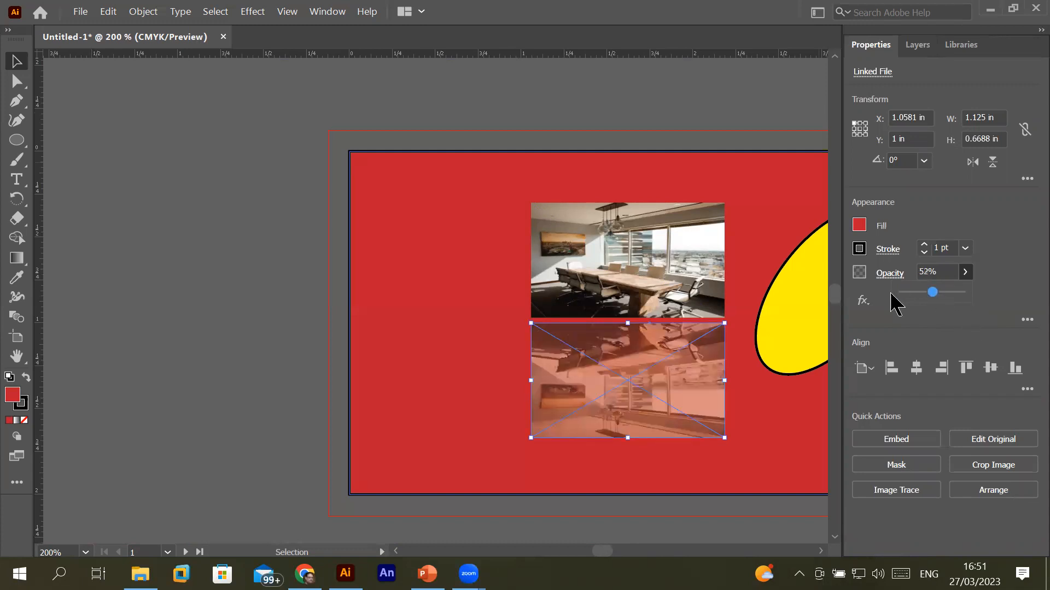
click(436, 225)
- Move artboard 3's office image to about X 1.42 in, Y 2.64 in and place a duplicate directly below it
scroll(541, 317, down, 3)
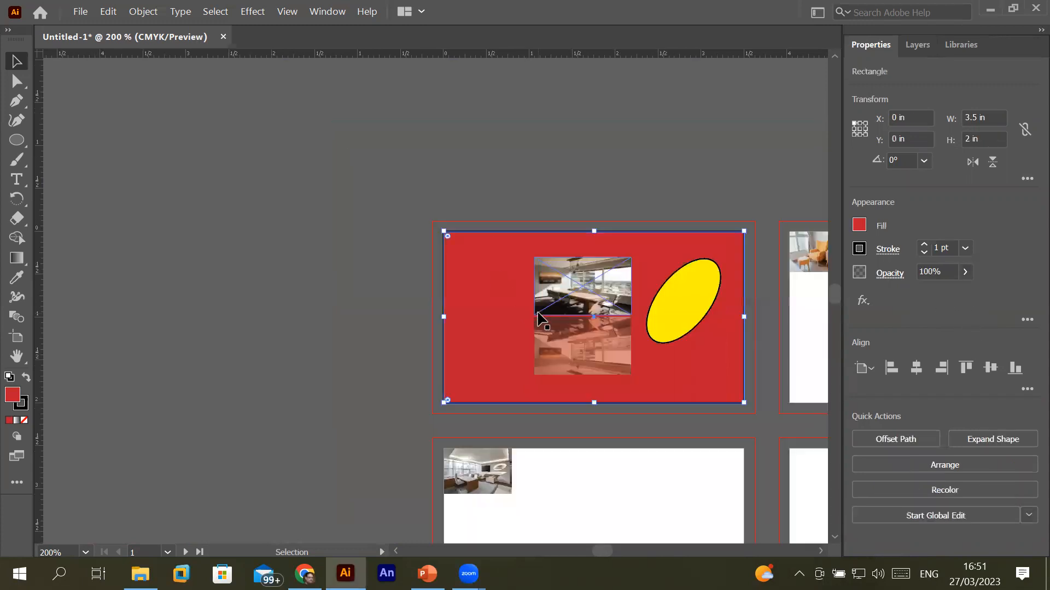
scroll(542, 317, down, 2)
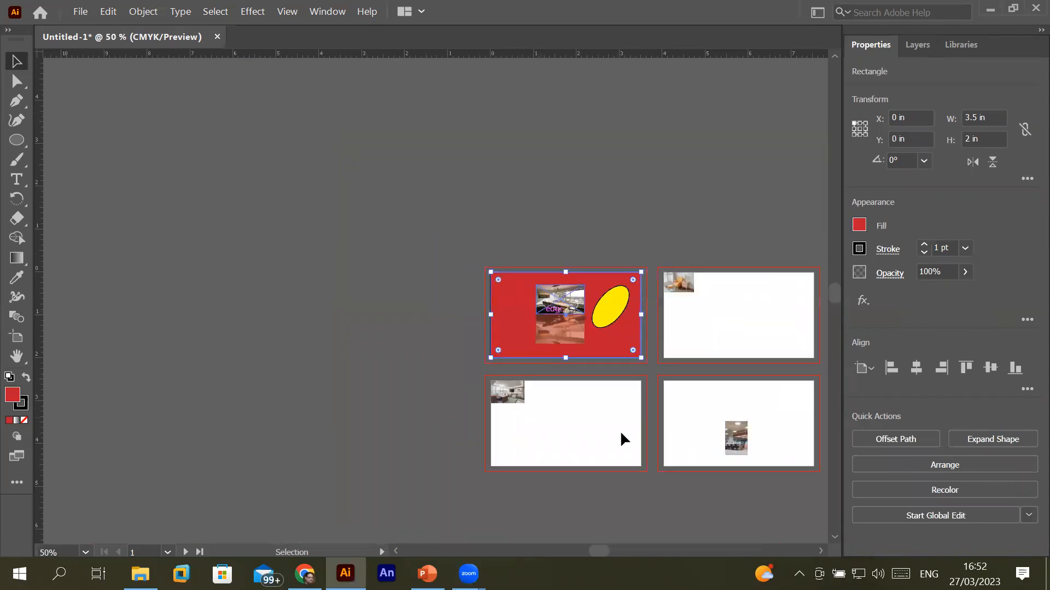
drag(511, 392, 480, 317)
scroll(593, 421, up, 5)
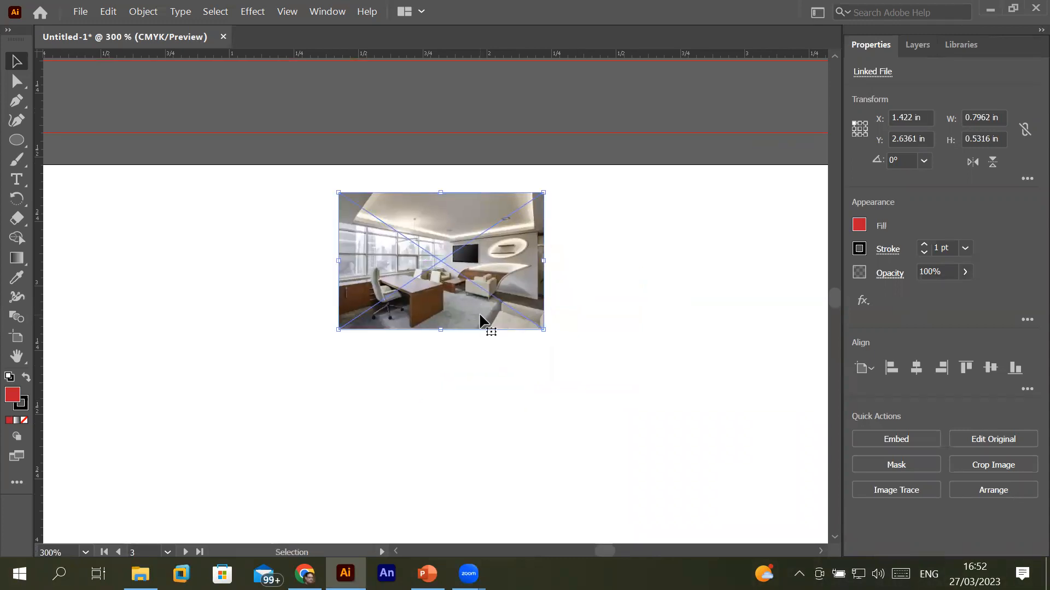
drag(474, 310, 474, 449)
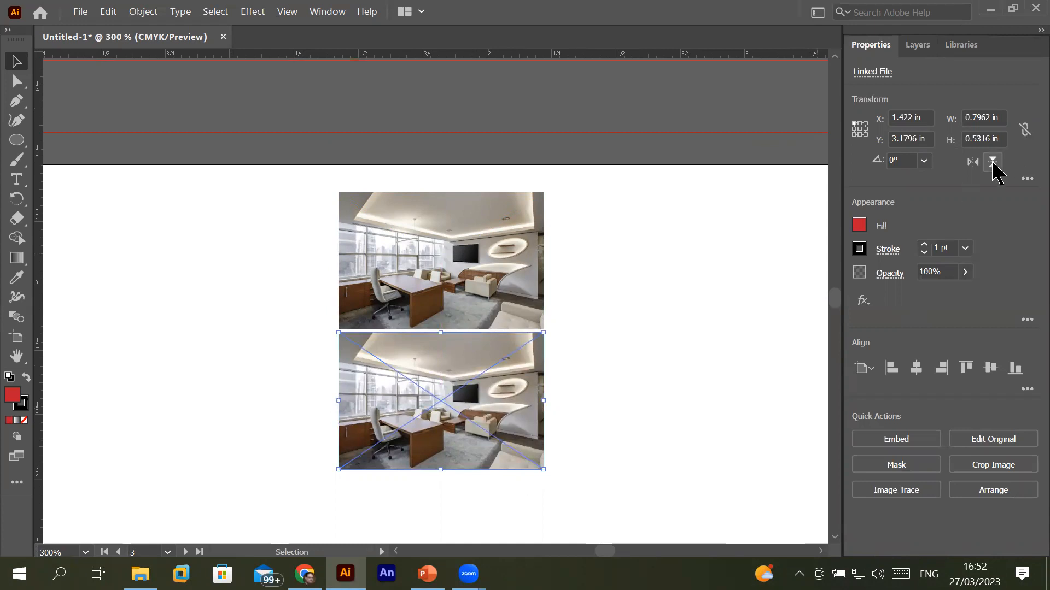
- Move the office duplicate to the original's left, flip it horizontally and butt it against the original's edge as a mirror image
drag(508, 394, 296, 256)
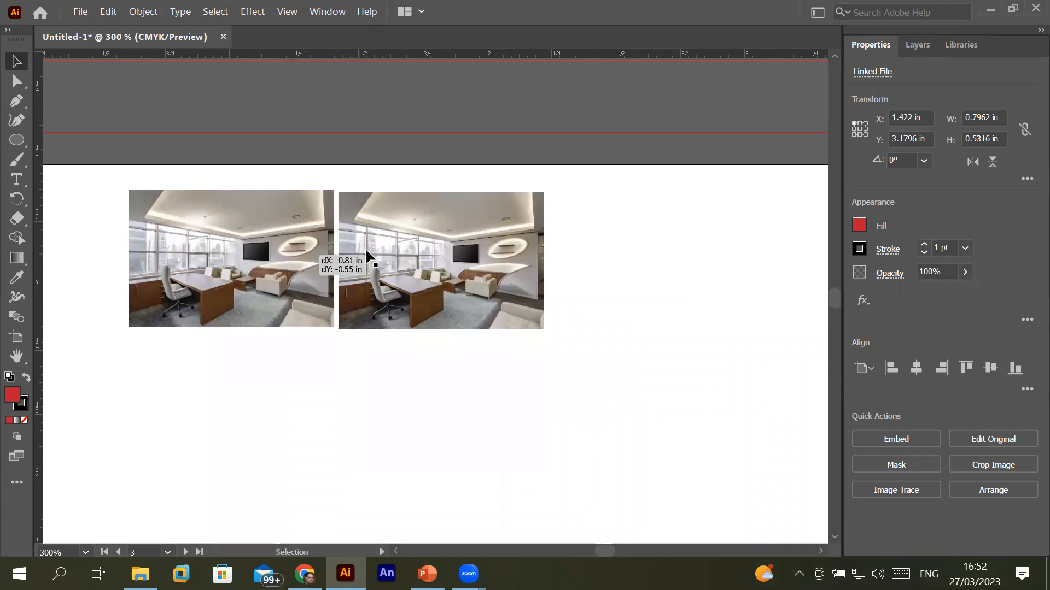
click(972, 162)
drag(61, 249, 264, 244)
scroll(281, 349, up, 3)
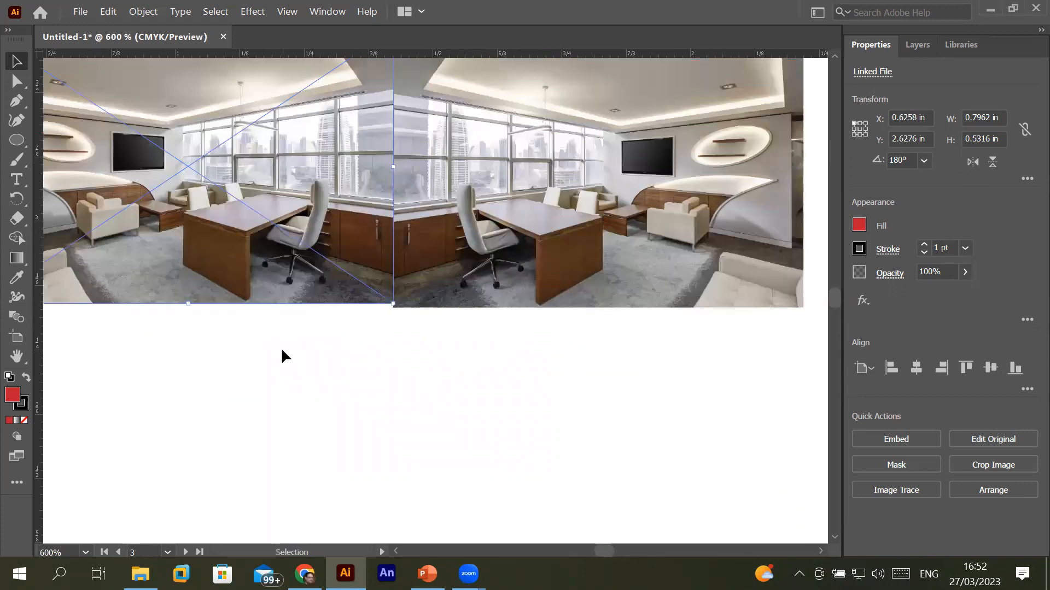
scroll(282, 349, down, 2)
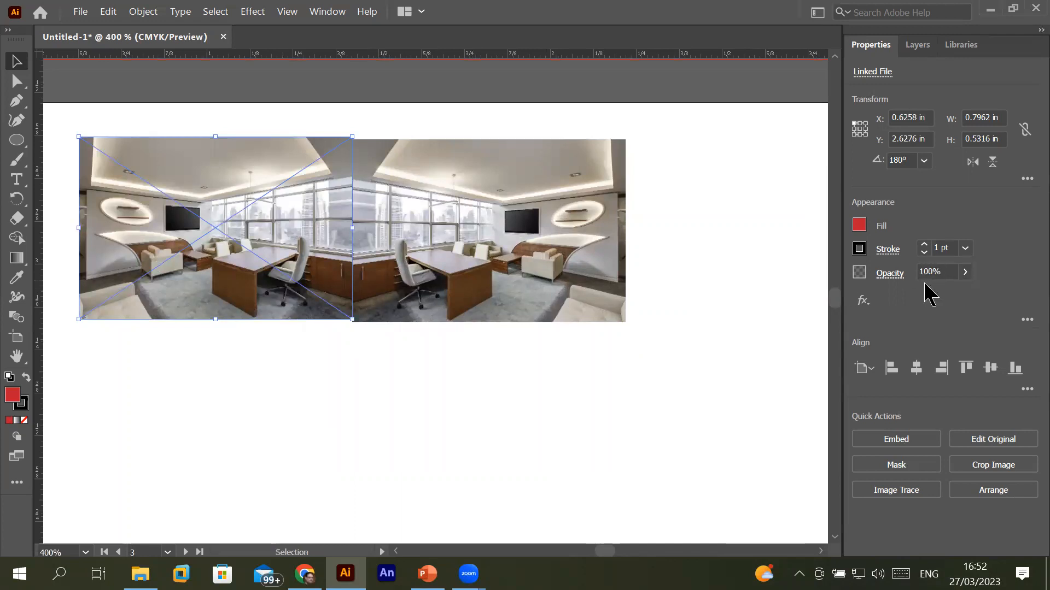
- Lower the mirrored office image's opacity to 48% and deselect it
click(965, 272)
drag(965, 293, 928, 292)
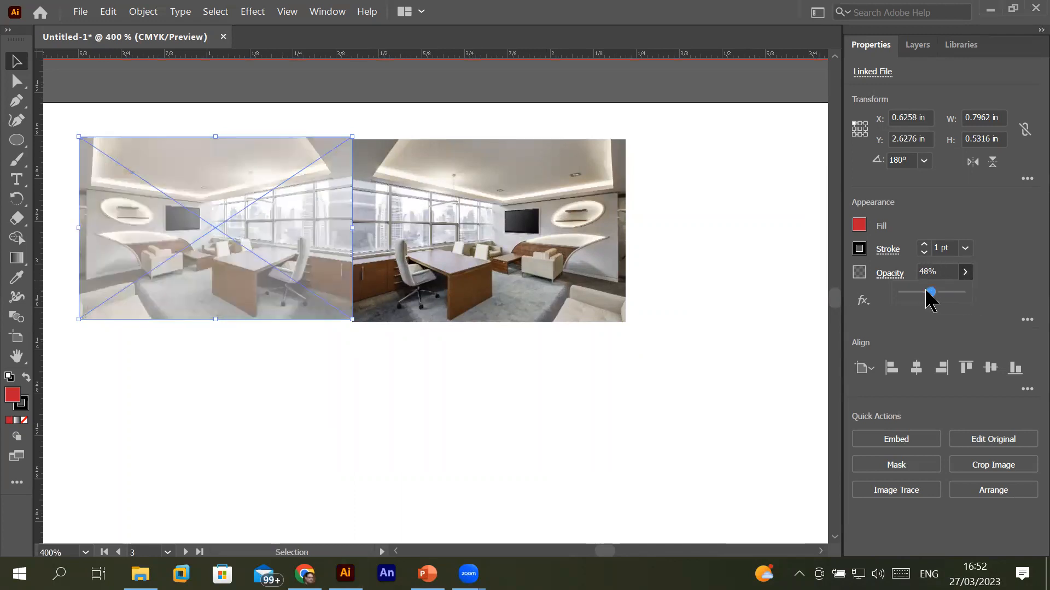
click(451, 410)
scroll(395, 405, down, 1)
scroll(395, 405, down, 2)
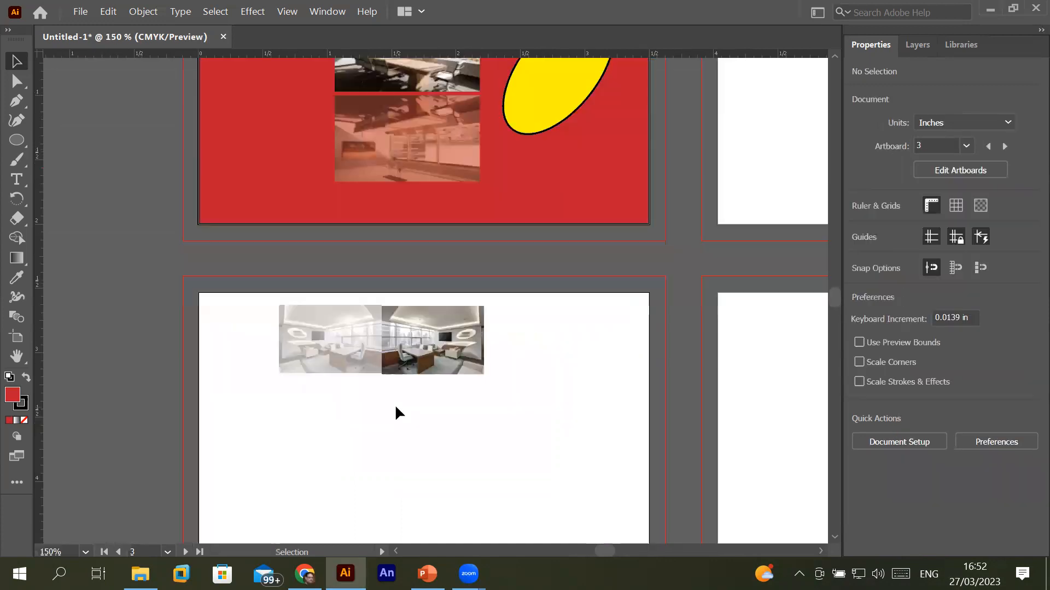
- Draw a red rectangle about 3.47 × 2 in over artboard 3, covering the two office images
click(17, 141)
click(88, 141)
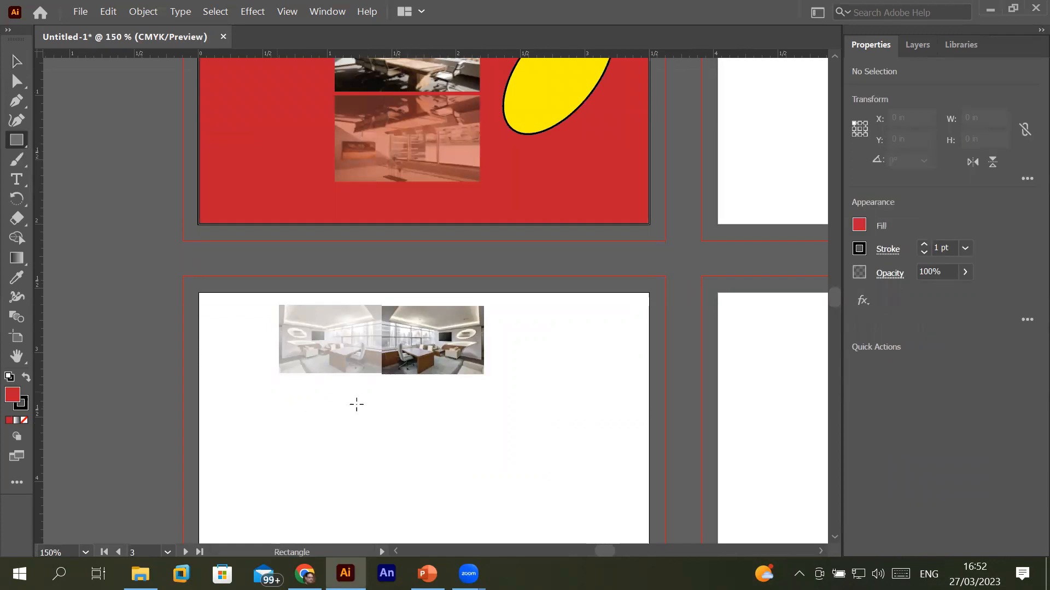
drag(441, 410, 421, 295)
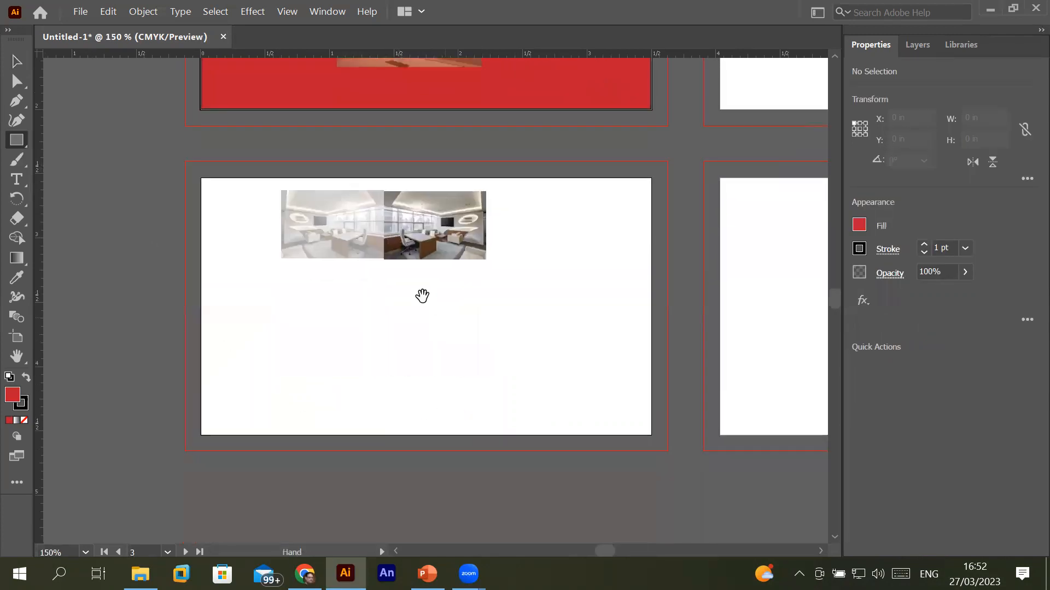
drag(204, 178, 651, 435)
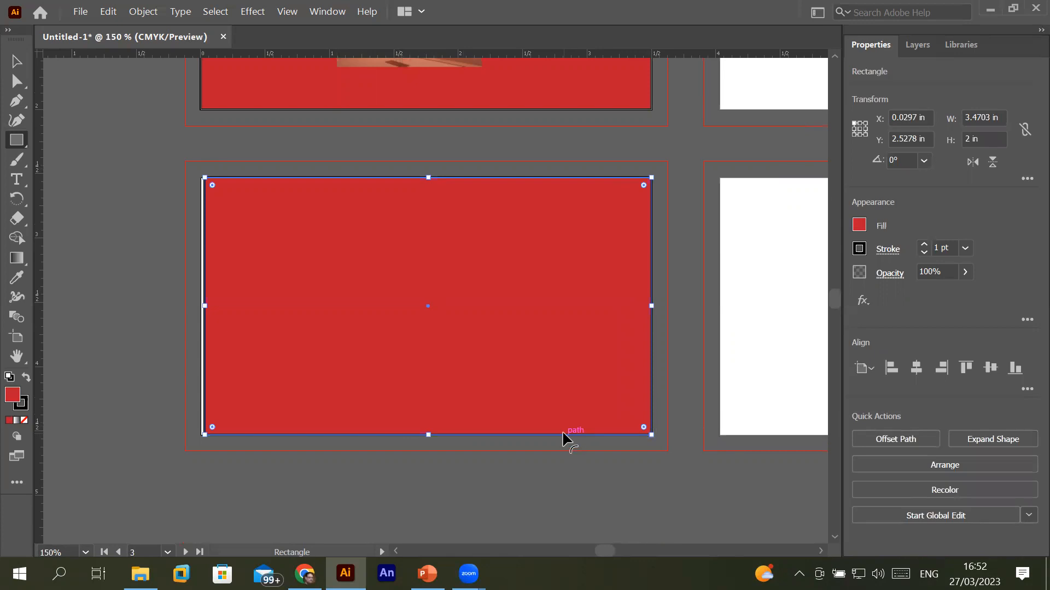
- Hide and show artboard 3's new rectangle repeatedly in the layer list, leaving it visible
click(927, 48)
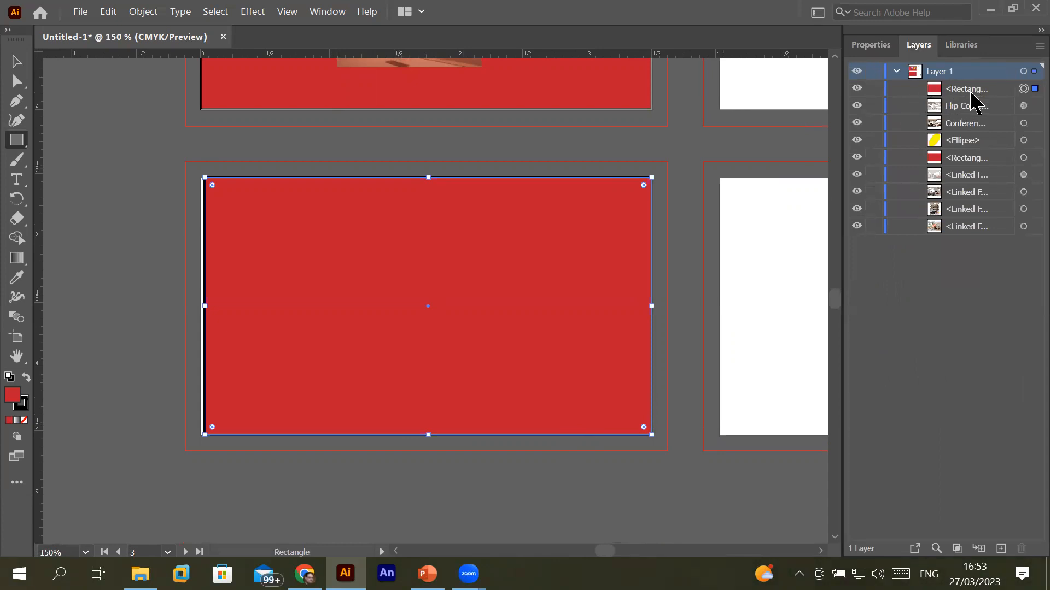
click(931, 93)
click(857, 90)
click(856, 90)
click(857, 90)
click(857, 89)
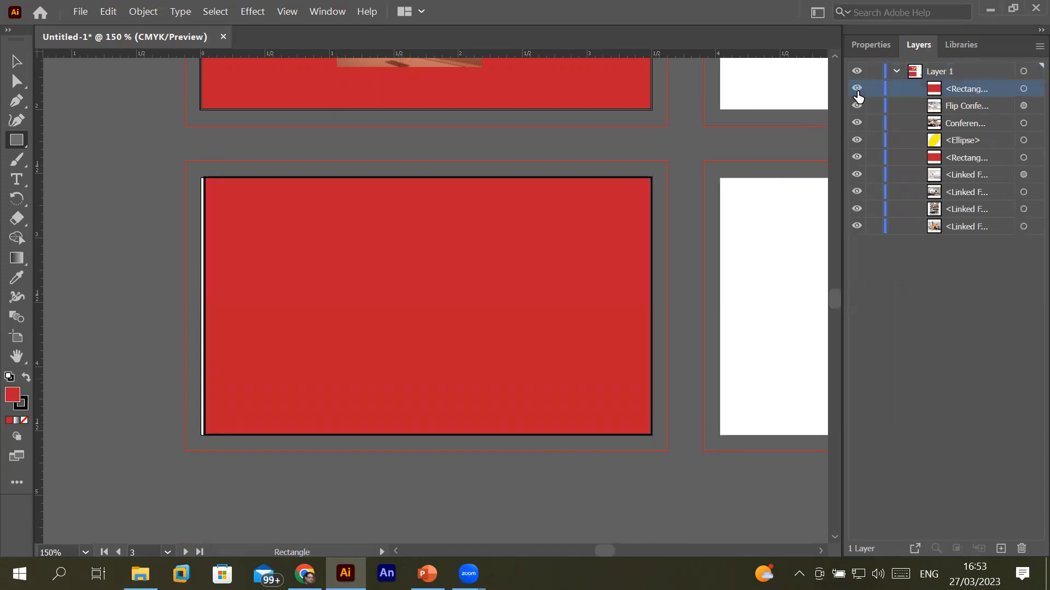
click(857, 90)
click(857, 90)
- Restack artboard 3's rectangle below and above the office images, ending at the bottom of Layer 1
drag(967, 99, 974, 217)
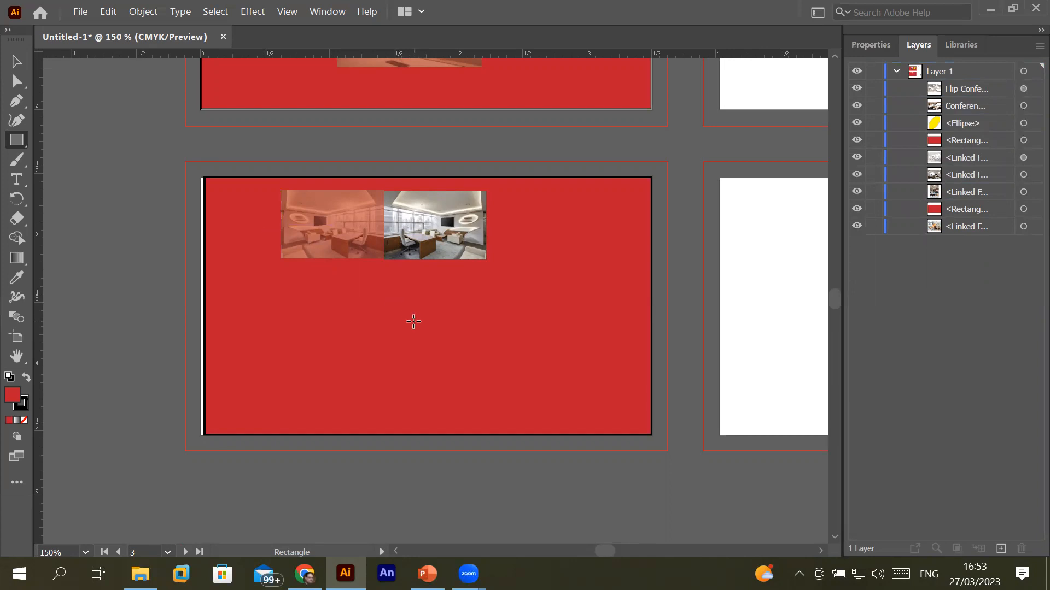
scroll(414, 318, up, 2)
scroll(413, 318, down, 1)
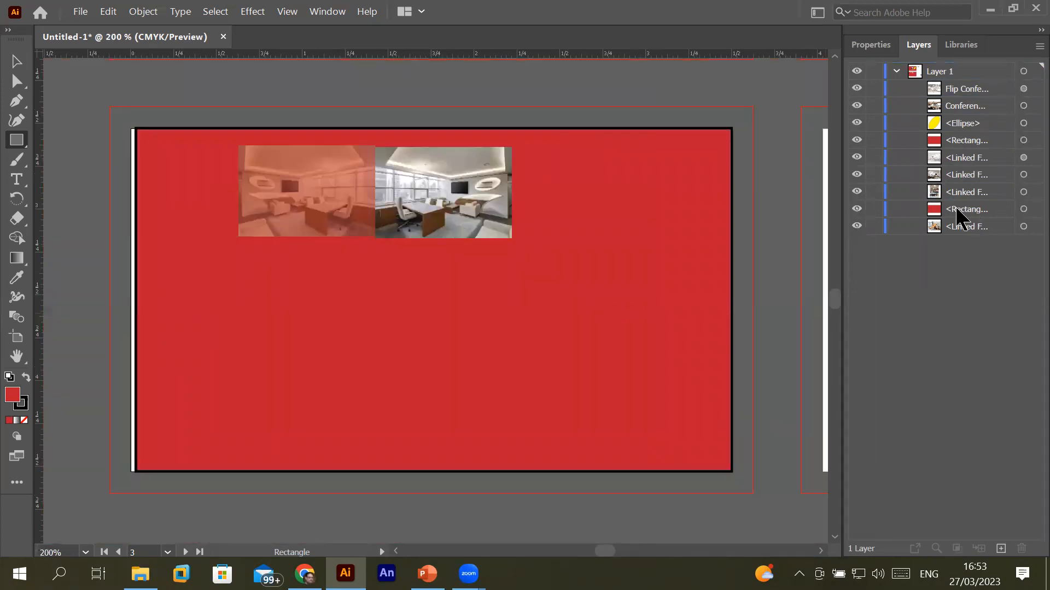
drag(957, 209, 997, 134)
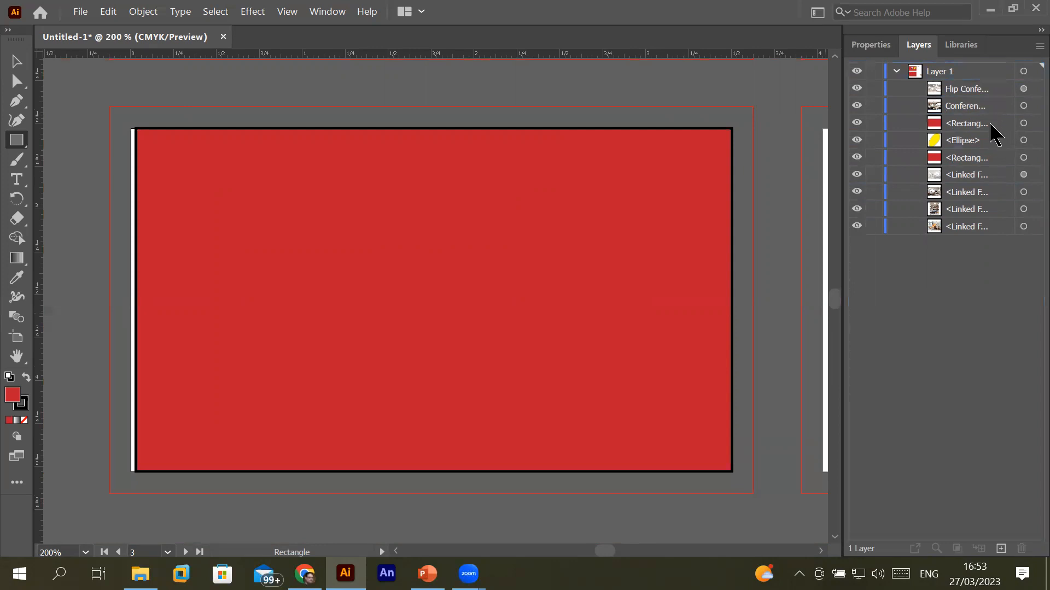
drag(981, 131, 979, 235)
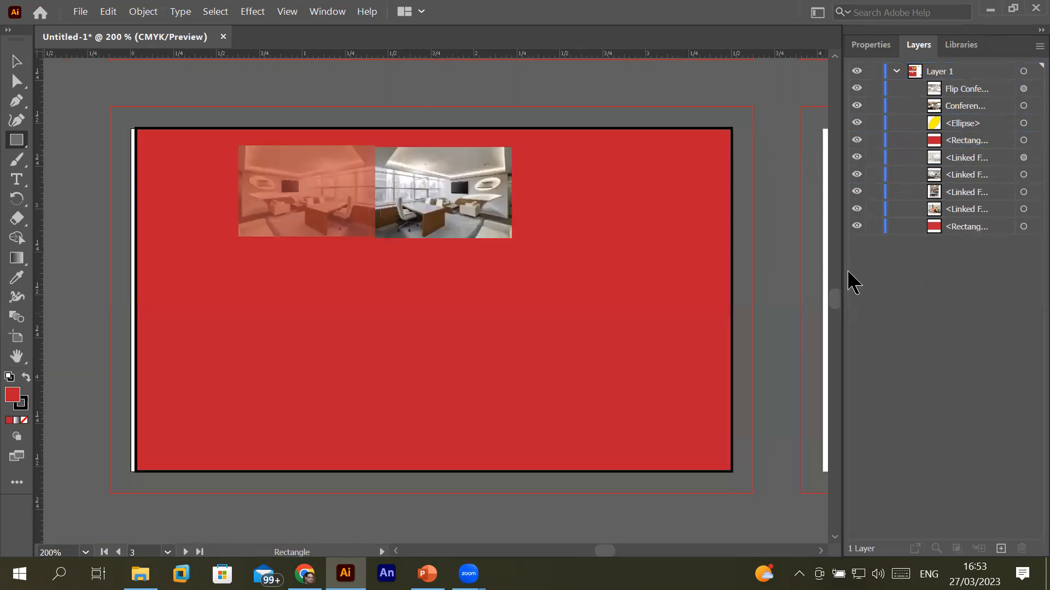
scroll(626, 274, up, 1)
scroll(605, 262, down, 1)
scroll(341, 210, up, 1)
scroll(339, 209, down, 1)
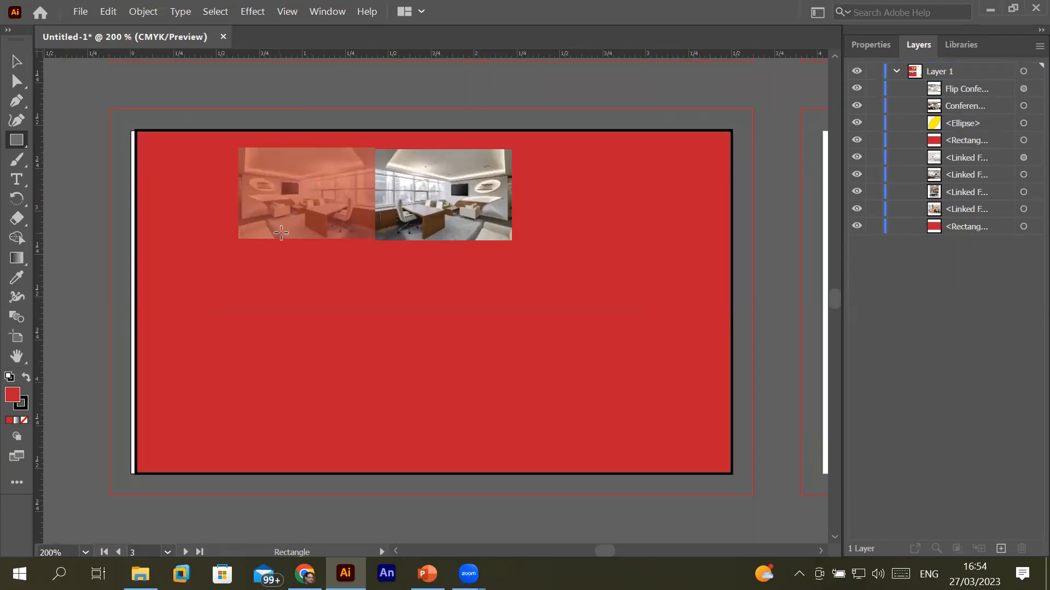
- Expand the toolbox to two columns and detach it as a floating palette beside the artboards
scroll(338, 259, down, 1)
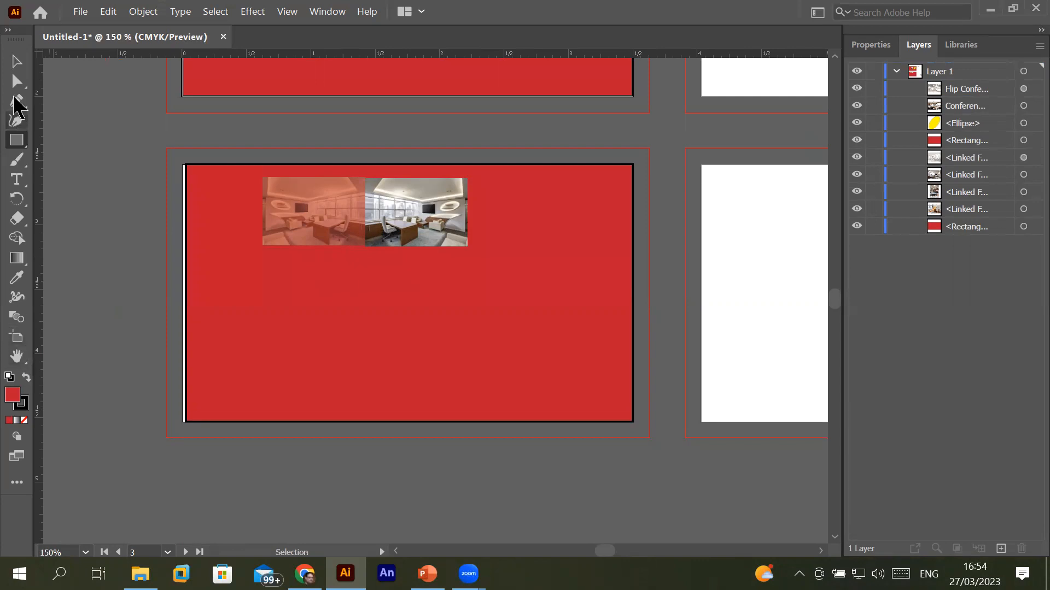
click(9, 32)
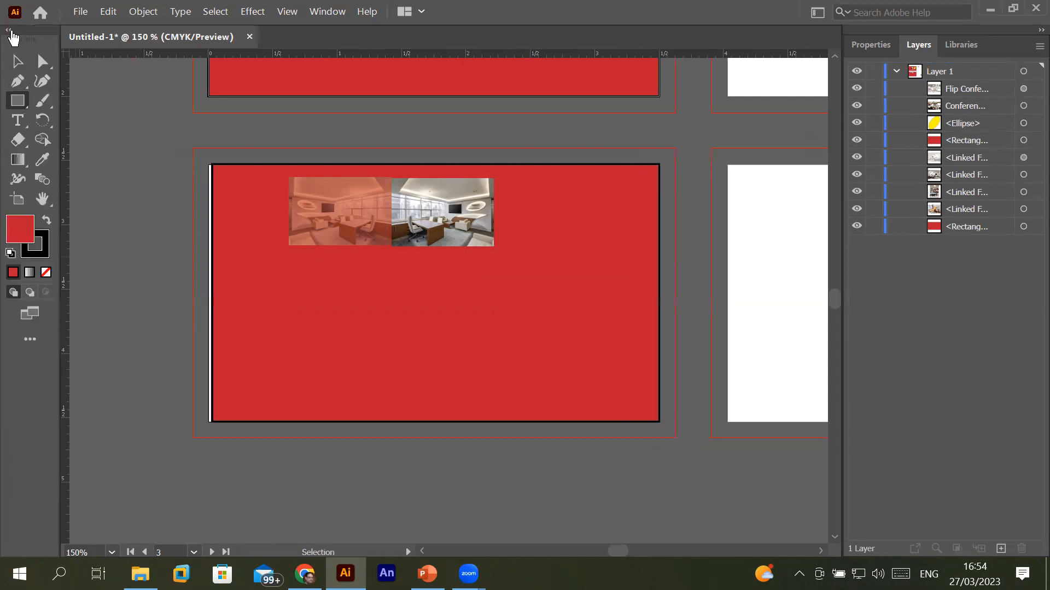
drag(27, 33, 119, 73)
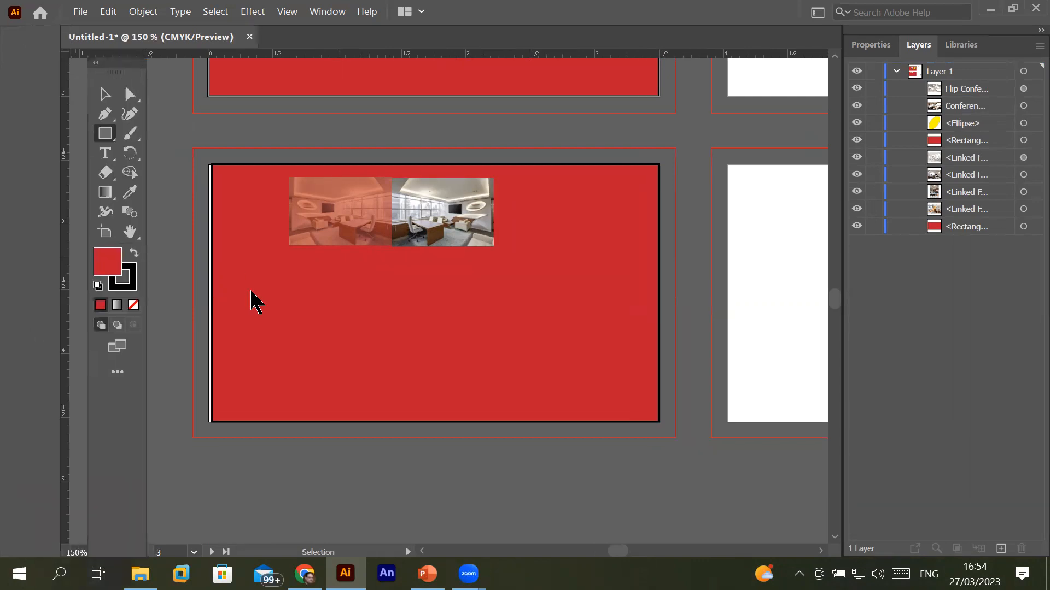
key(v)
drag(79, 75, 58, 93)
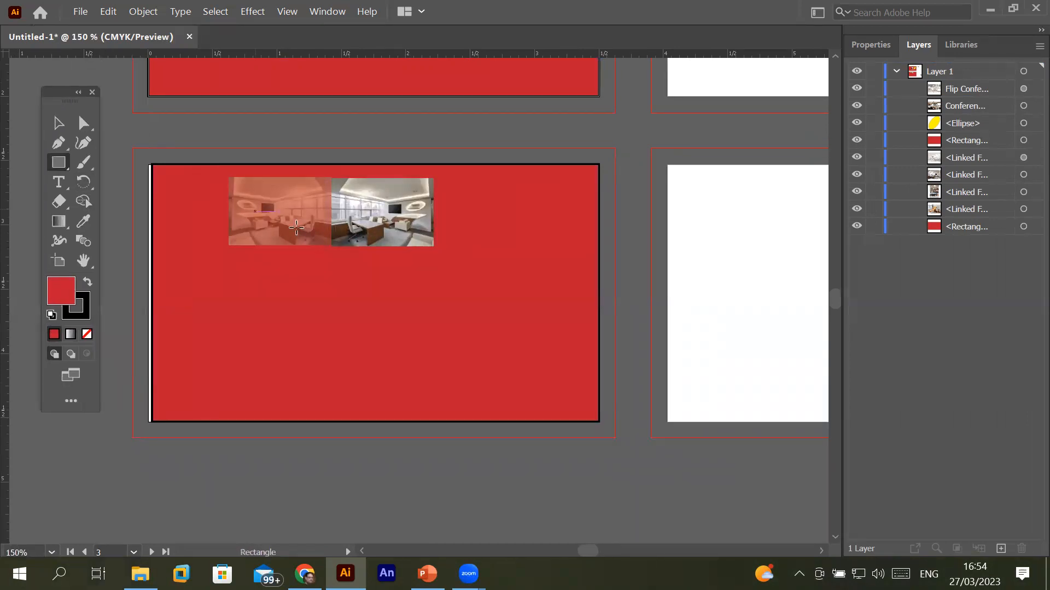
- Delete all shapes and images from the four artboards
scroll(296, 227, up, 2)
scroll(296, 228, down, 3)
scroll(296, 227, down, 1)
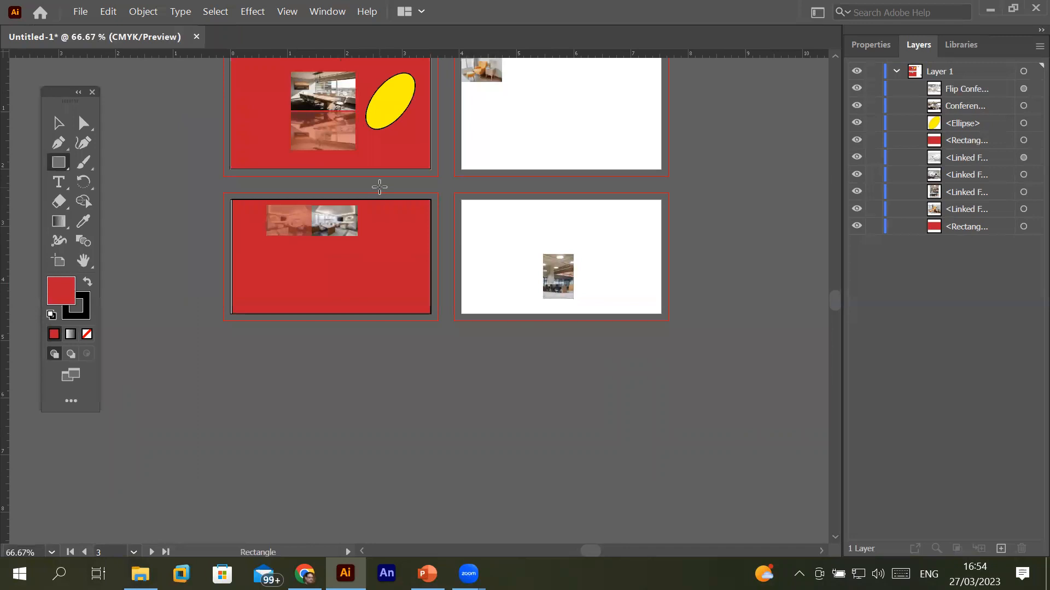
click(861, 46)
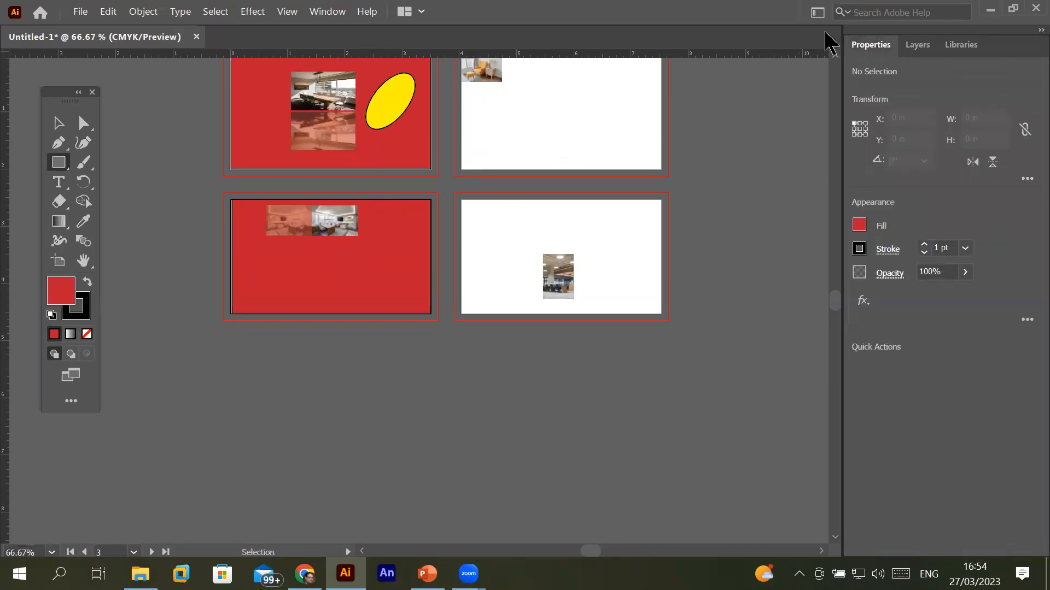
click(918, 47)
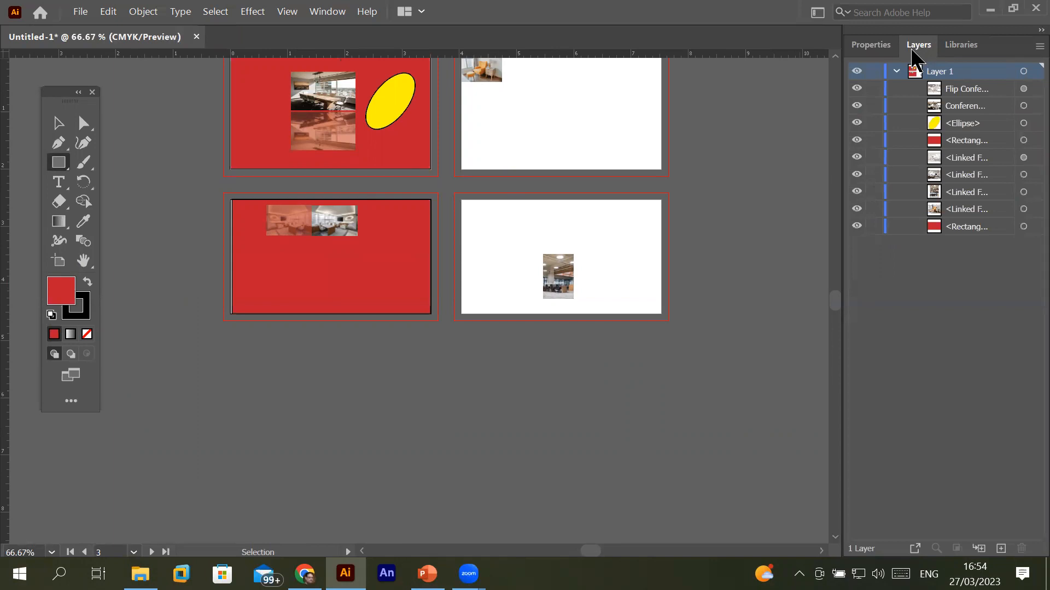
mouse_move(837, 309)
mouse_down()
mouse_move(836, 298)
mouse_move(838, 308)
mouse_up()
scroll(837, 308, up, 3)
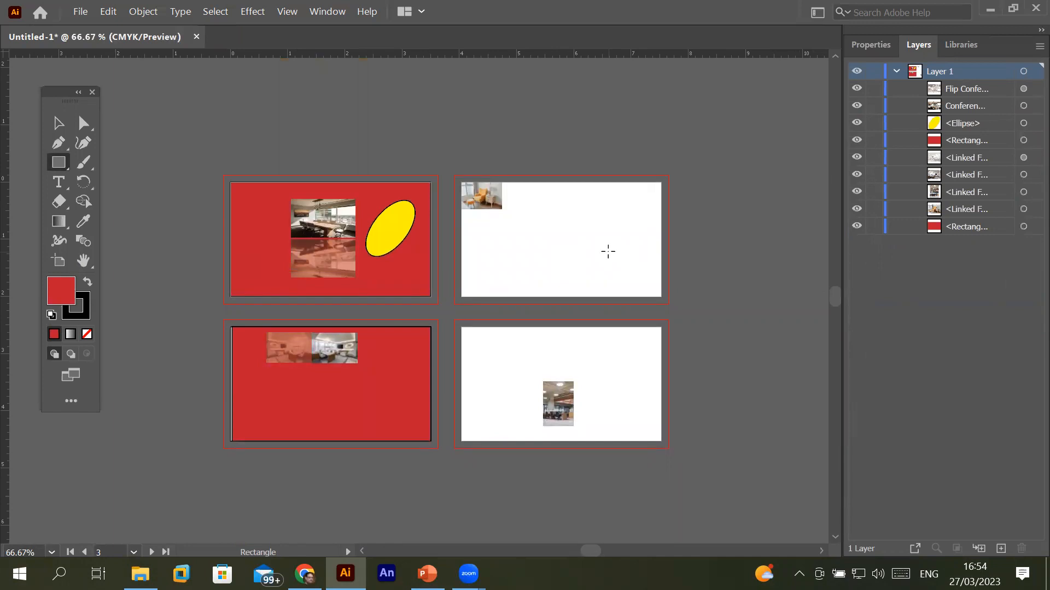
click(58, 122)
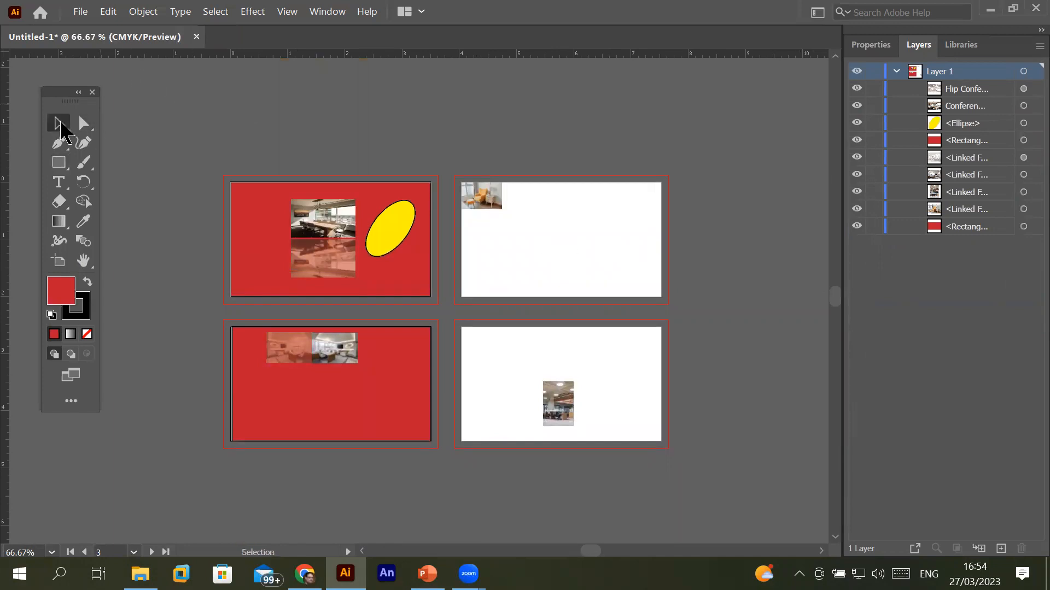
drag(191, 150, 745, 476)
key(Delete)
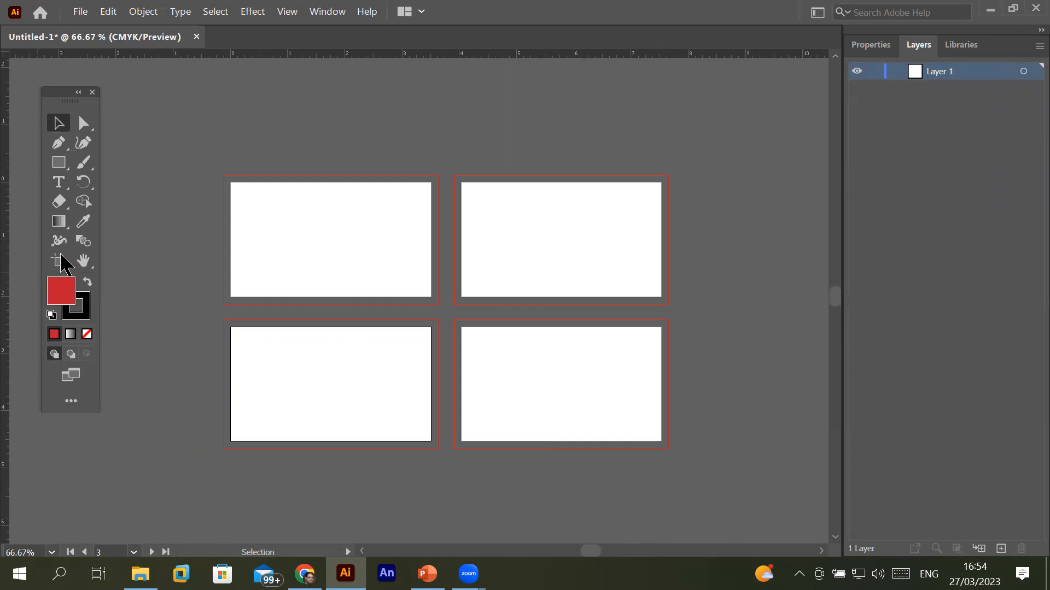
- Draw a red rectangle covering the whole of artboard 1, then make artboard 2 active
click(61, 164)
drag(230, 182, 430, 296)
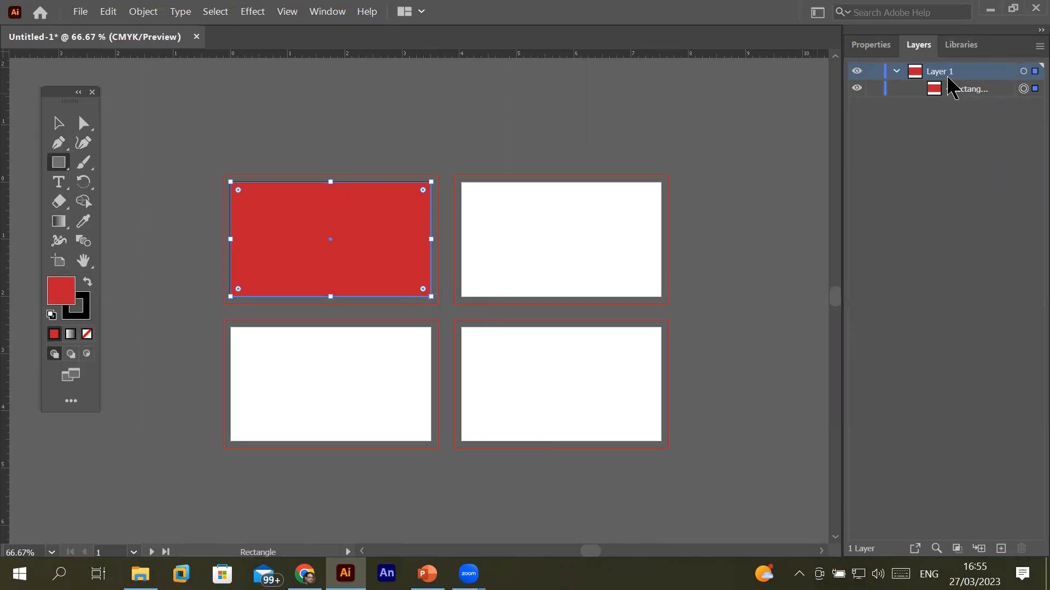
click(562, 201)
click(583, 323)
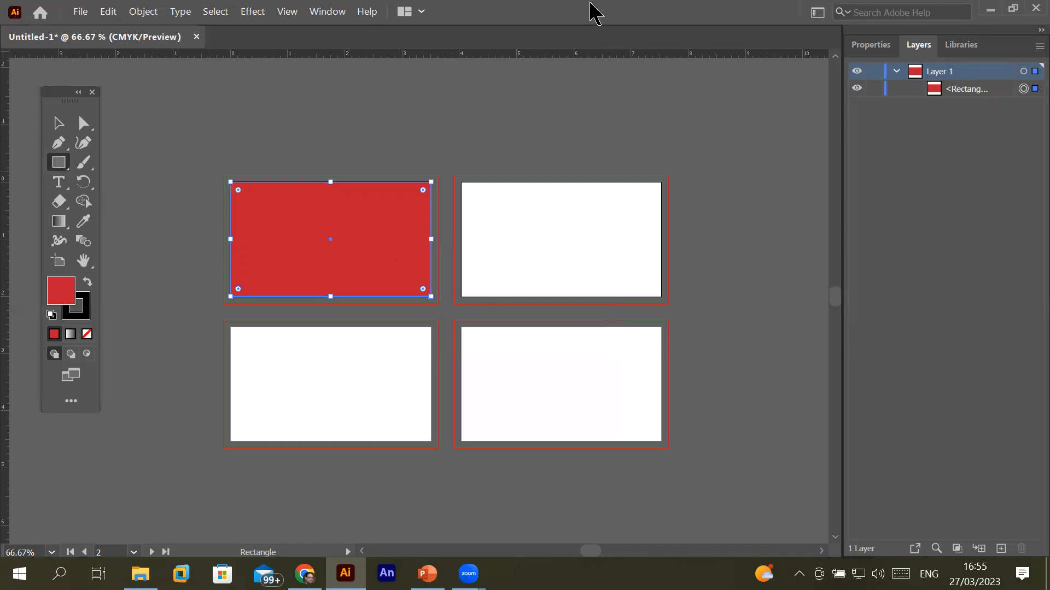
- Rename Layer 1 as "Layer for Artboard1"
double_click(937, 72)
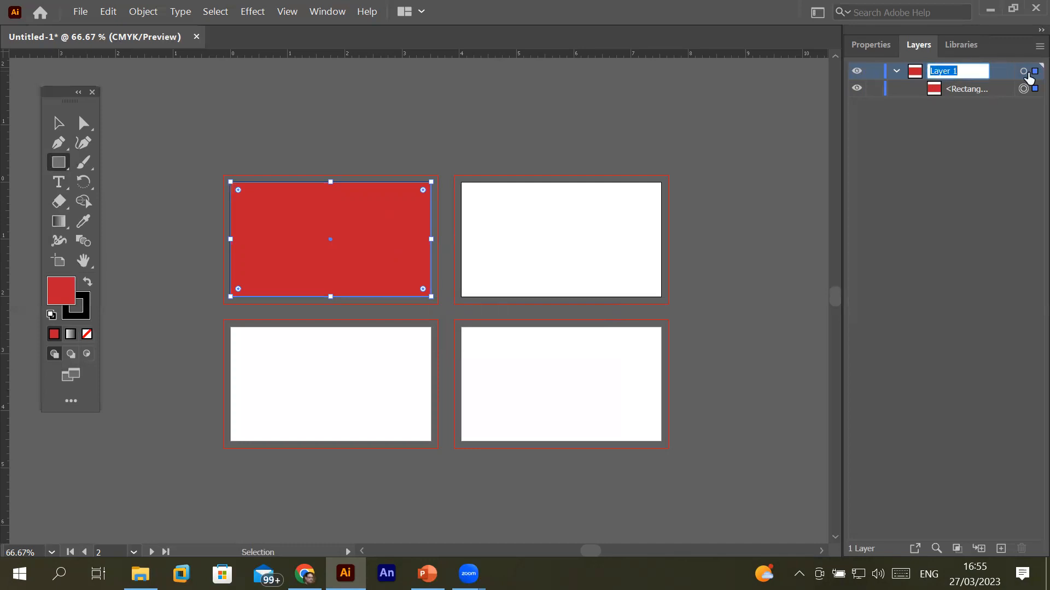
text(La)
text(yer)
text( for Artb)
text(oard)
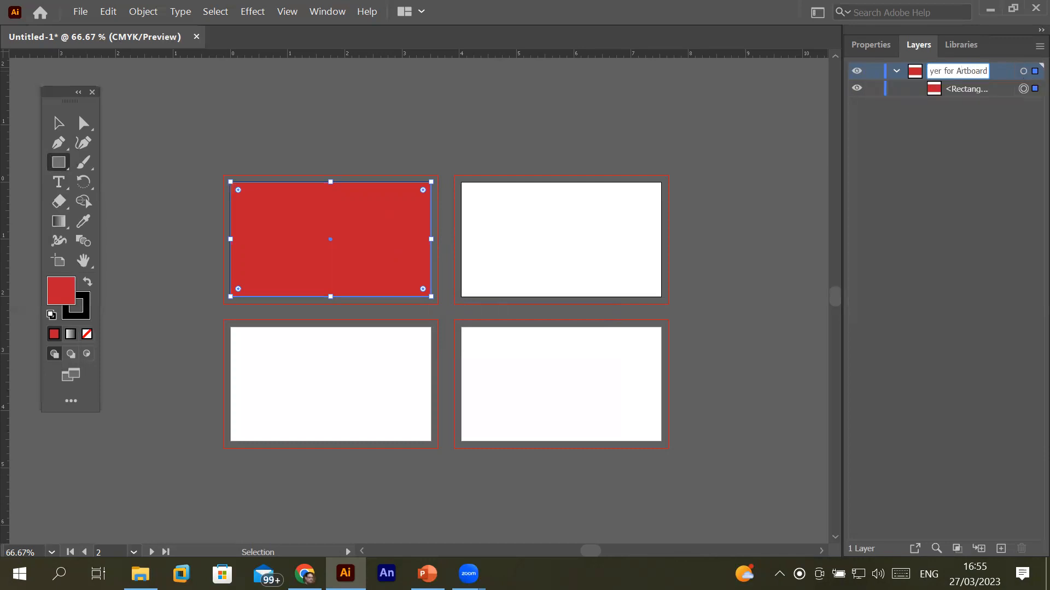
key(Return)
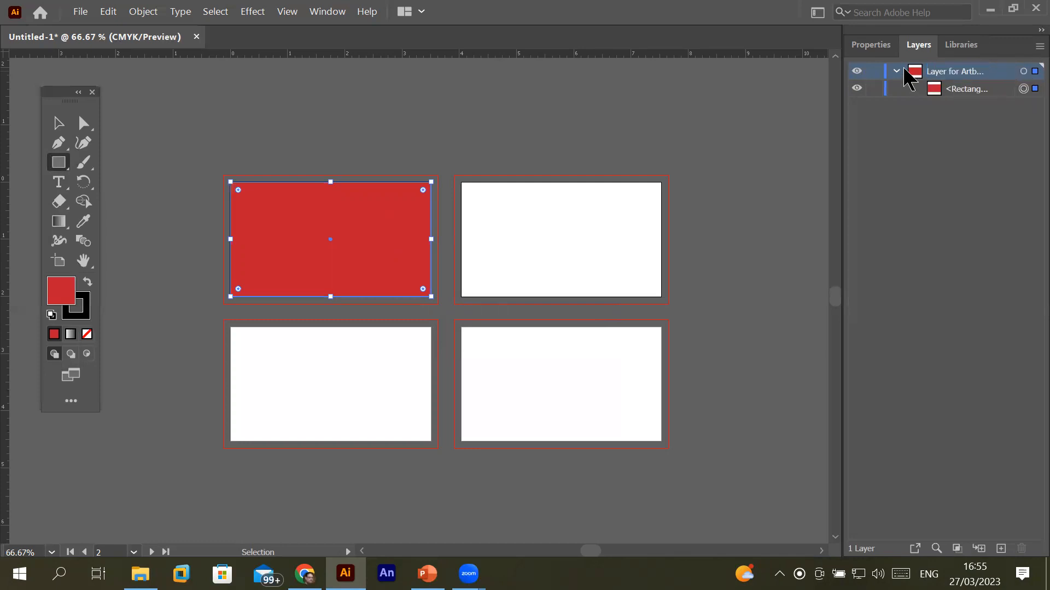
- Detach the layer list as a floating palette and enlarge it enough to show full layer names
drag(911, 46, 741, 146)
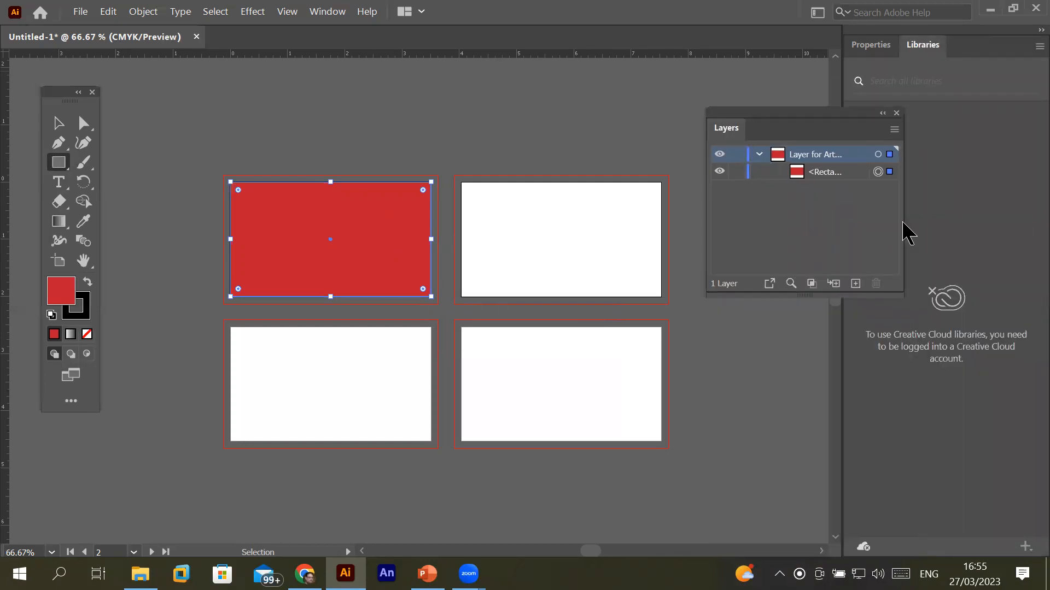
drag(904, 228, 992, 234)
drag(819, 290, 808, 471)
click(832, 172)
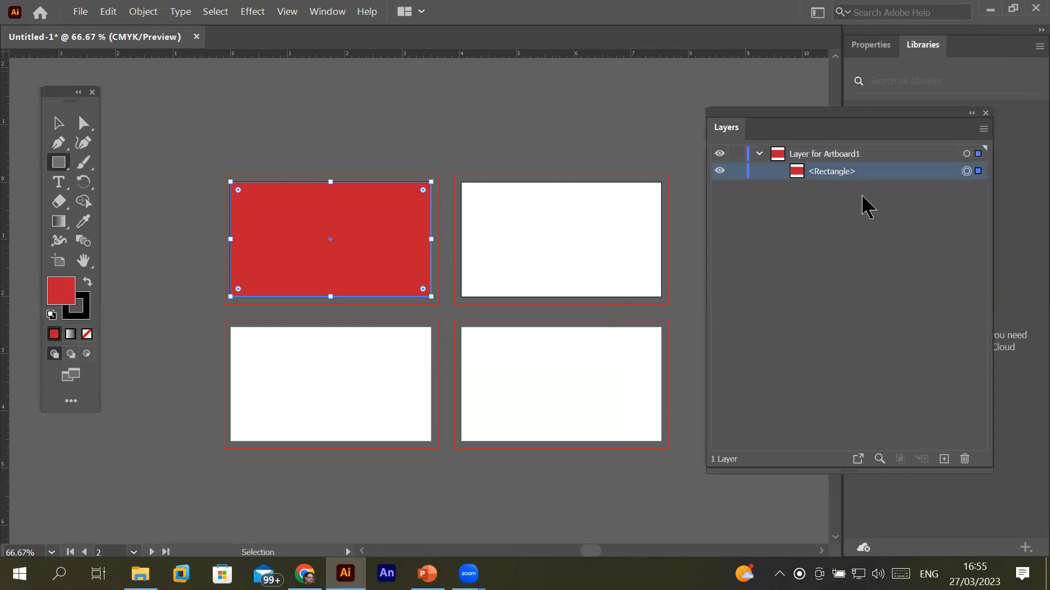
- Create a new layer above Layer for Artboard1 and name it "Layer for Artboard2"
click(851, 159)
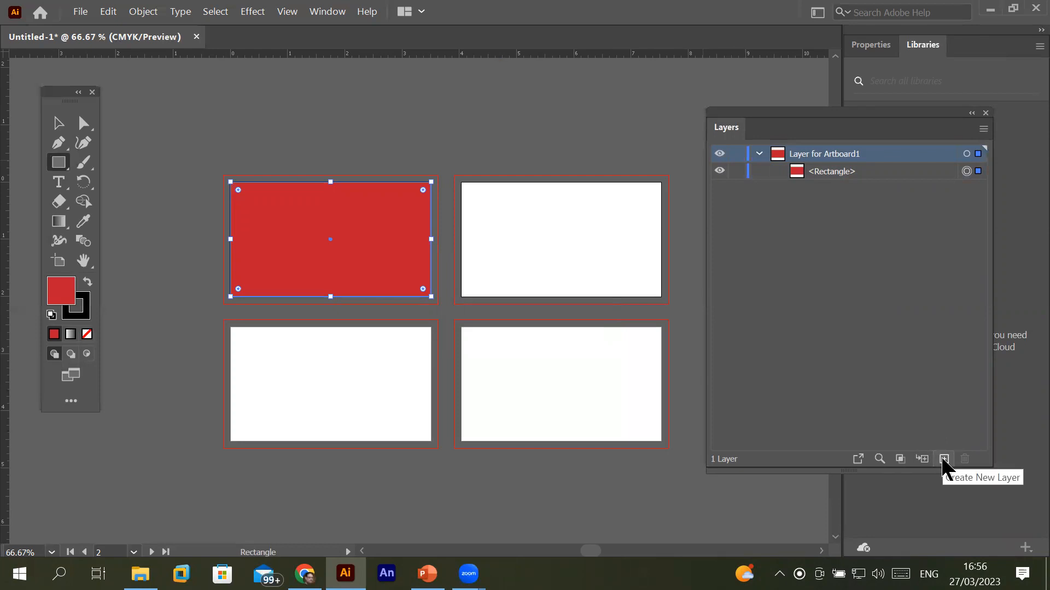
click(944, 461)
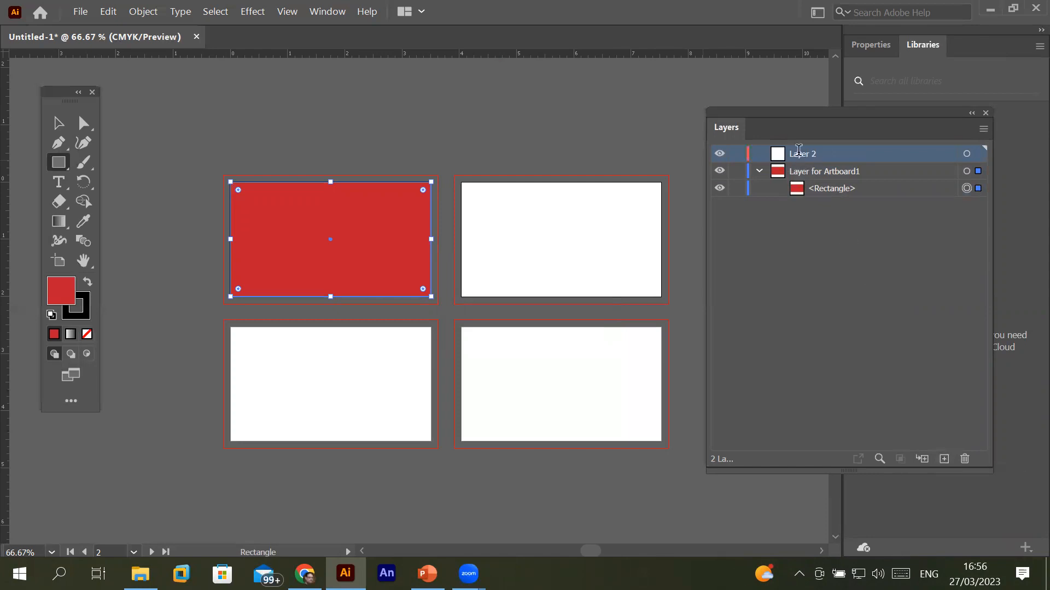
double_click(799, 150)
text(LAyer fo)
key(BackSpace)
key(BackSpace)
key(BackSpace)
key(BackSpace)
key(BackSpace)
key(BackSpace)
key(BackSpace)
key(BackSpace)
text(Layer)
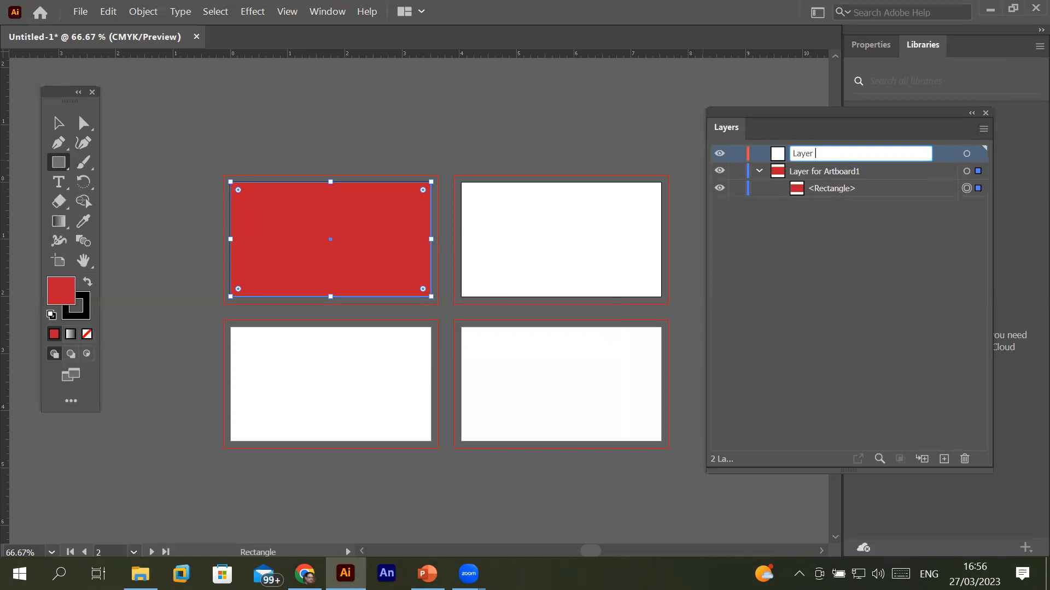
text(for Artboard)
click(783, 146)
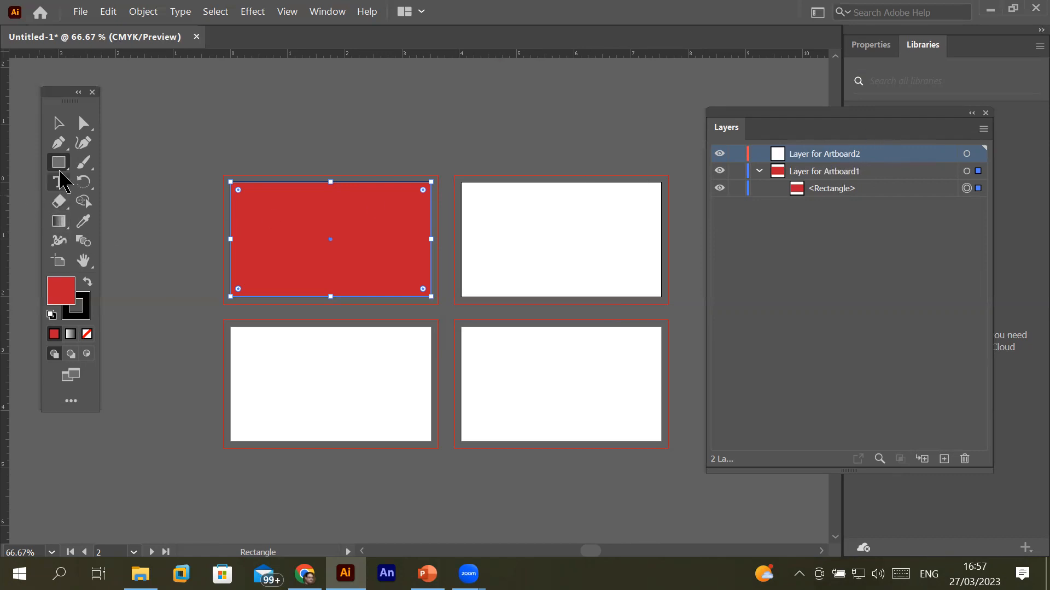
- Draw a rectangle about 3.44 × 2 in over artboard 2 on Layer for Artboard2 and fill it green
drag(463, 183, 662, 297)
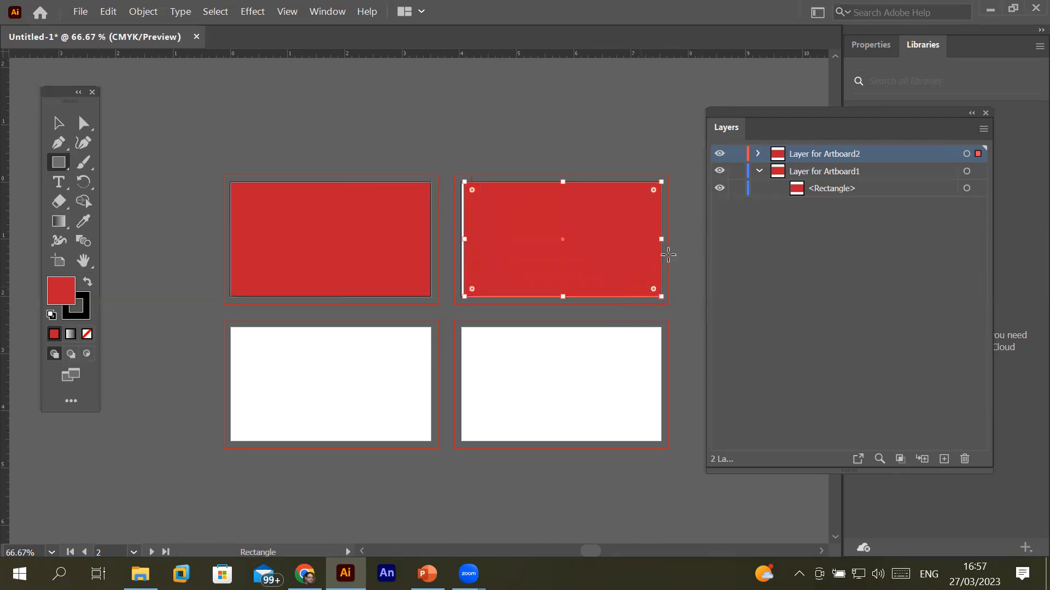
click(758, 153)
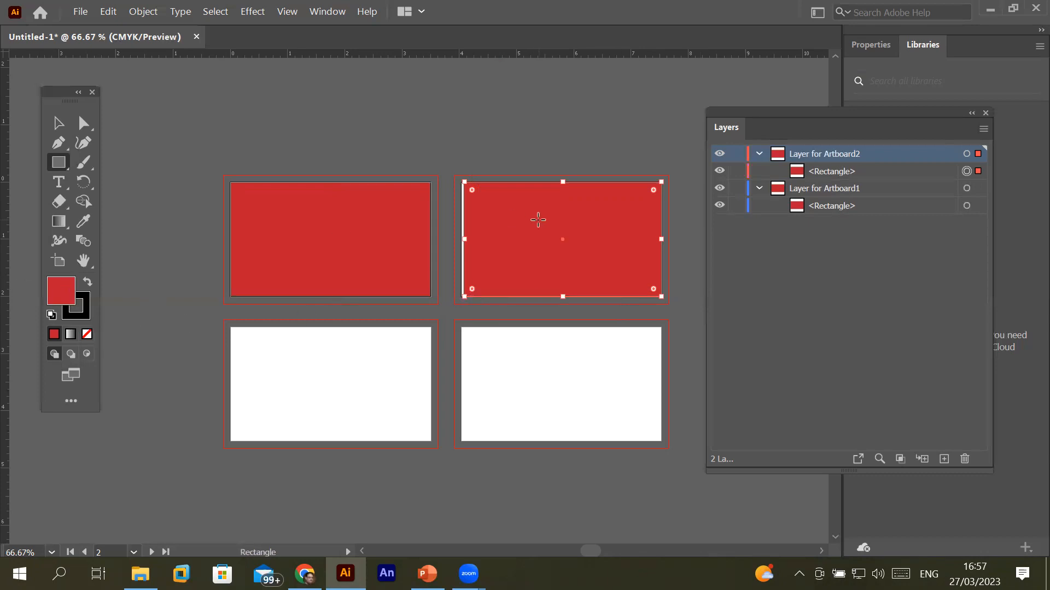
click(874, 47)
drag(863, 122, 886, 283)
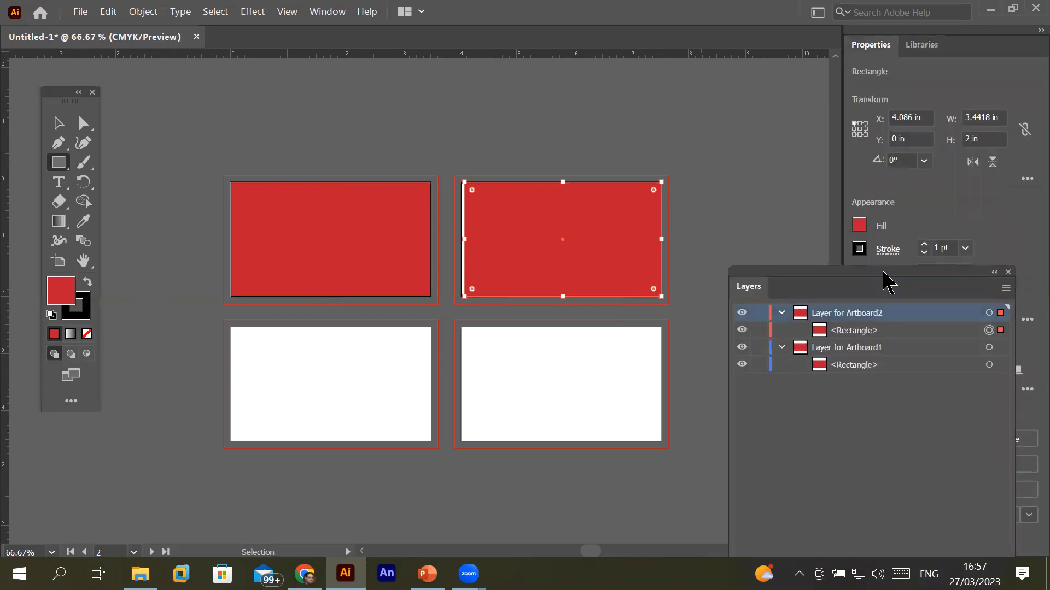
click(859, 225)
click(749, 283)
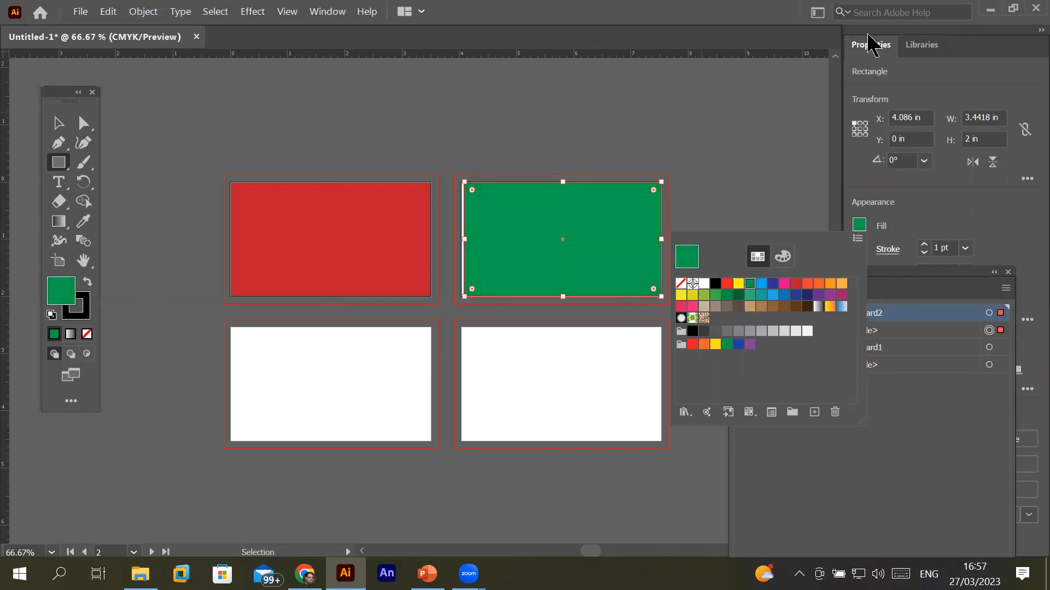
- Dismiss the fill swatches and reposition the floating Layers palette so that its full list and layer controls are accessible
click(874, 51)
click(866, 332)
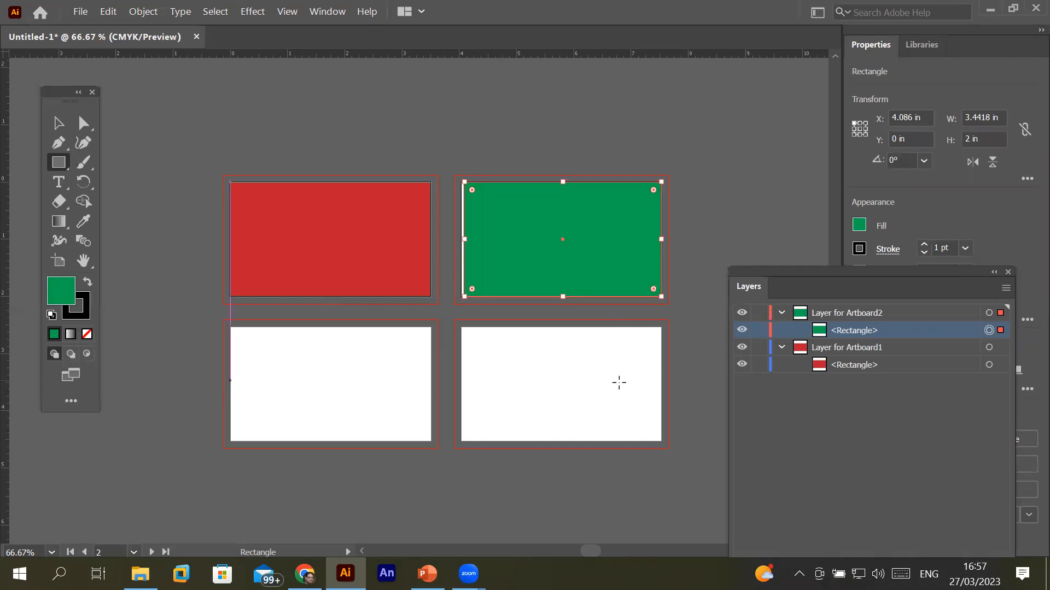
drag(847, 275, 814, 121)
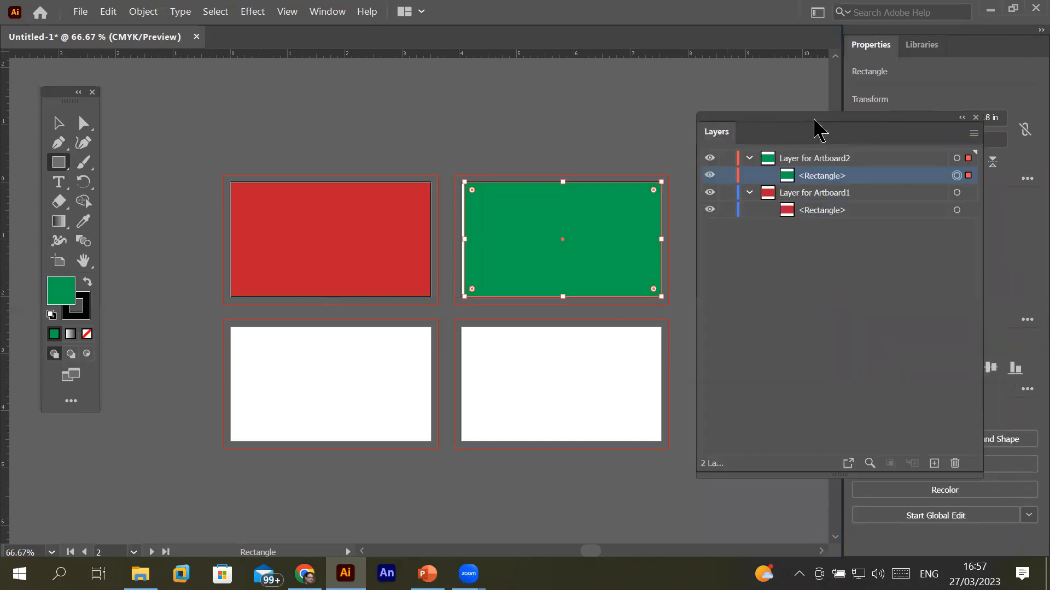
- Create a new layer above Layer for Artboard2 and name it "Layer for Artboard3"
click(822, 158)
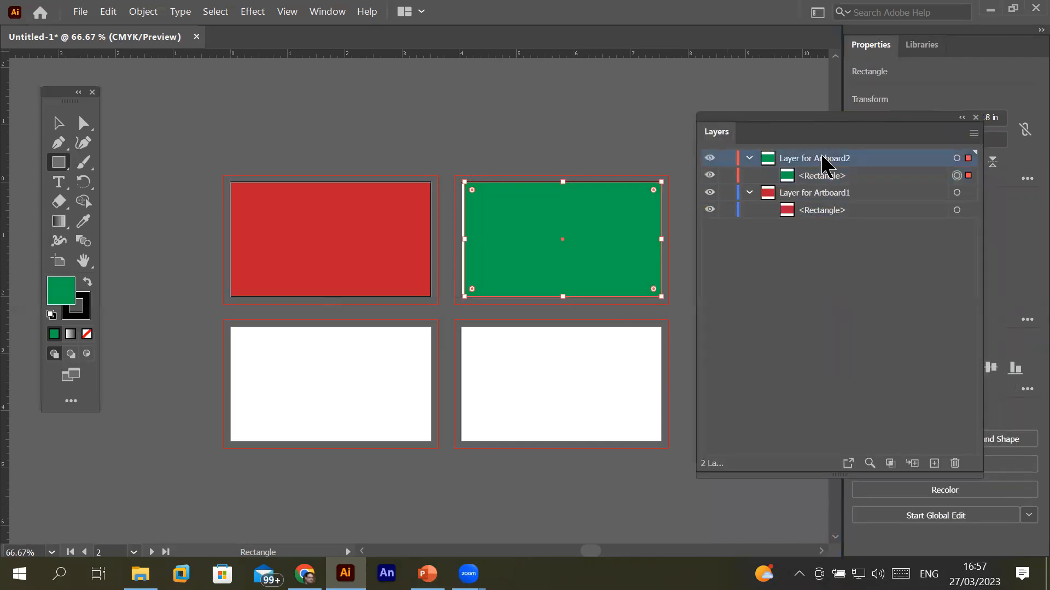
click(934, 463)
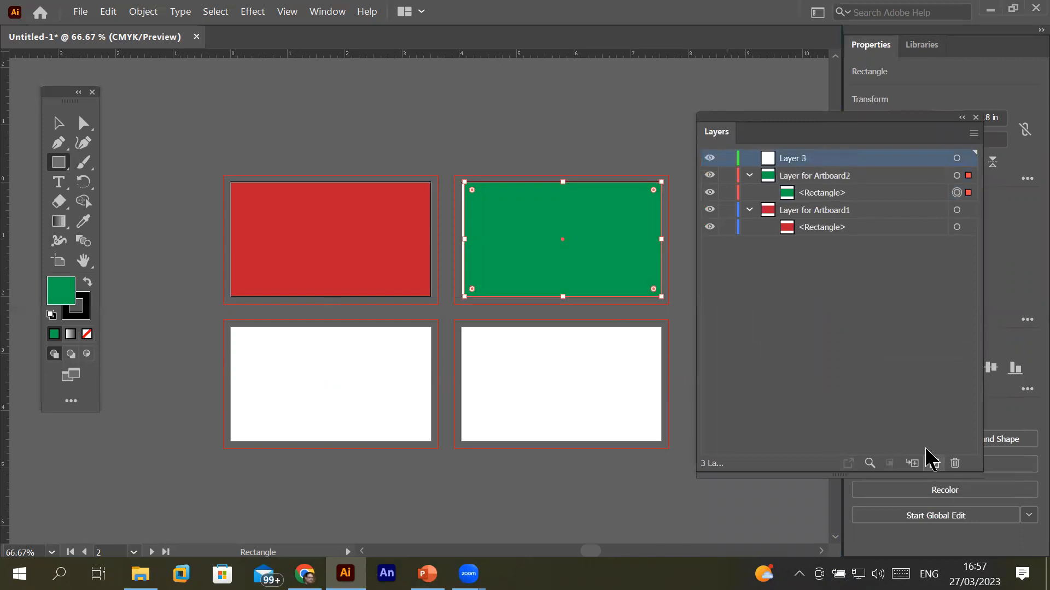
double_click(794, 158)
text(La)
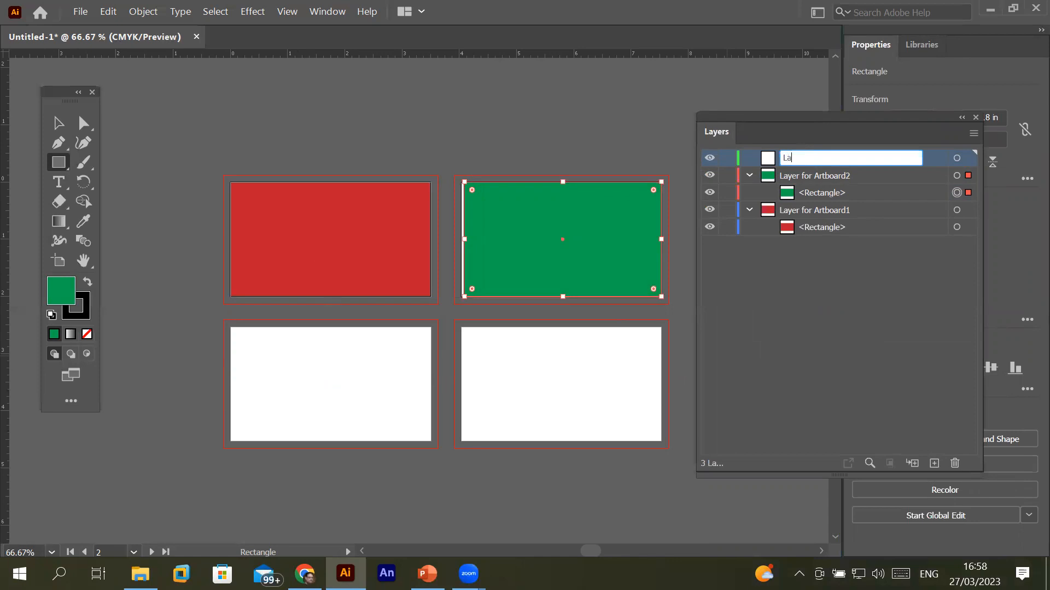
text(yer for Artboard3)
key(Return)
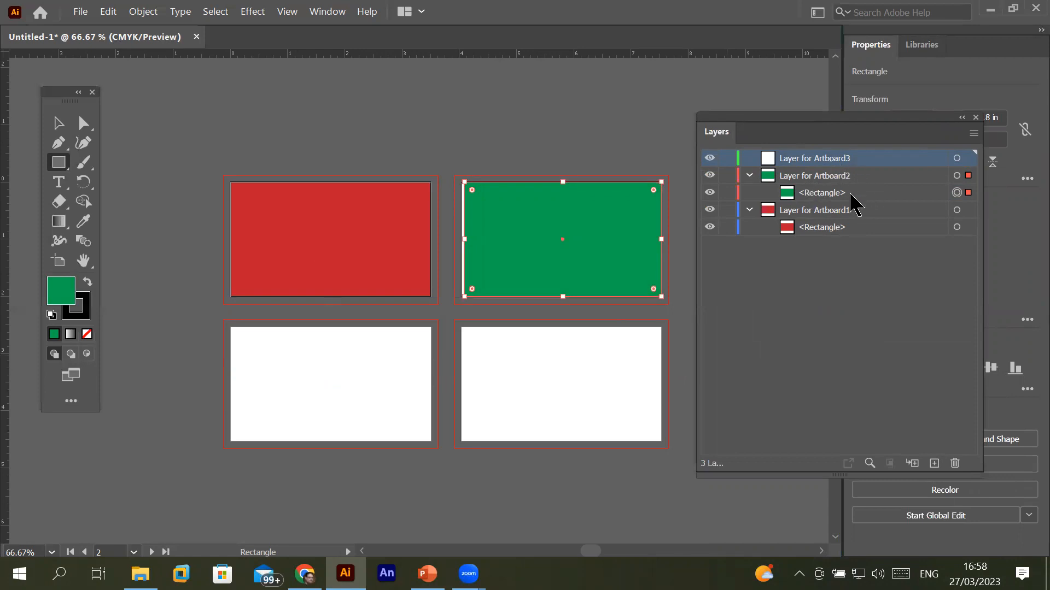
- Add the text "Graphic Desinging" near the top of the green rectangle on Layer for Artboard2
click(833, 175)
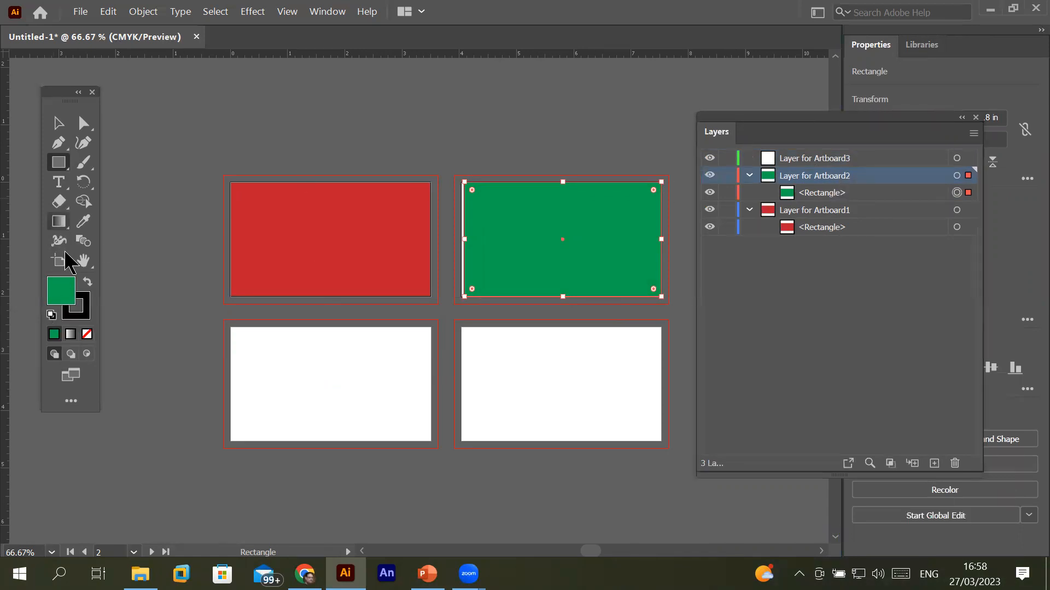
click(58, 182)
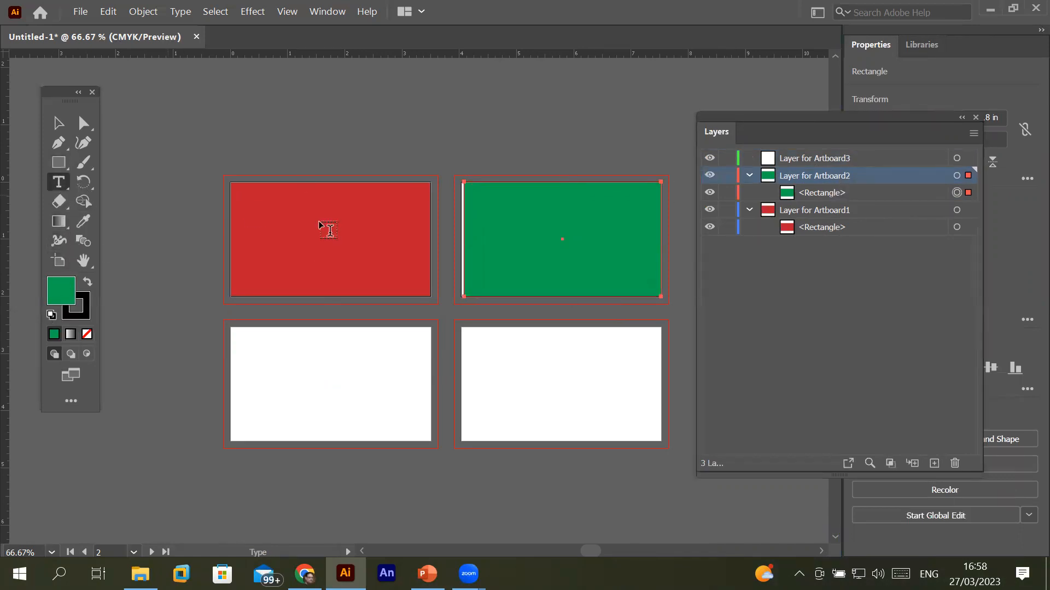
click(507, 203)
key(BackSpace)
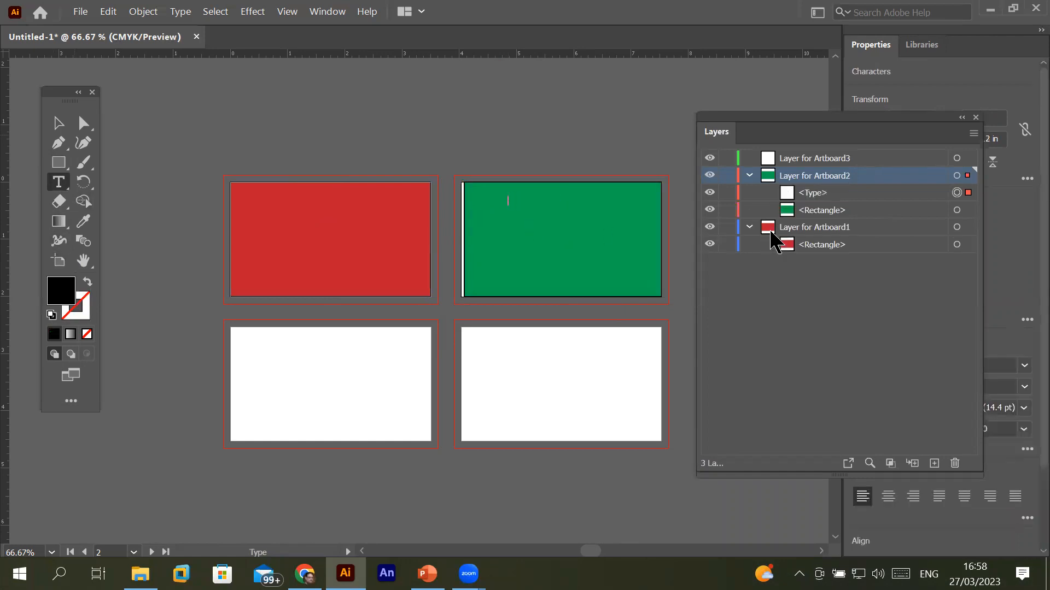
text(Graphic)
key(BackSpace)
text(Desinging)
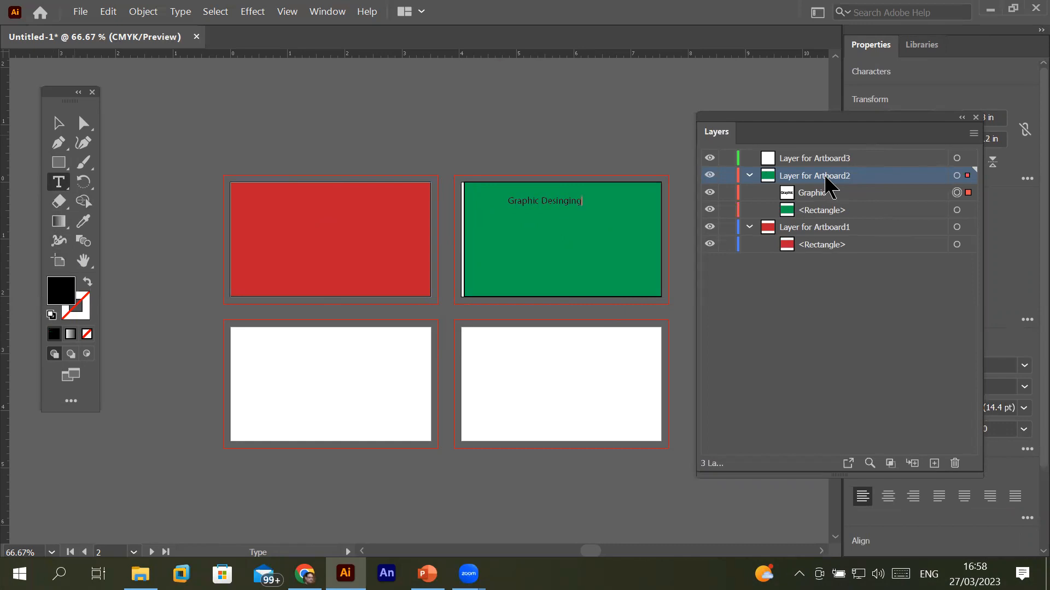
- Hide and show Layer for Artboard2 several times to check that it controls both the text and the green rectangle
click(710, 176)
click(710, 175)
click(710, 175)
click(710, 175)
click(710, 176)
click(710, 175)
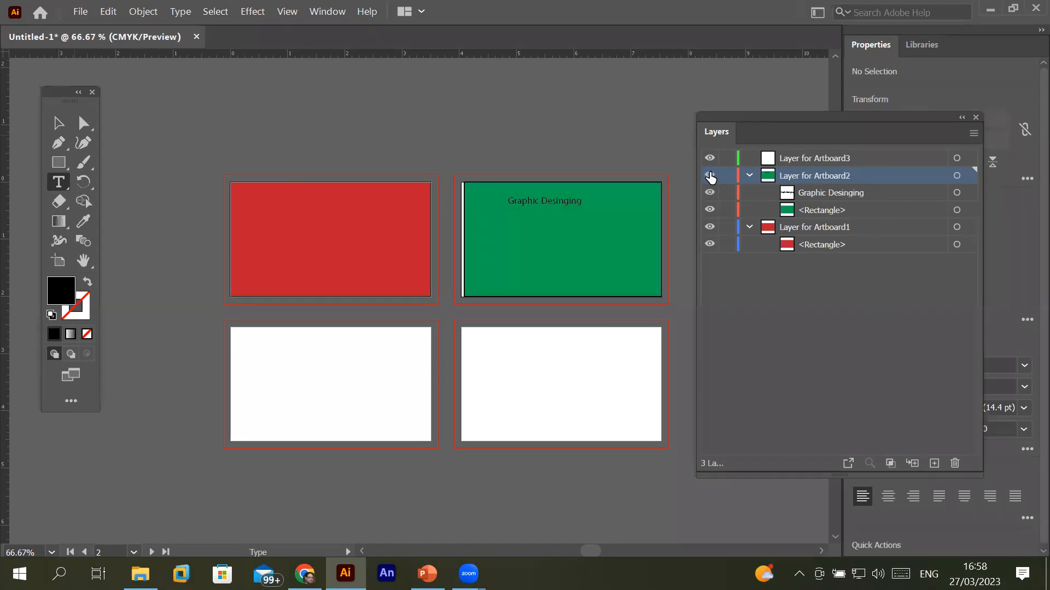
click(710, 176)
click(710, 175)
click(710, 175)
click(710, 175)
- Draw a black rectangle over artboard 3 while Layer for Artboard2 is still the active layer
scroll(346, 397, up, 1)
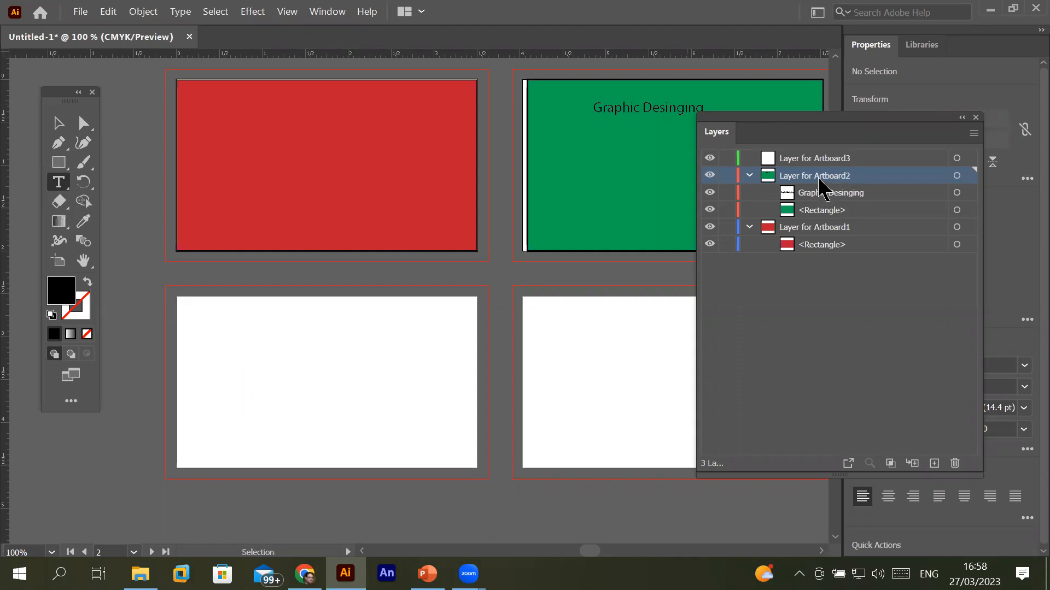
click(59, 163)
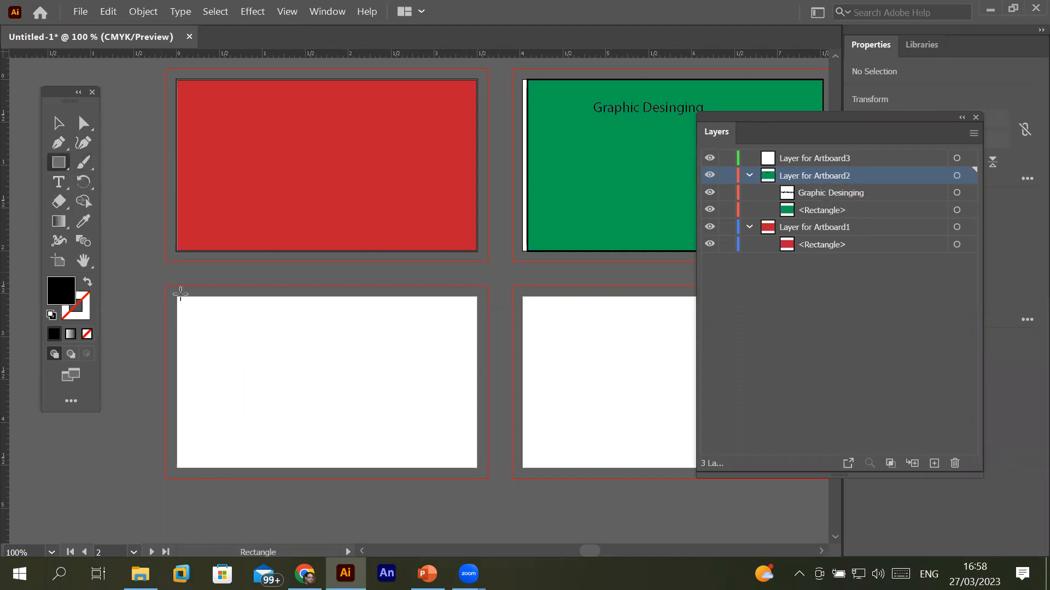
drag(177, 300, 476, 462)
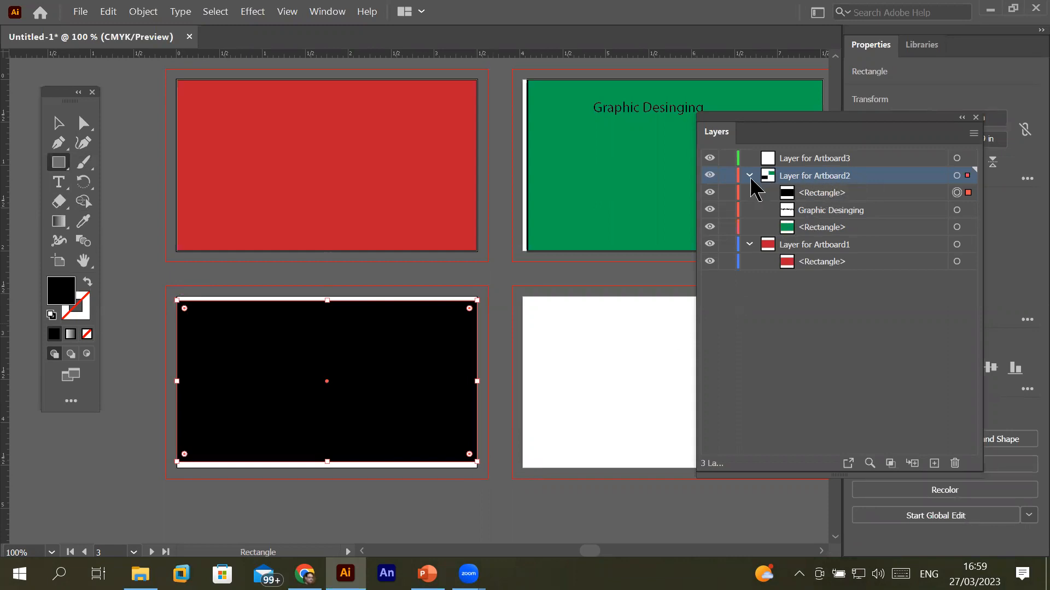
- Toggle the visibility of Layer for Artboard2 to check how the misplaced black rectangle responds, leaving the layer hidden
click(709, 176)
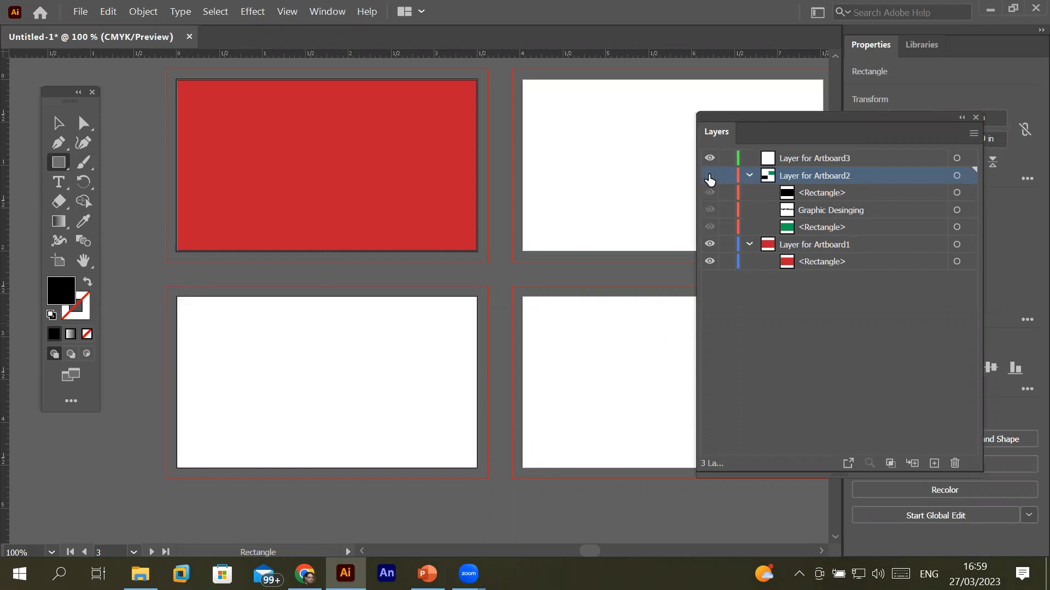
click(709, 176)
click(709, 176)
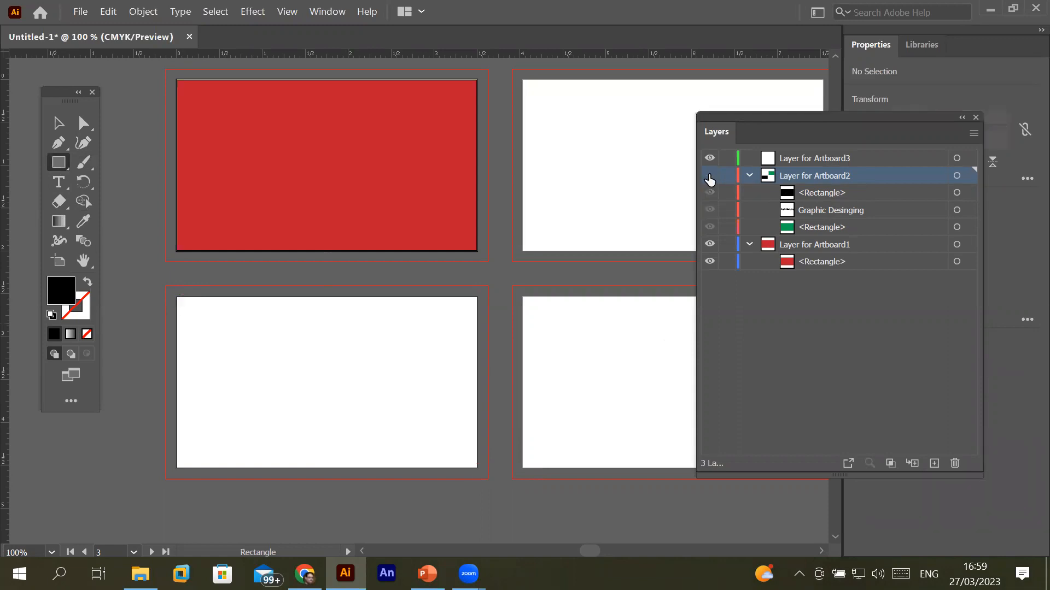
click(709, 176)
click(709, 176)
- Try to move the black rectangle from the hidden Layer for Artboard2 into Layer for Artboard3
click(826, 194)
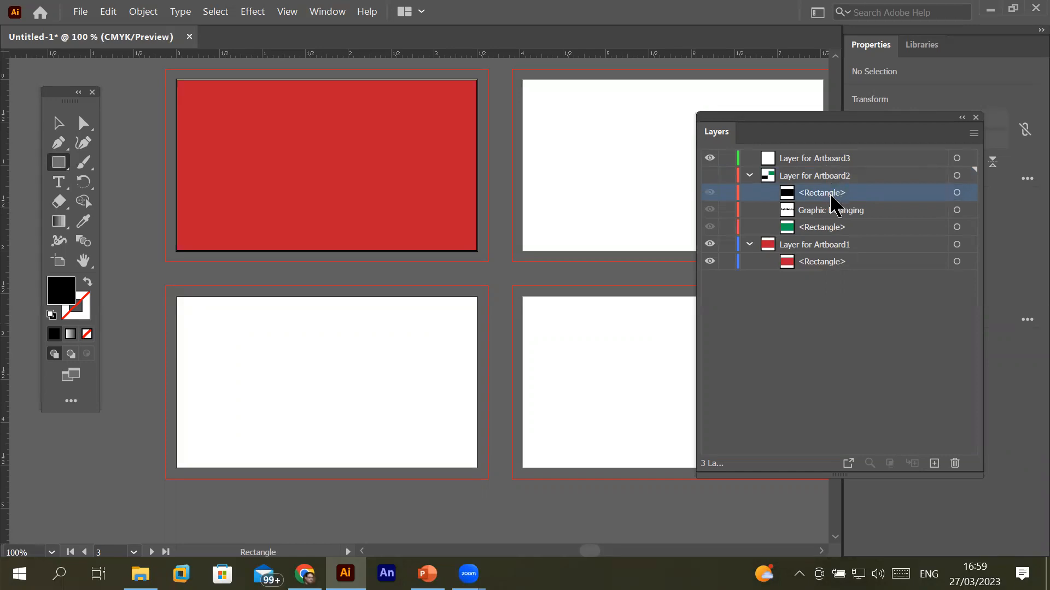
drag(824, 196, 826, 171)
drag(831, 196, 813, 158)
drag(968, 193, 869, 164)
click(794, 160)
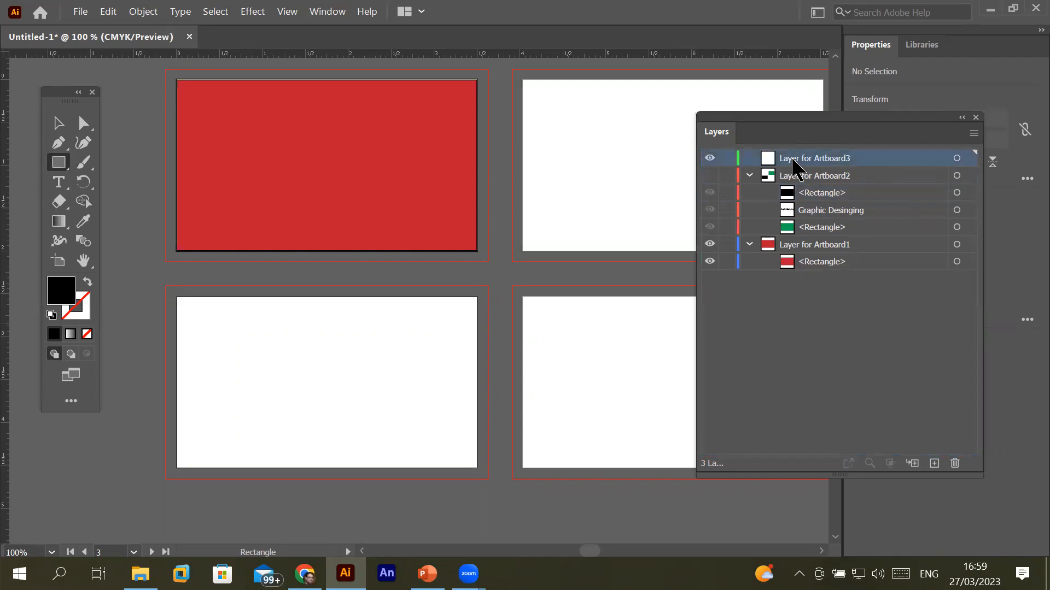
click(798, 195)
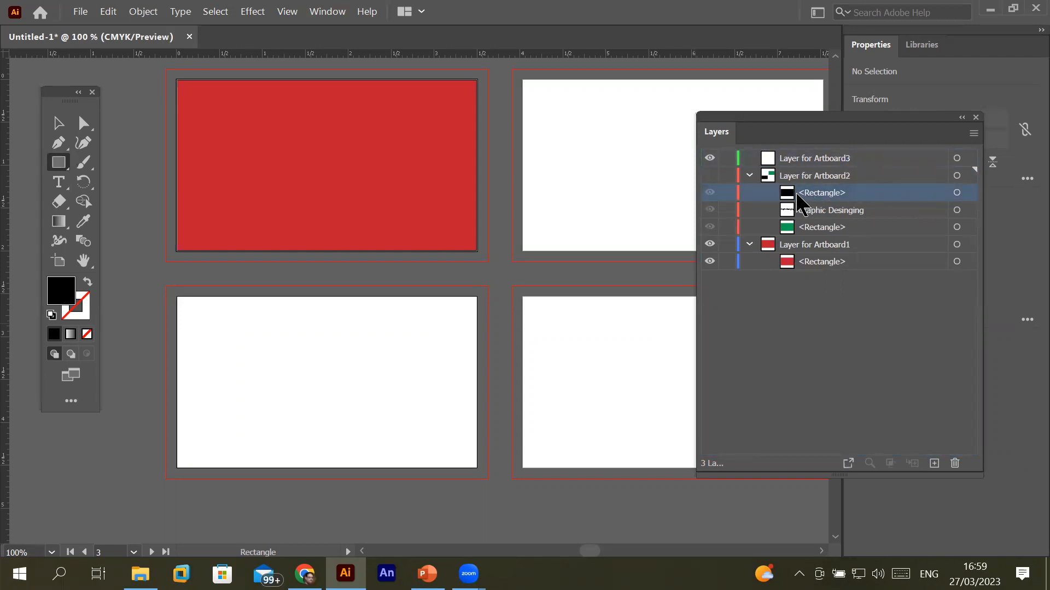
click(956, 194)
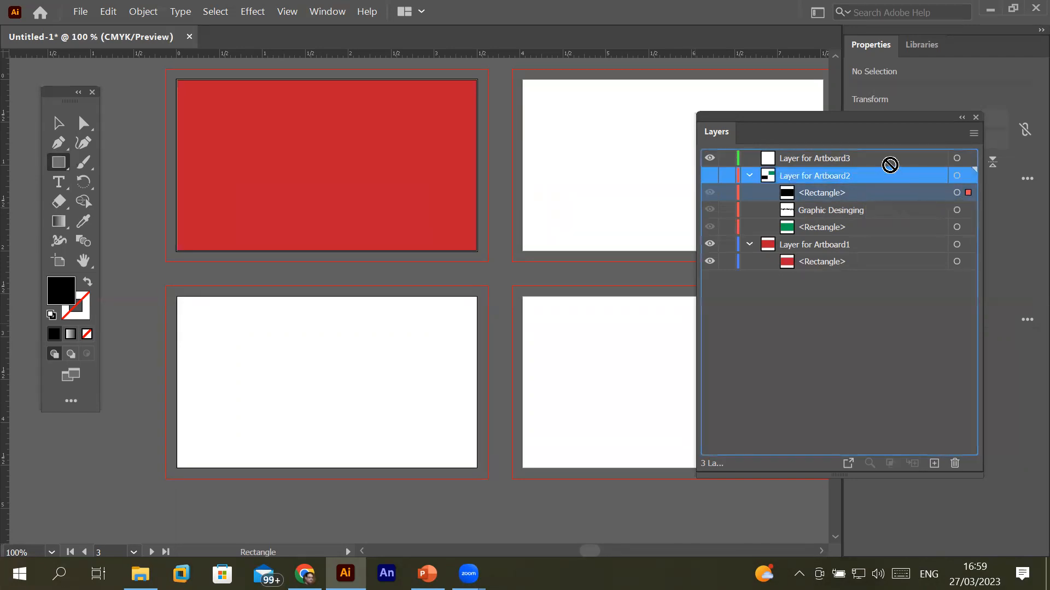
drag(823, 160, 821, 157)
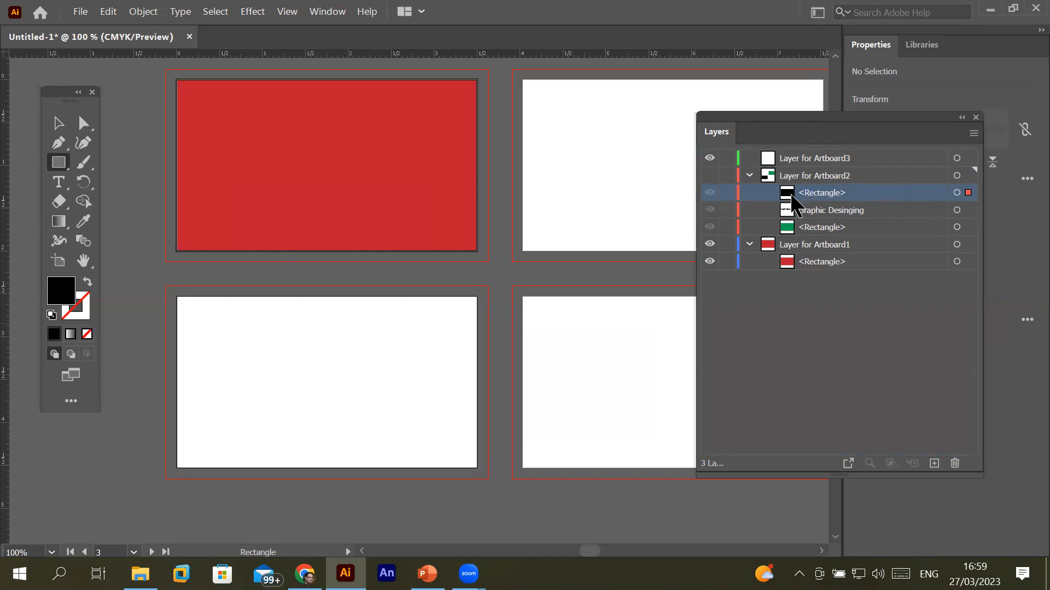
- Show Layer for Artboard2 again, move its black rectangle into Layer for Artboard3, and expand that layer's contents
click(709, 193)
click(709, 176)
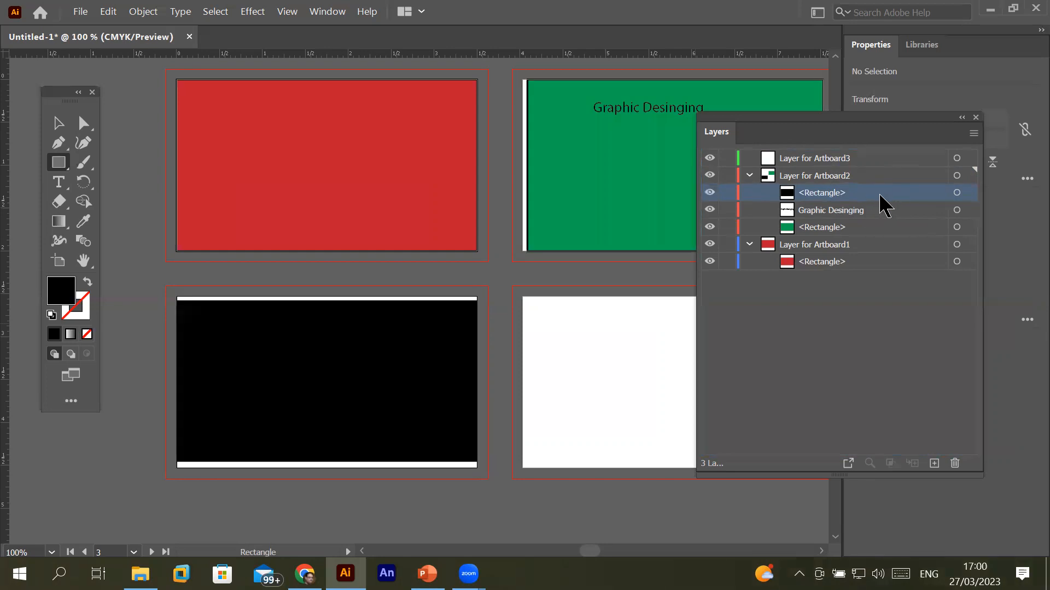
drag(874, 184, 872, 158)
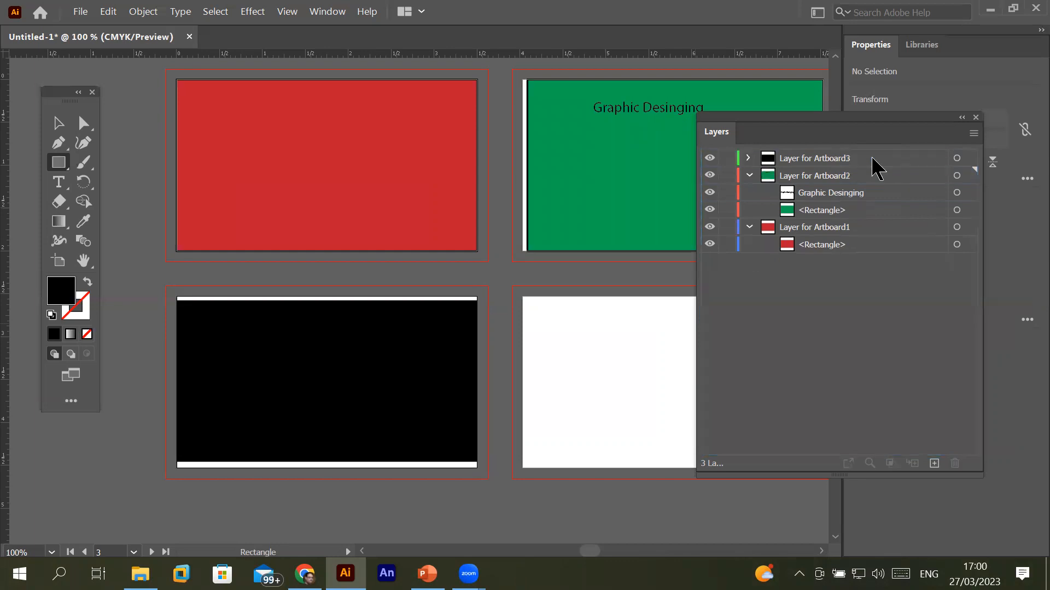
click(747, 158)
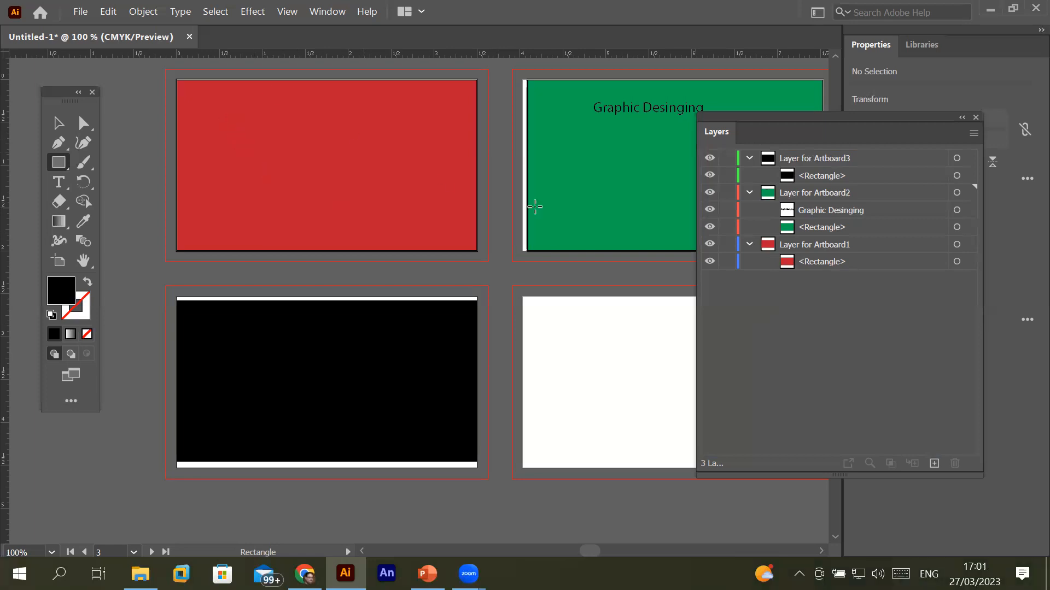
- Place the conference-room photo with the long wooden table as a linked image on the red rectangle, in Layer for Artboard1
click(818, 246)
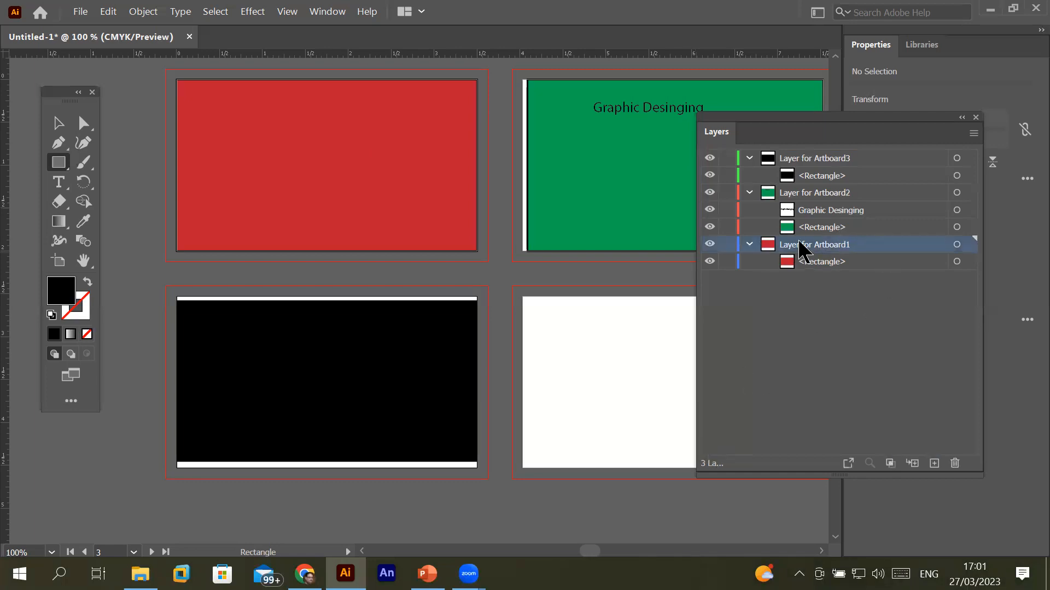
click(82, 12)
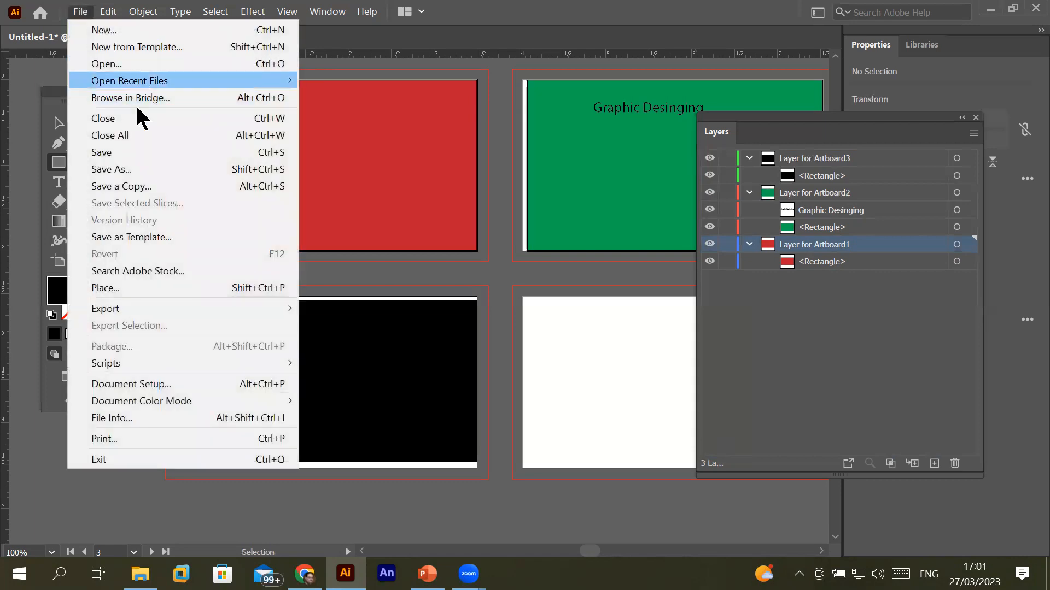
click(154, 290)
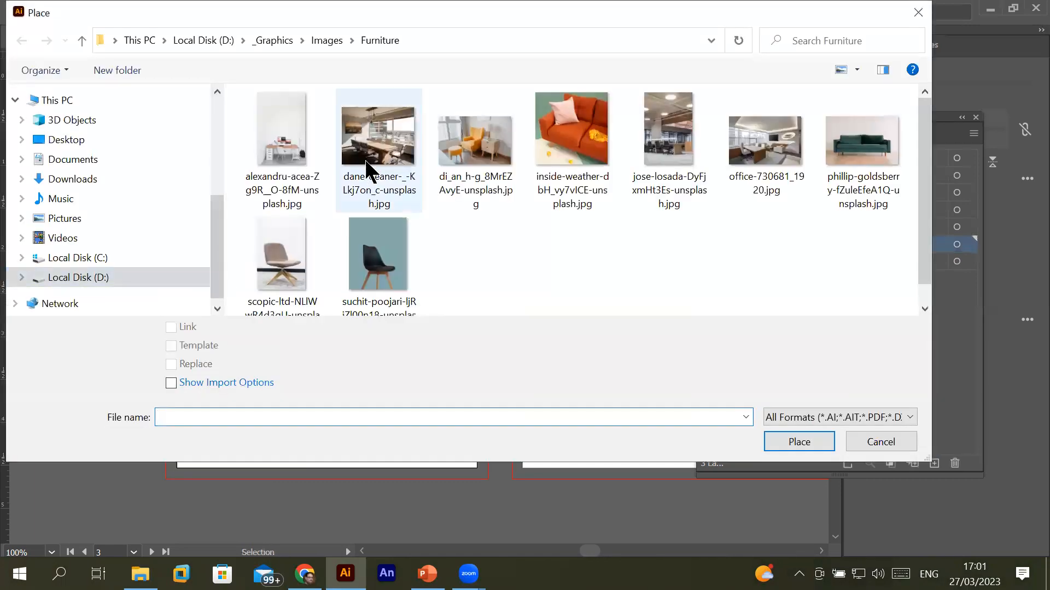
click(366, 164)
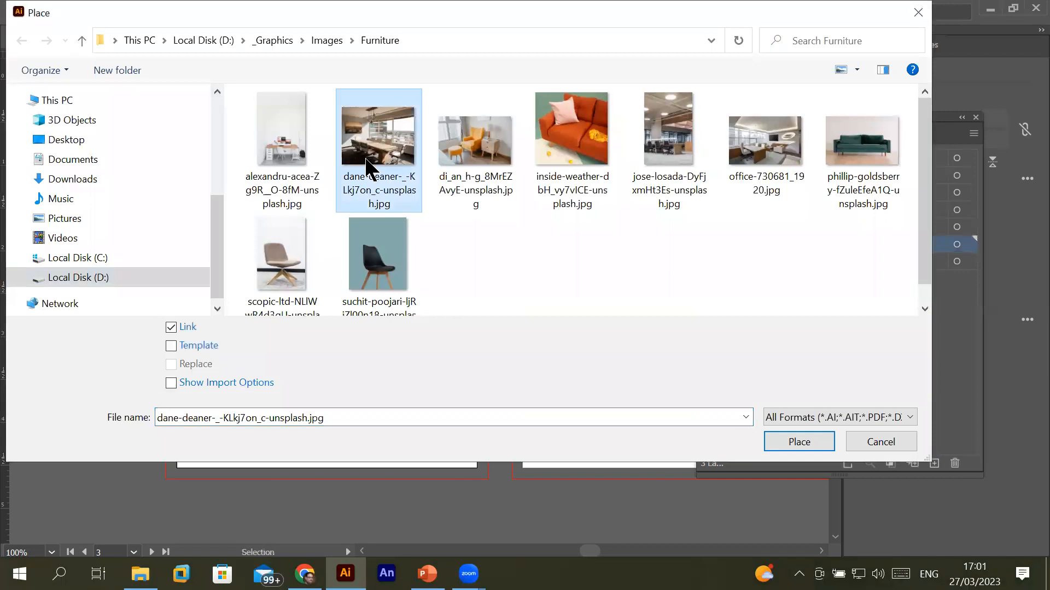
double_click(366, 164)
drag(234, 92, 359, 191)
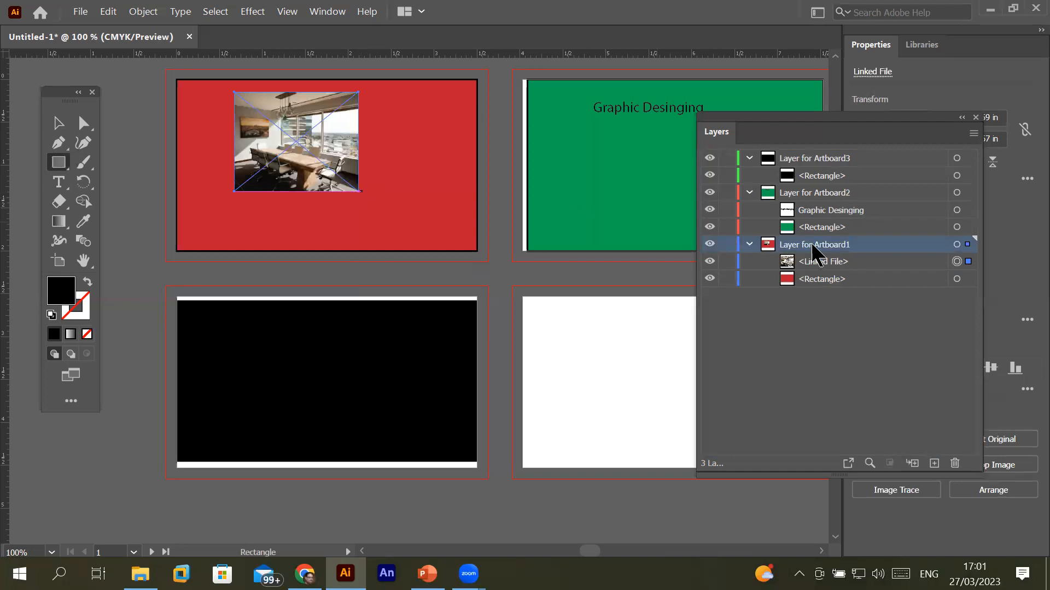
- Hide and show the linked photo in Layer for Artboard1 to check its individual visibility
click(820, 281)
click(822, 262)
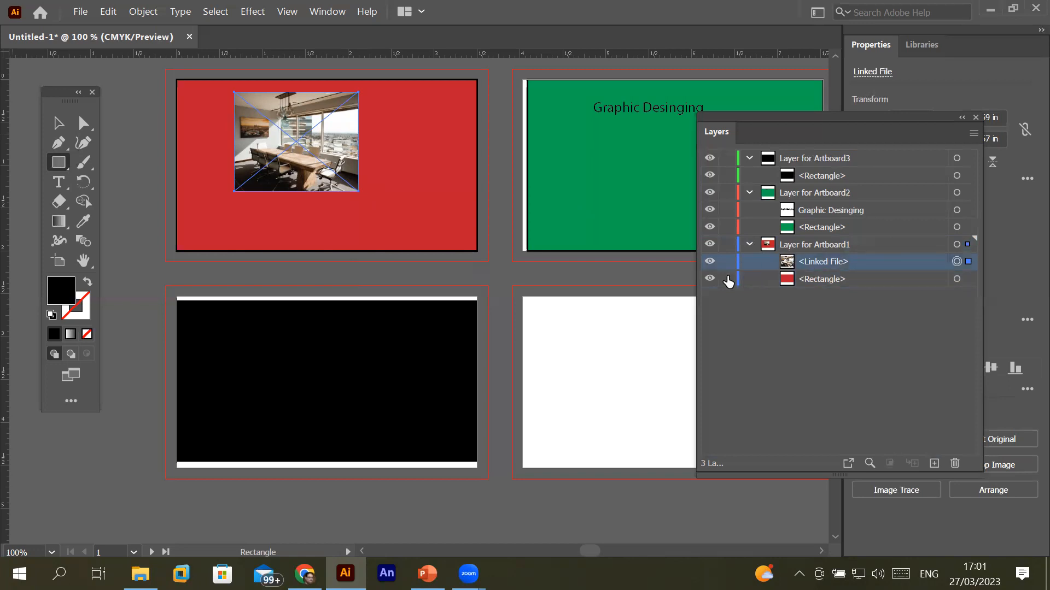
click(710, 262)
click(710, 261)
click(709, 262)
click(710, 261)
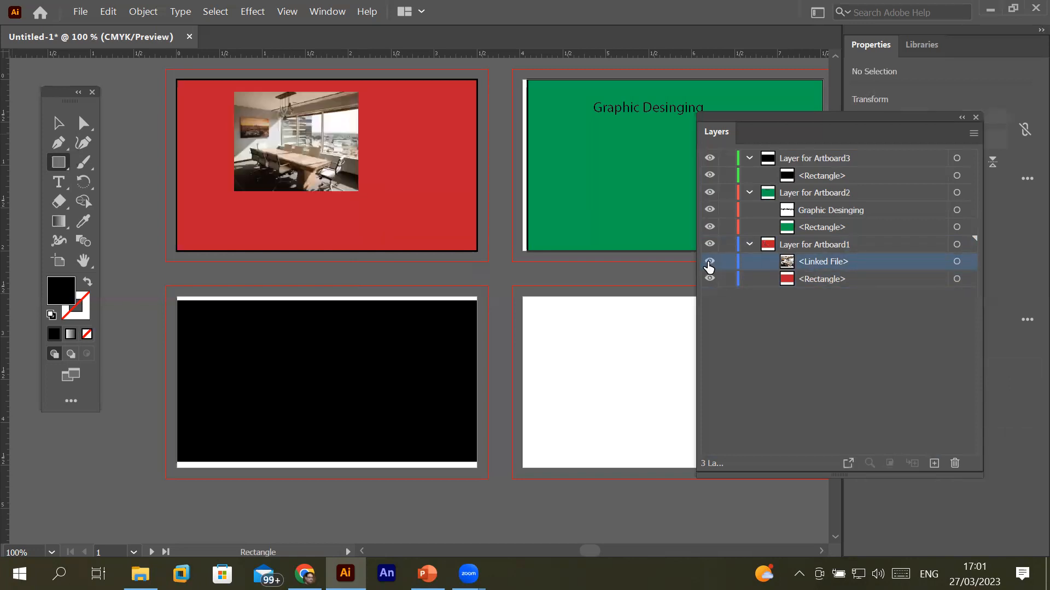
- Place office-730681_1920.jpg as a linked image on the black rectangle, with Layer for Artboard1 active
click(806, 192)
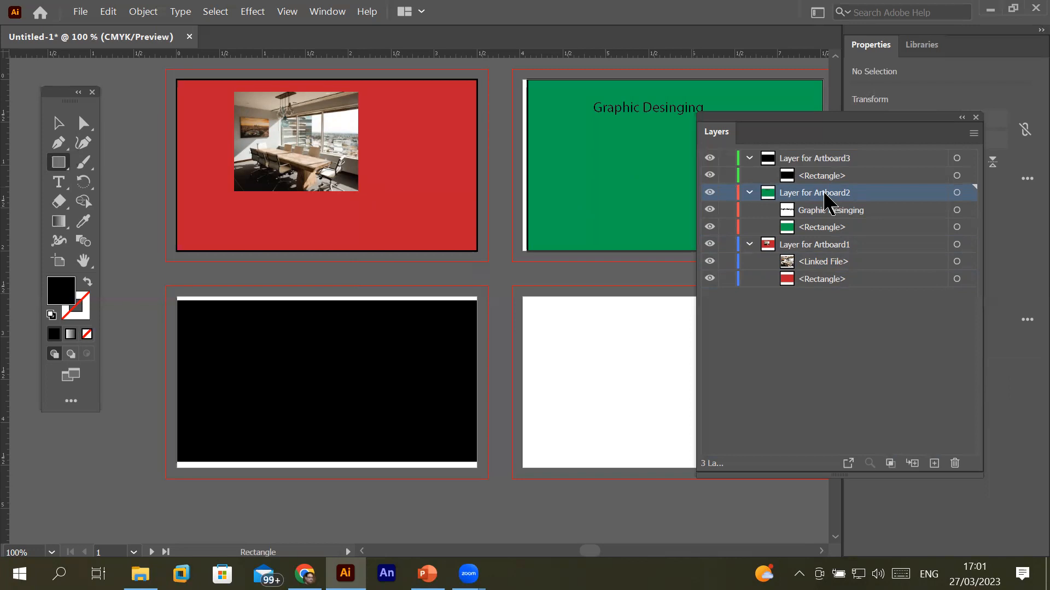
click(809, 245)
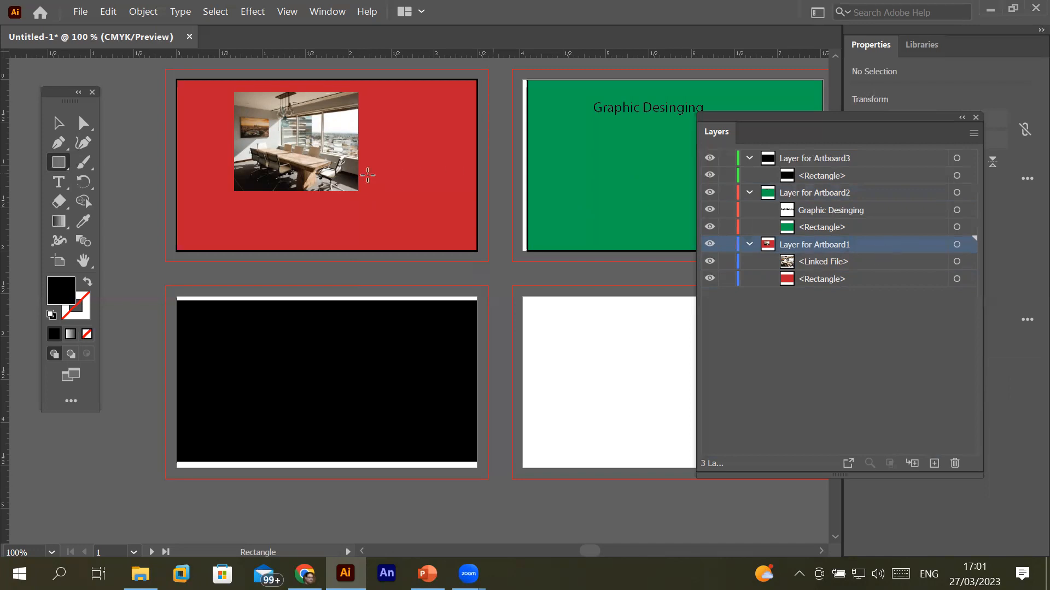
click(79, 13)
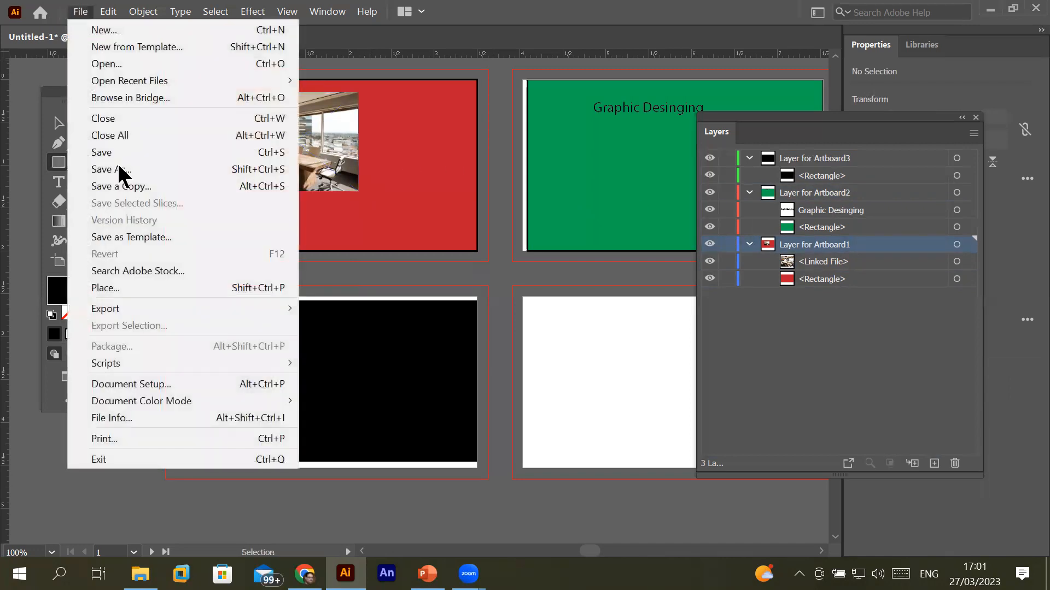
click(131, 288)
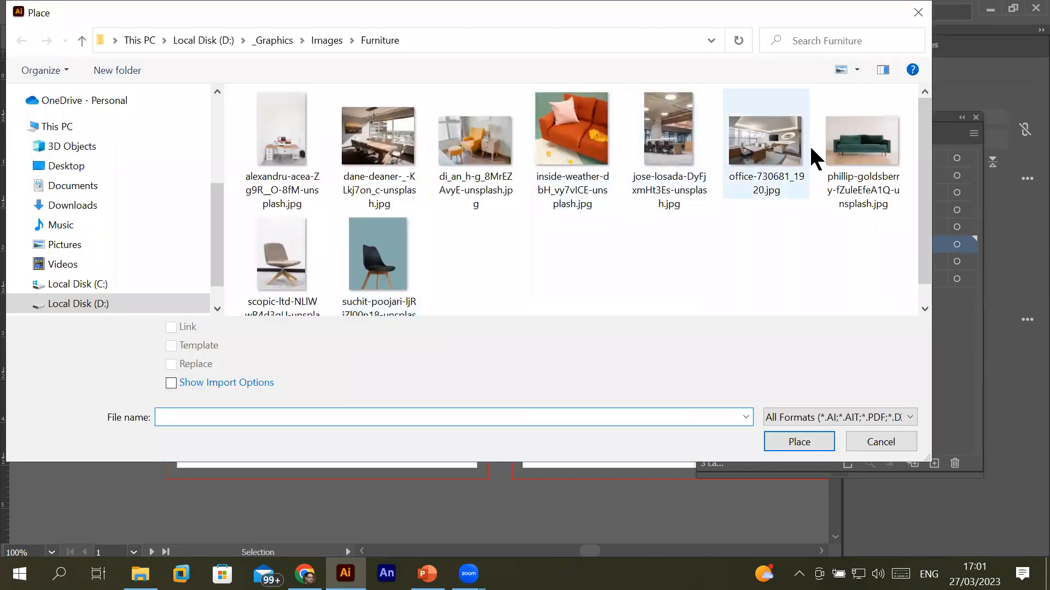
double_click(765, 141)
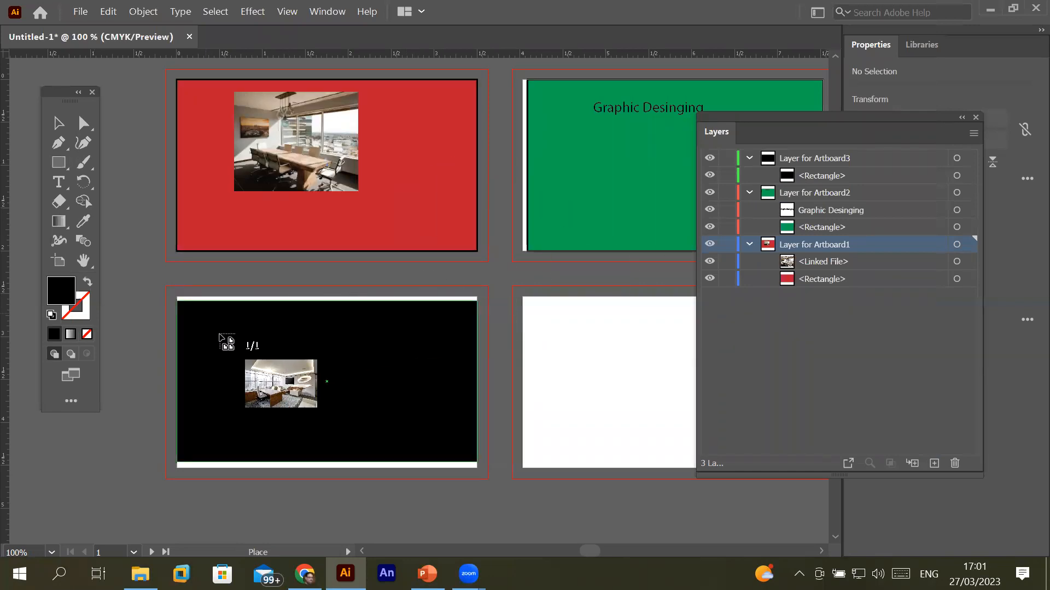
drag(411, 421, 410, 417)
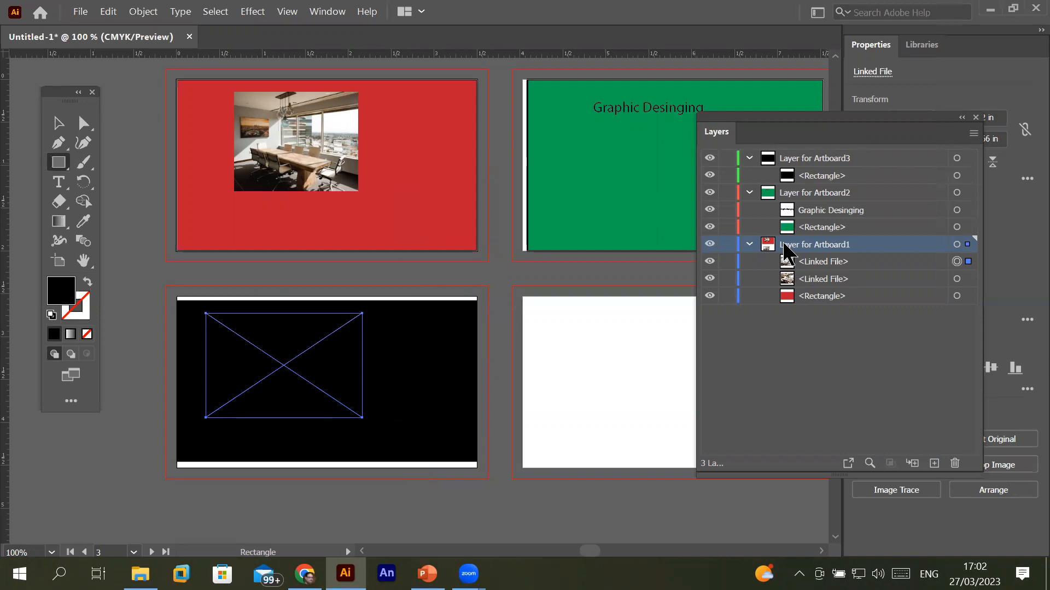
- Move the newly placed office photo from Layer for Artboard1 into Layer for Artboard3, above the black rectangle
click(824, 261)
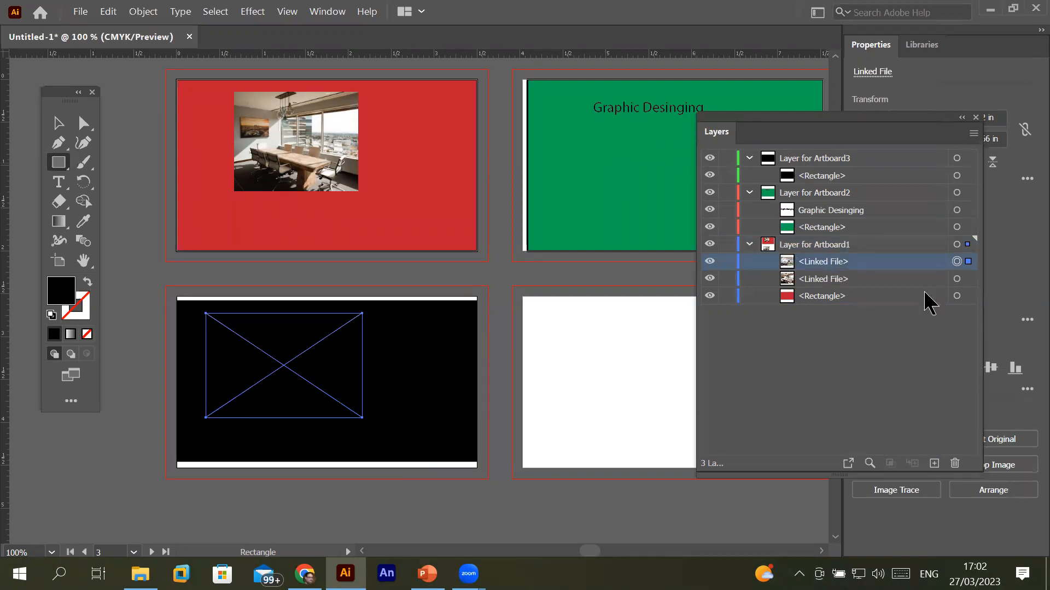
click(969, 279)
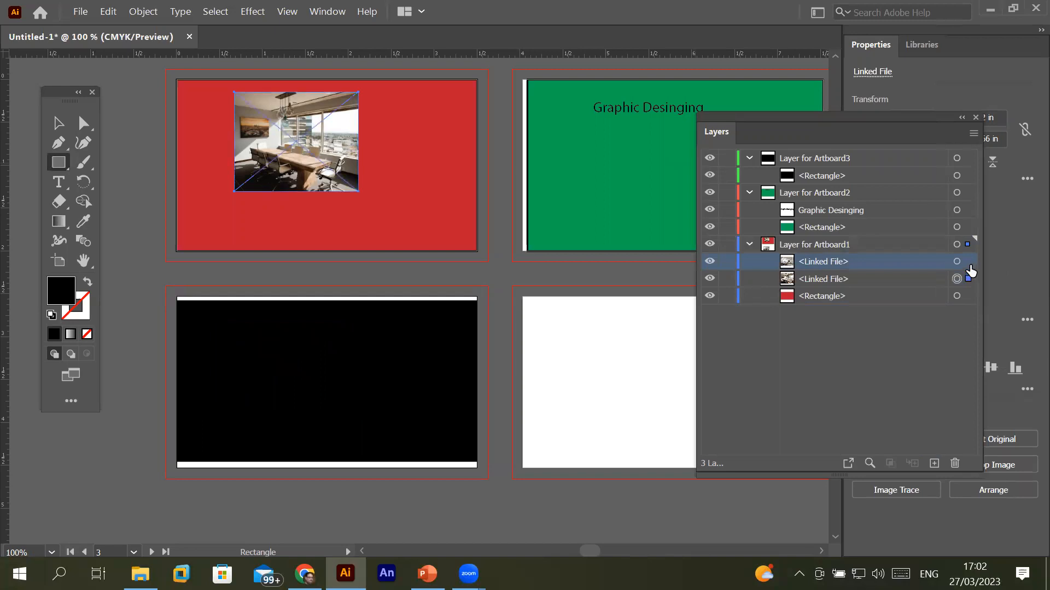
click(967, 262)
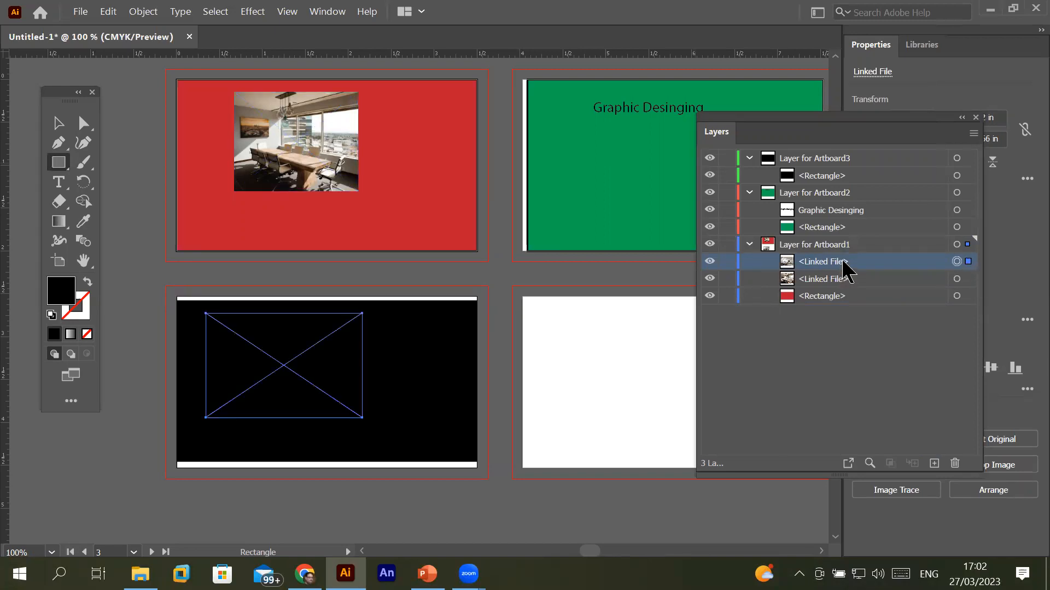
drag(844, 270, 831, 183)
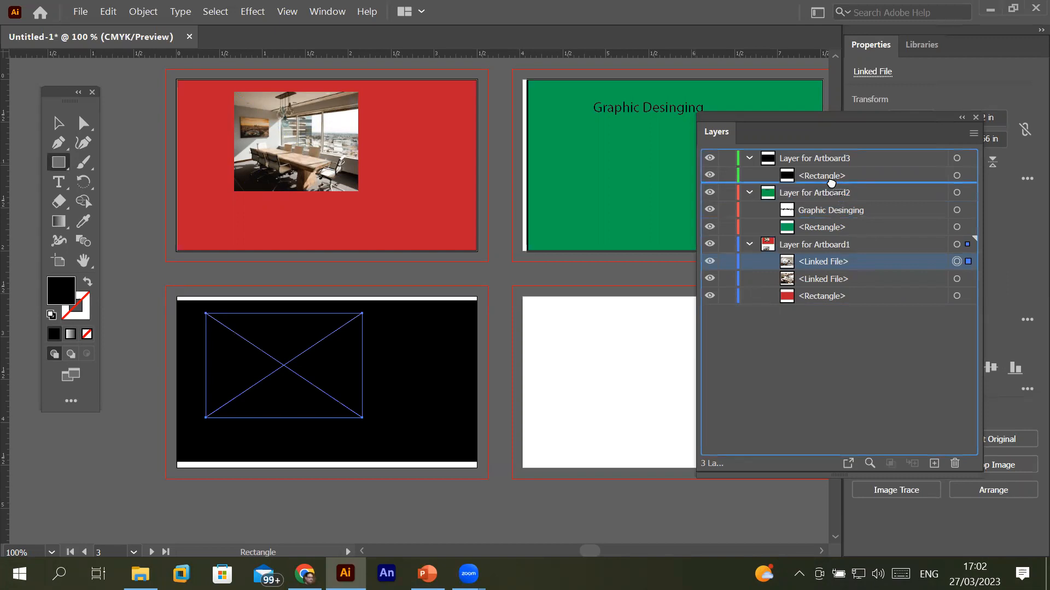
mouse_move(832, 183)
mouse_down()
mouse_move(832, 171)
mouse_move(850, 177)
mouse_up()
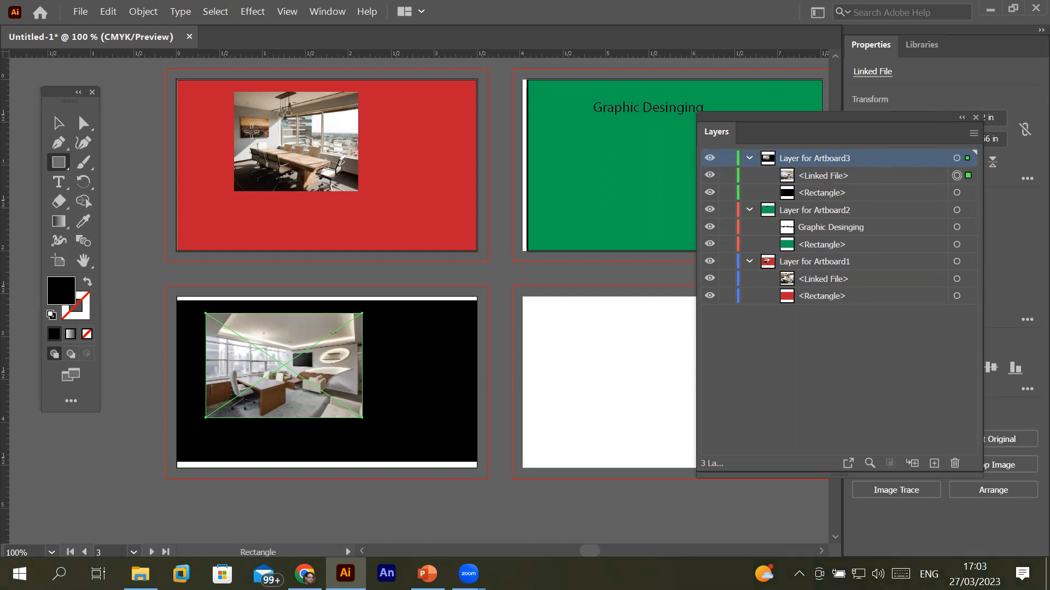
- Place the red sofa photo as a linked image beside the office photo on the black rectangle, in Layer for Artboard3
click(81, 13)
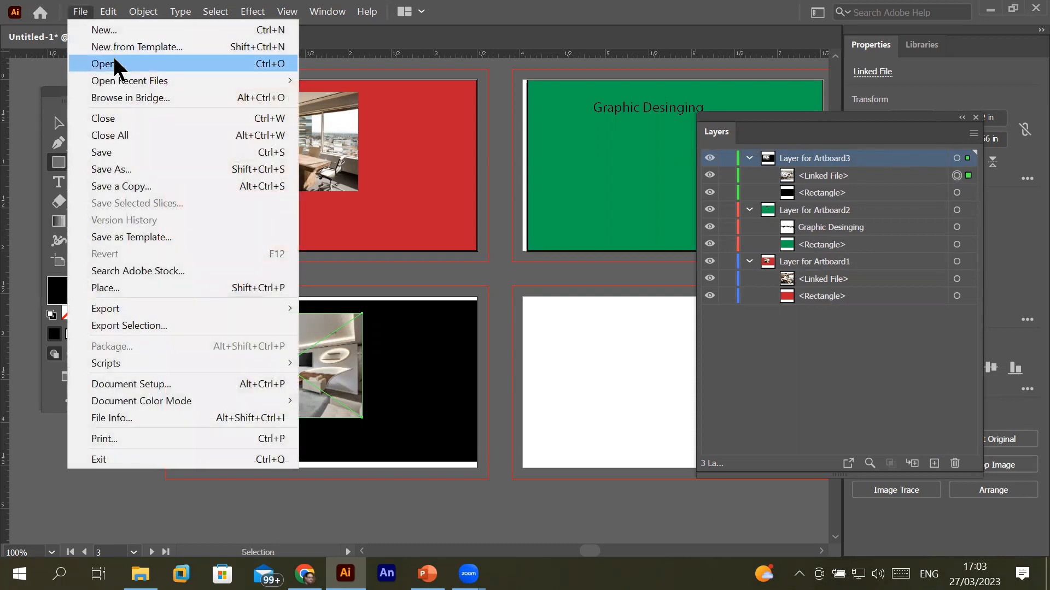
click(174, 288)
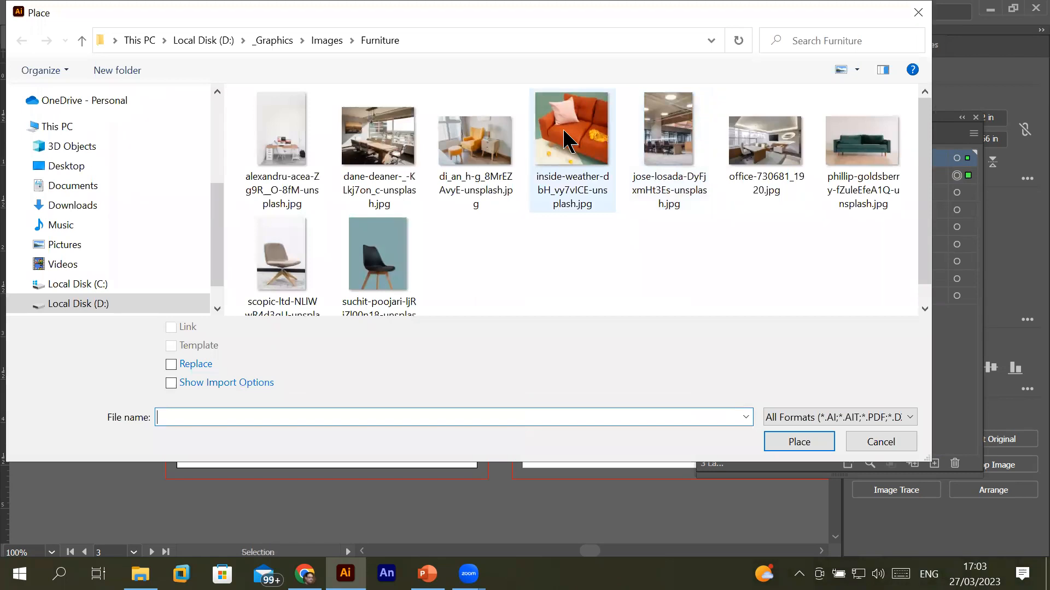
double_click(564, 131)
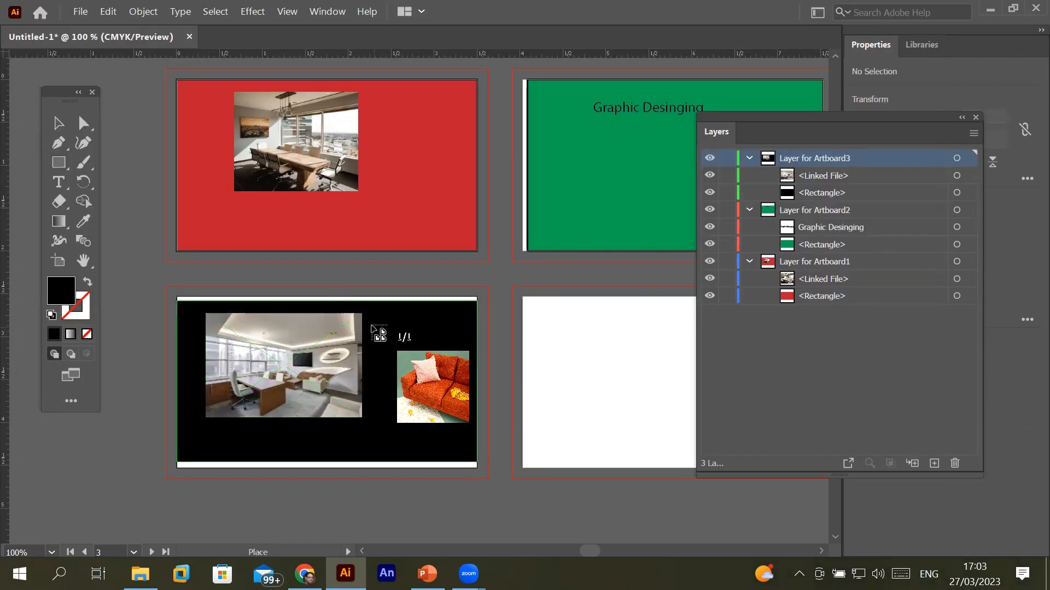
drag(366, 326, 450, 409)
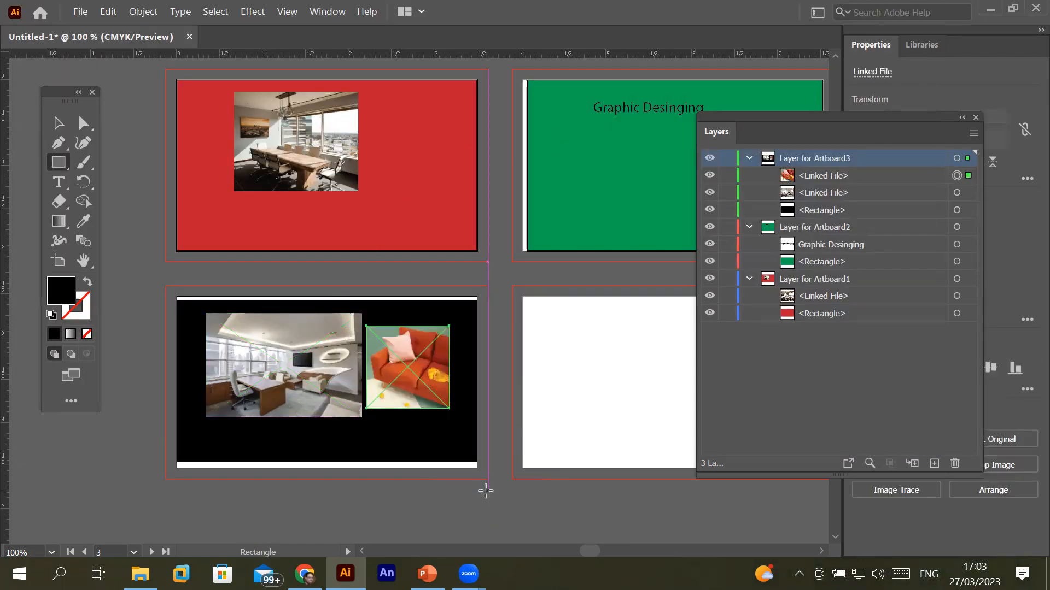
- Reorder the sofa photo below the office photo in Layer for Artboard3 and move it to partly overlap the office photo
click(835, 179)
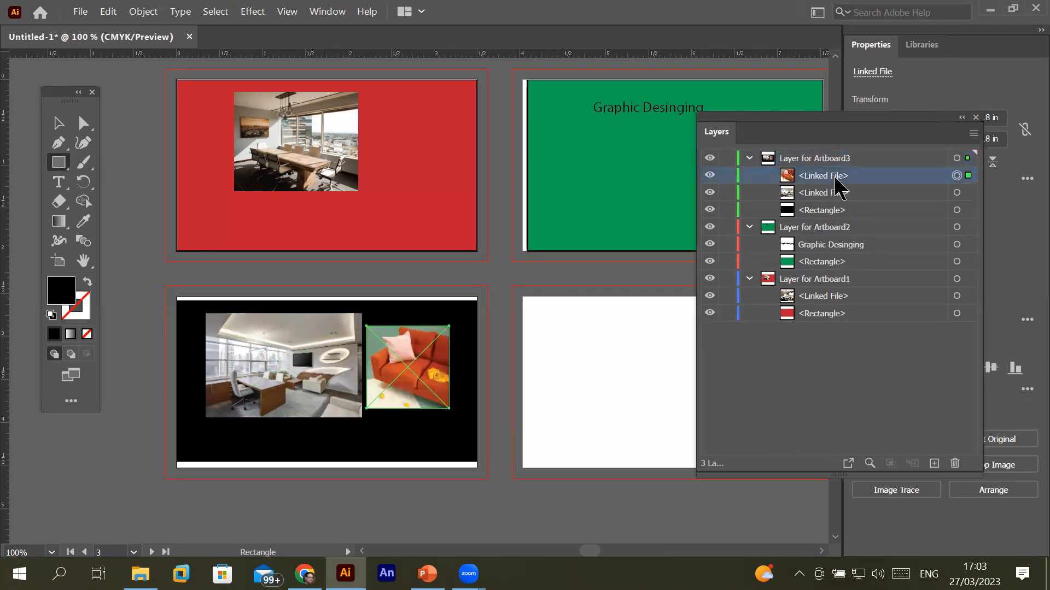
drag(836, 179, 838, 206)
click(58, 123)
drag(379, 363, 334, 362)
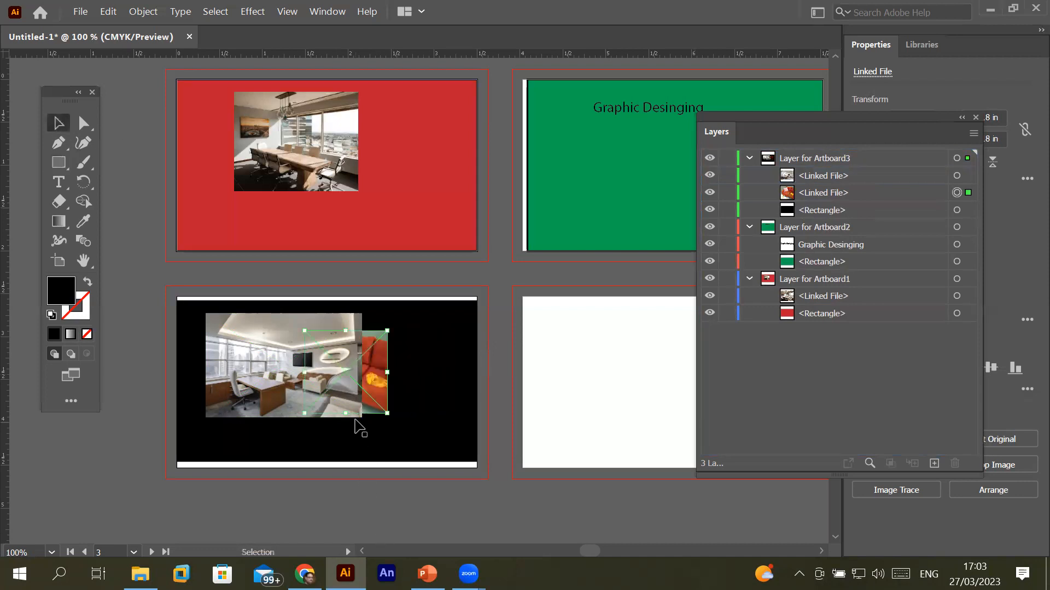
- Bring the sofa photo back above the office photo in the stacking order of Layer for Artboard3
scroll(357, 425, up, 3)
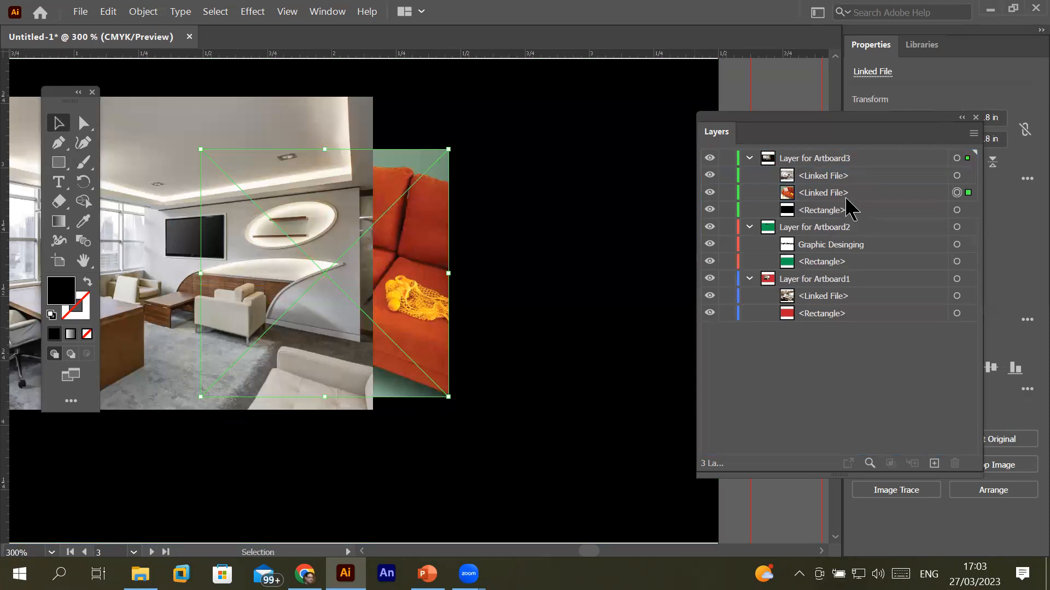
click(843, 177)
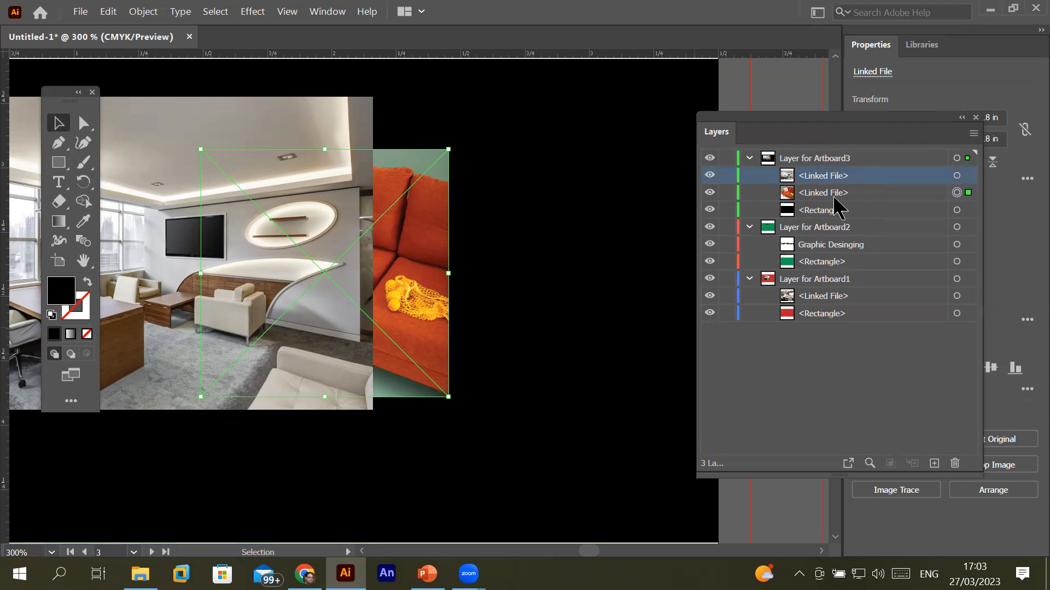
click(834, 197)
drag(873, 210, 883, 173)
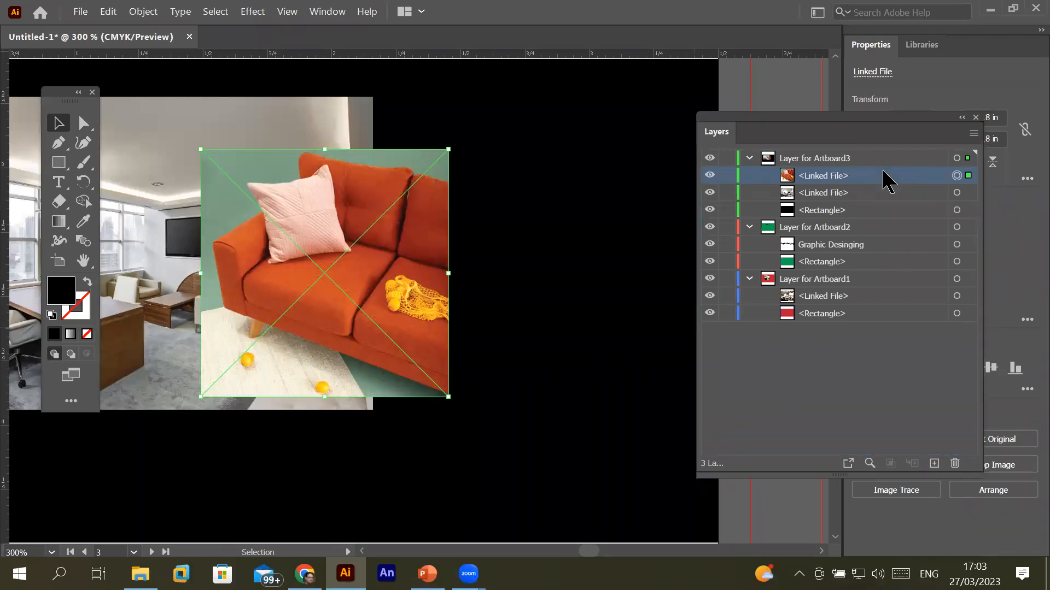
scroll(462, 206, down, 4)
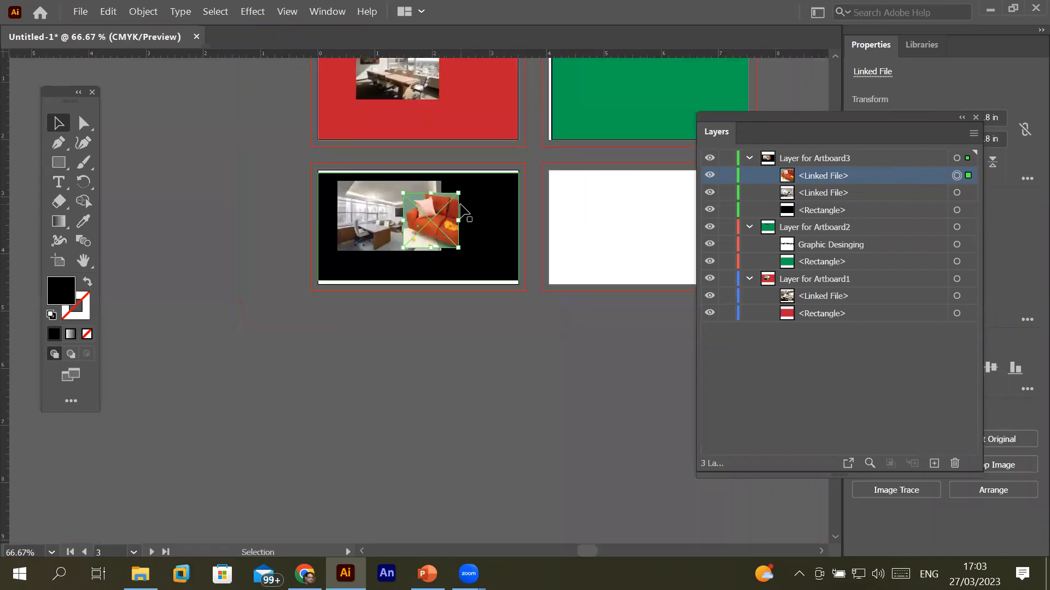
- Delete Layer for Artboard3 together with its two linked photos and black rectangle
click(807, 159)
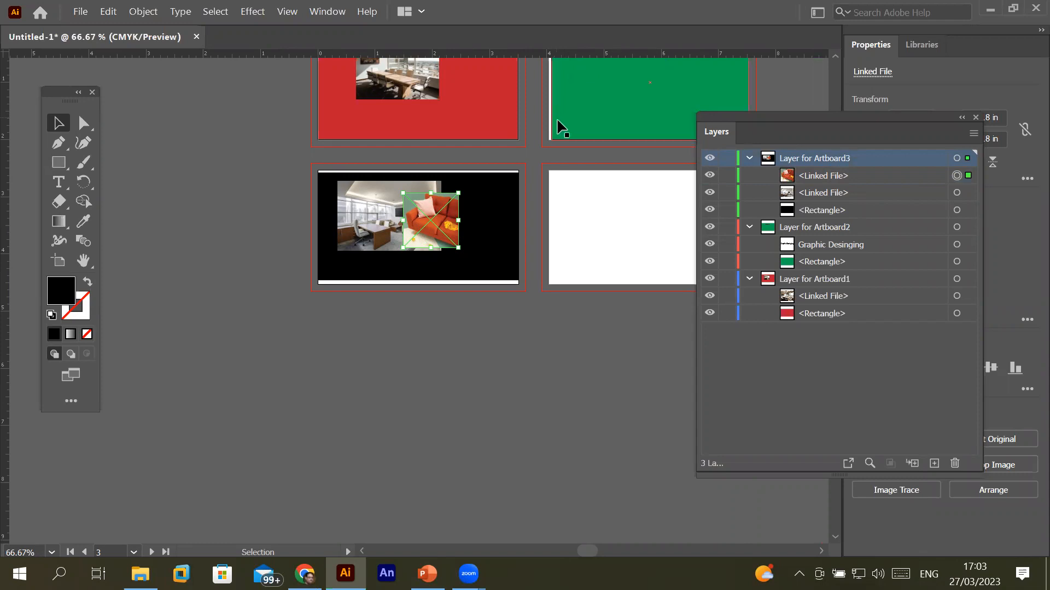
drag(549, 138, 474, 283)
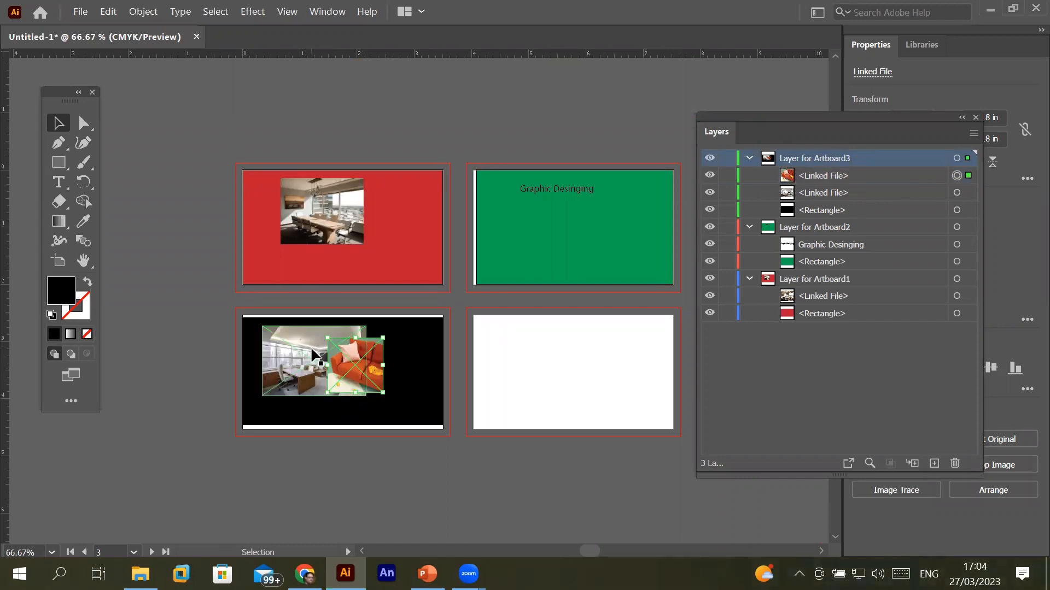
click(825, 191)
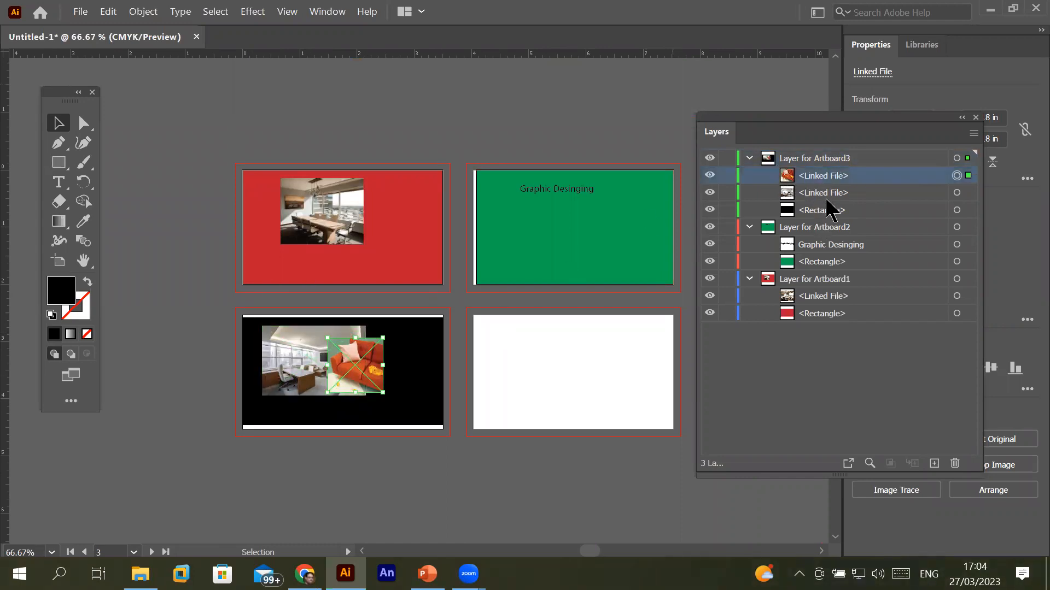
click(834, 211)
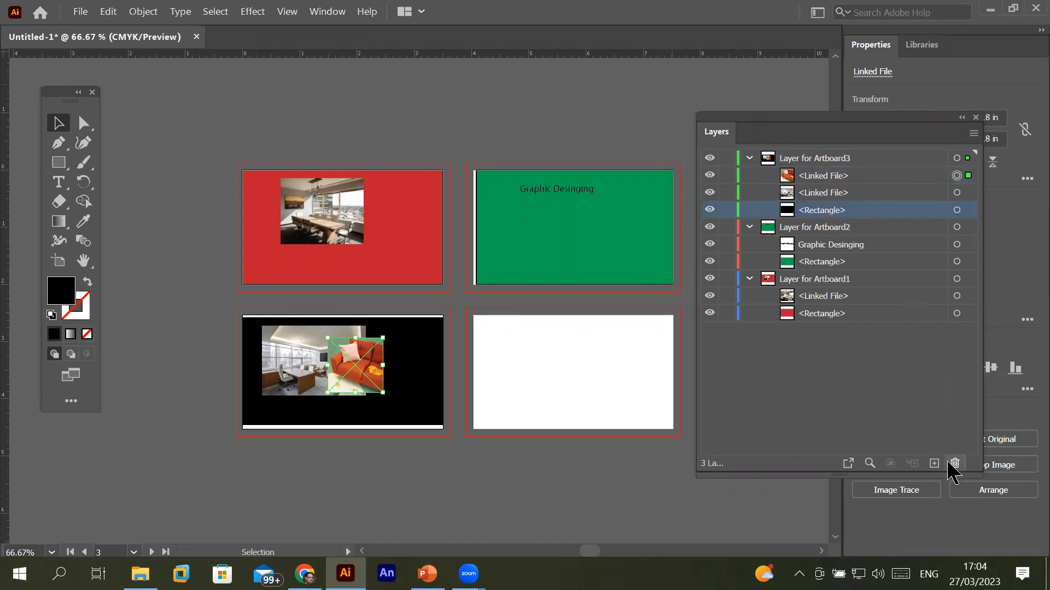
click(830, 160)
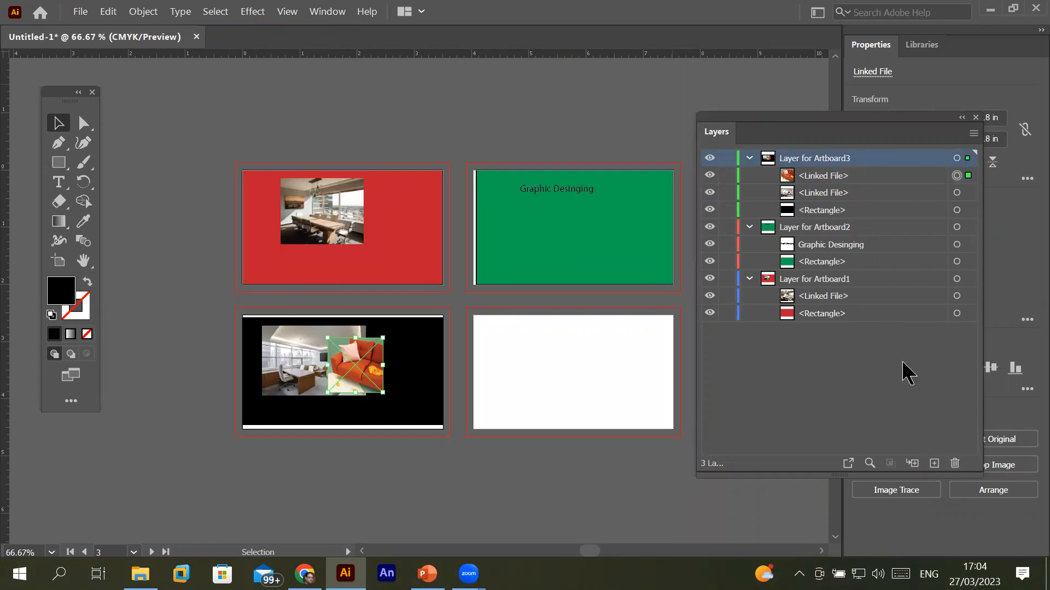
click(954, 466)
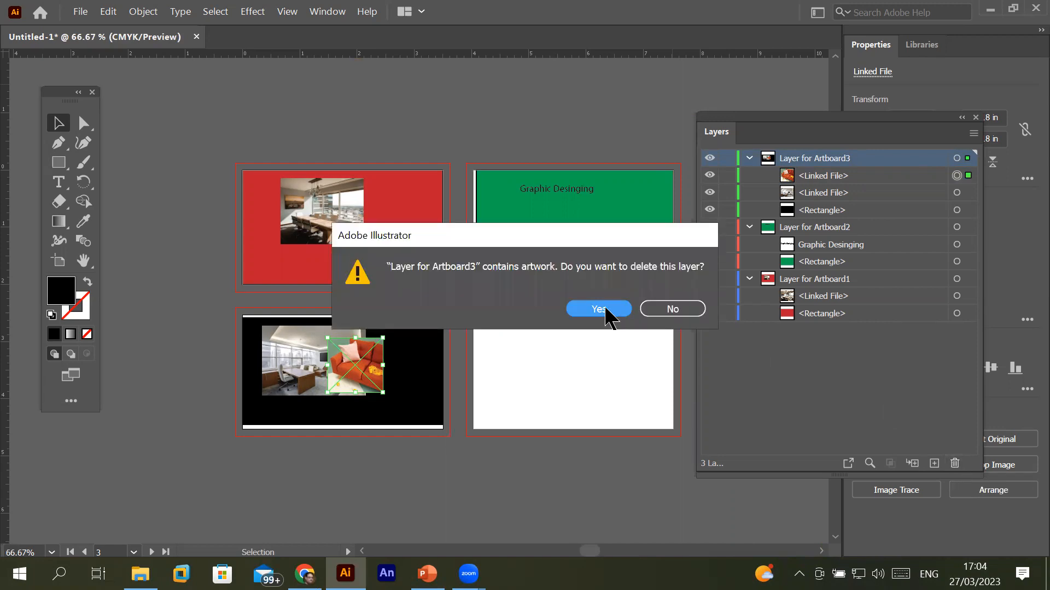
click(600, 309)
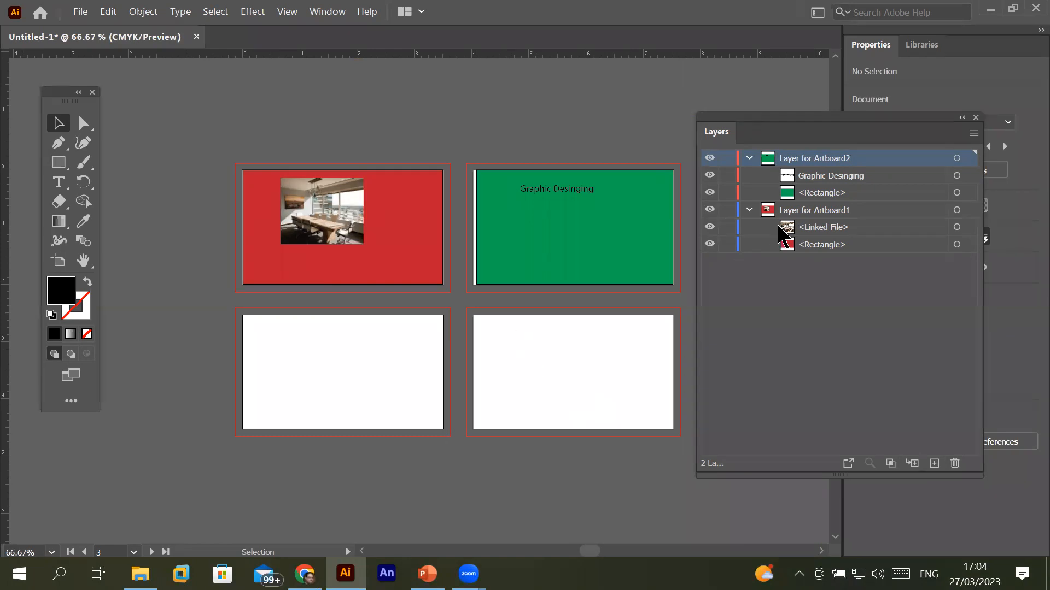
- Duplicate Layer for Artboard1 with its artwork and move the copied red rectangle onto the empty third artboard
click(795, 213)
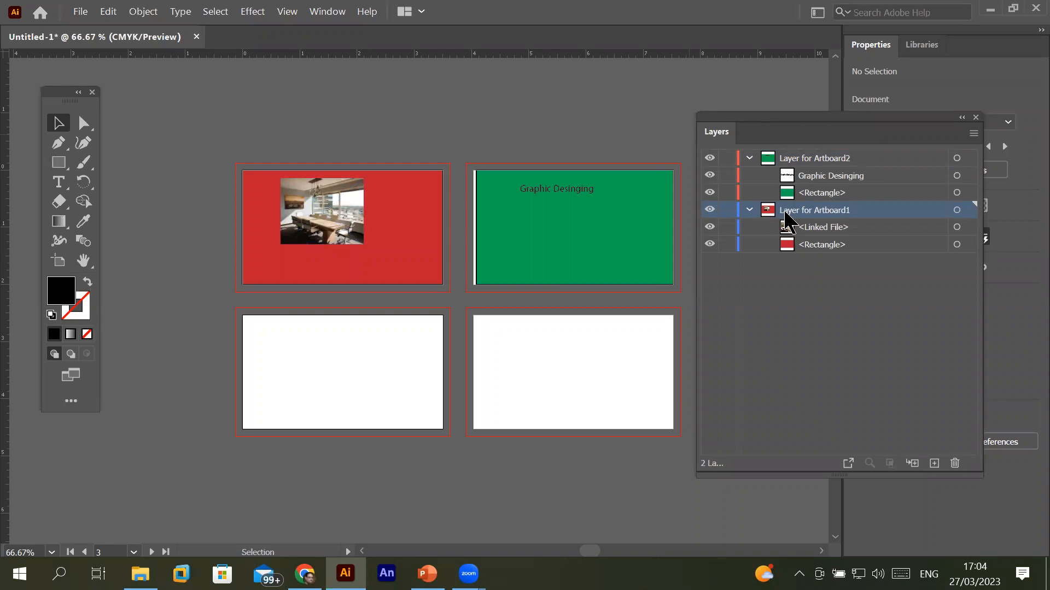
drag(786, 216, 936, 464)
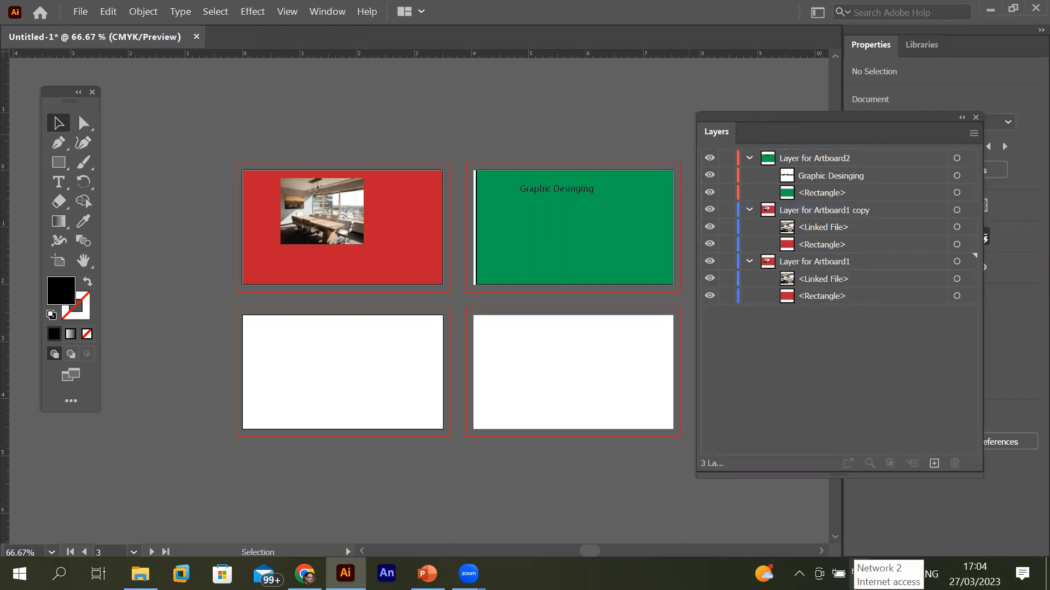
click(832, 264)
click(970, 262)
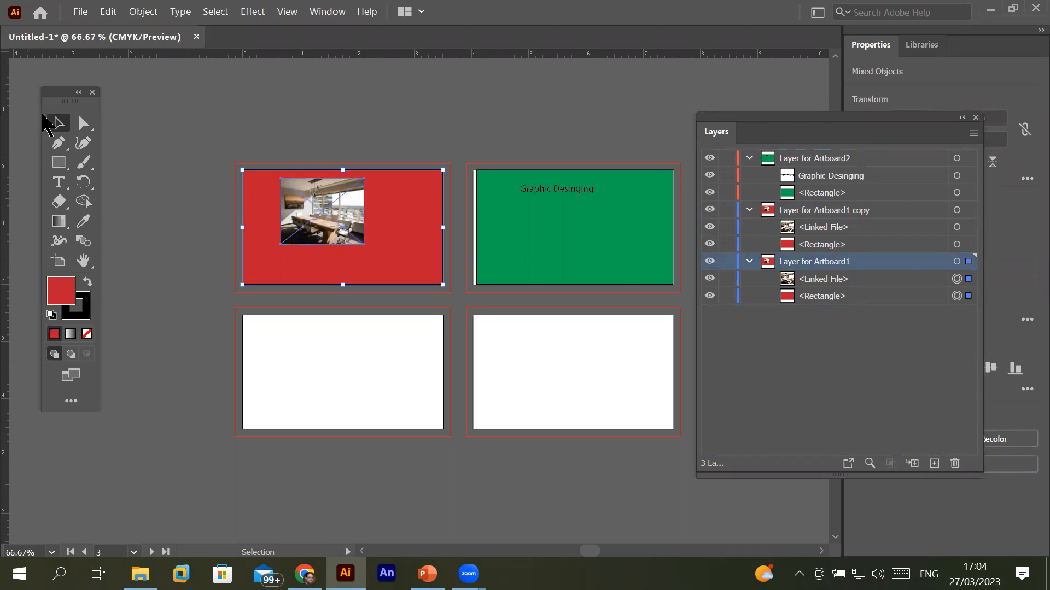
drag(414, 277, 340, 386)
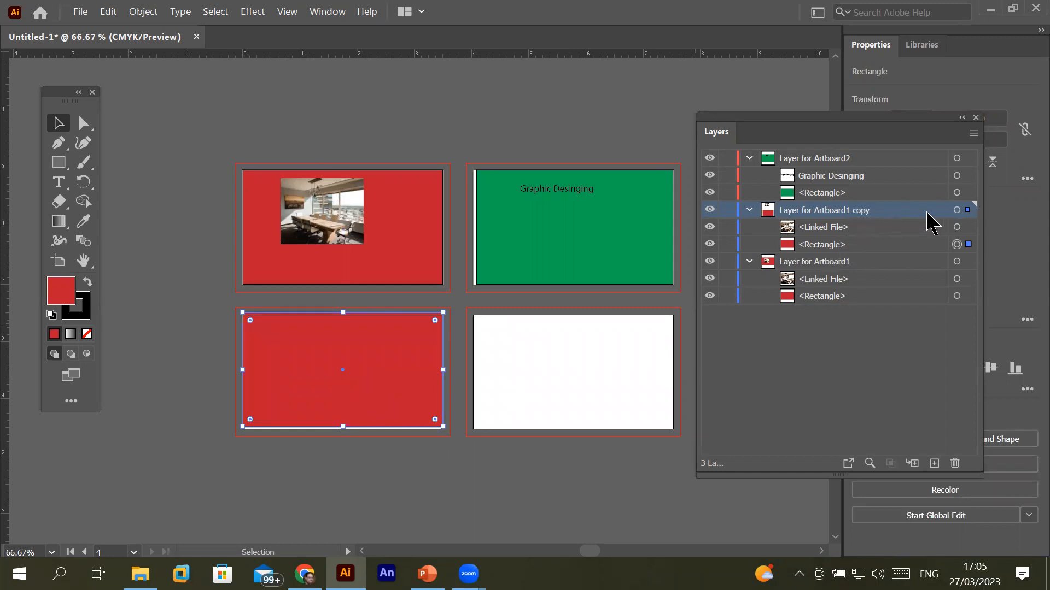
- Undo the last move of the copied rectangle and delete the duplicate of Layer for Artboard1 with its artwork
key(ctrl+z)
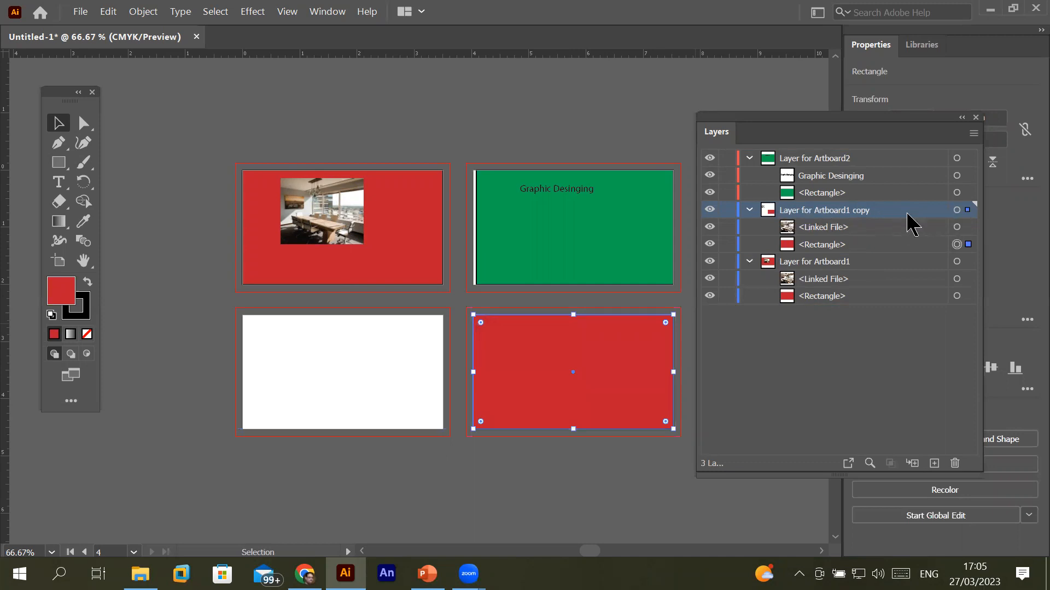
click(968, 230)
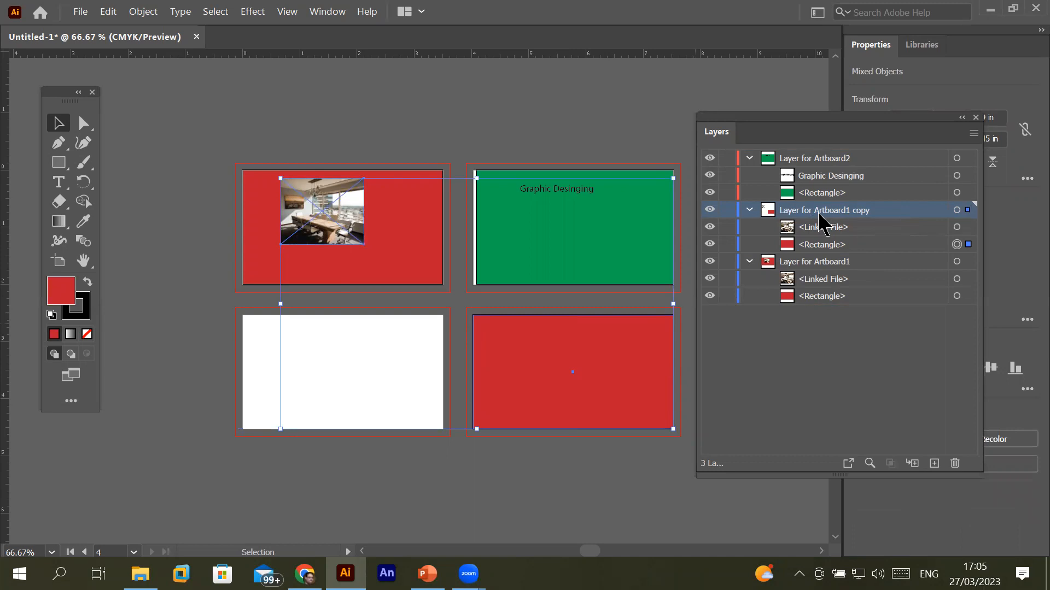
key(Delete)
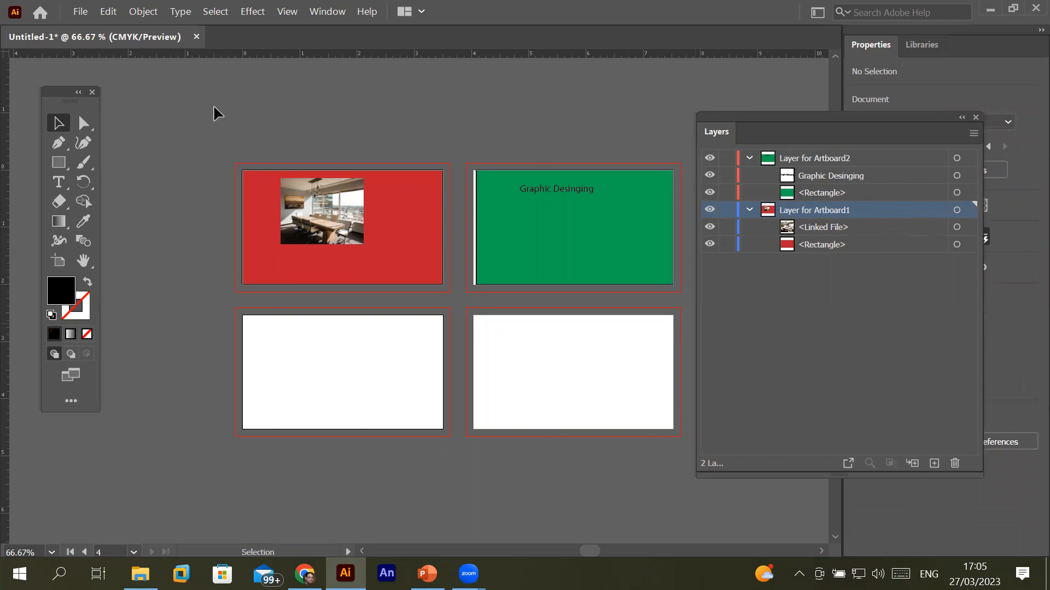
click(105, 14)
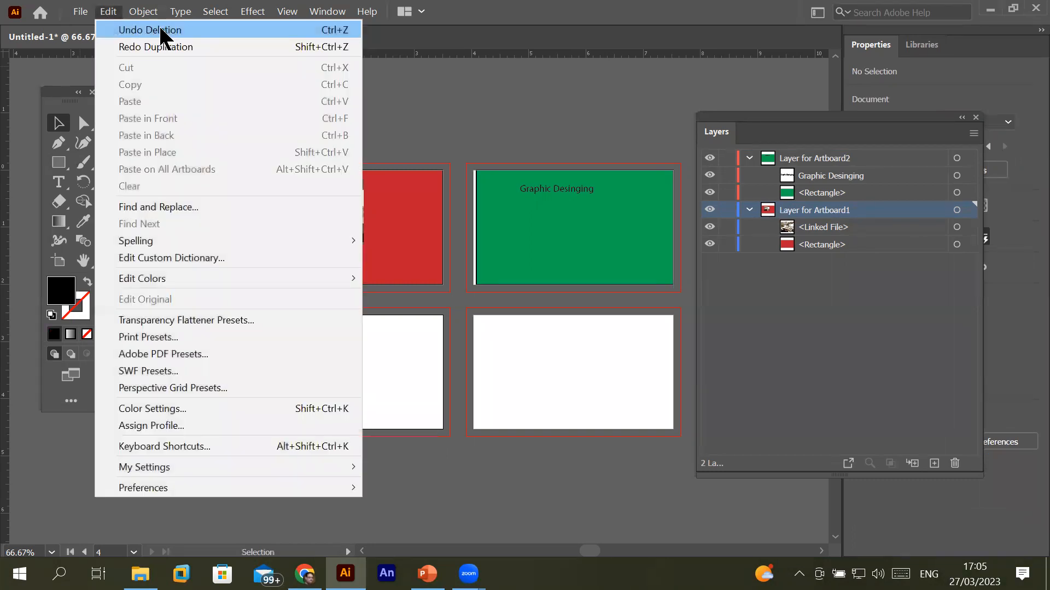
click(456, 87)
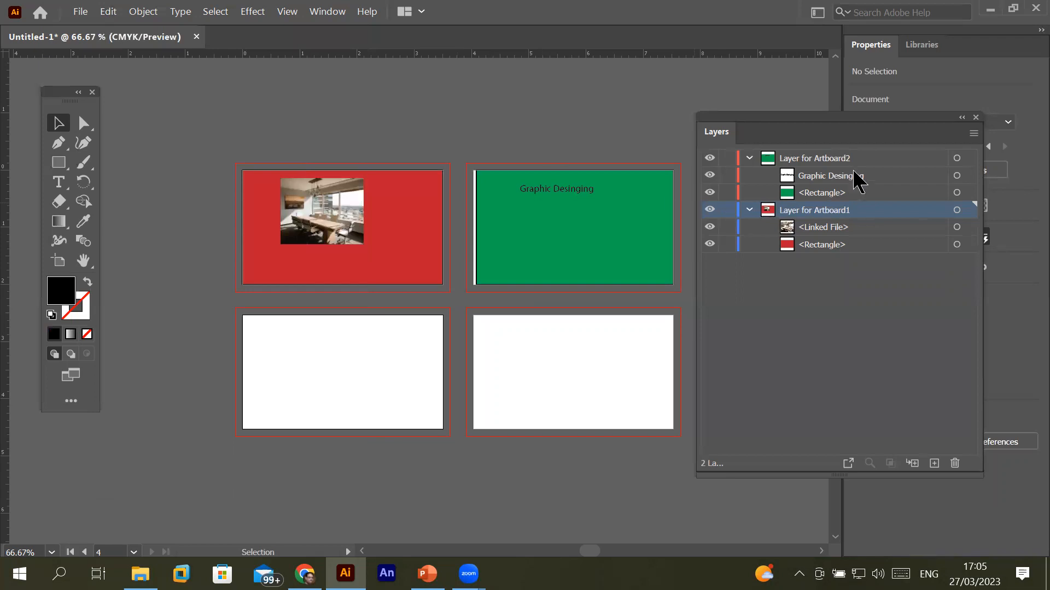
- Select the artwork of Layer for Artboard2 as a whole, and its Graphic Desinging text alone, to examine what the layer holds
click(822, 161)
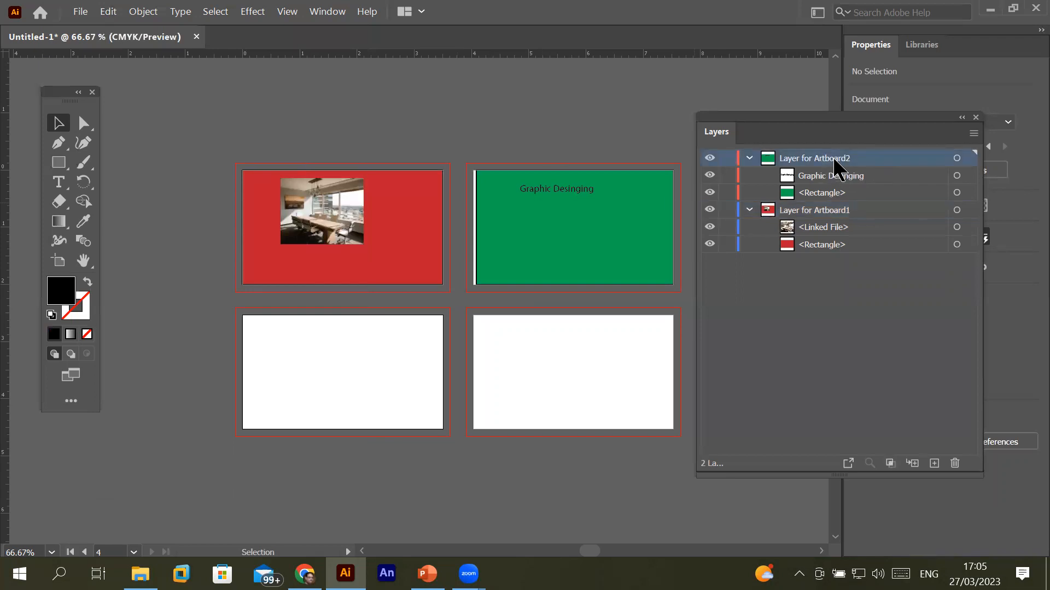
click(973, 159)
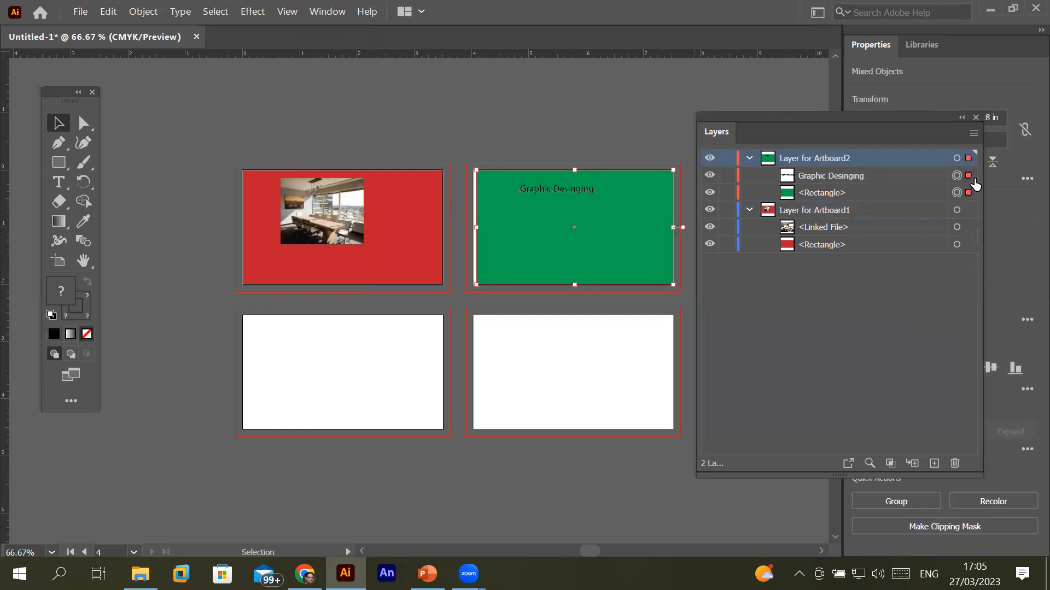
click(834, 180)
click(865, 216)
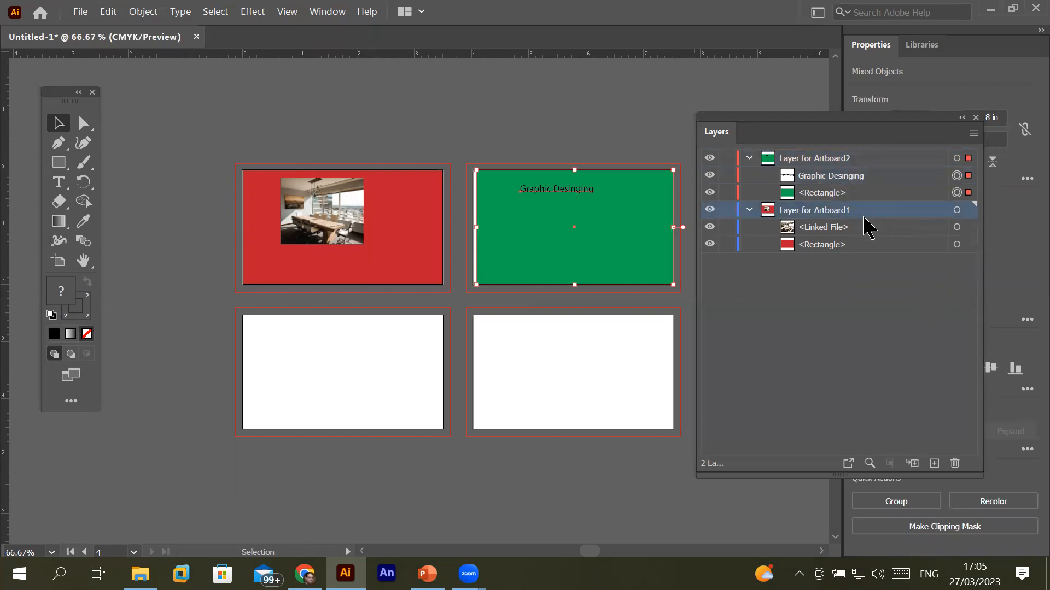
click(966, 211)
click(968, 176)
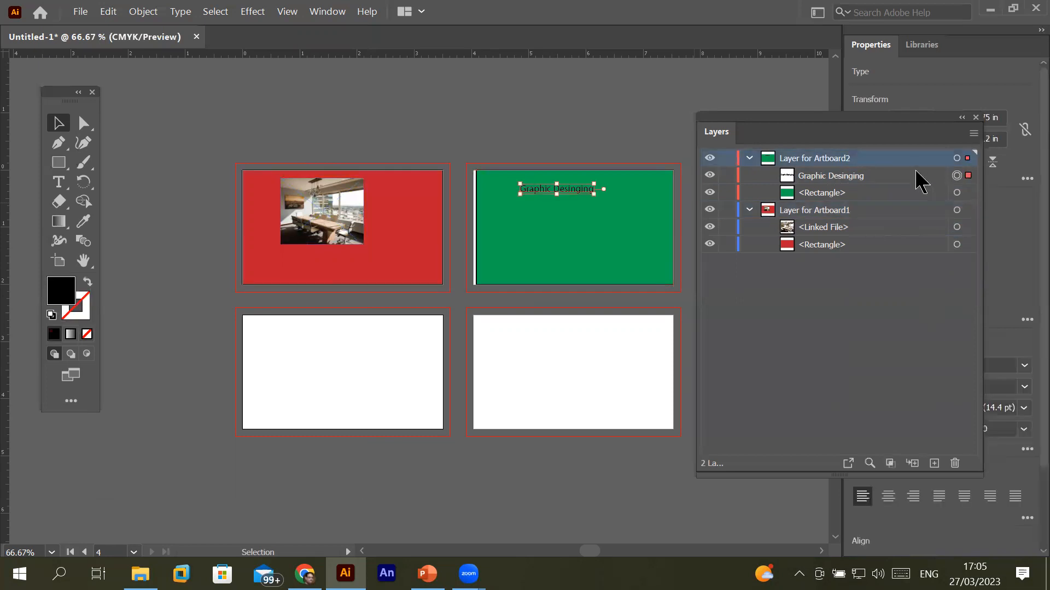
- Duplicate Layer for Artboard2 with its artwork and move the copied green rectangle and text onto the fourth artboard
click(967, 158)
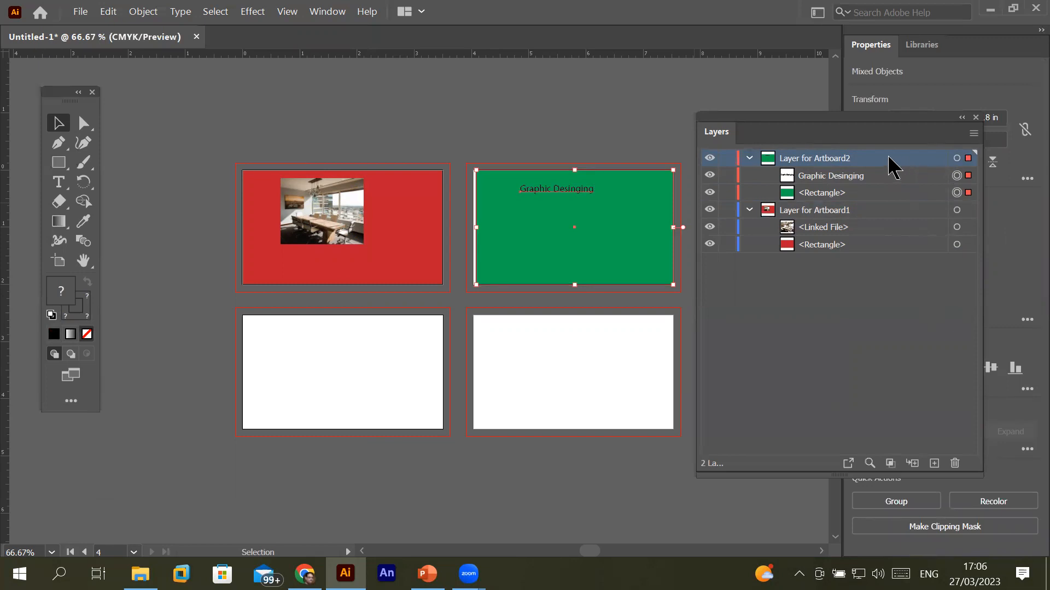
drag(839, 169, 916, 411)
drag(928, 447, 935, 463)
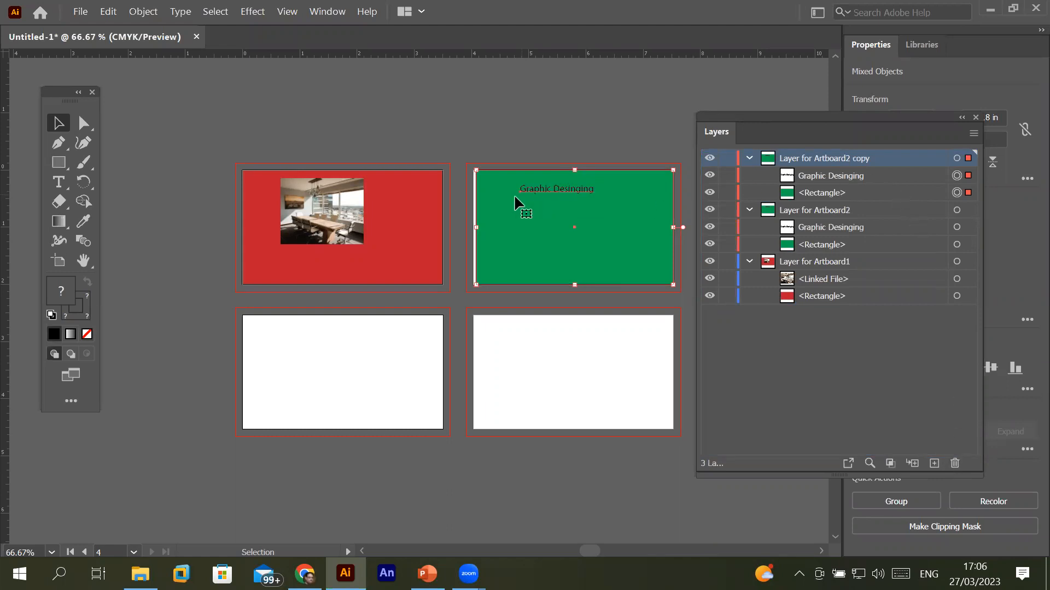
drag(497, 201, 496, 347)
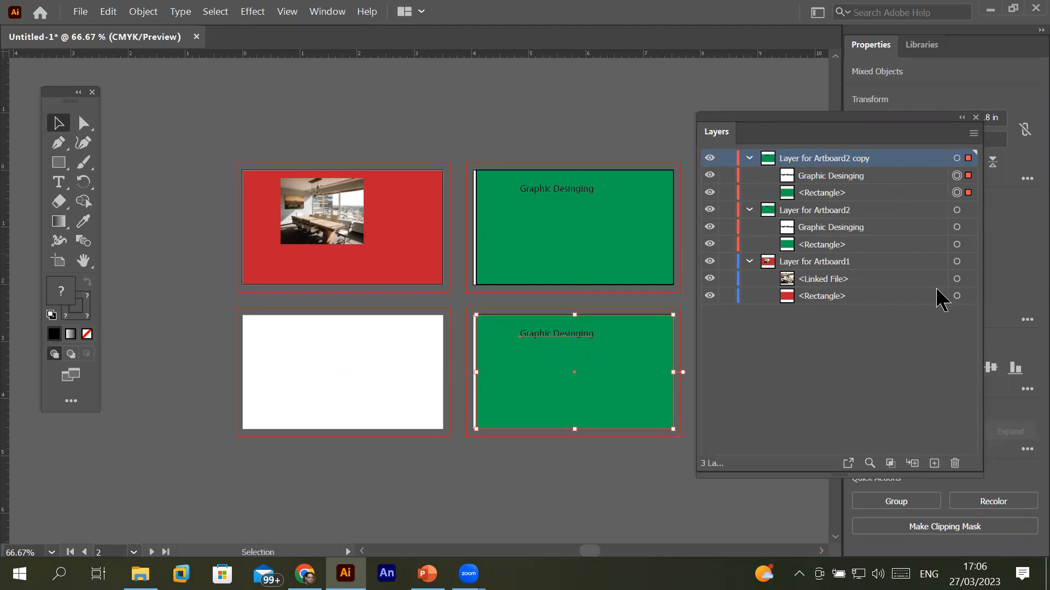
- Duplicate Layer for Artboard2 copy with its artwork and move the new green rectangle and text onto the empty third artboard
drag(878, 158, 935, 462)
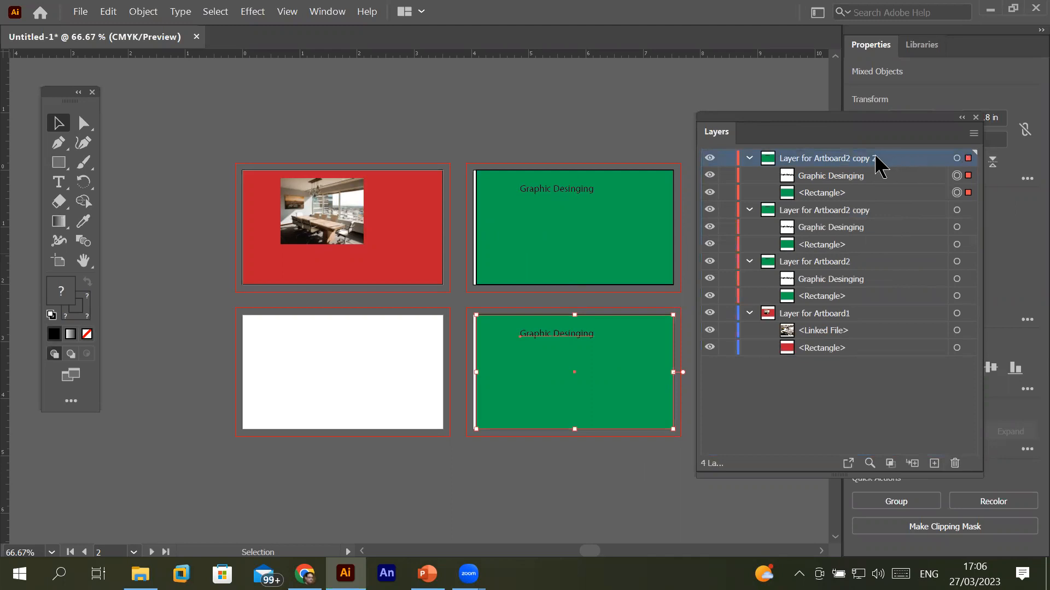
drag(537, 362, 305, 353)
click(466, 127)
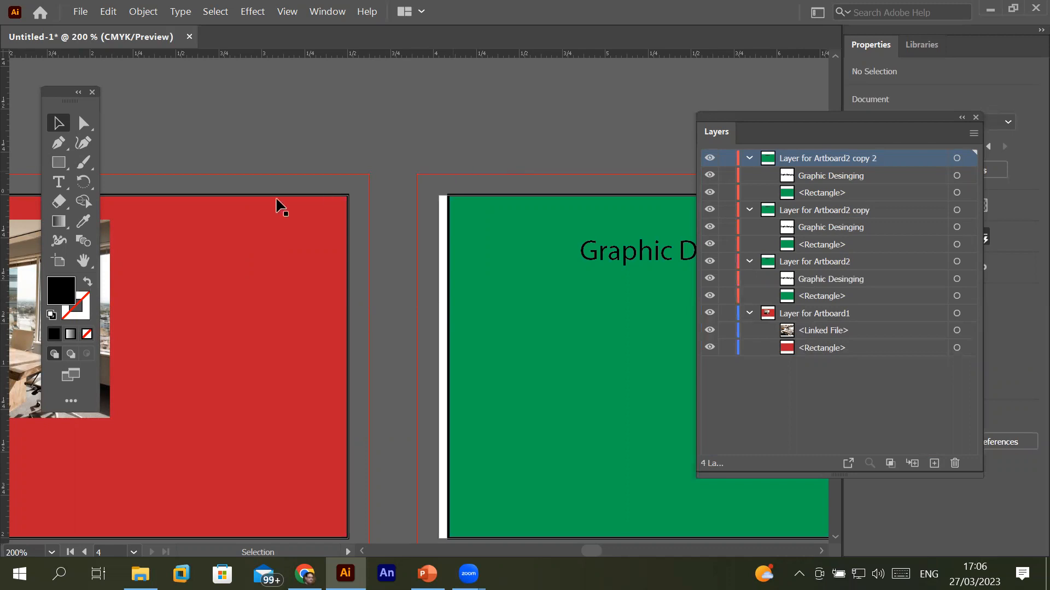
scroll(246, 288, down, 3)
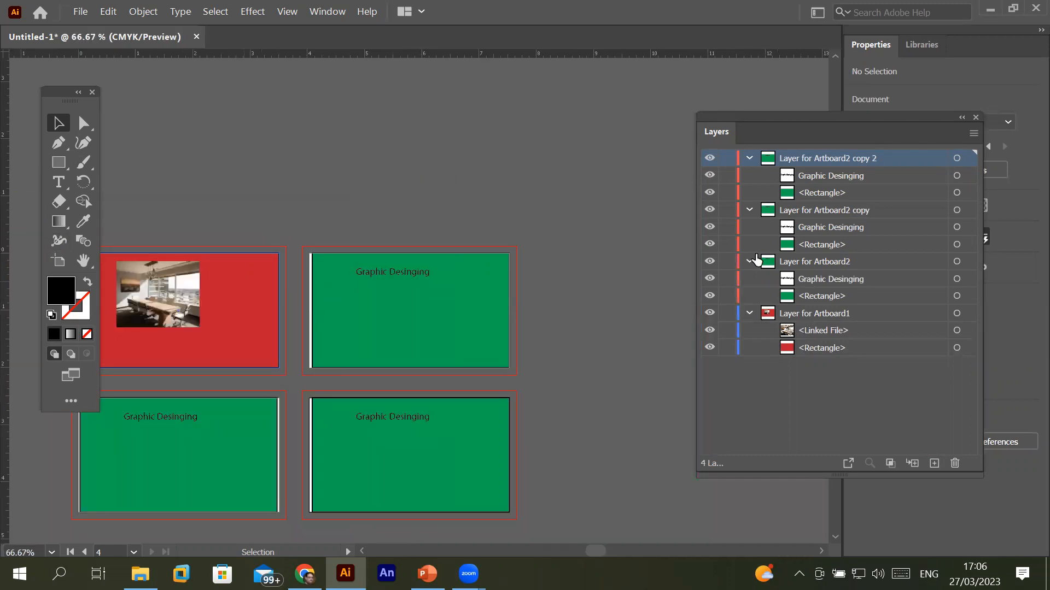
- Delete Layer for Artboard2 copy 2 together with its green rectangle and text on the third artboard
click(969, 159)
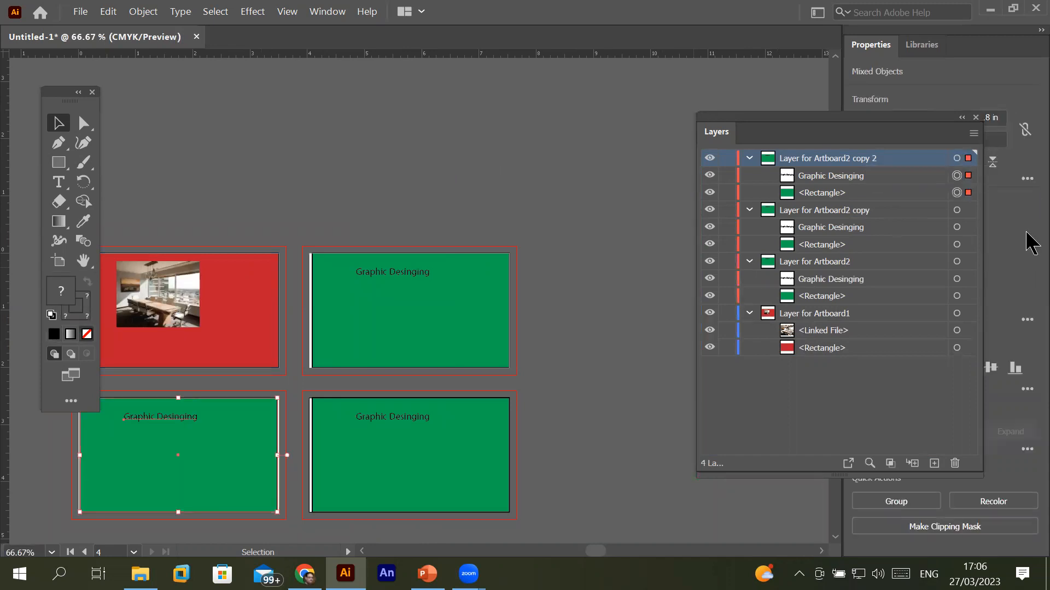
click(955, 464)
click(606, 311)
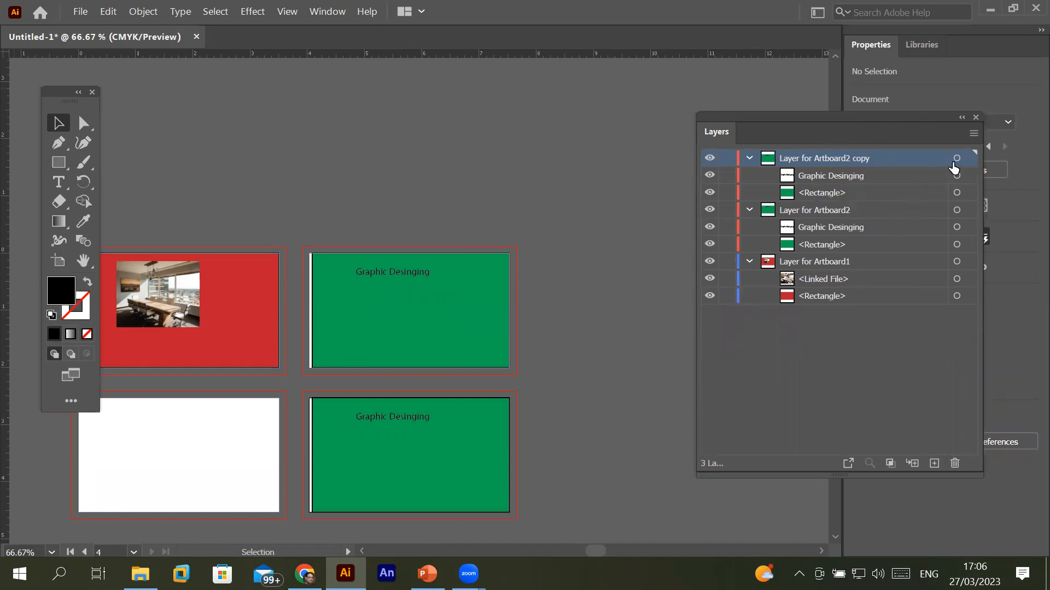
- Duplicate Layer for Artboard1 with its artwork and move the copied red rectangle and office photo onto the third artboard
click(969, 158)
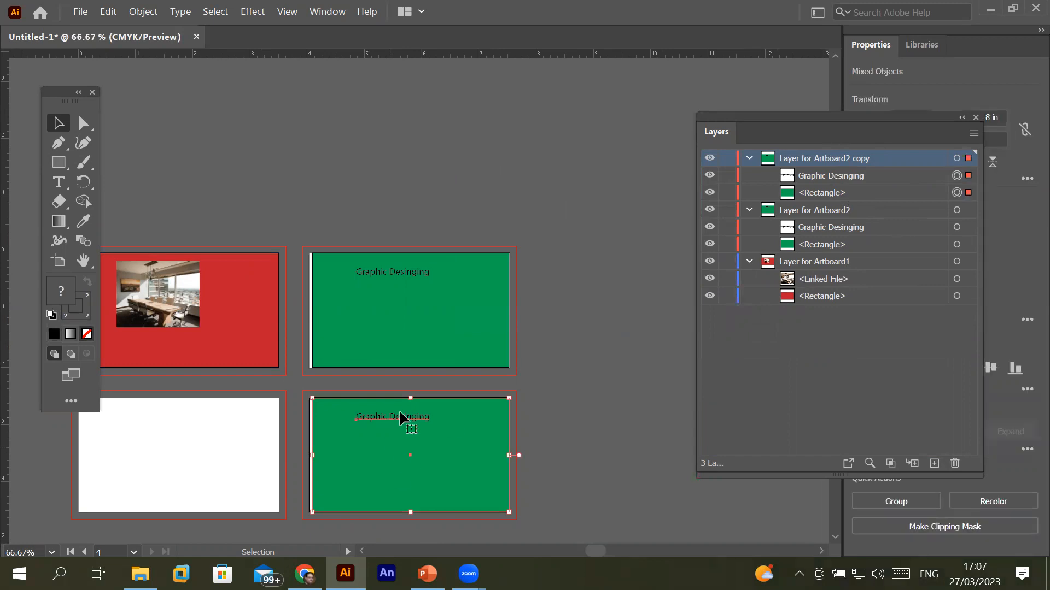
click(969, 210)
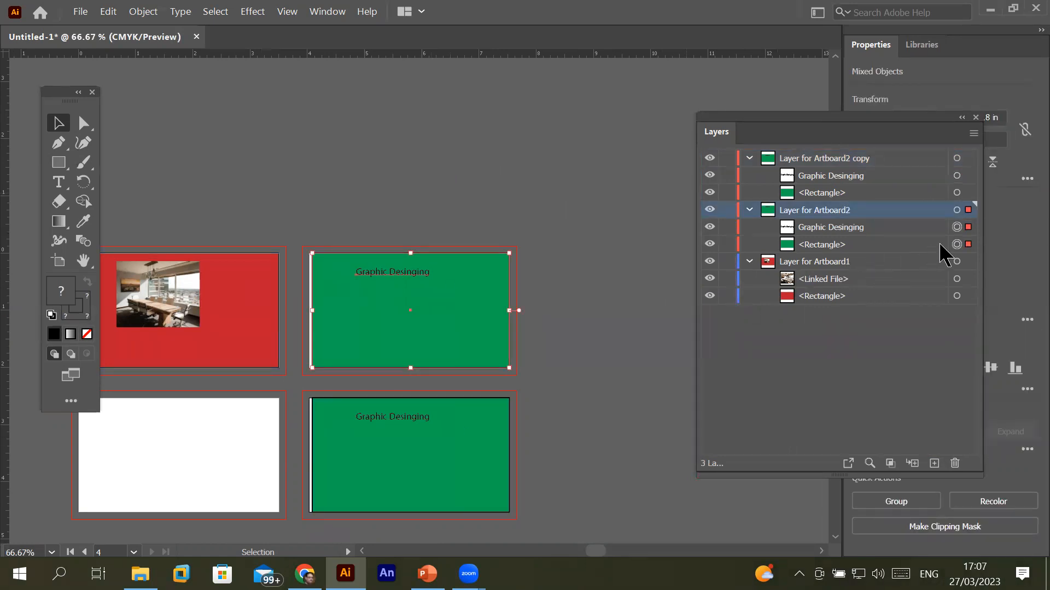
click(968, 262)
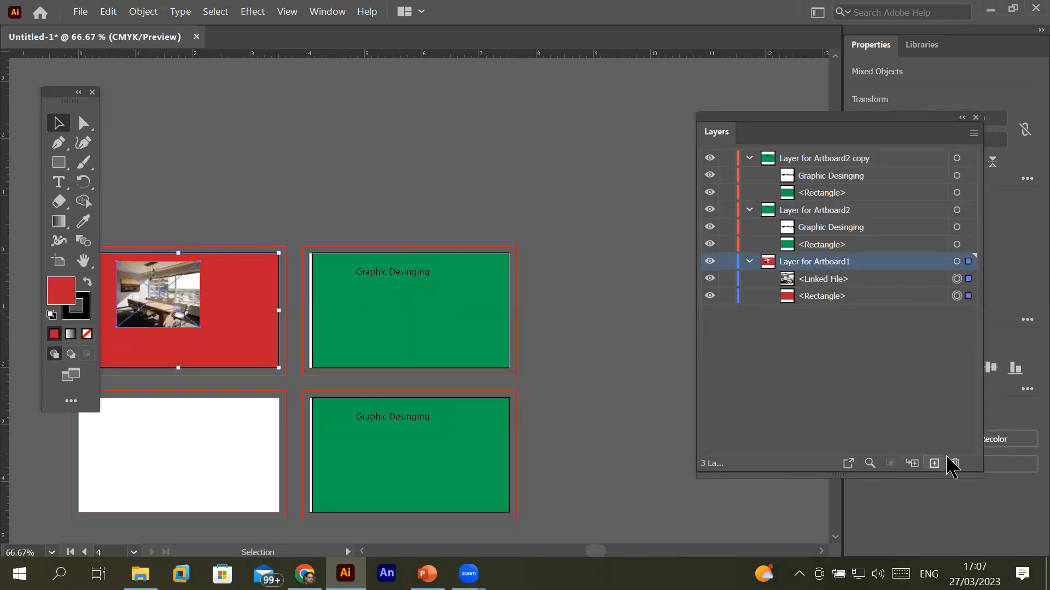
drag(859, 267, 937, 465)
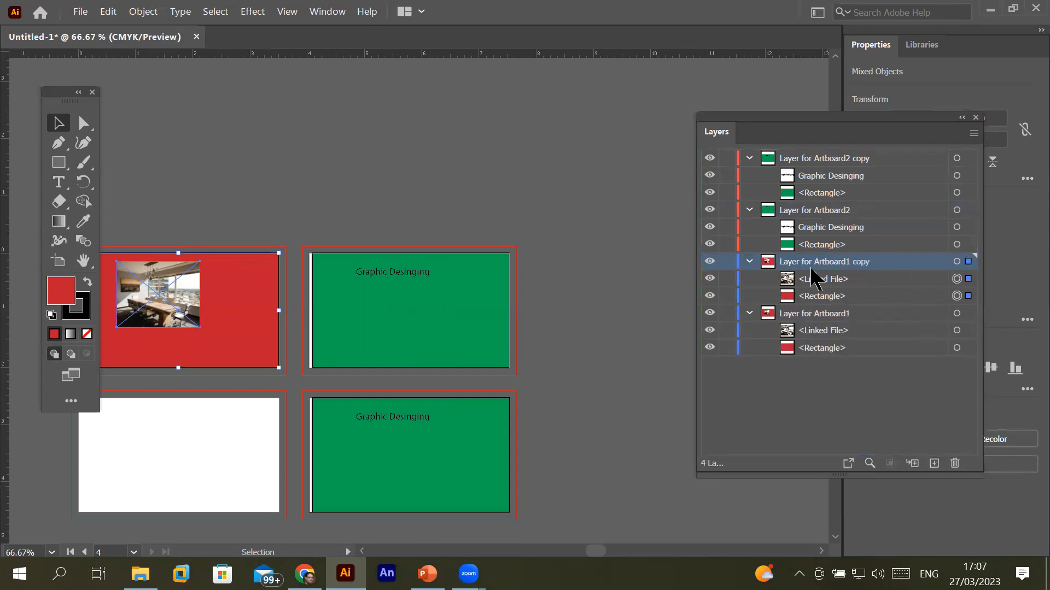
drag(175, 342, 171, 481)
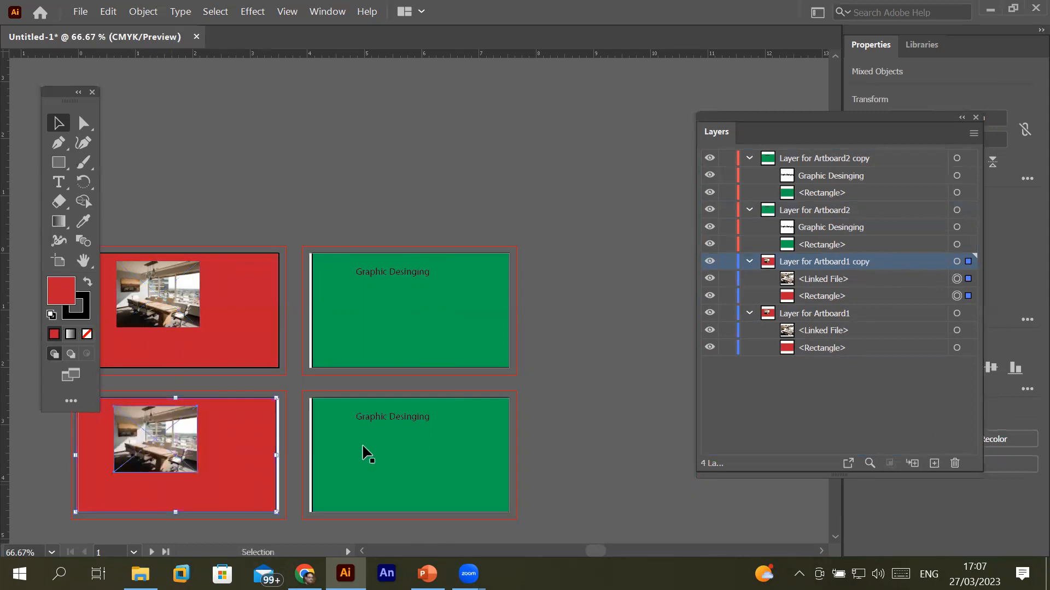
click(269, 202)
scroll(269, 203, up, 2)
scroll(269, 202, down, 3)
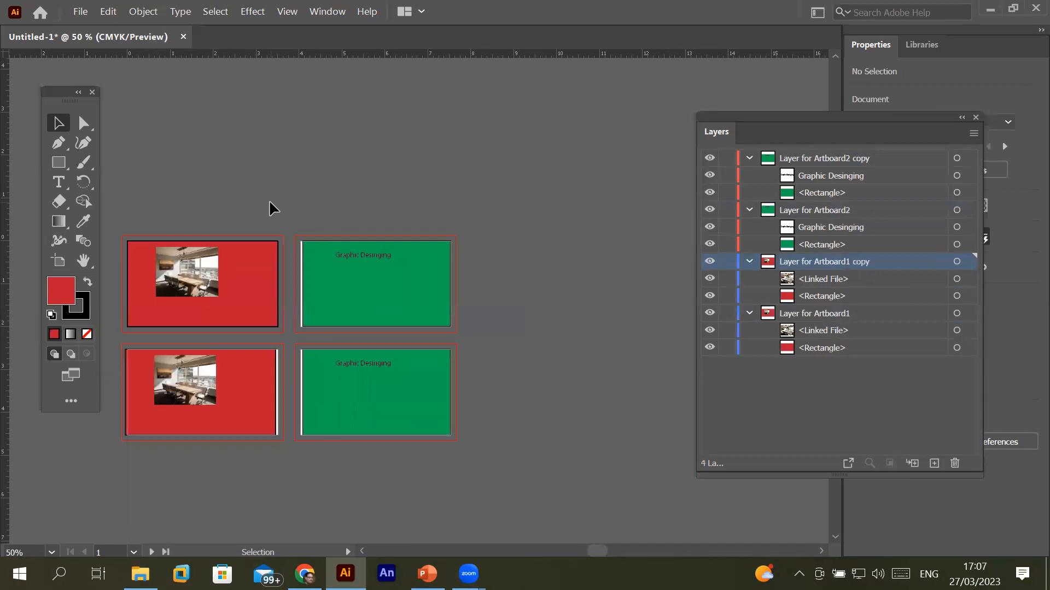
scroll(257, 376, up, 2)
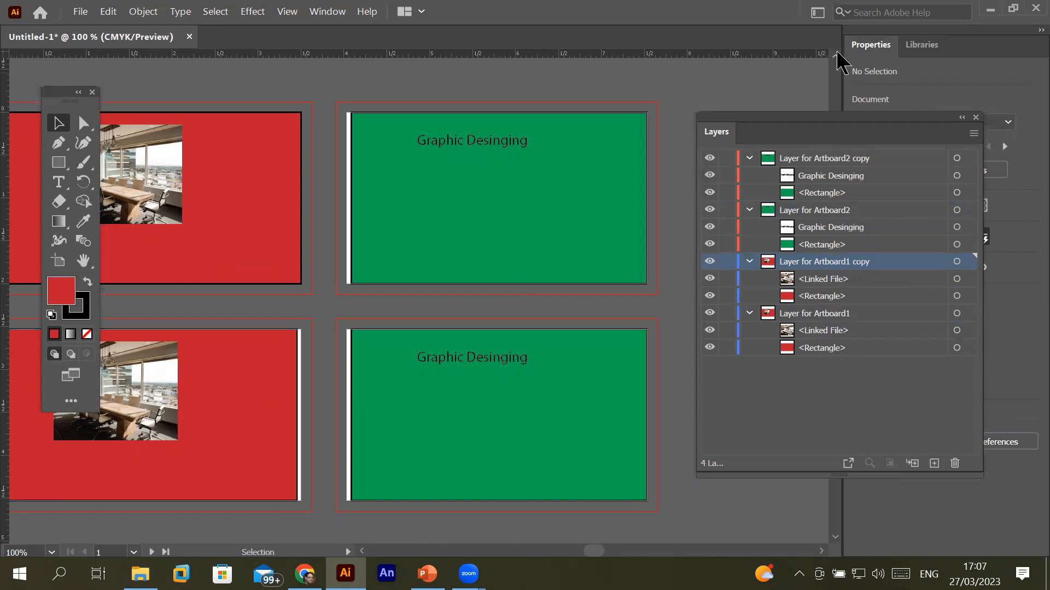
- Select the artwork of Layer for Artboard2, Layer for Artboard1 copy and Layer for Artboard1, and delete Layer for Artboard2 with its contents
drag(835, 118, 878, 159)
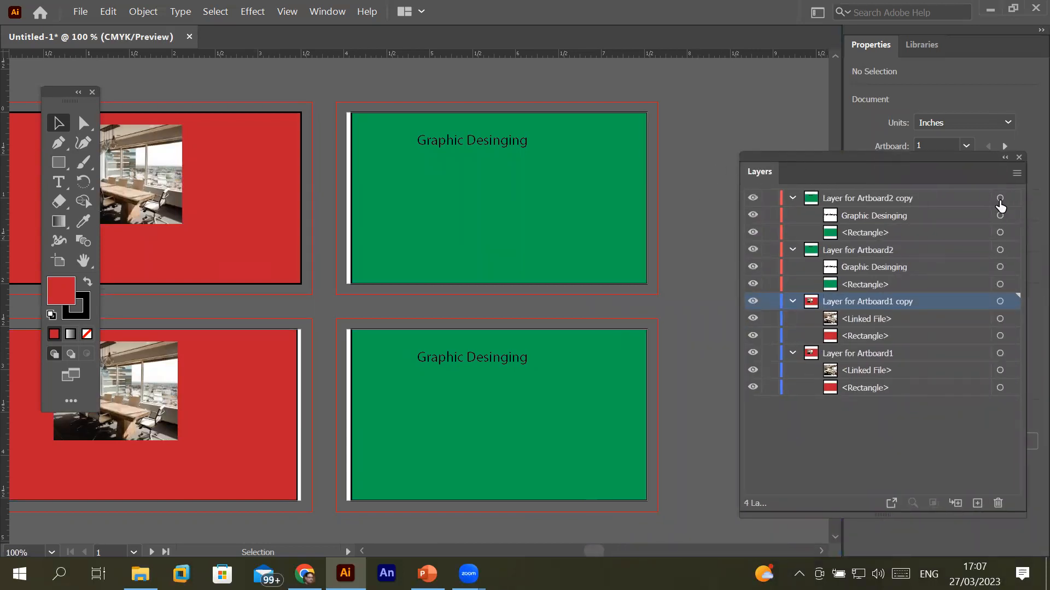
click(1001, 199)
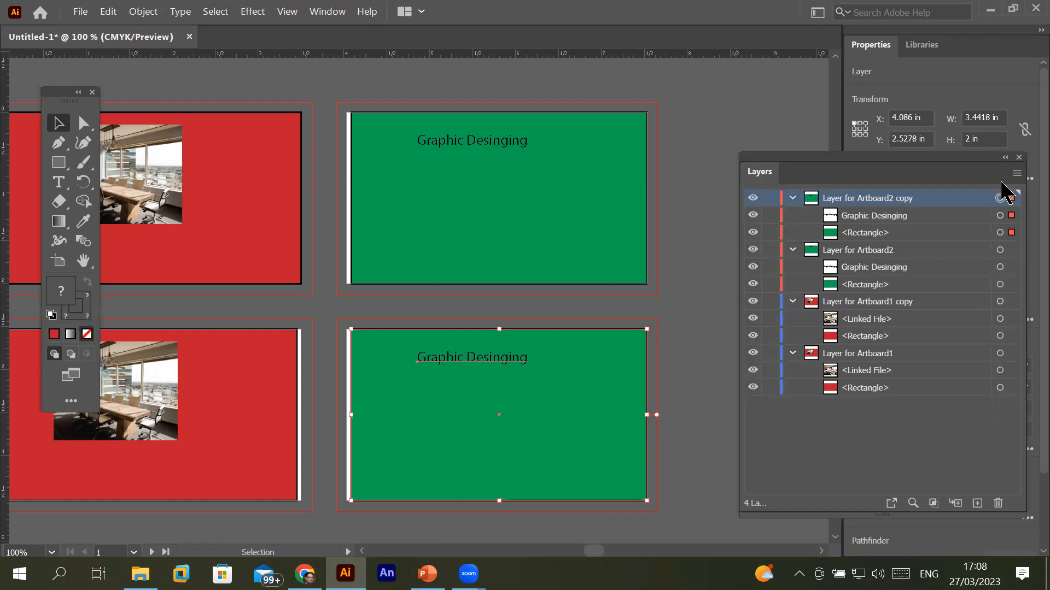
click(1014, 254)
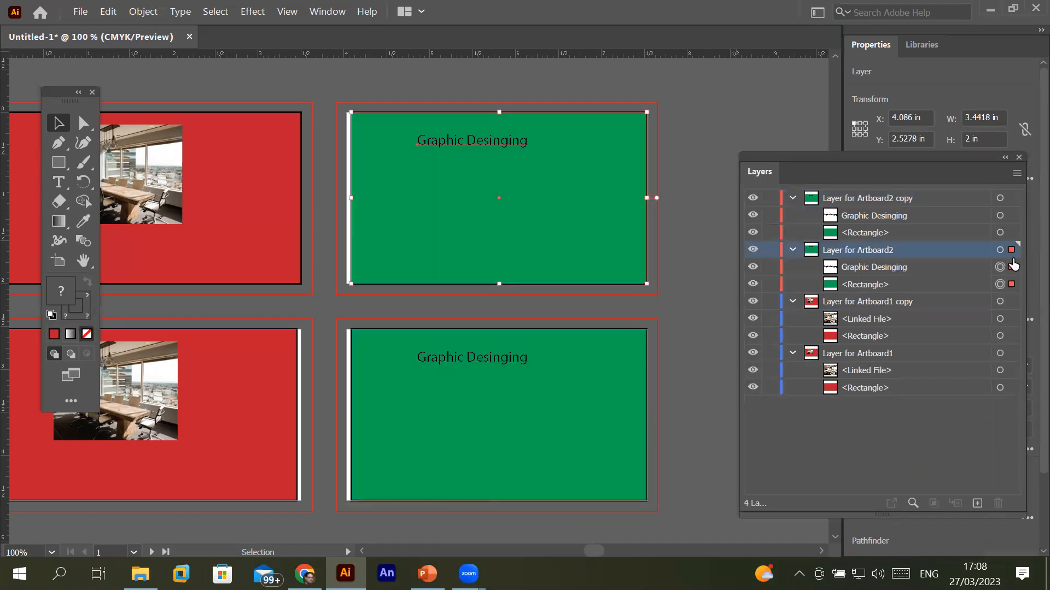
shift+click(1011, 304)
shift+click(1012, 355)
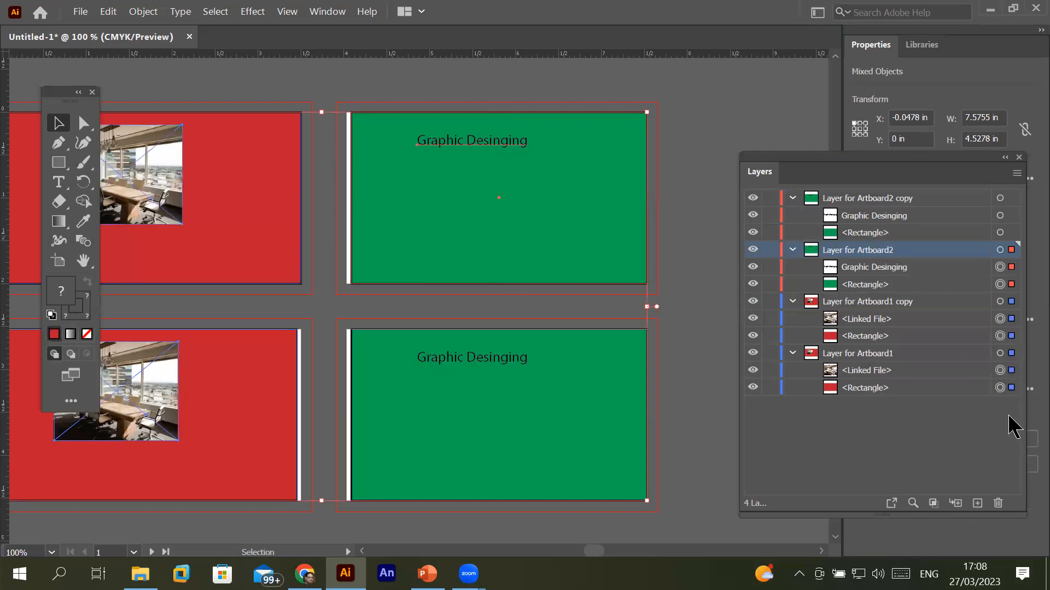
click(997, 503)
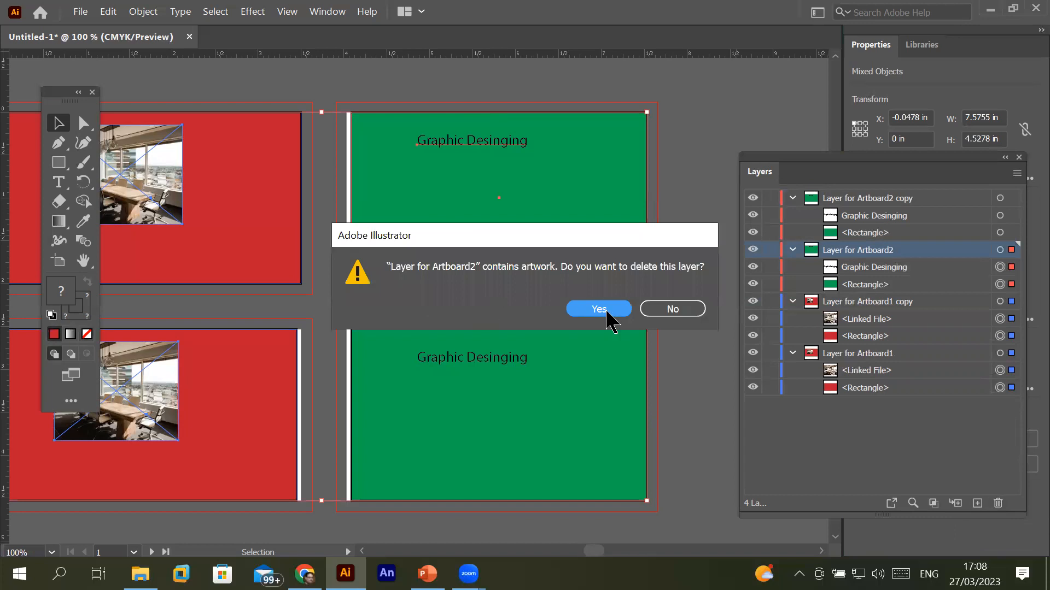
click(599, 310)
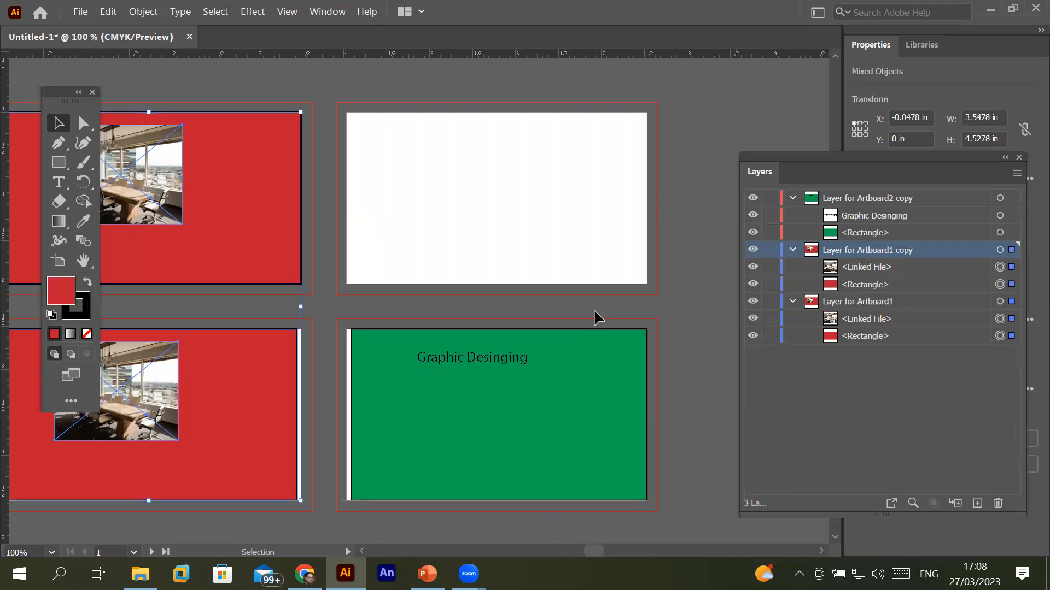
- Delete Layer for Artboard1 copy and Layer for Artboard1 together with their photos and red rectangles
click(998, 503)
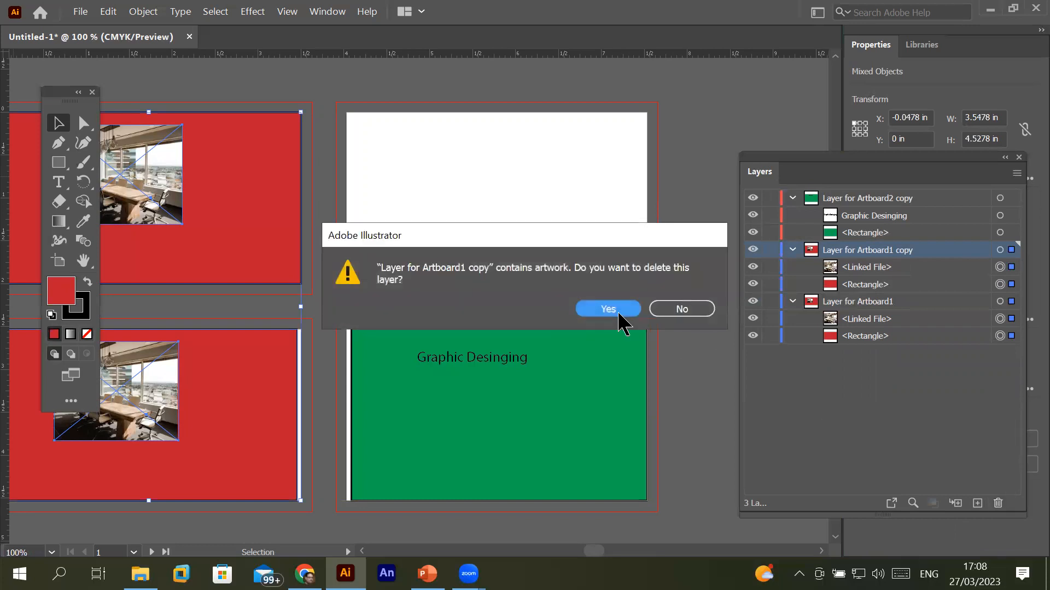
click(619, 316)
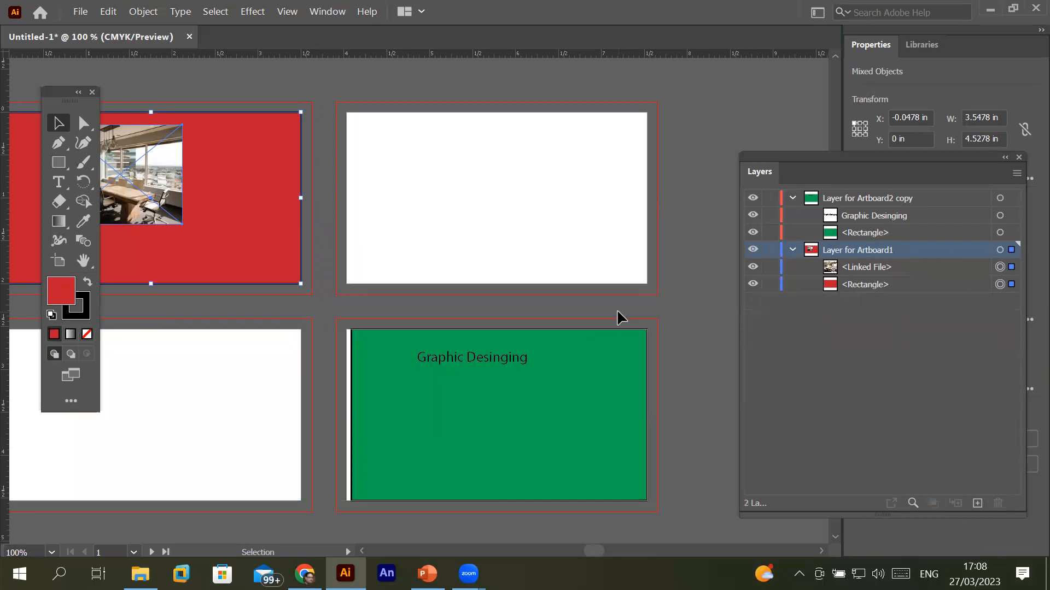
click(994, 503)
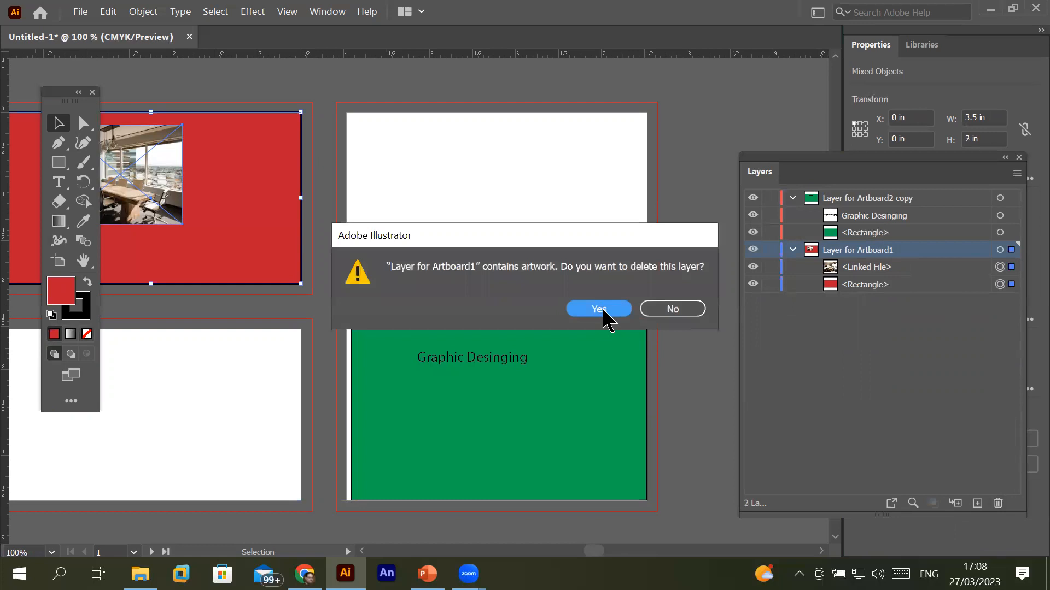
click(621, 307)
- Draw a green rectangle about 0.57 × 0.43 in on the second artboard and one about 0.73 × 0.49 in on the first
click(546, 416)
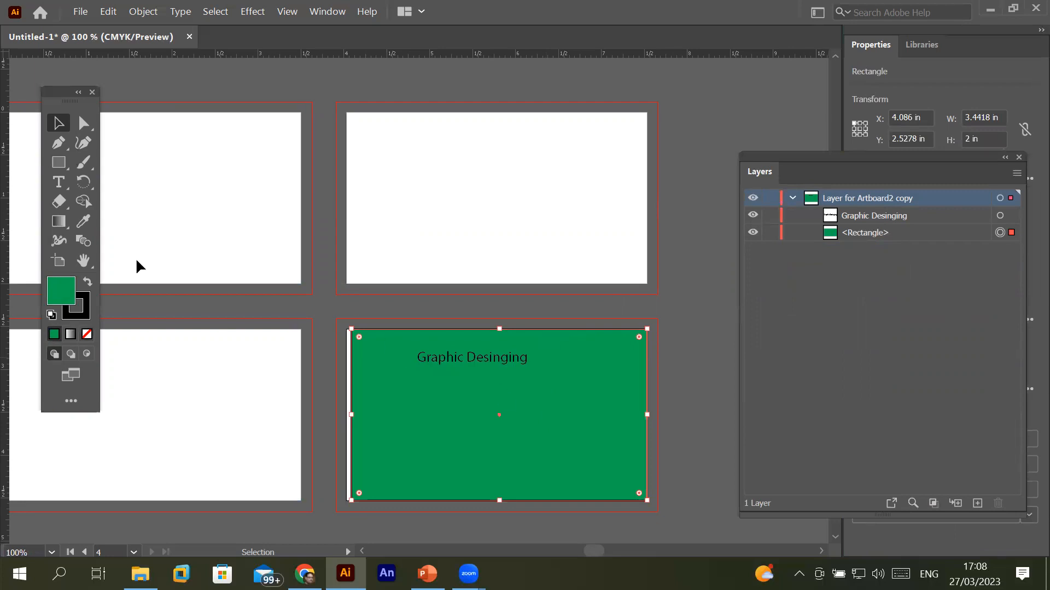
click(59, 163)
drag(427, 168, 477, 205)
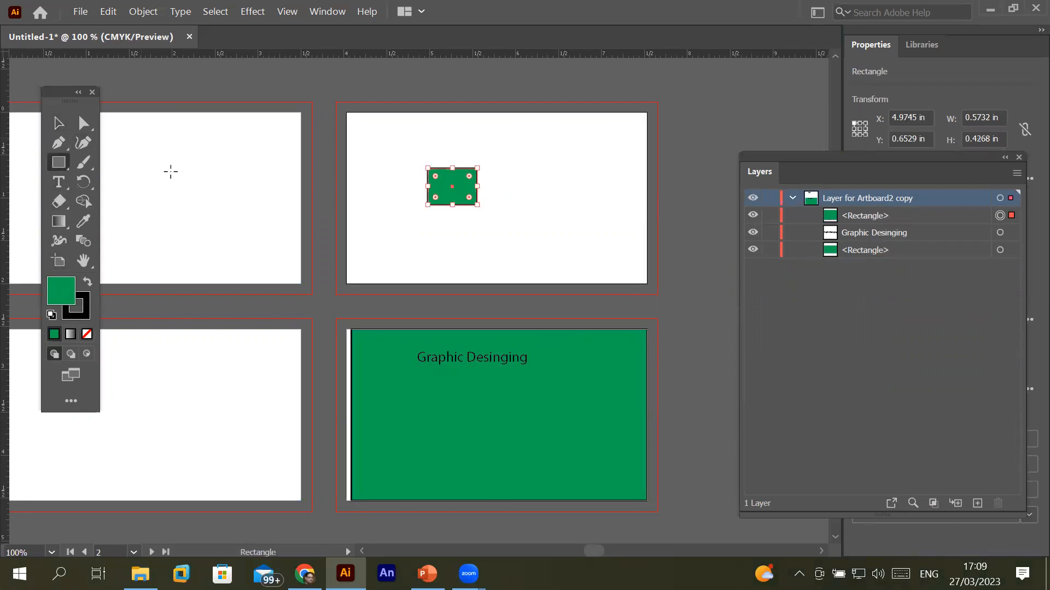
drag(141, 138, 204, 180)
- Place Lorem ipsum text on the third artboard and draw three black ellipses, one over that text and two on the first artboard
click(59, 181)
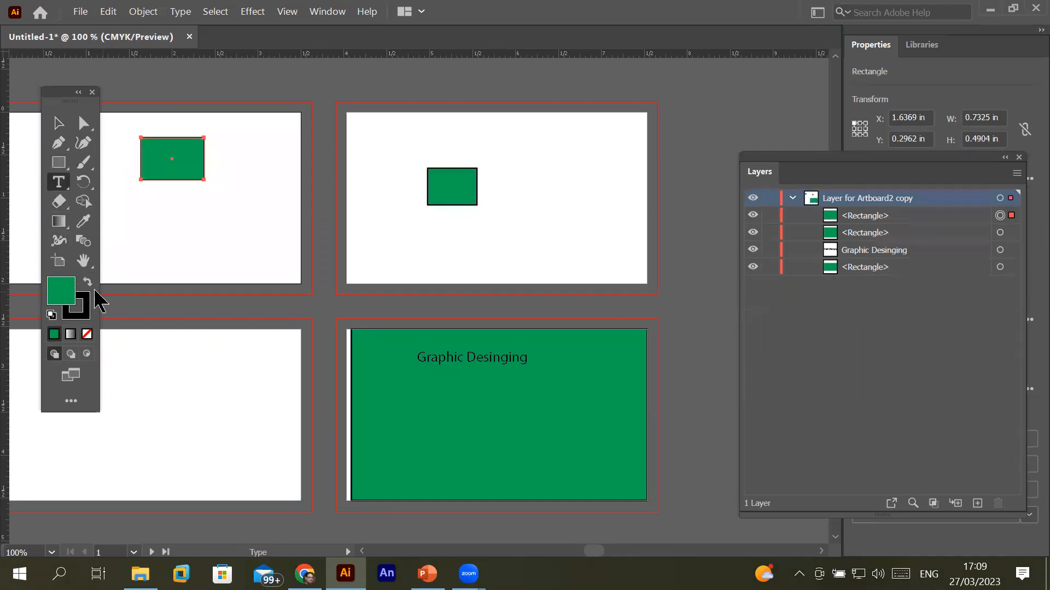
click(130, 410)
click(61, 163)
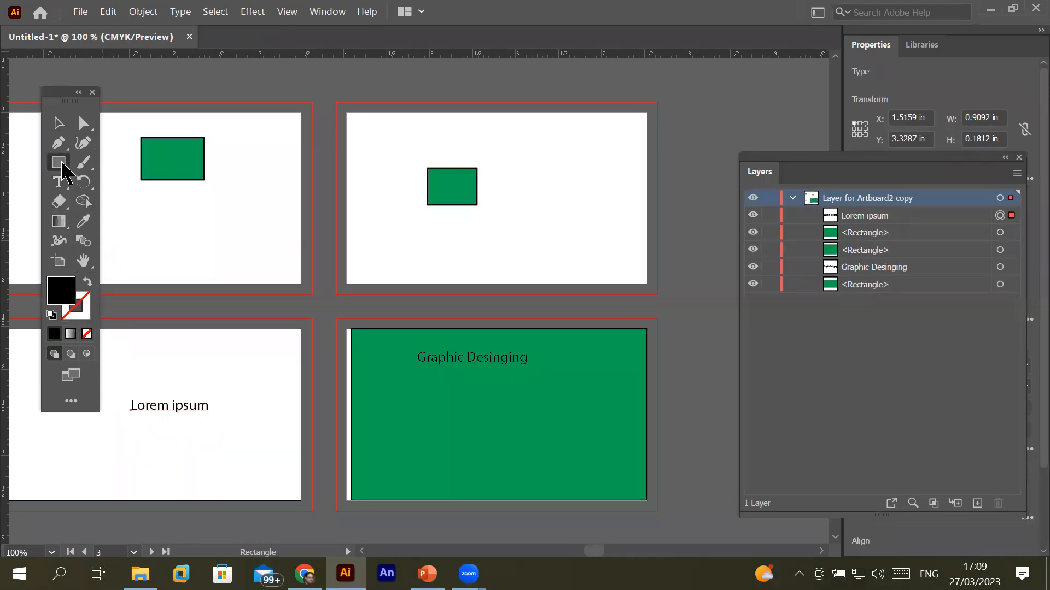
click(112, 178)
drag(122, 370, 250, 453)
drag(176, 179, 250, 228)
drag(191, 243, 246, 267)
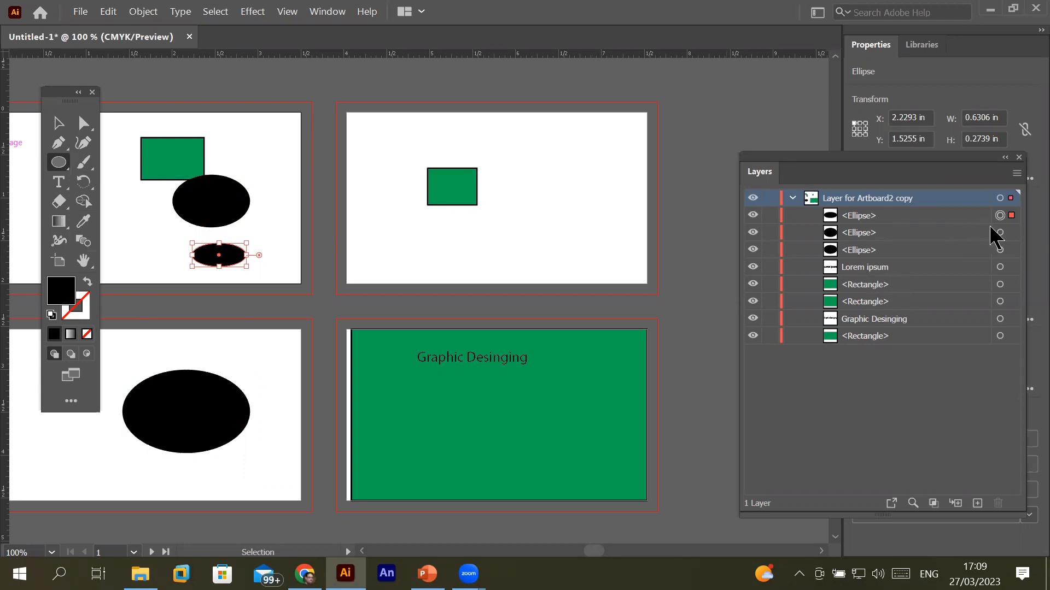
- Select the second and third black ellipses and the Lorem ipsum text in turn by their entries within the layer
click(1010, 232)
click(1010, 250)
click(1011, 267)
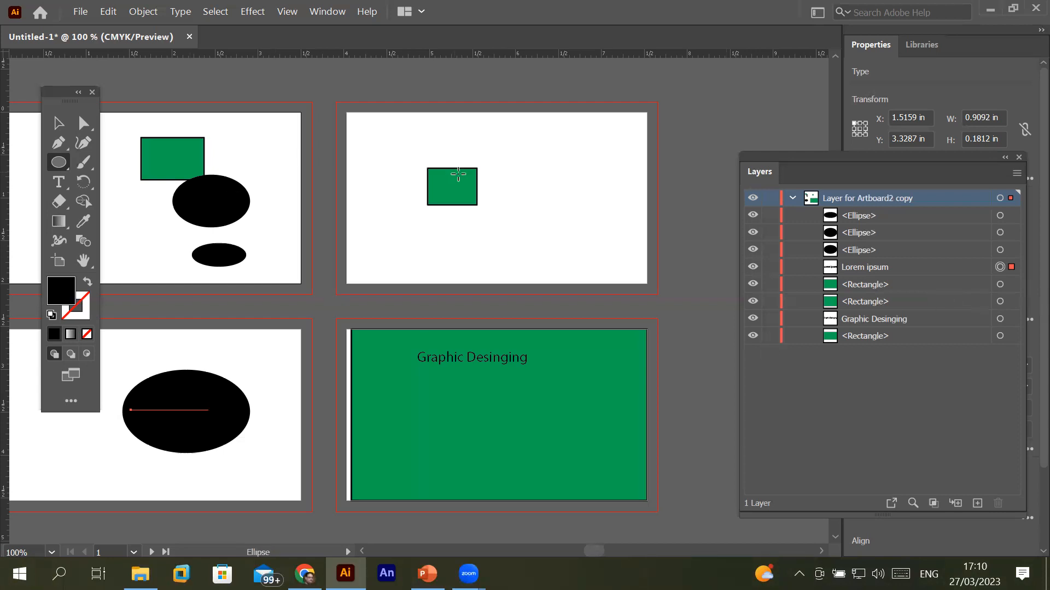
- Resize and rotate the green rectangle on the second artboard into a clockwise-tilted bar with overall bounds of about 1.20 × 0.88 in
scroll(458, 174, up, 2)
click(58, 123)
drag(473, 201, 486, 140)
drag(509, 103, 522, 148)
drag(432, 181, 461, 253)
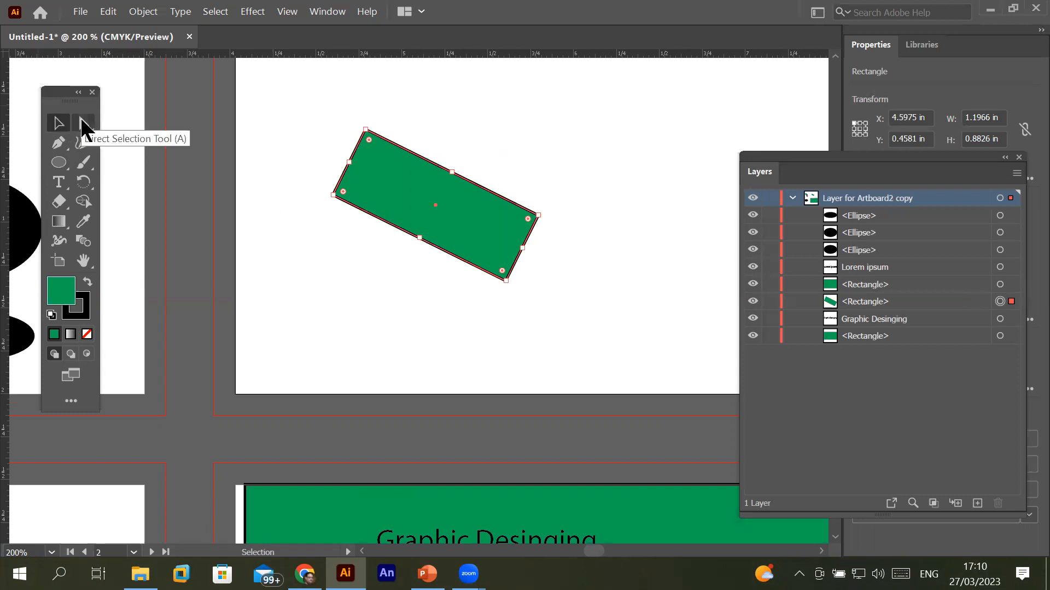
- Reshape the tilted green rectangle into a wedge by moving its upper-left, upper-right and lower-right anchor points individually
click(82, 123)
click(364, 130)
drag(365, 131, 404, 182)
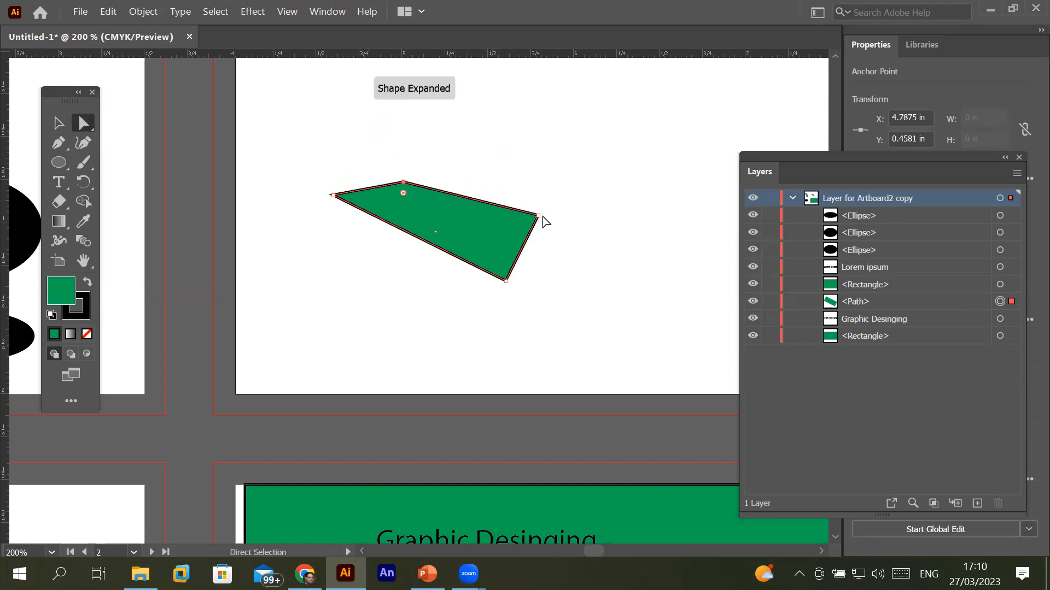
drag(539, 216, 538, 166)
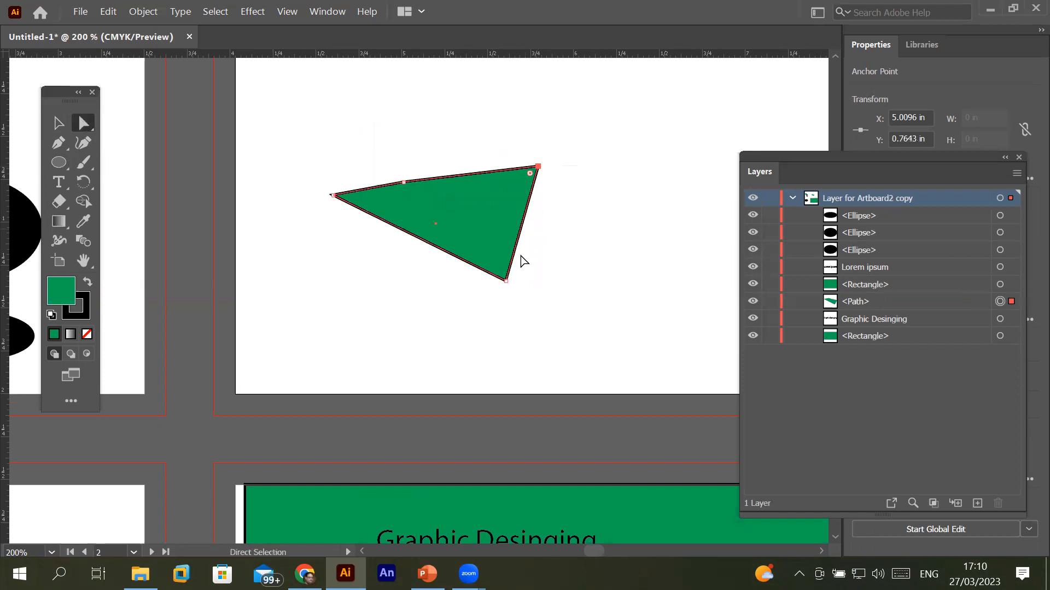
drag(506, 281, 545, 262)
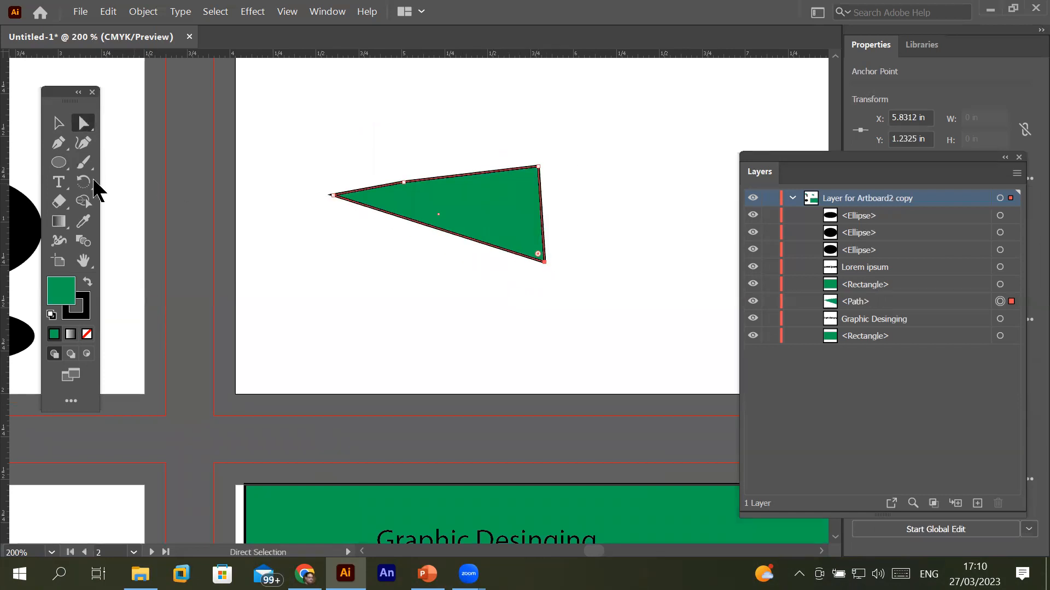
- Draw a green ellipse about 0.66 × 0.55 in below the wedge on the second artboard and rotate it slightly clockwise
click(64, 164)
drag(353, 262, 467, 356)
click(57, 124)
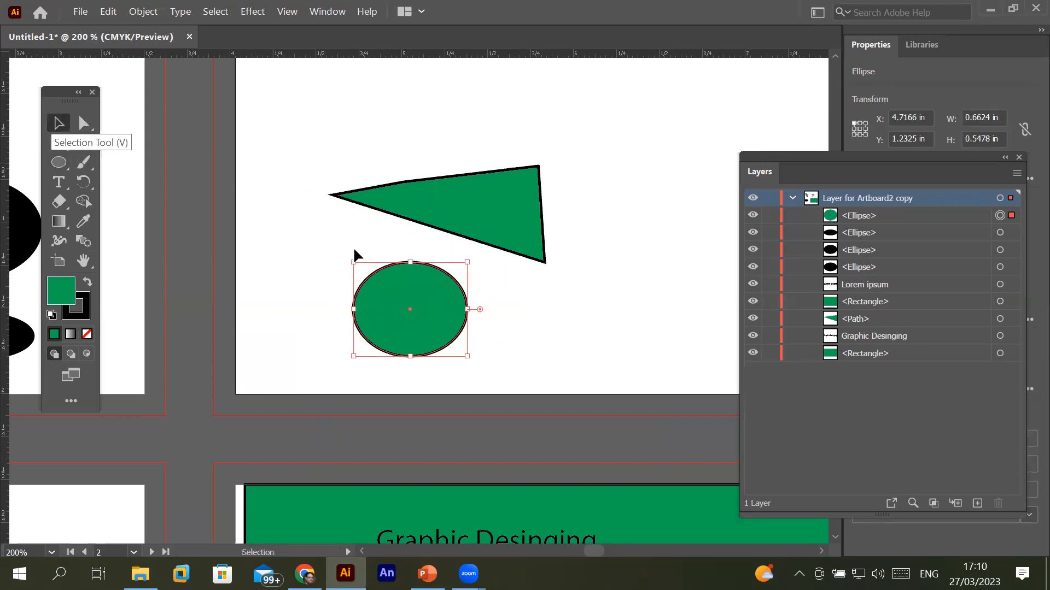
drag(409, 255, 412, 257)
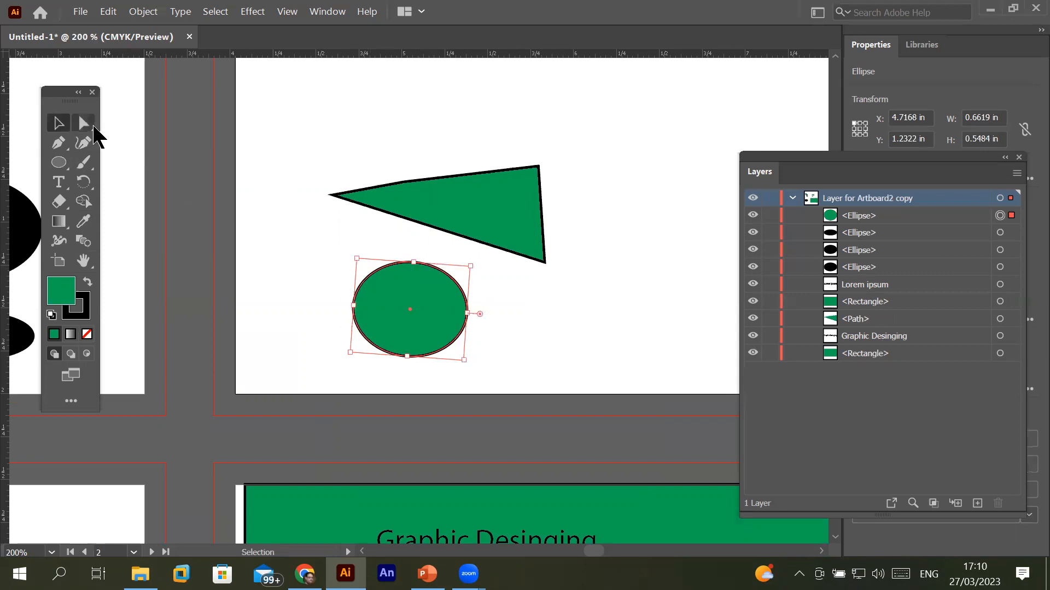
- Pull the green ellipse's left anchor point outward to form an egg shape
click(92, 126)
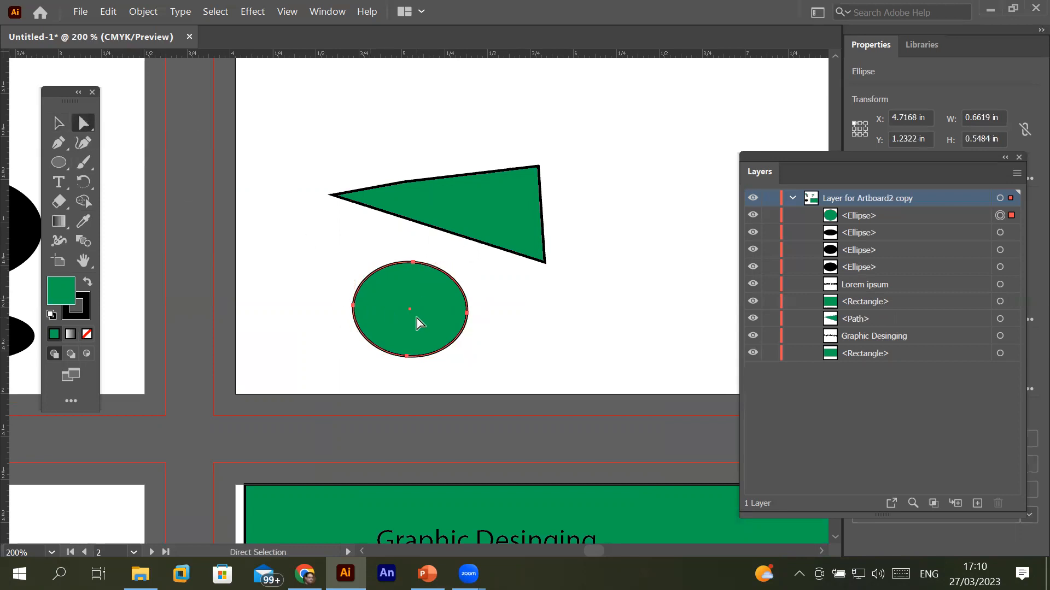
scroll(416, 318, up, 2)
click(517, 306)
drag(292, 293, 234, 285)
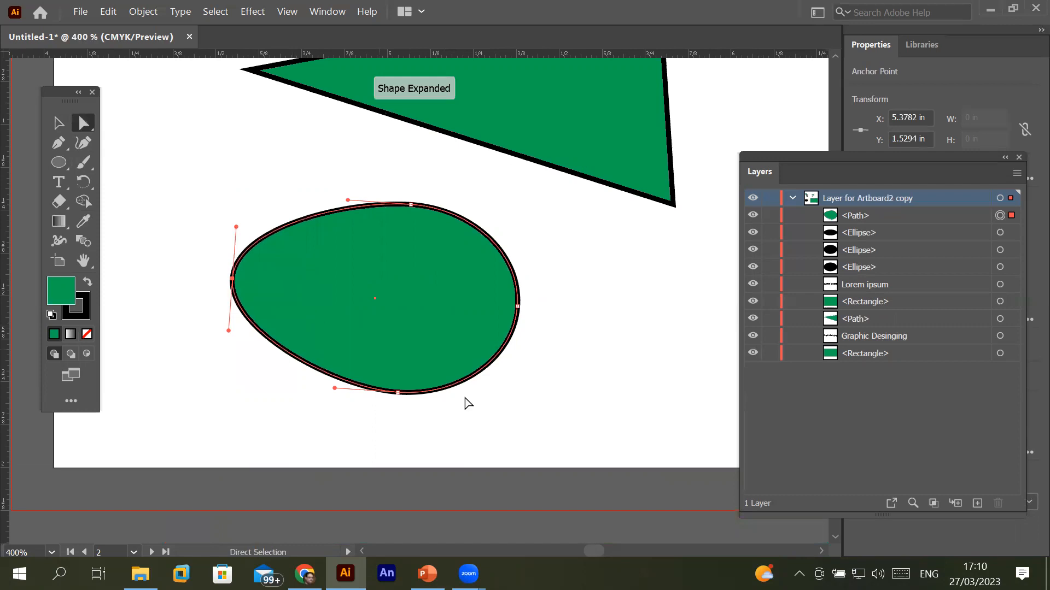
- Rotate the green egg shape about a quarter turn clockwise so its narrow end points up
click(59, 123)
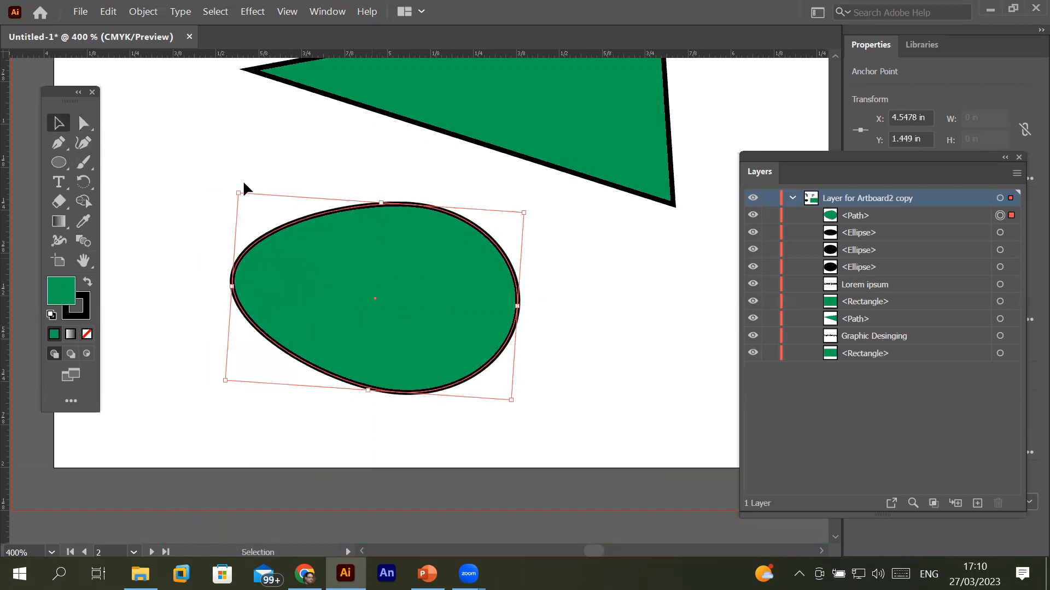
drag(235, 186, 405, 287)
click(82, 127)
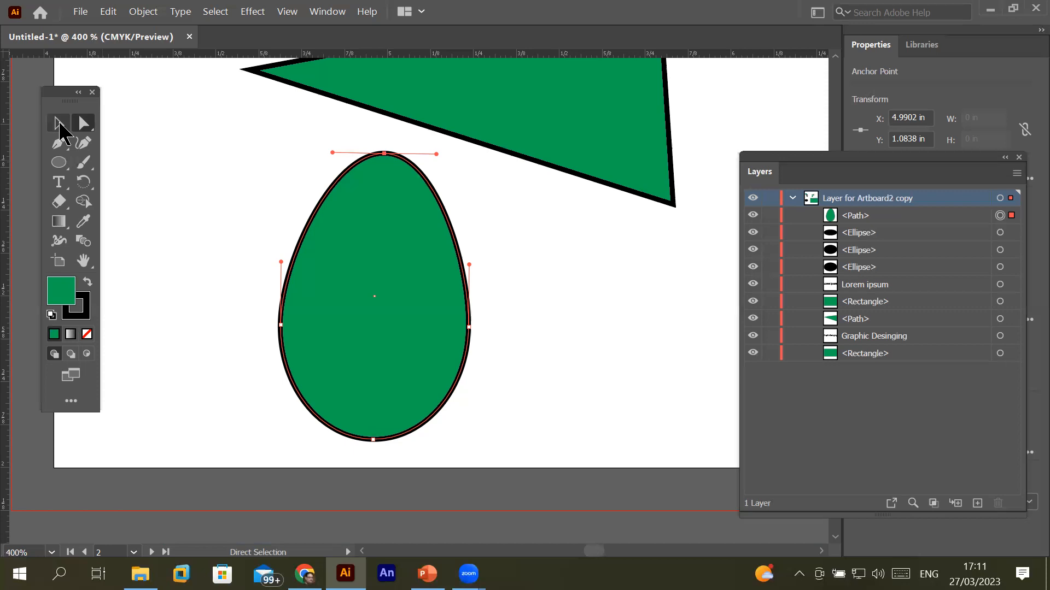
scroll(176, 293, down, 7)
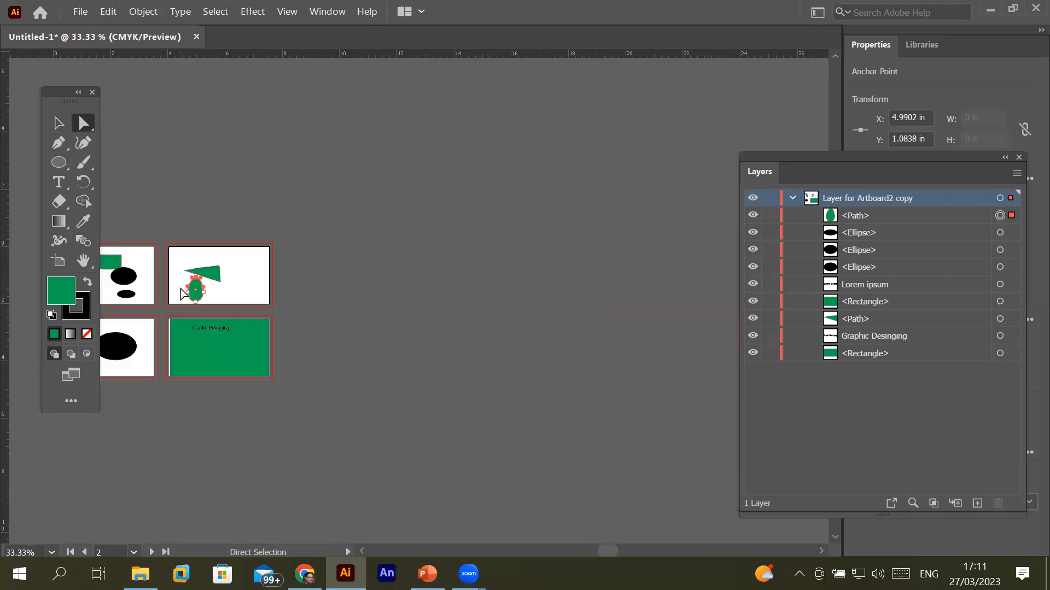